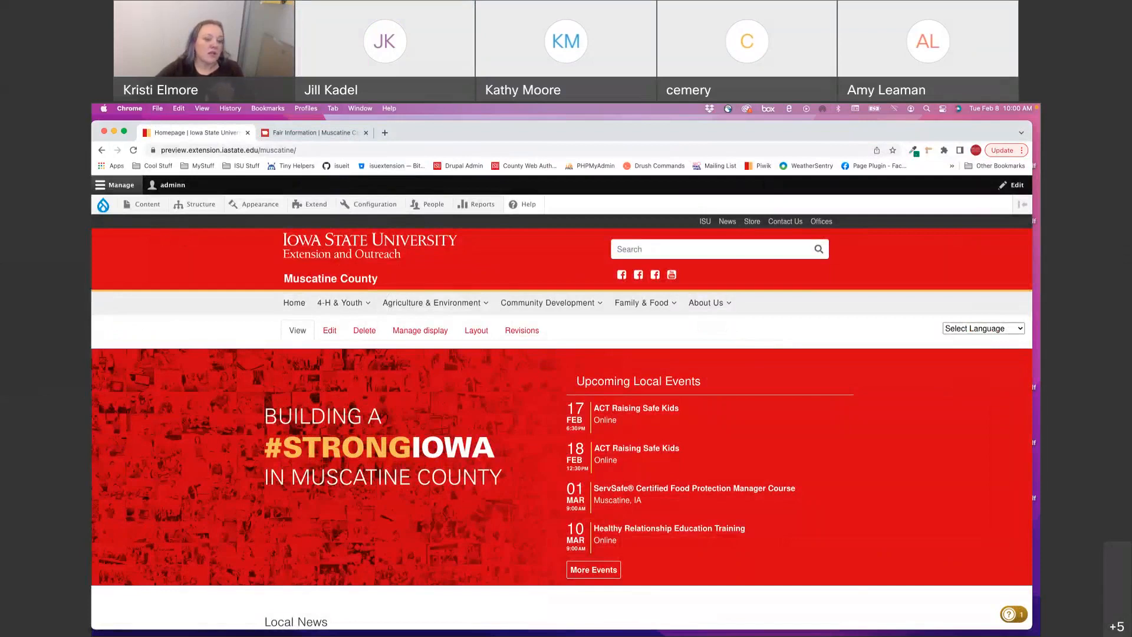
key(super+Tab)
drag(550, 169, 92, 180)
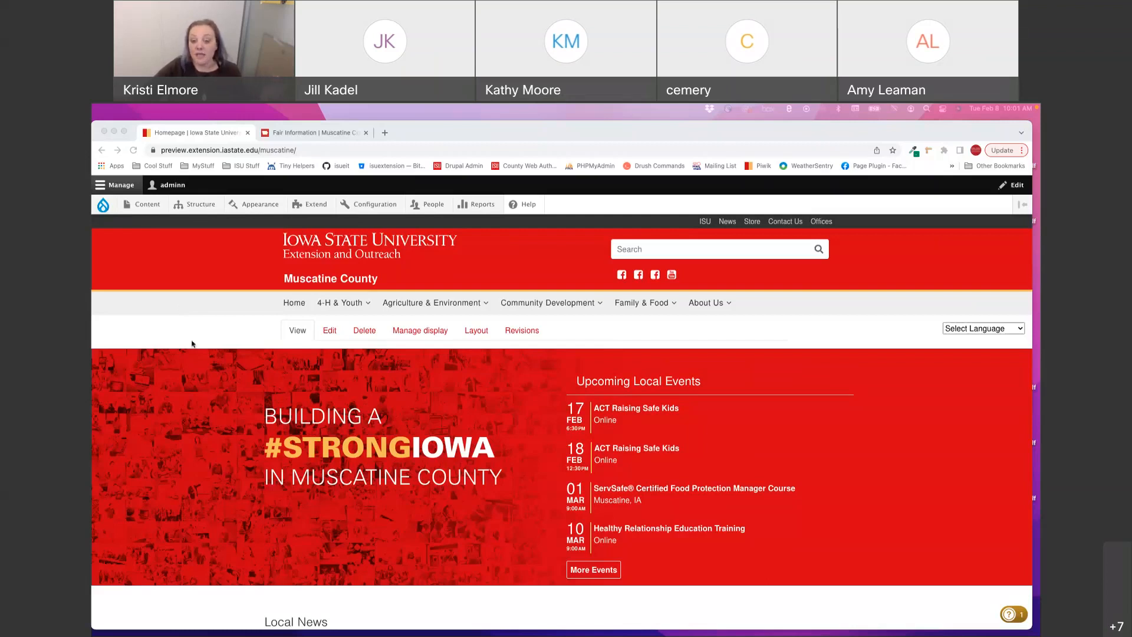
click(125, 336)
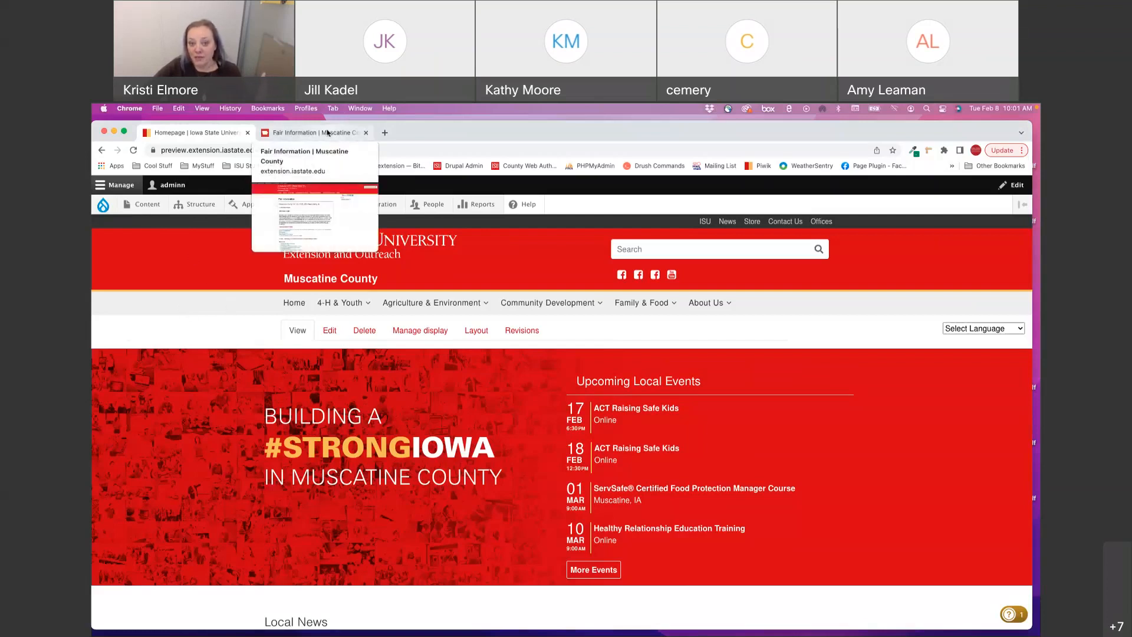
- Look through the existing Muscatine County Fair Information page from its introduction down to the Livestock Exhibit Information and closing fair links
click(327, 132)
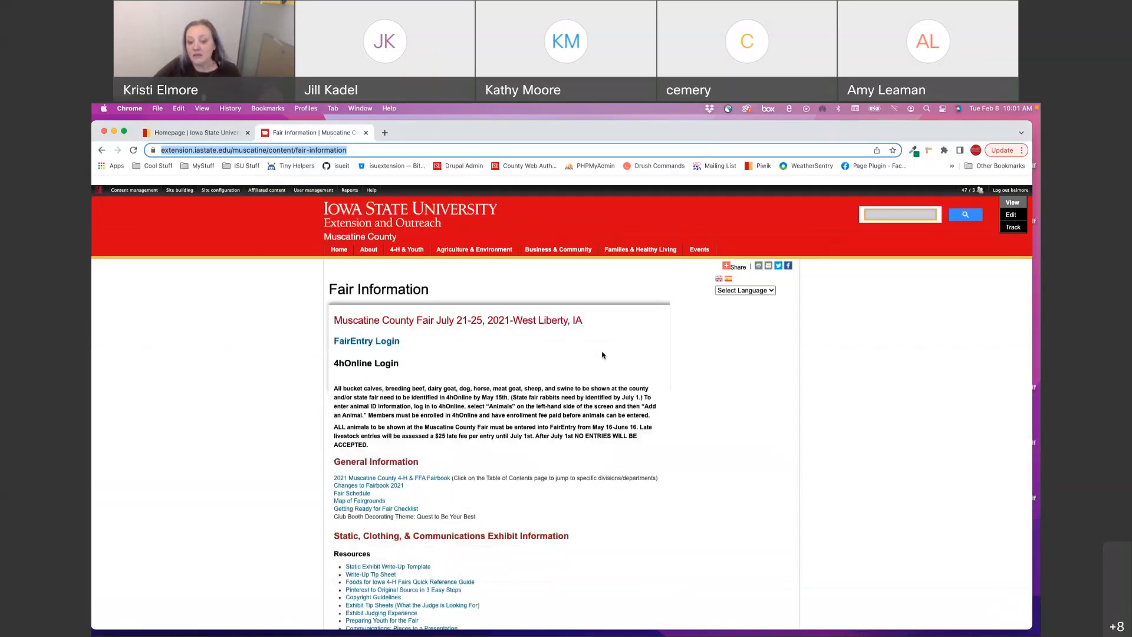
scroll(602, 354, down, 1)
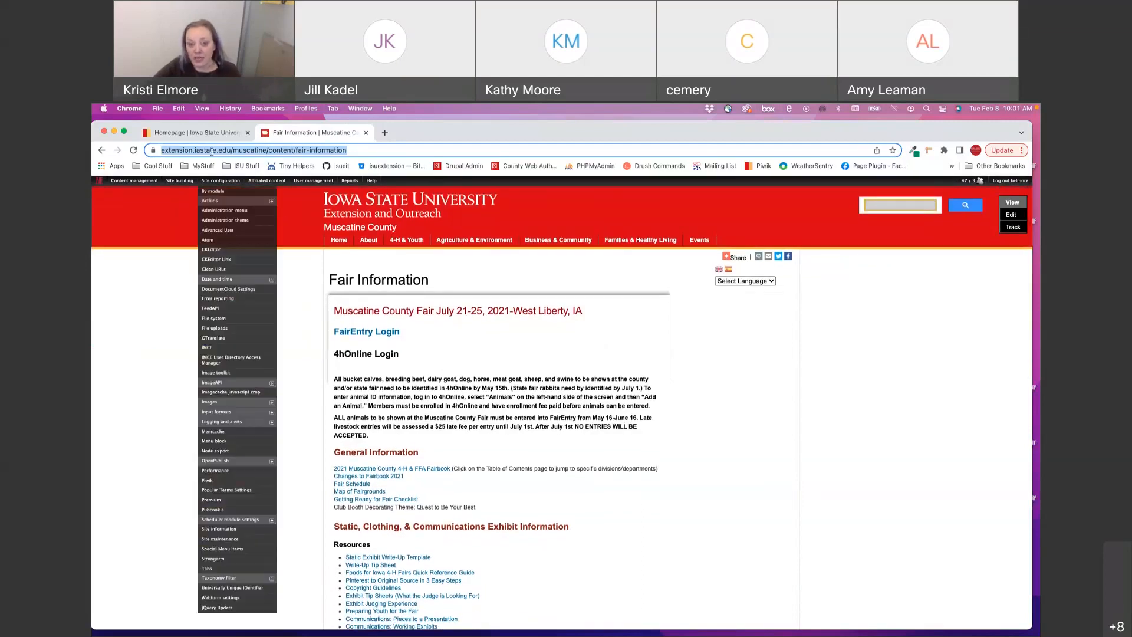
scroll(543, 419, down, 3)
scroll(544, 418, down, 5)
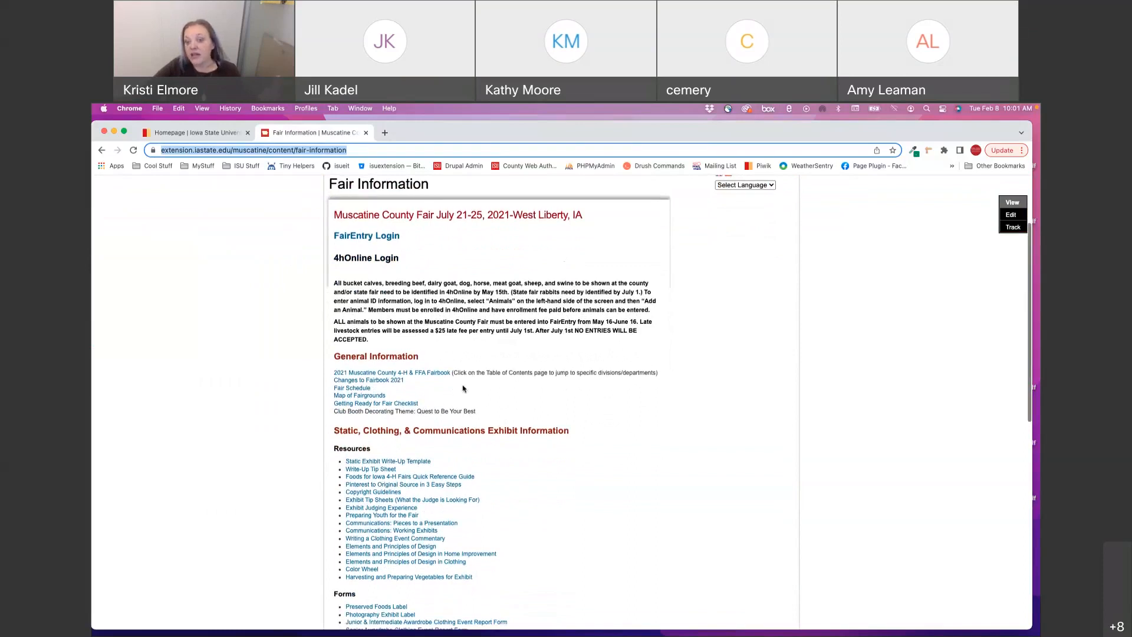
scroll(451, 333, down, 5)
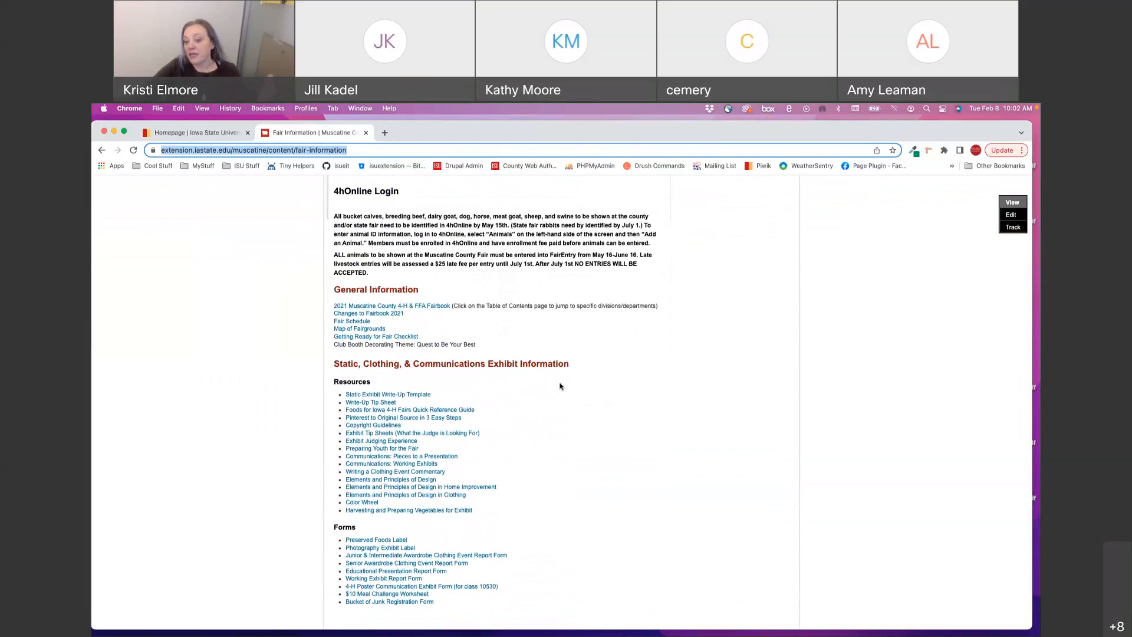
scroll(569, 390, down, 4)
scroll(568, 389, down, 20)
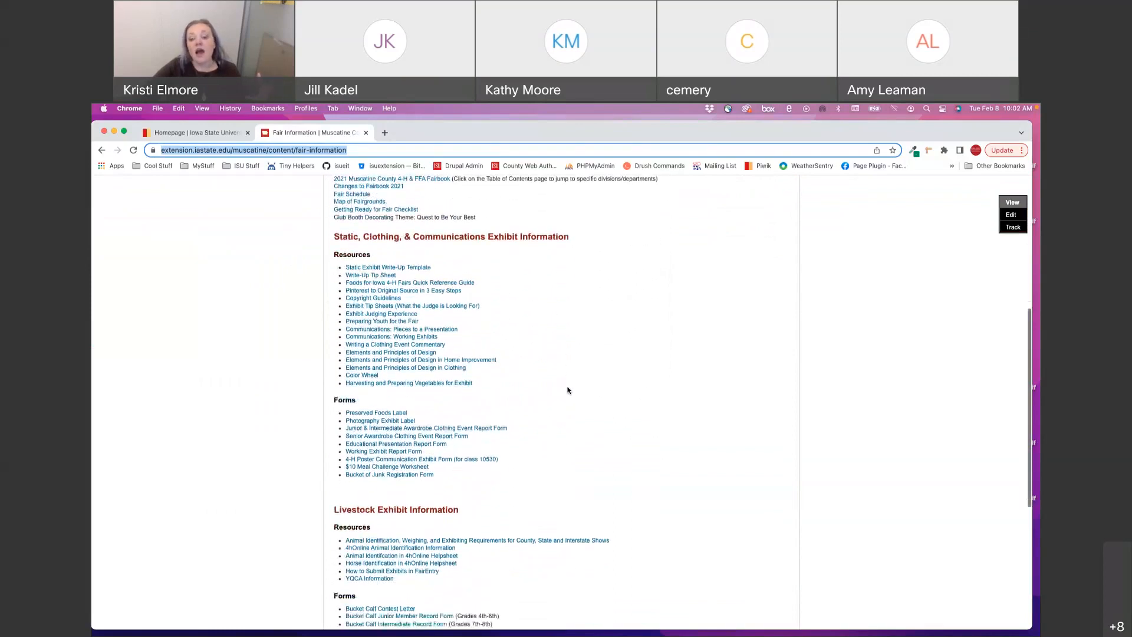
scroll(568, 389, down, 1)
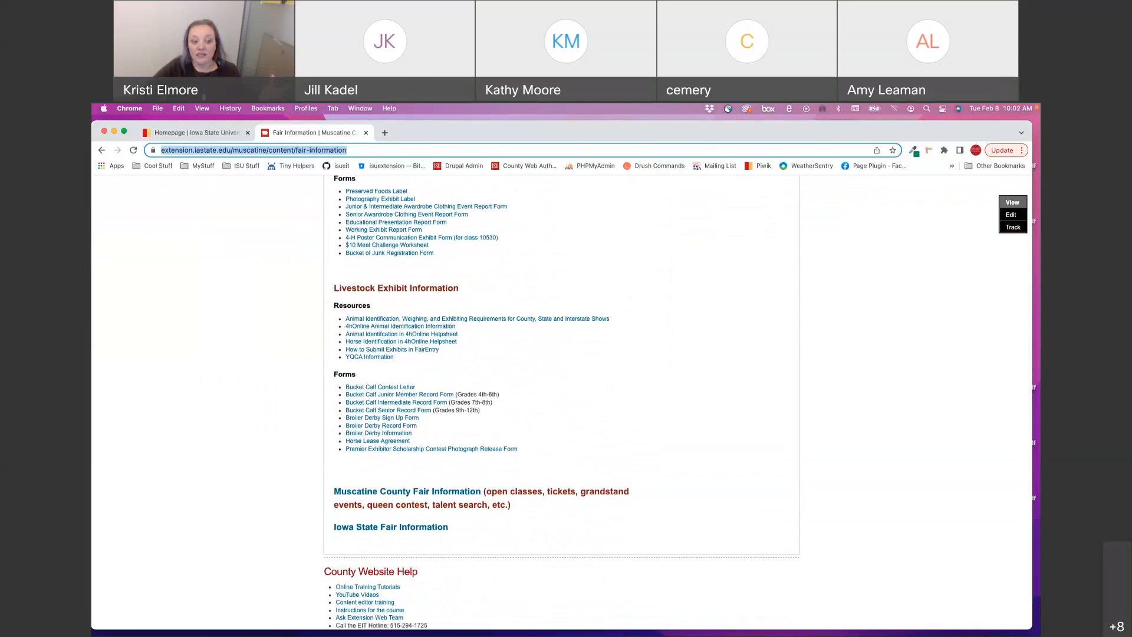
- Compare the Resources and Forms lists under the Static, Clothing, & Communications and Livestock Exhibit Information sections of the fair page
scroll(698, 420, up, 2)
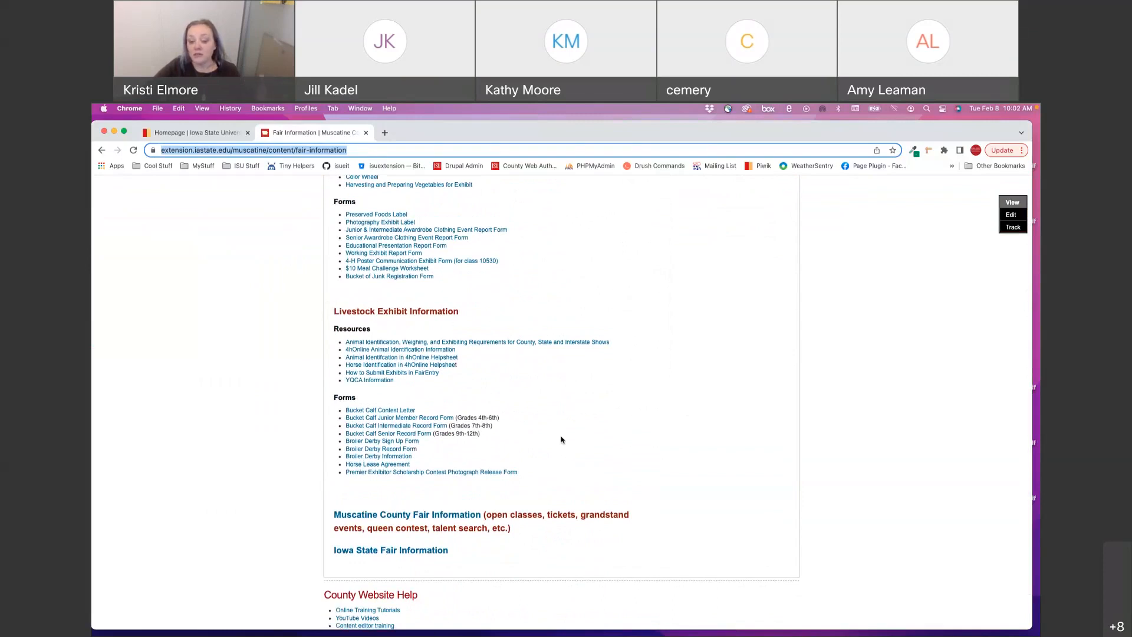
scroll(561, 439, up, 5)
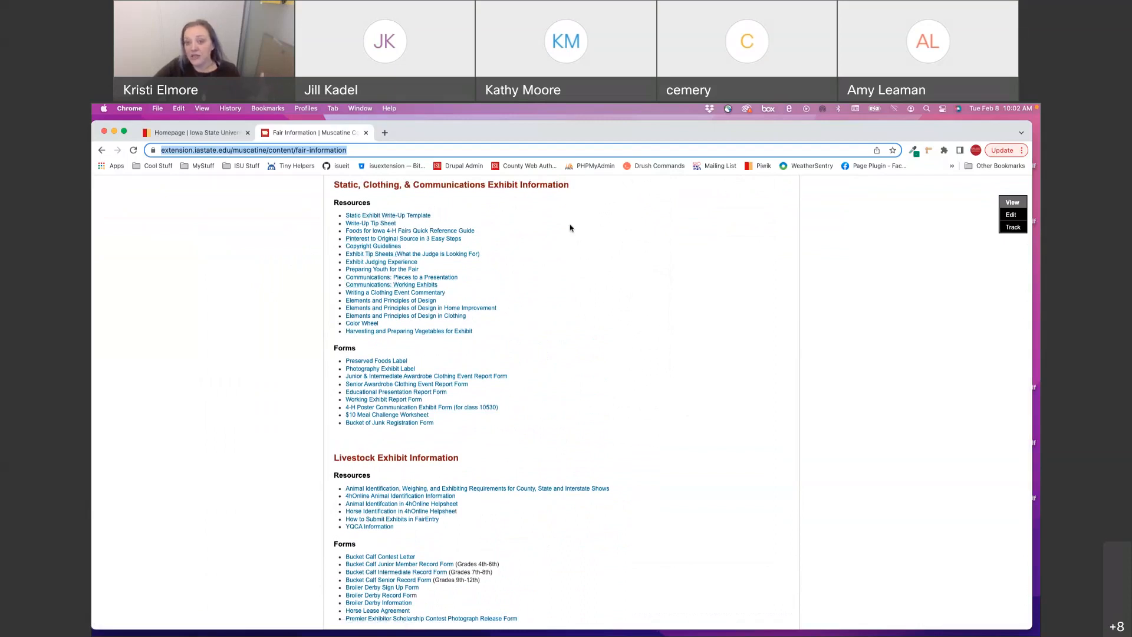
scroll(543, 202, up, 2)
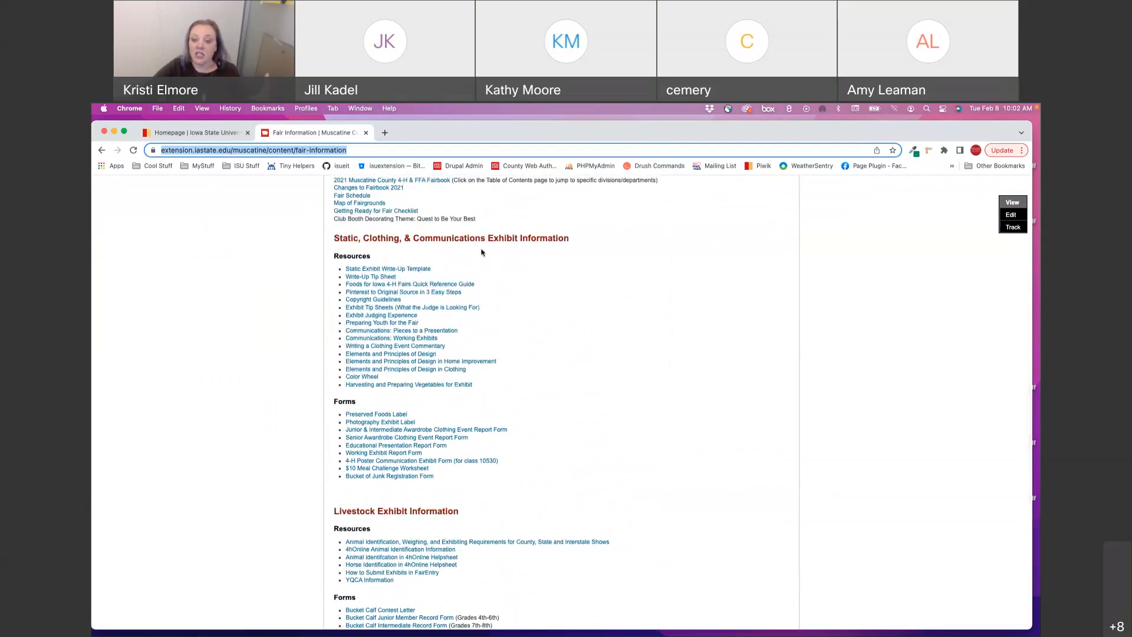
scroll(481, 252, down, 3)
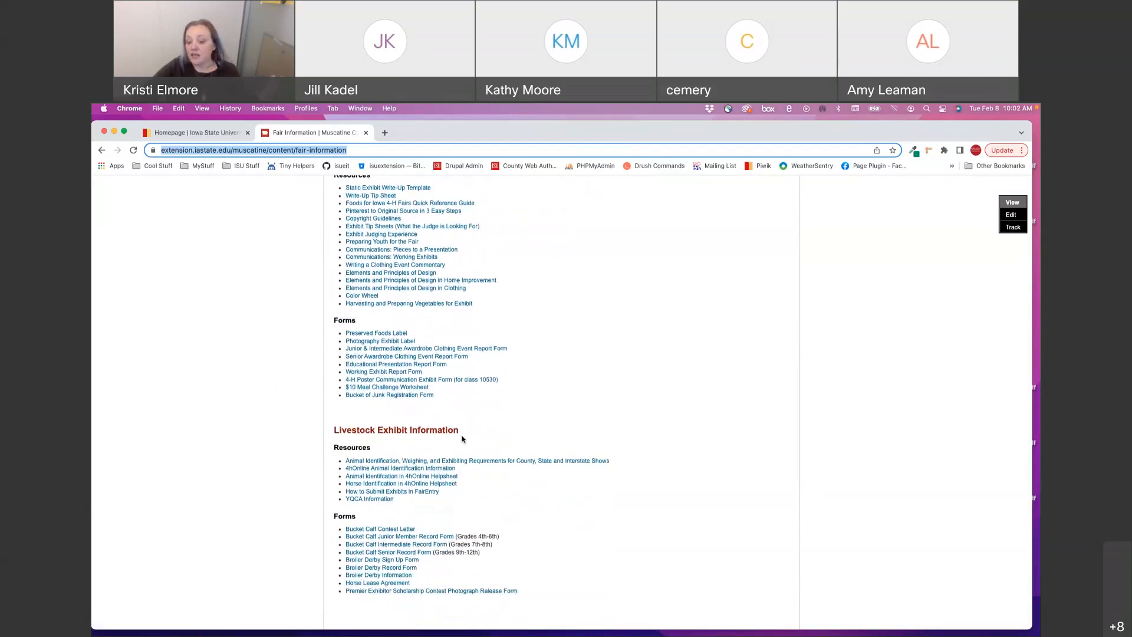
scroll(462, 439, up, 5)
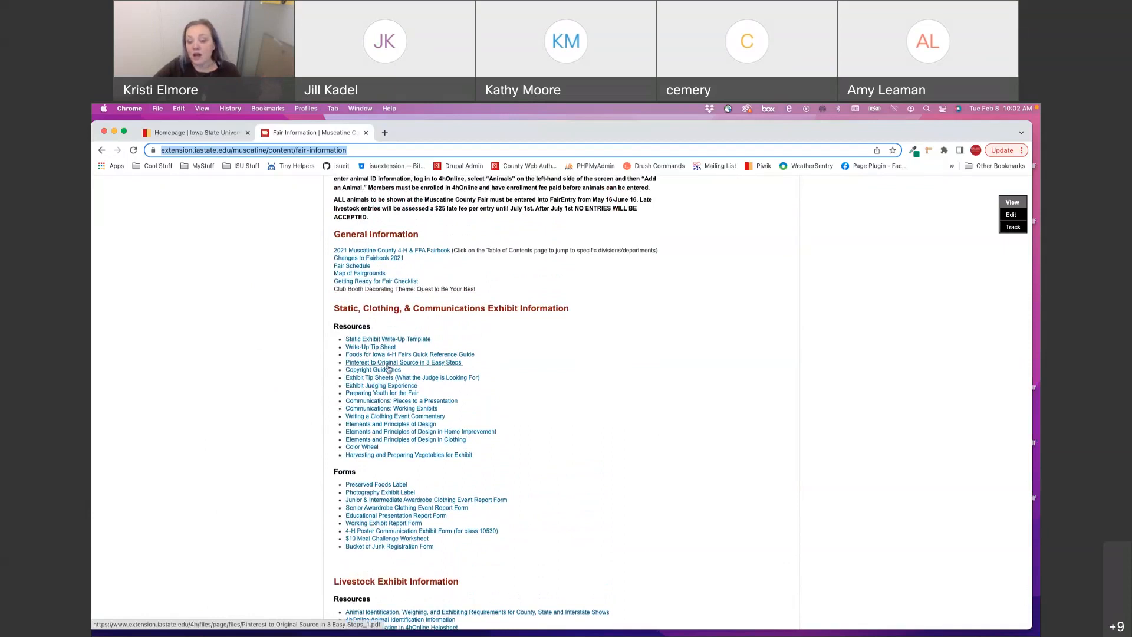
scroll(390, 366, down, 10)
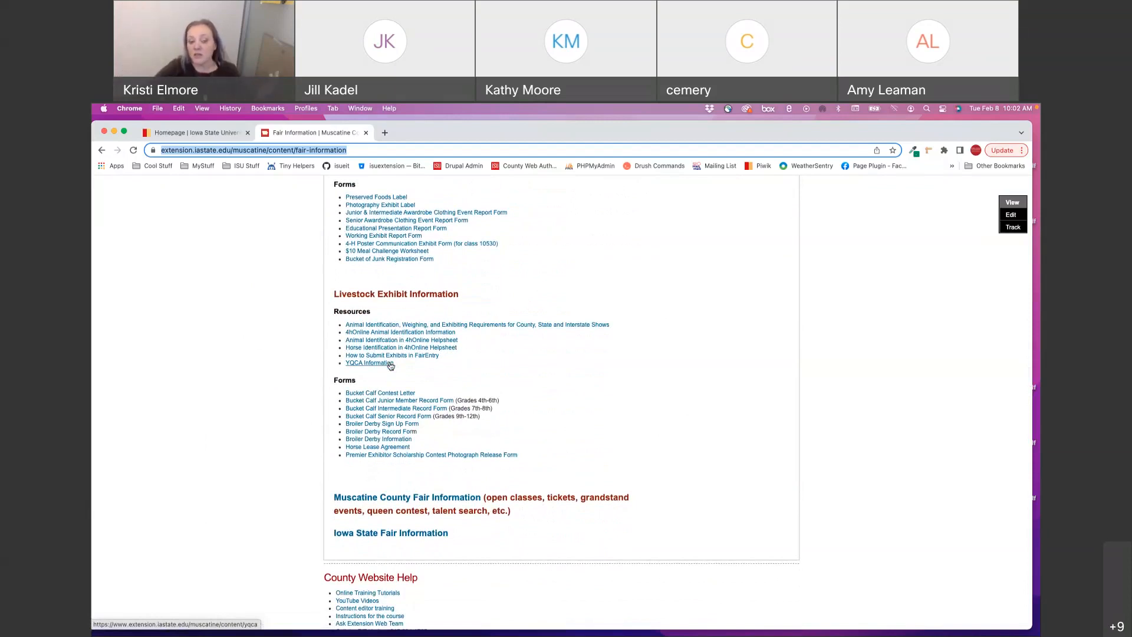
scroll(265, 352, up, 5)
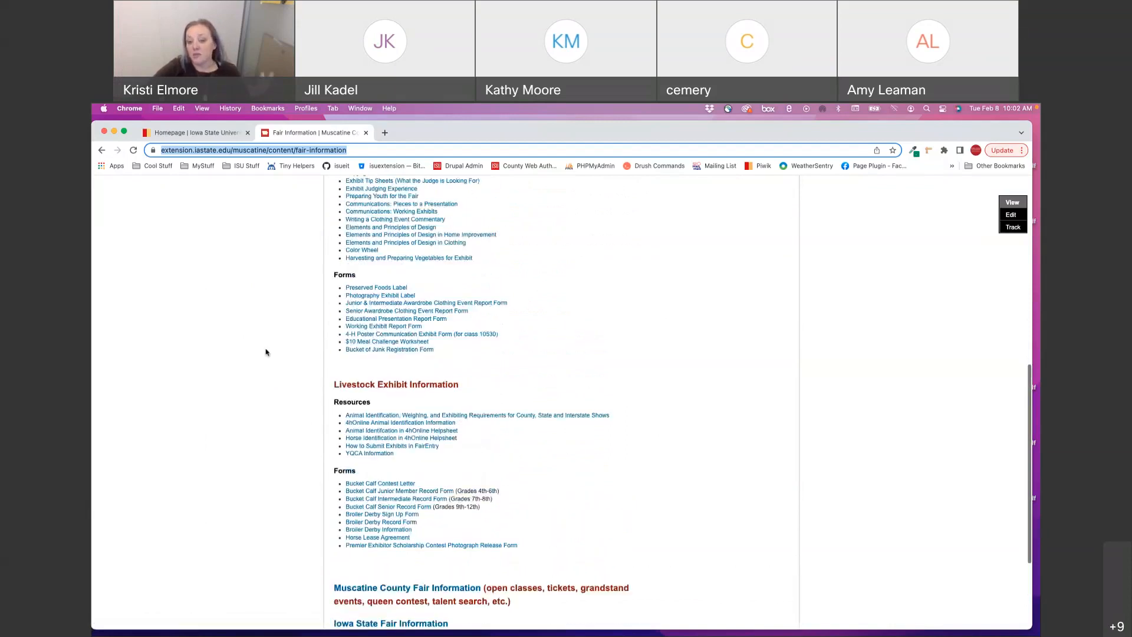
scroll(266, 352, up, 2)
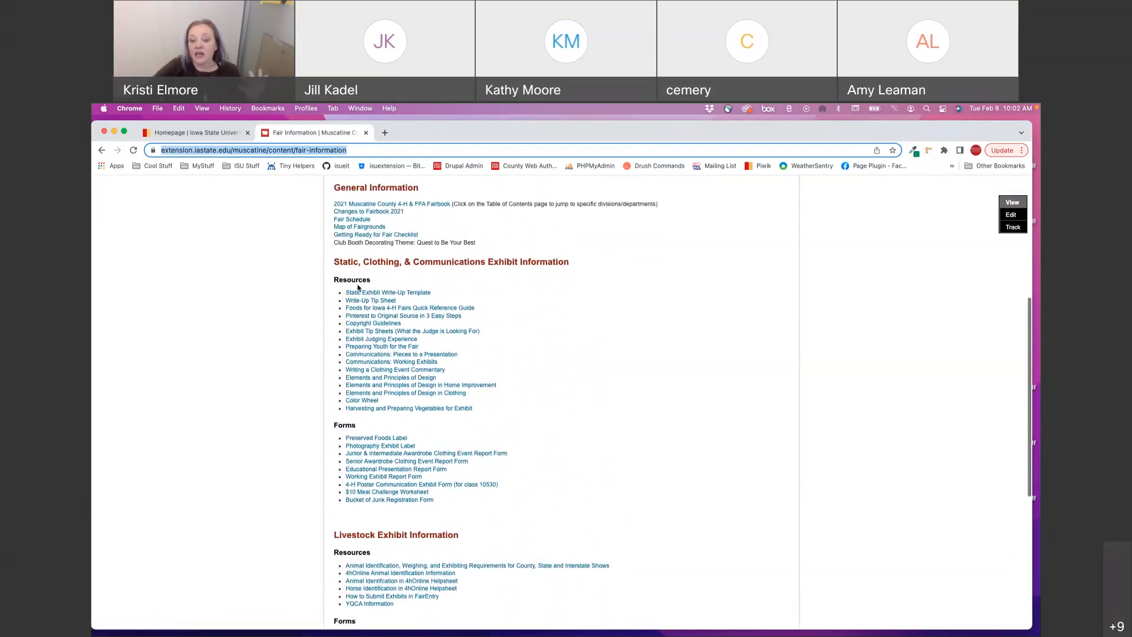
scroll(353, 451, down, 2)
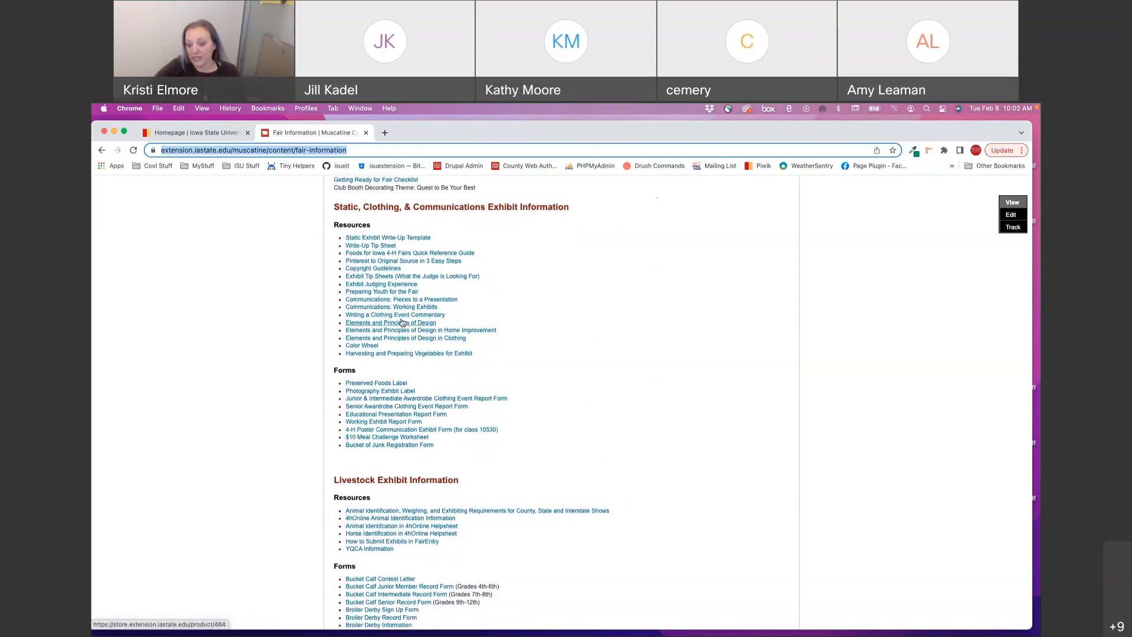
scroll(398, 323, down, 1)
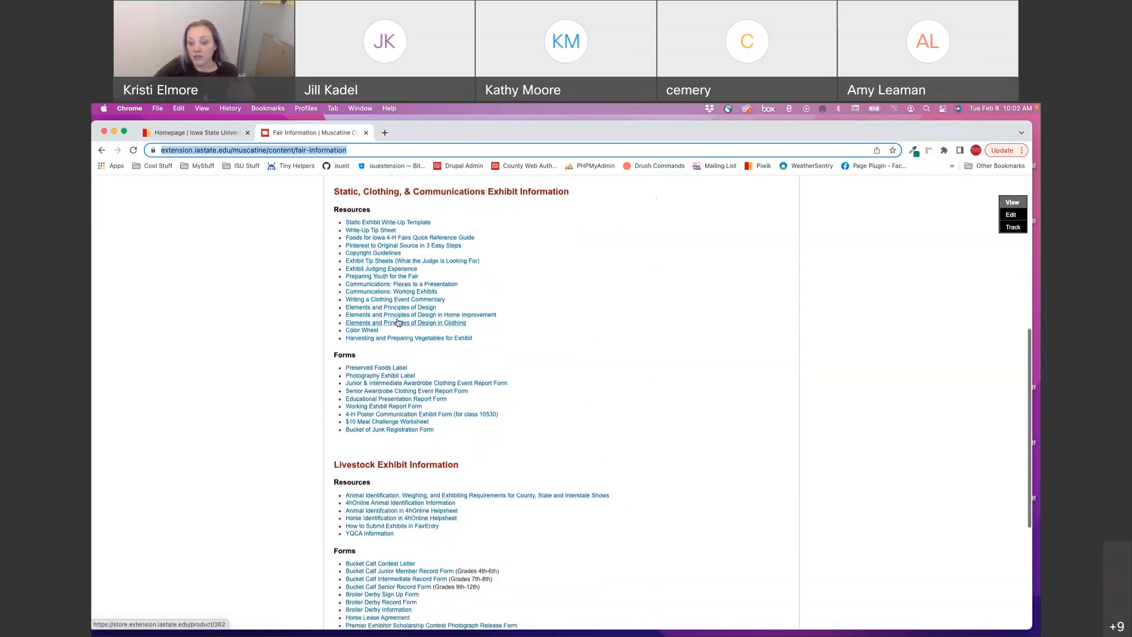
drag(303, 454, 470, 451)
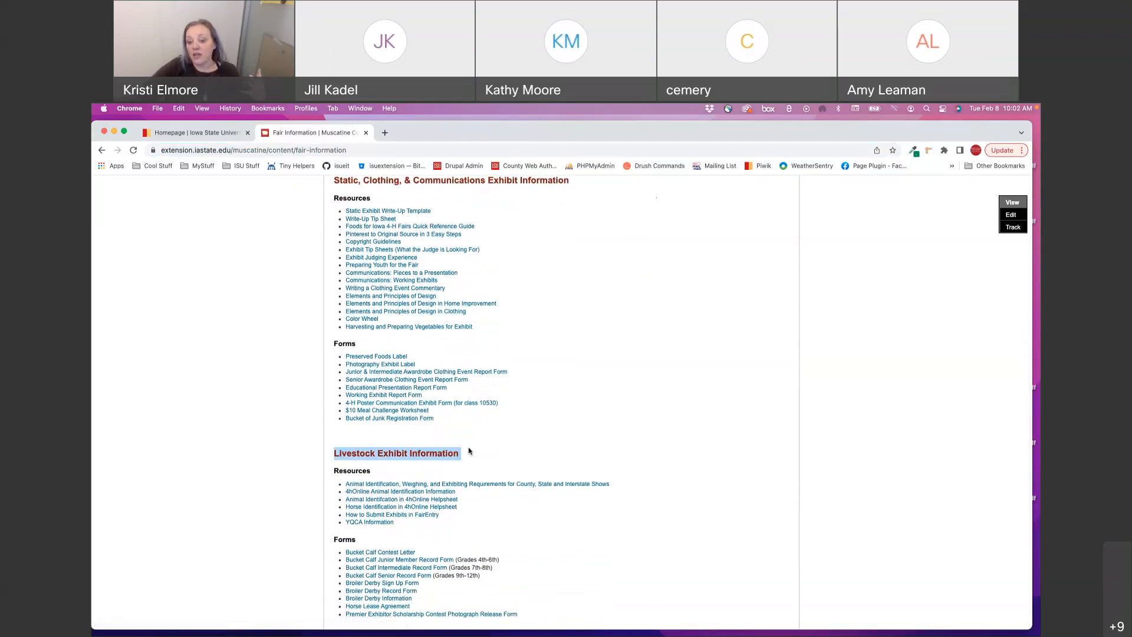
scroll(470, 452, up, 1)
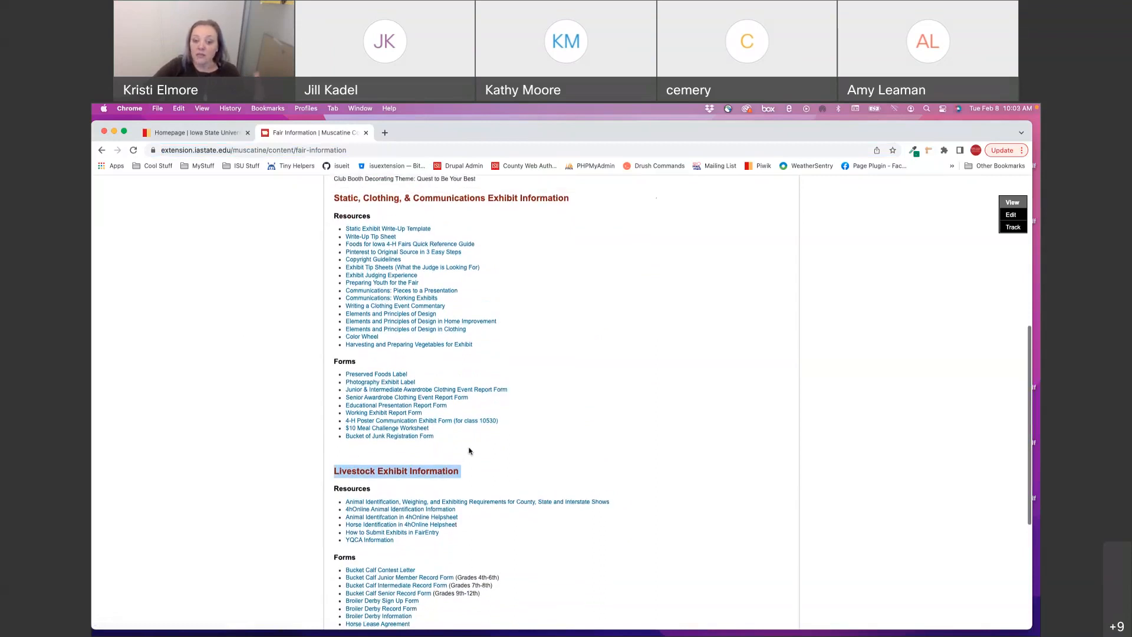
scroll(470, 451, up, 5)
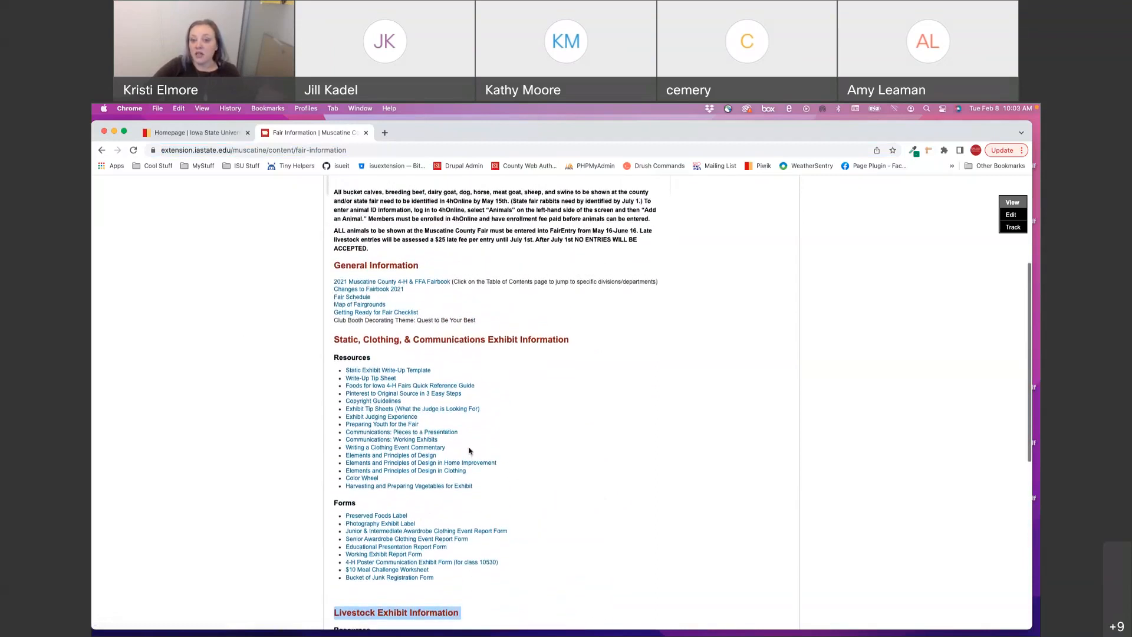
scroll(470, 451, up, 1)
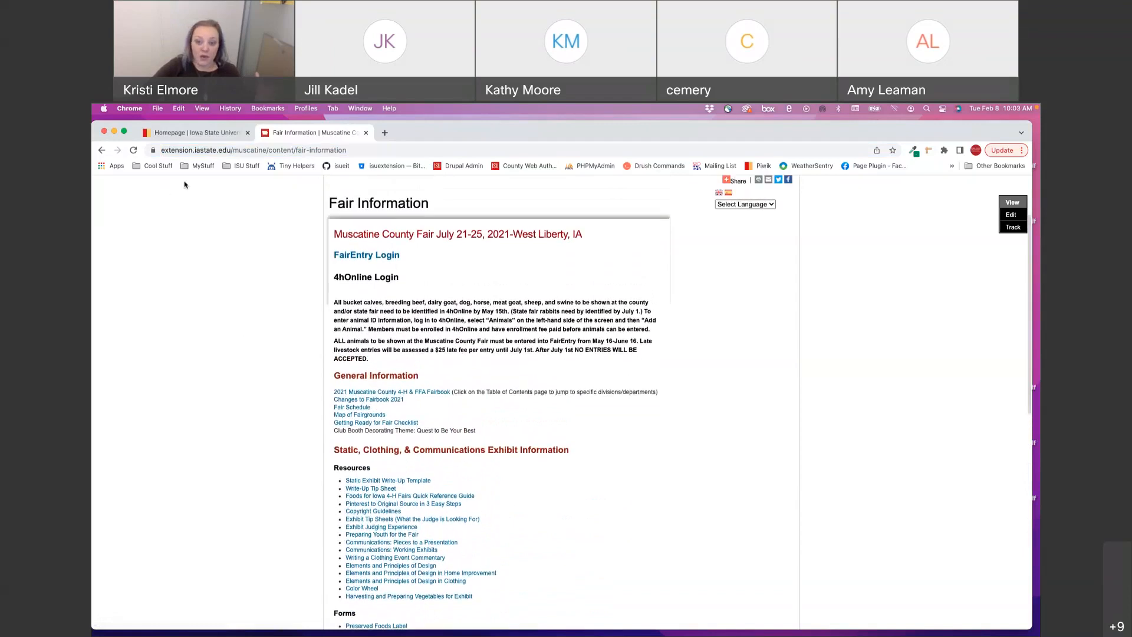
- Start a new Landing Page on the Muscatine County preview site and title it County Fair
click(171, 132)
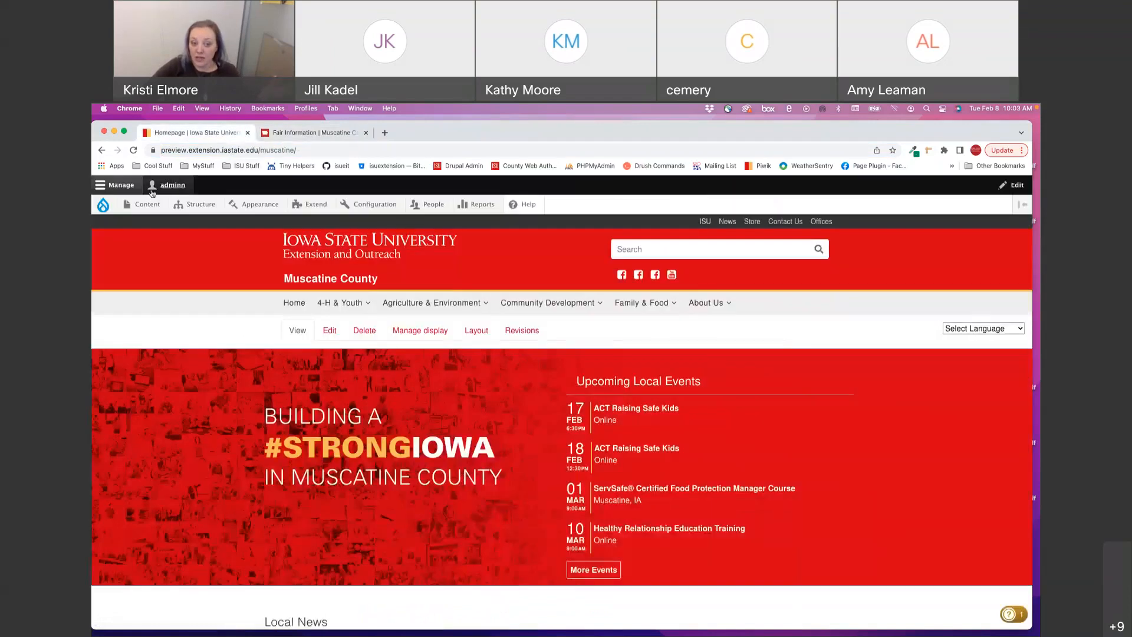
mouse_move(147, 206)
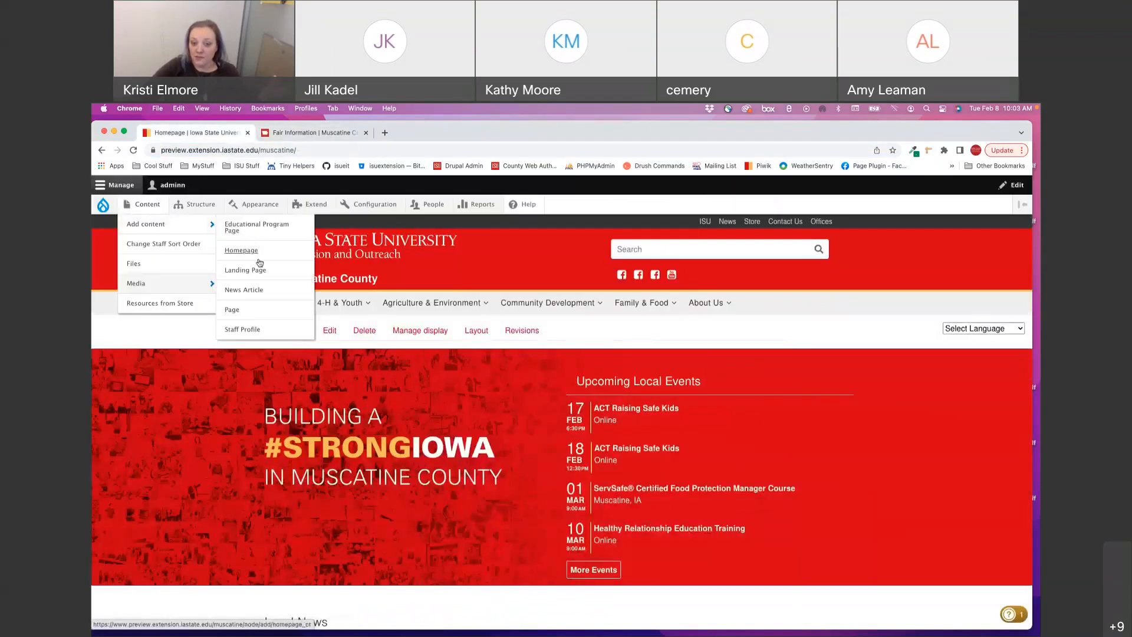
click(263, 273)
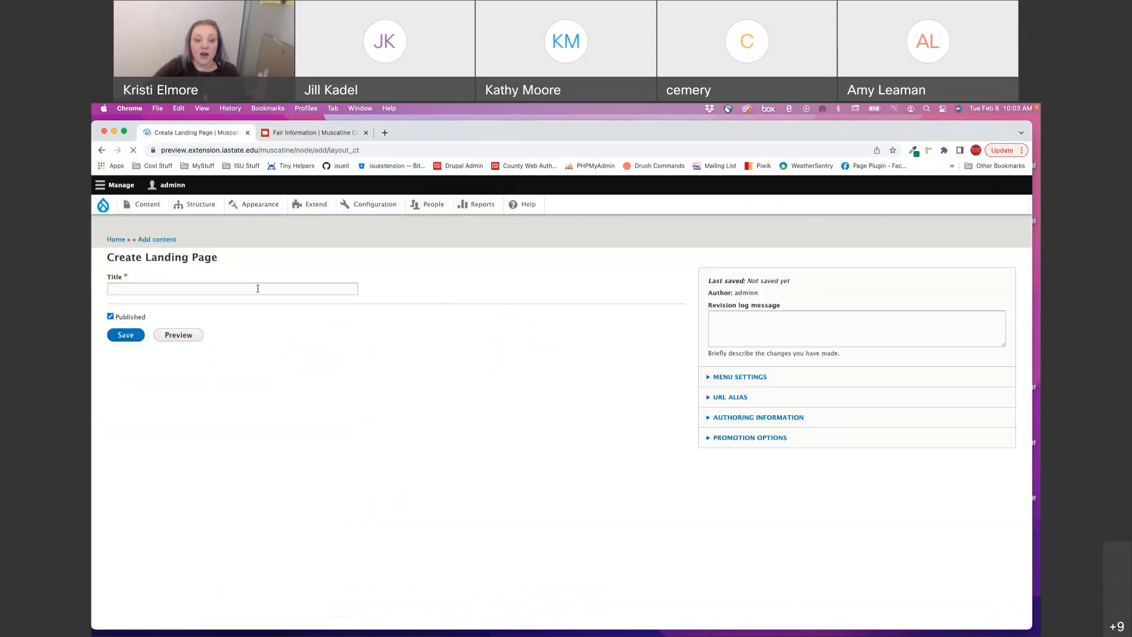
click(257, 288)
text(County)
key(Down)
key(Tab)
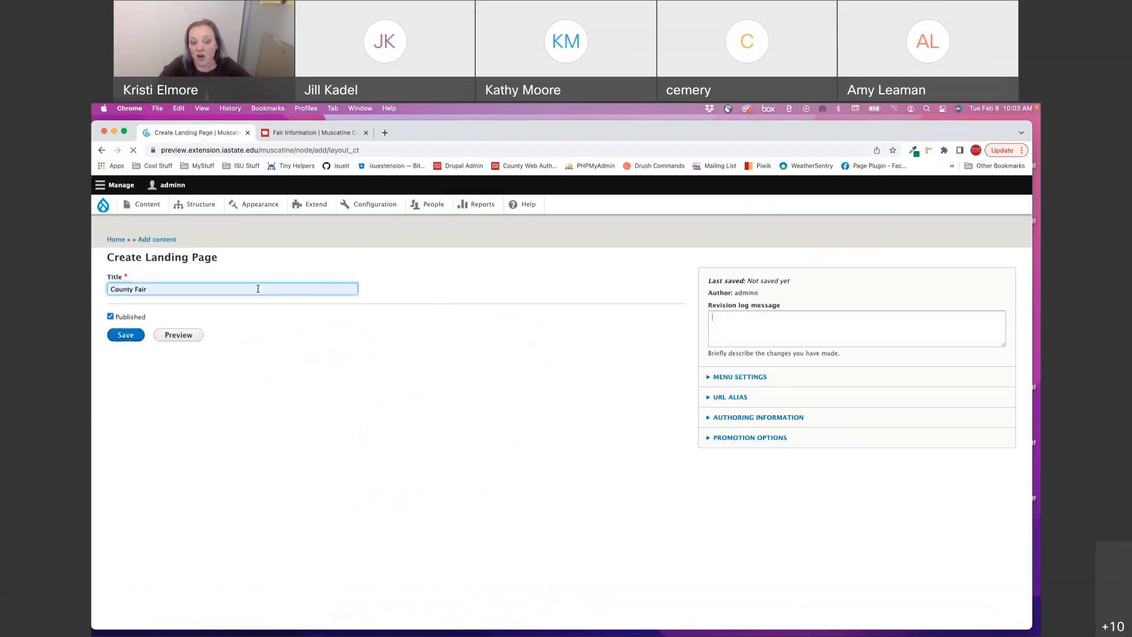
- Provide a menu link for the County Fair page with 4-H & Youth as its parent link, and save the page
click(751, 376)
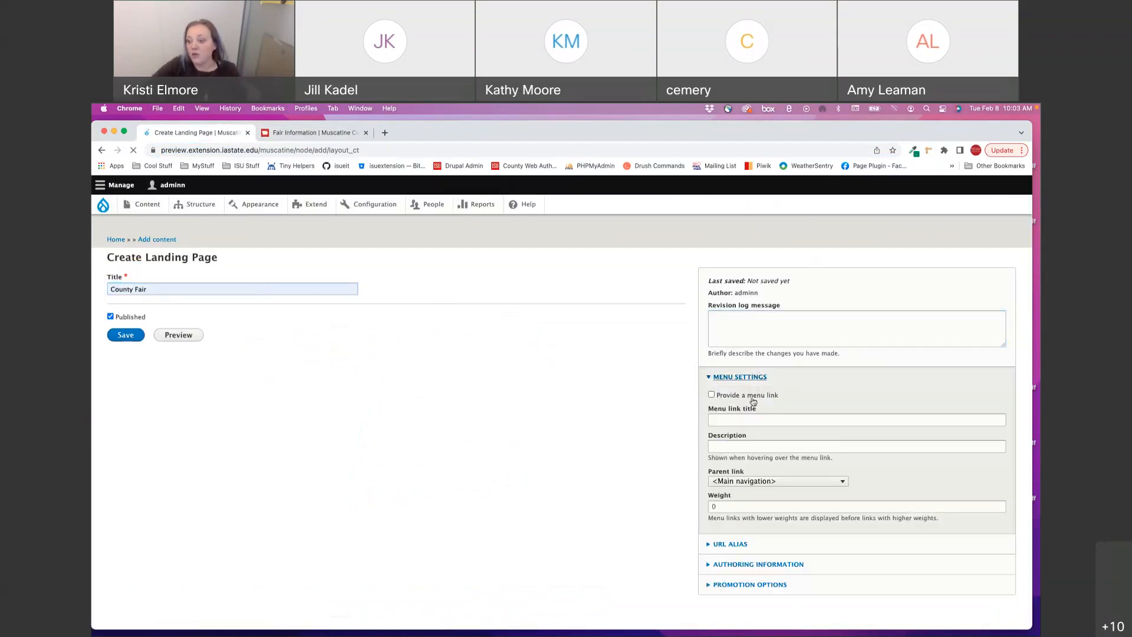
click(750, 395)
click(761, 481)
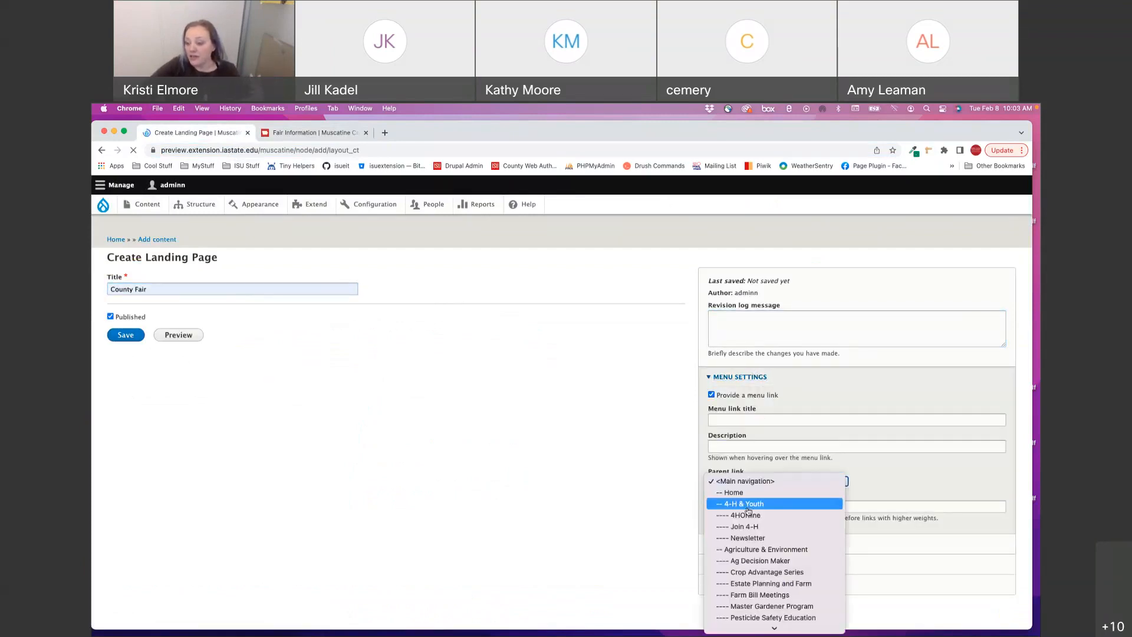
click(760, 503)
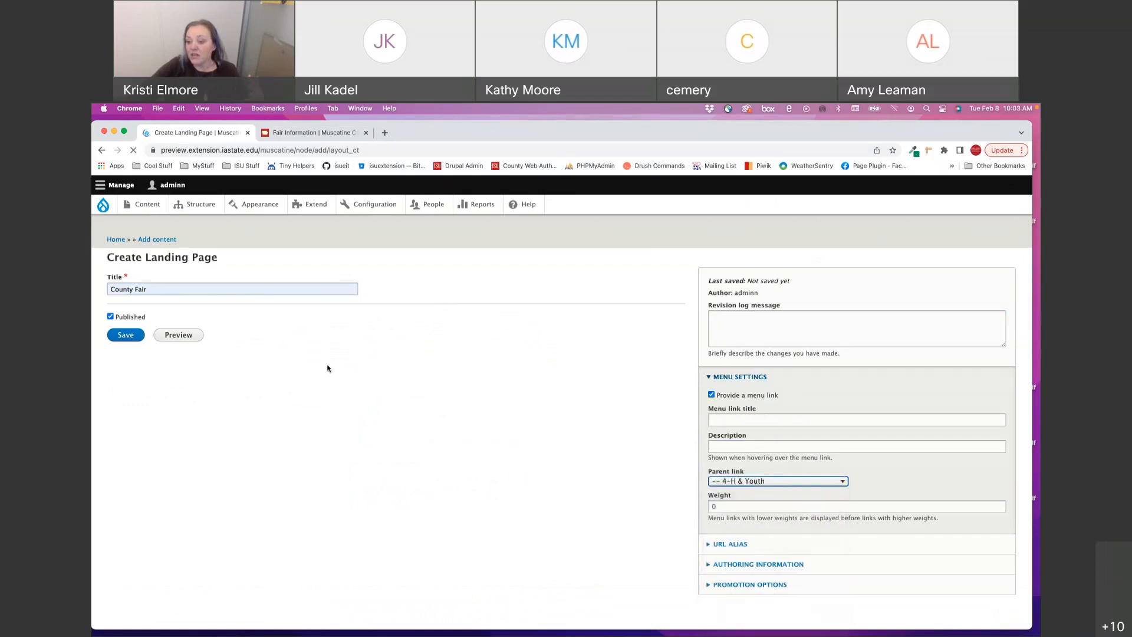
click(127, 341)
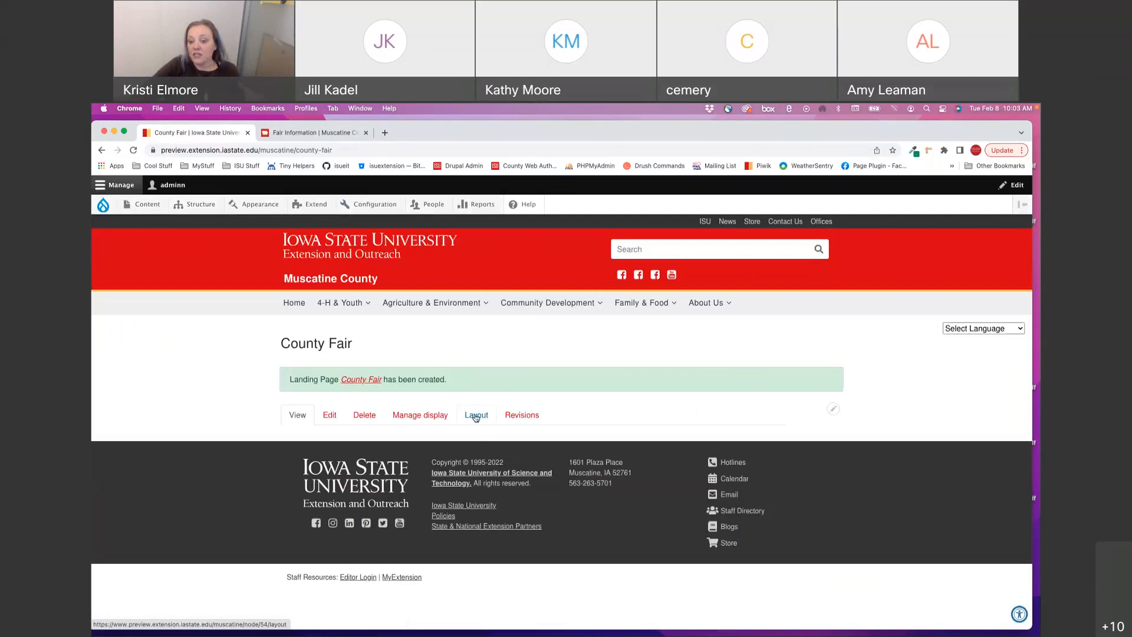
- Open the layout editor of the County Fair landing page at its empty section area
click(476, 416)
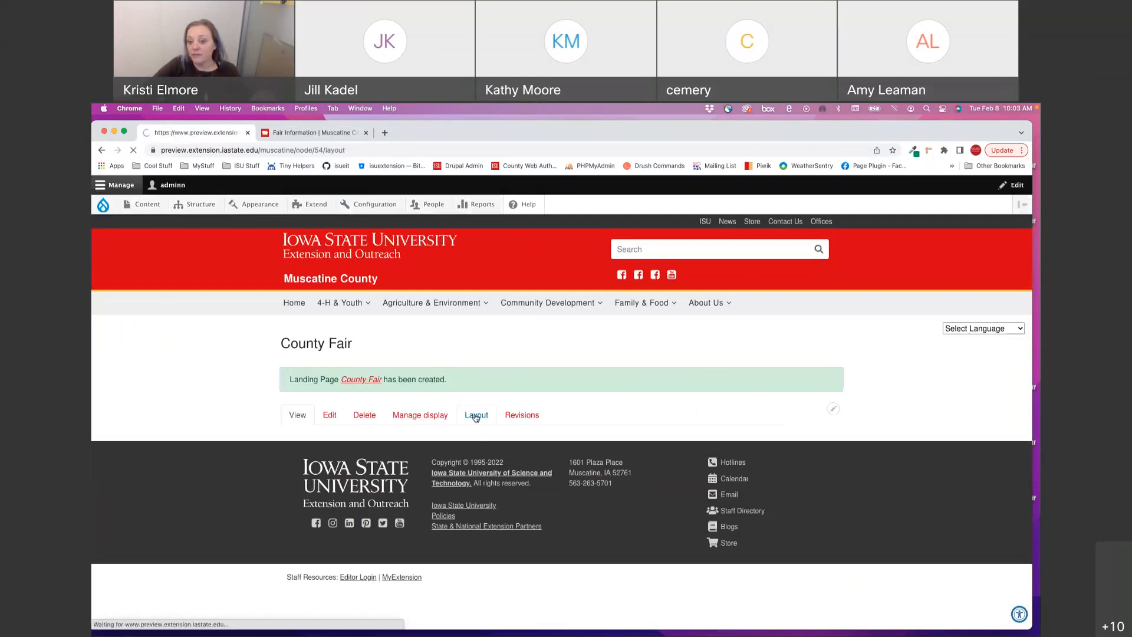
scroll(476, 418, down, 2)
scroll(474, 418, down, 1)
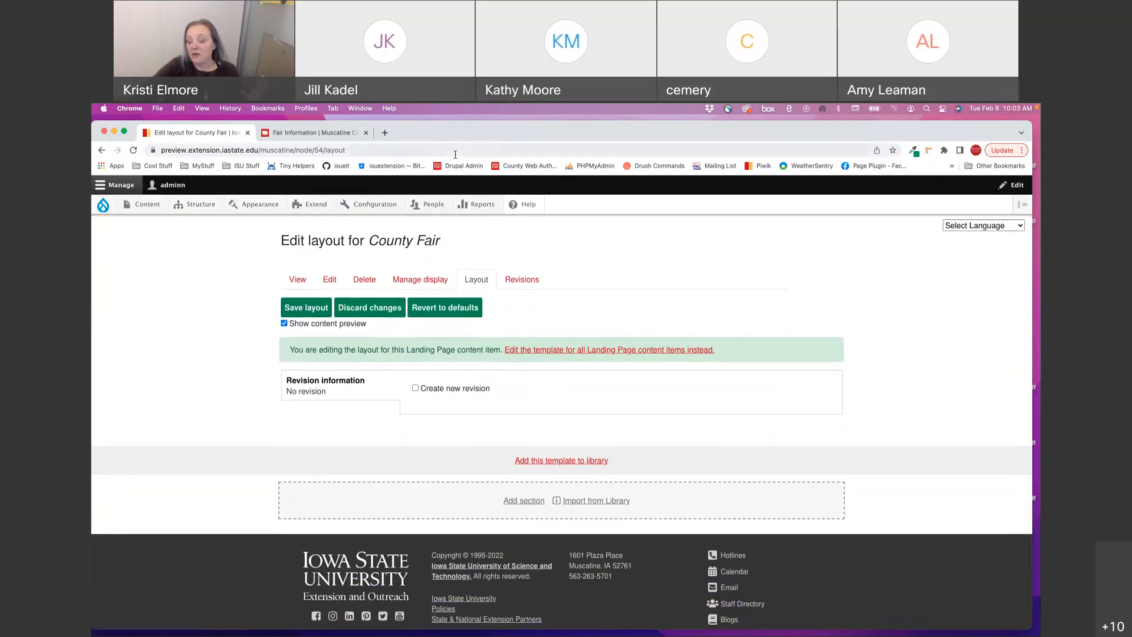
- On the old Fair Information page, select the content from FairEntry Login through the end of the General Information list
click(323, 132)
scroll(320, 243, up, 1)
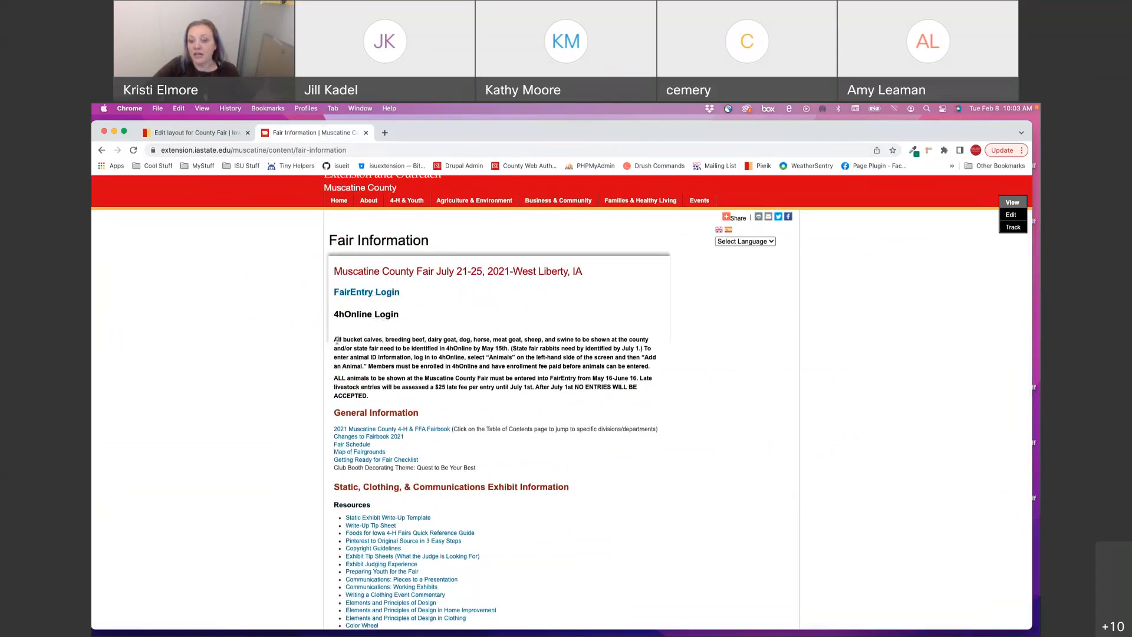
drag(387, 399, 311, 346)
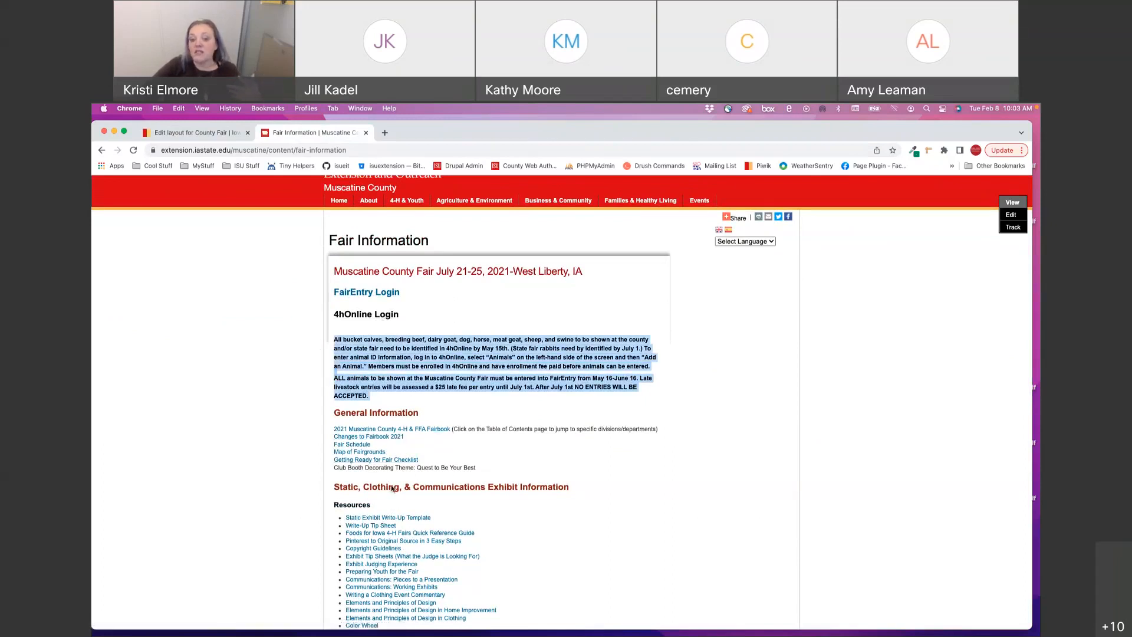
drag(498, 466, 302, 291)
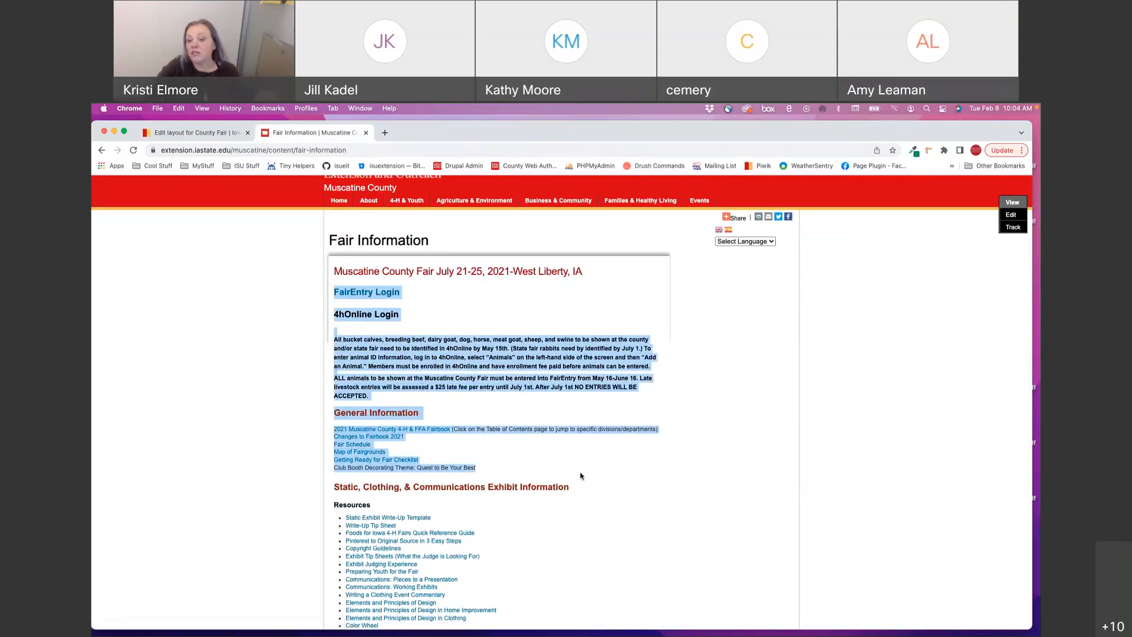
- Reselect and copy the old Fair Information page's content from FairEntry Login through the end of the General Information list
click(477, 452)
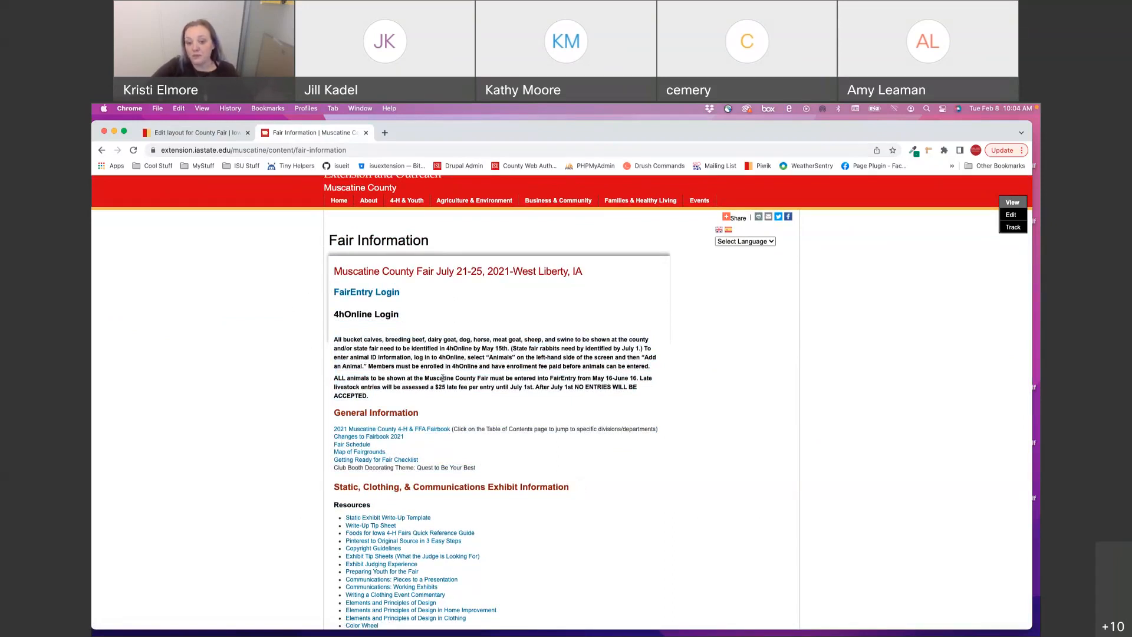
drag(333, 292, 557, 476)
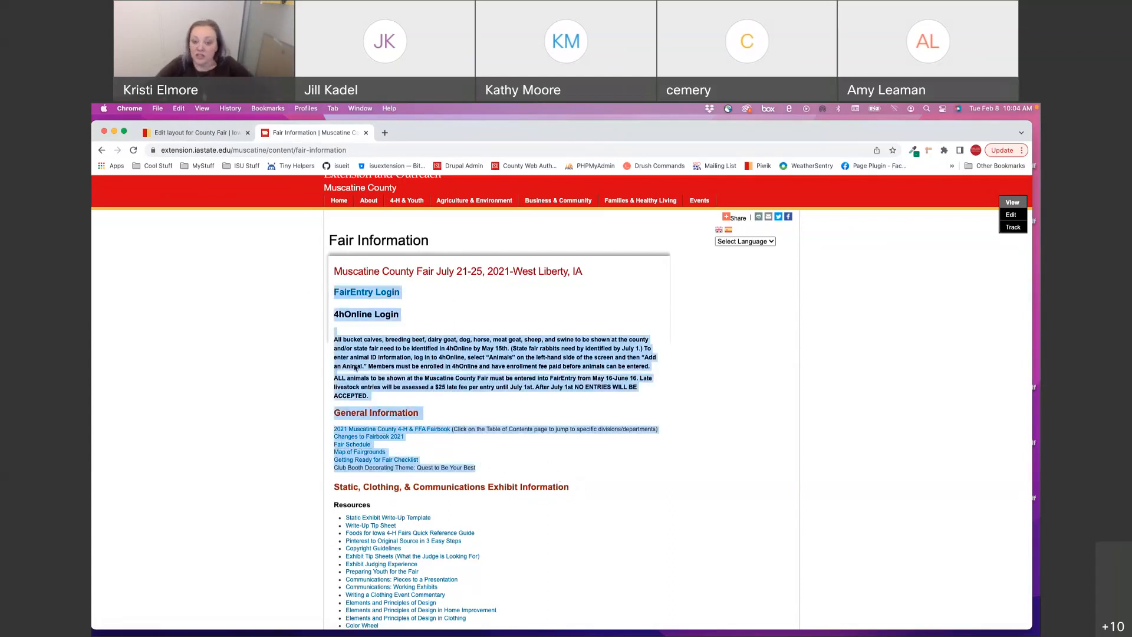
- In the County Fair layout editor, import the One Column Layout from the templates library into the empty section area
click(169, 135)
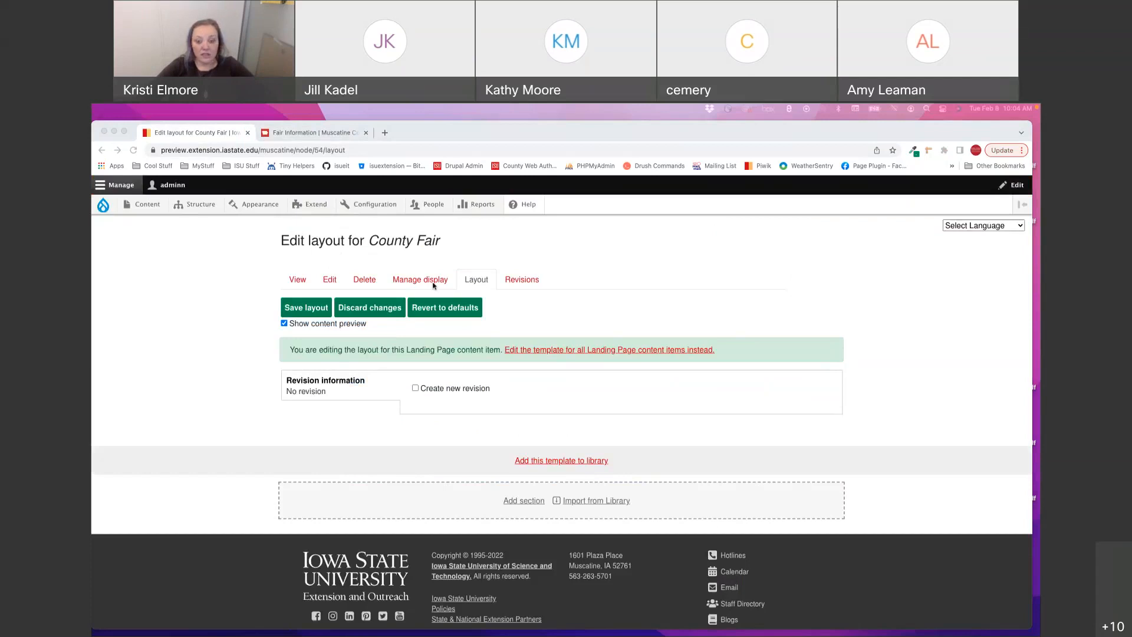
click(616, 502)
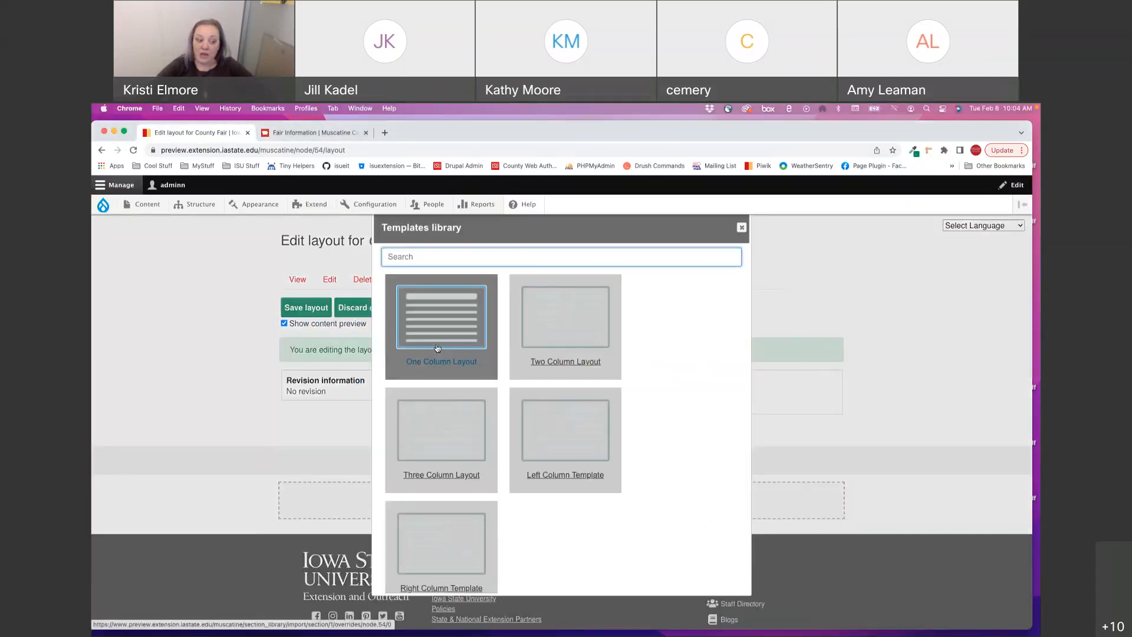
click(436, 347)
- Start a new custom Basic Content block inside the one-column section
scroll(471, 348, down, 2)
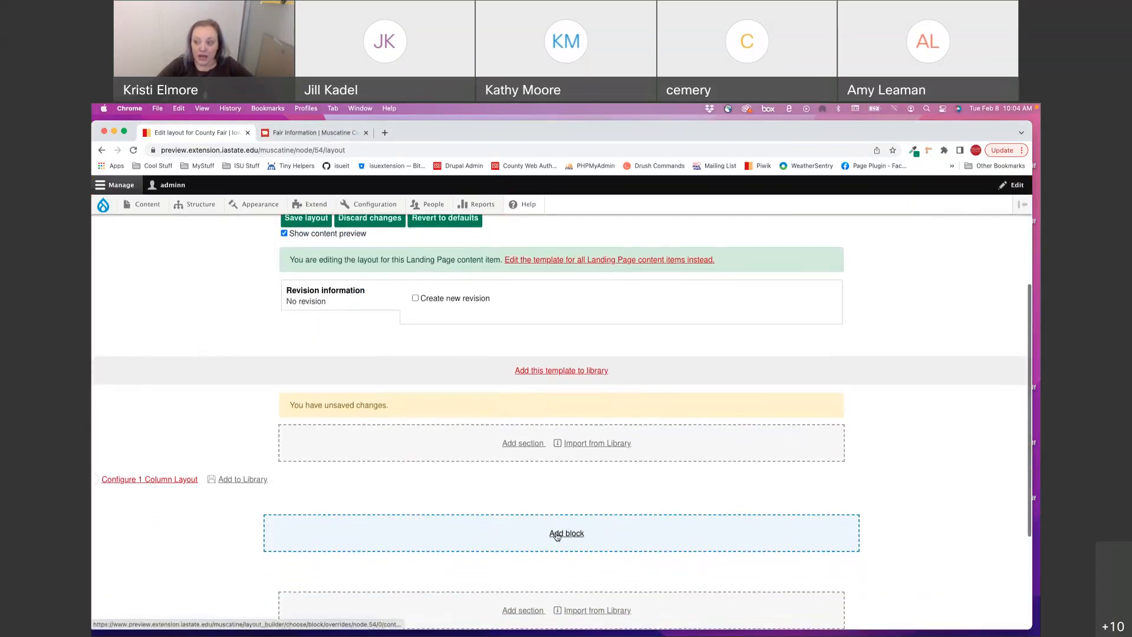
click(557, 535)
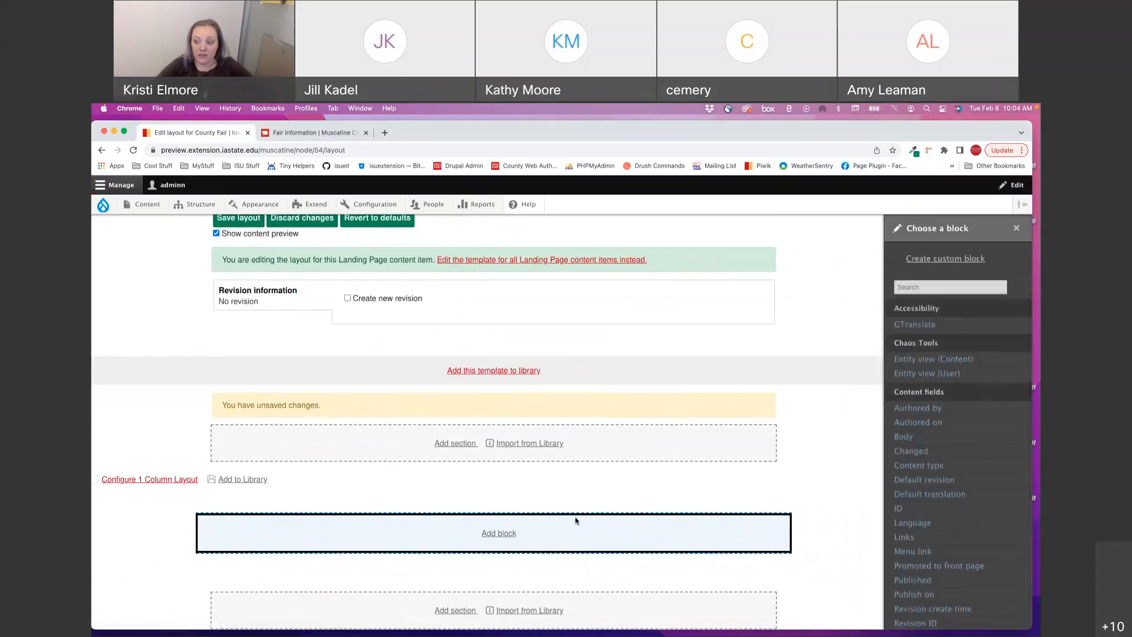
click(914, 262)
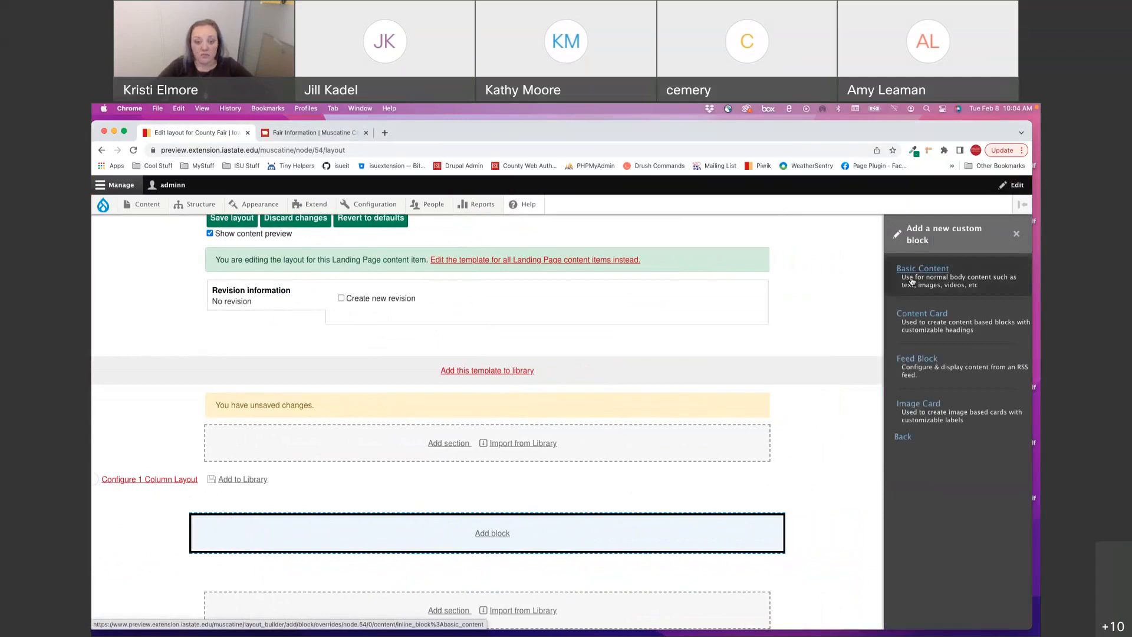
click(323, 133)
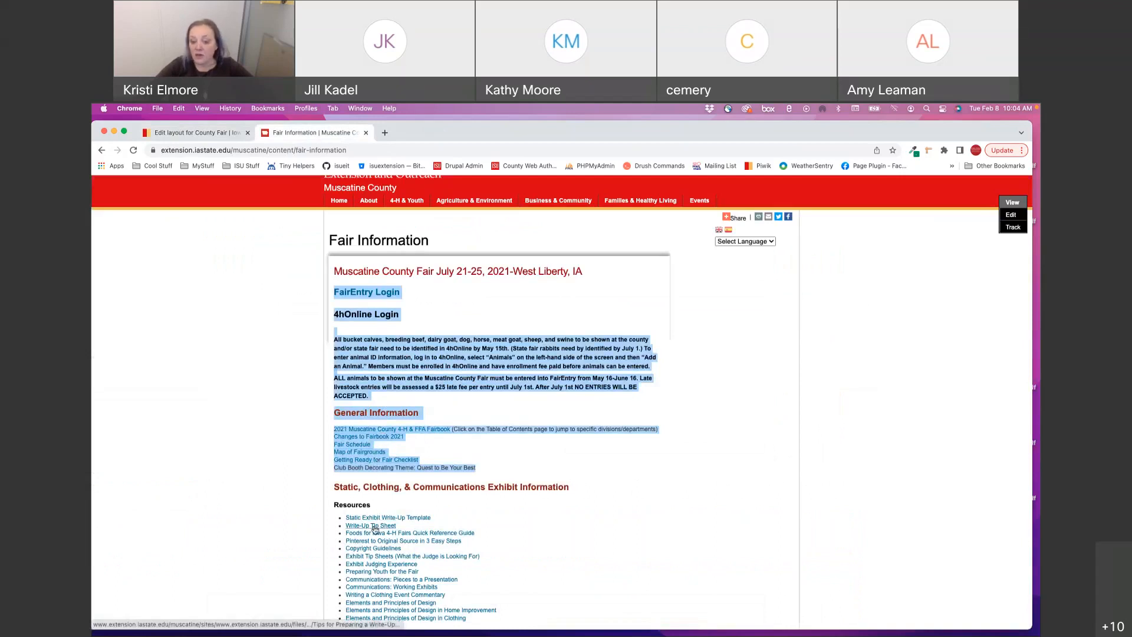
scroll(377, 530, down, 3)
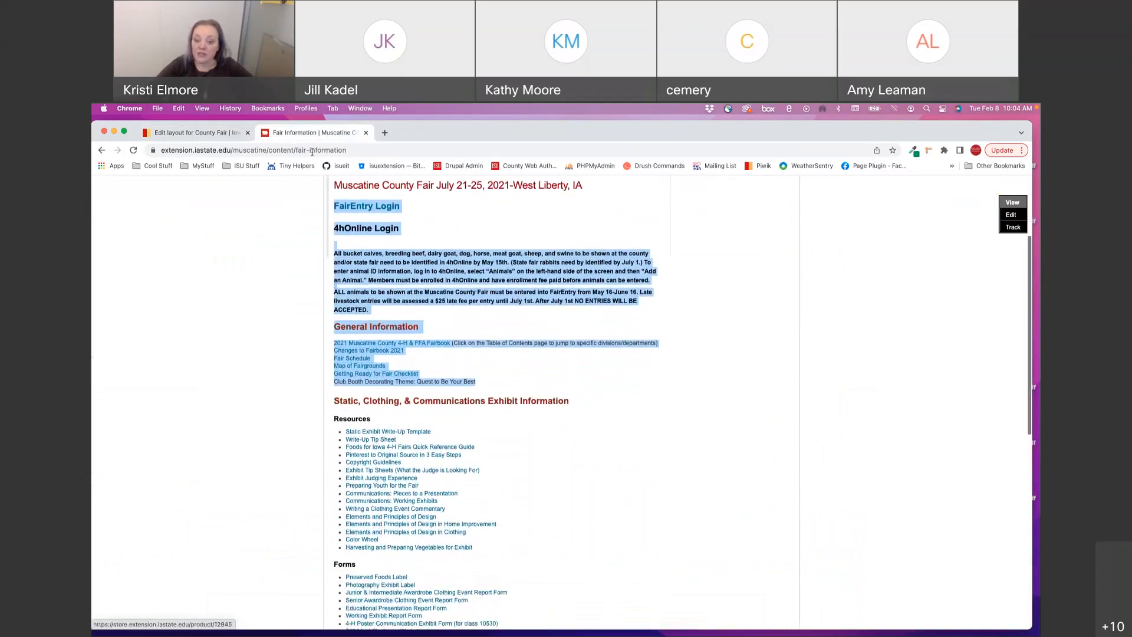
click(156, 134)
click(921, 282)
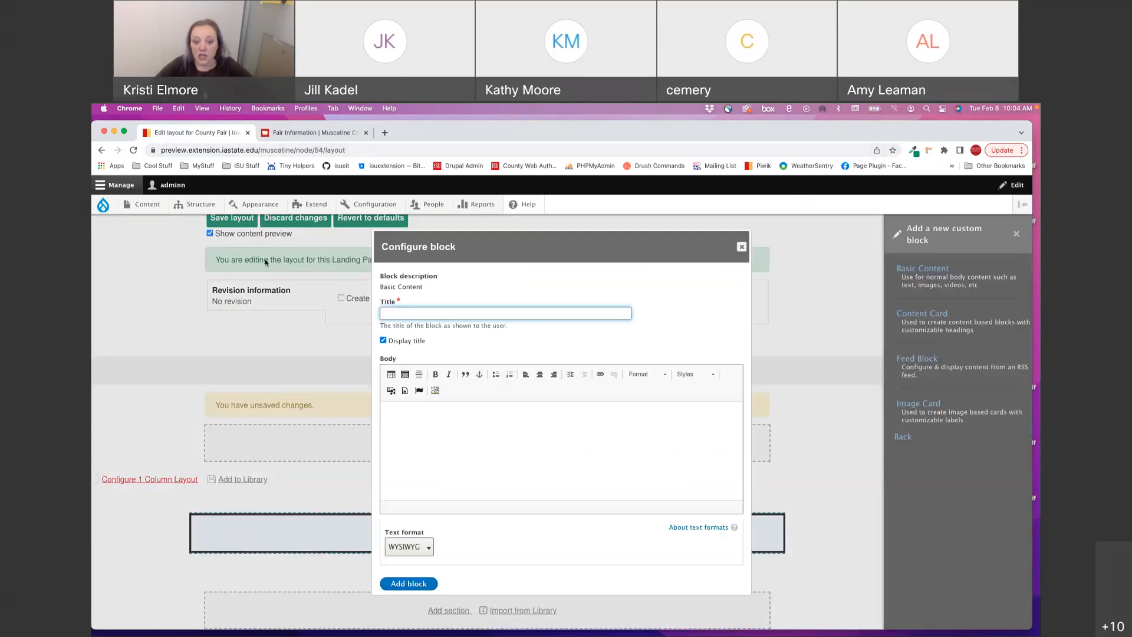
- Title the block Fair Information, matching the old page's heading, and turn off its title display
click(282, 135)
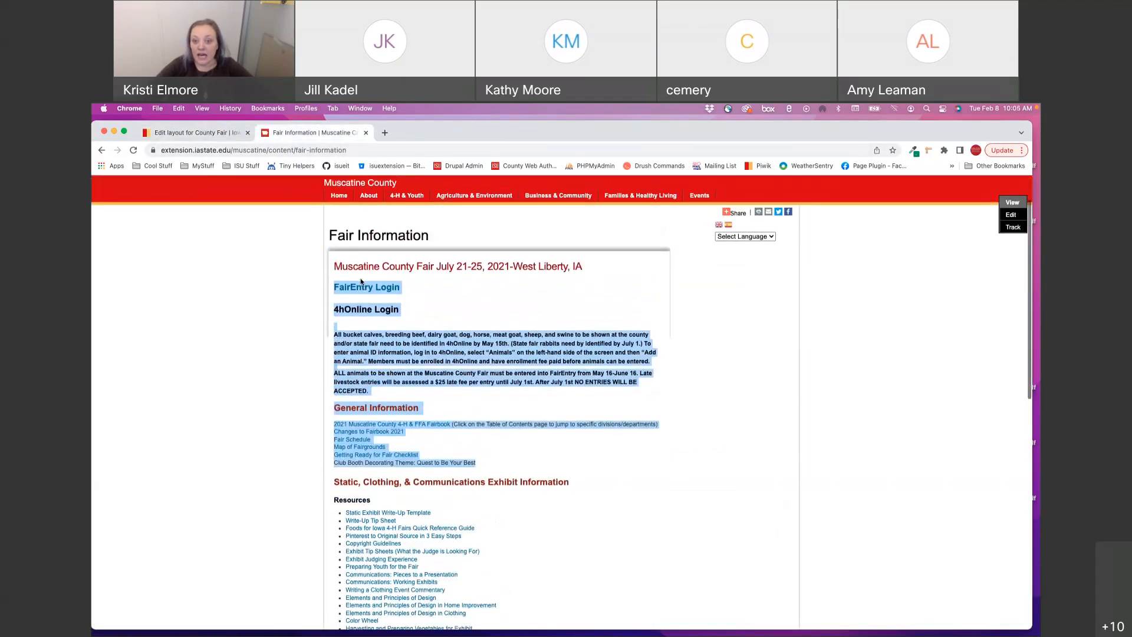
drag(325, 238, 538, 240)
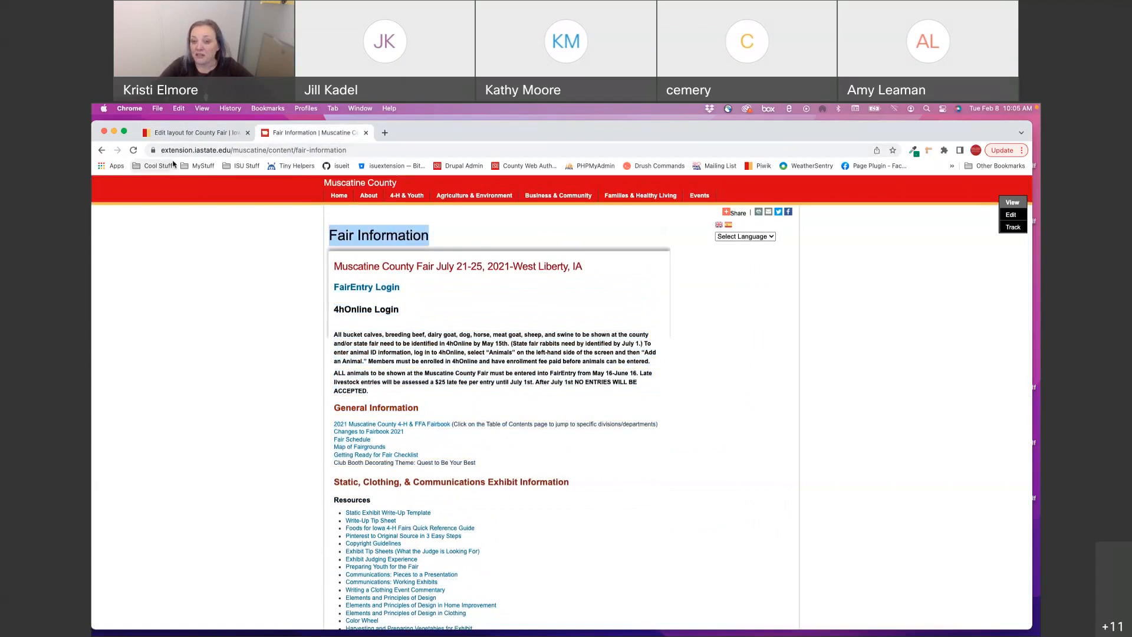
click(190, 133)
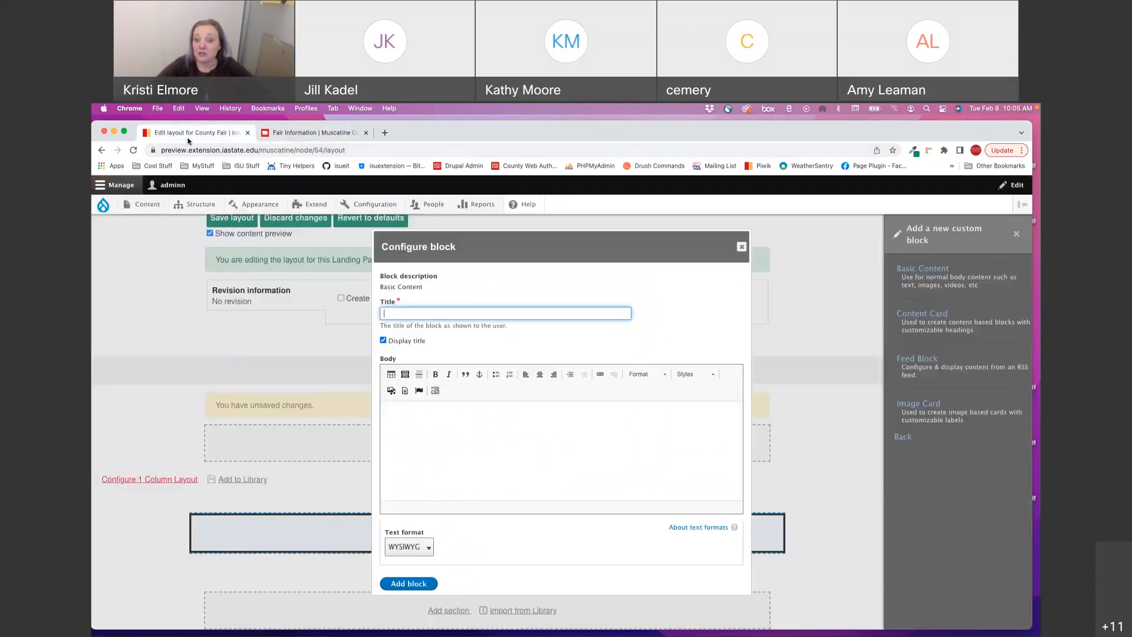
text(Fair Info)
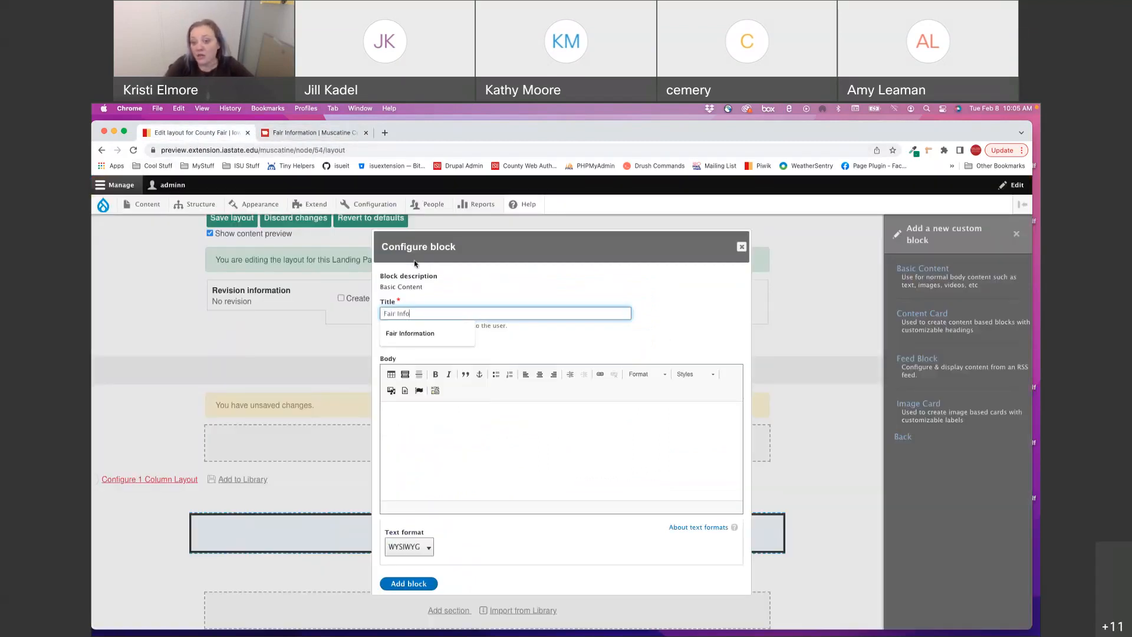
key(Down)
key(Return)
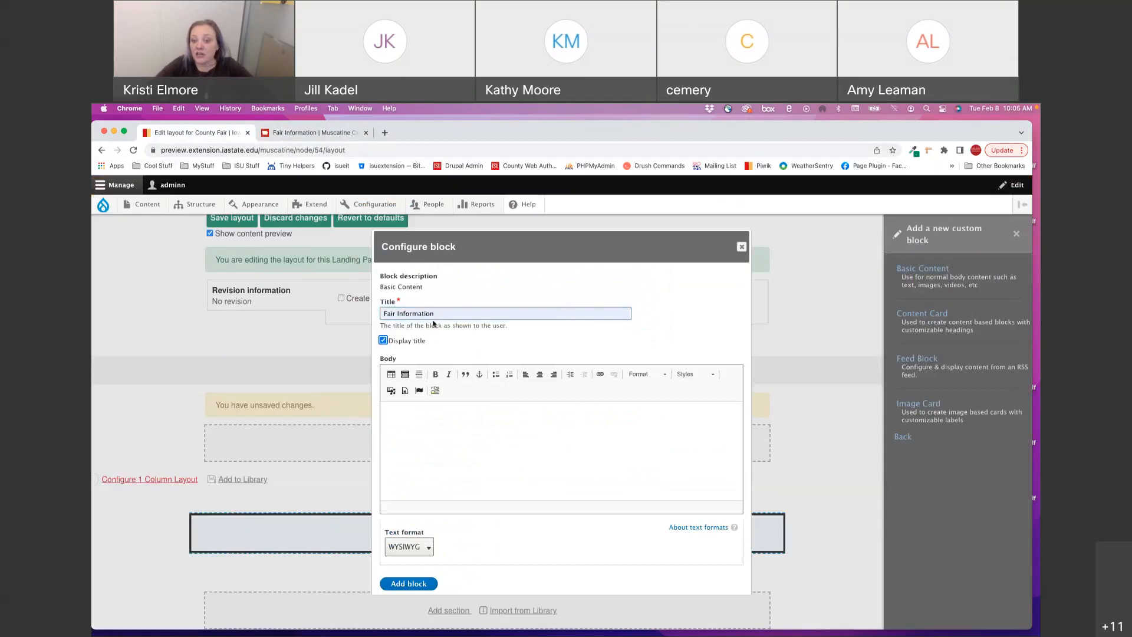
click(422, 340)
- Paste the copied fair content into the block body and remove the blank lines before each of the two animal-entry paragraphs
click(433, 423)
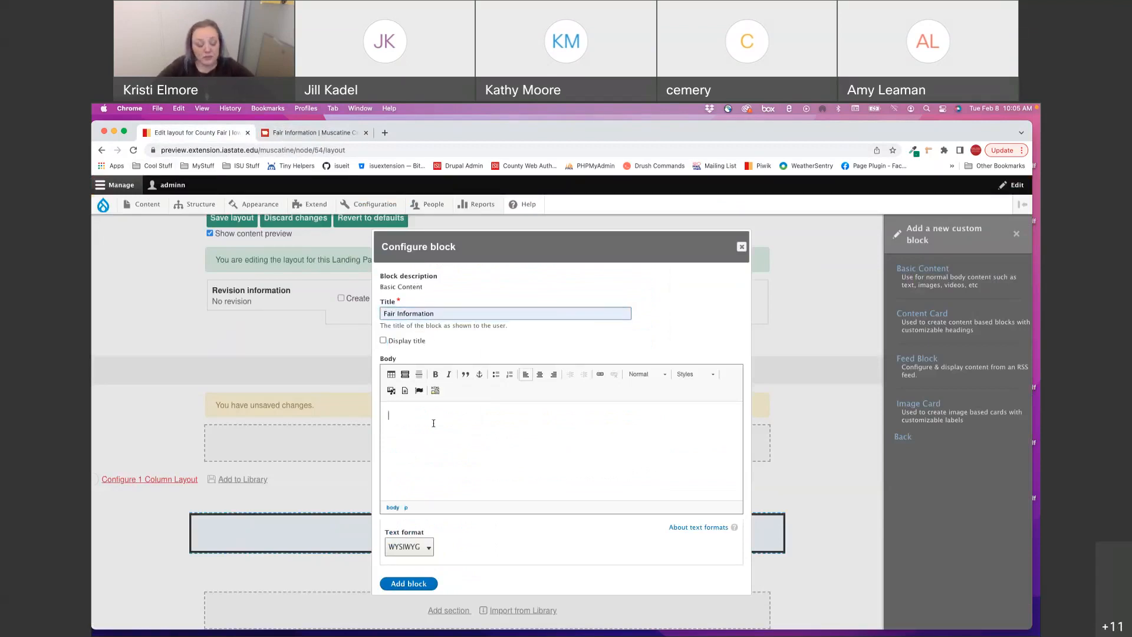
key(super+v)
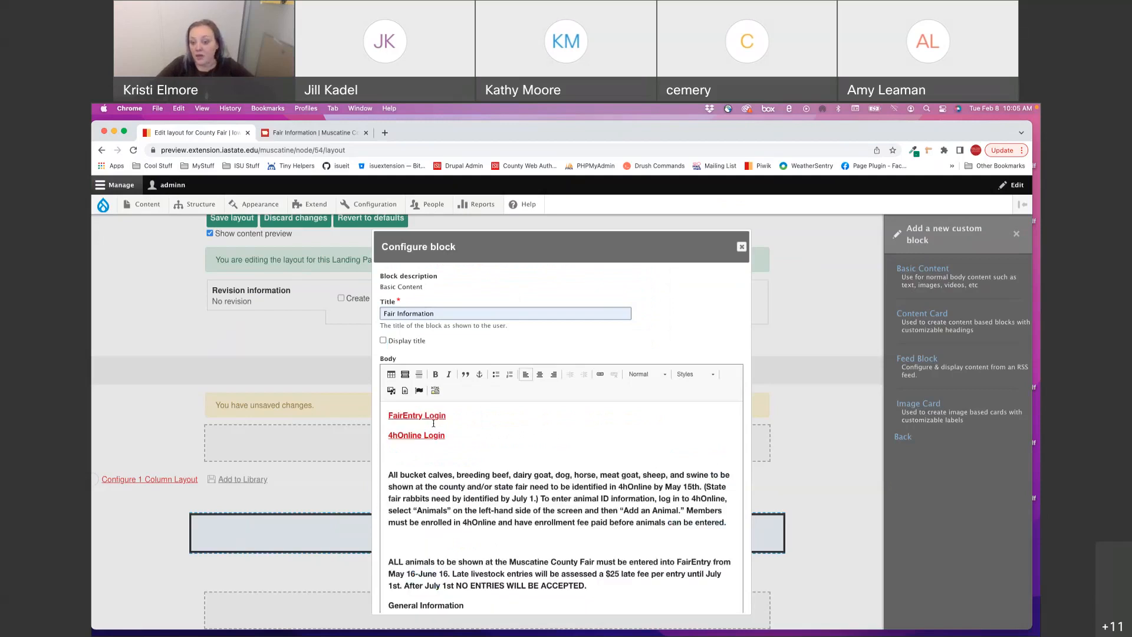
click(398, 459)
key(BackSpace)
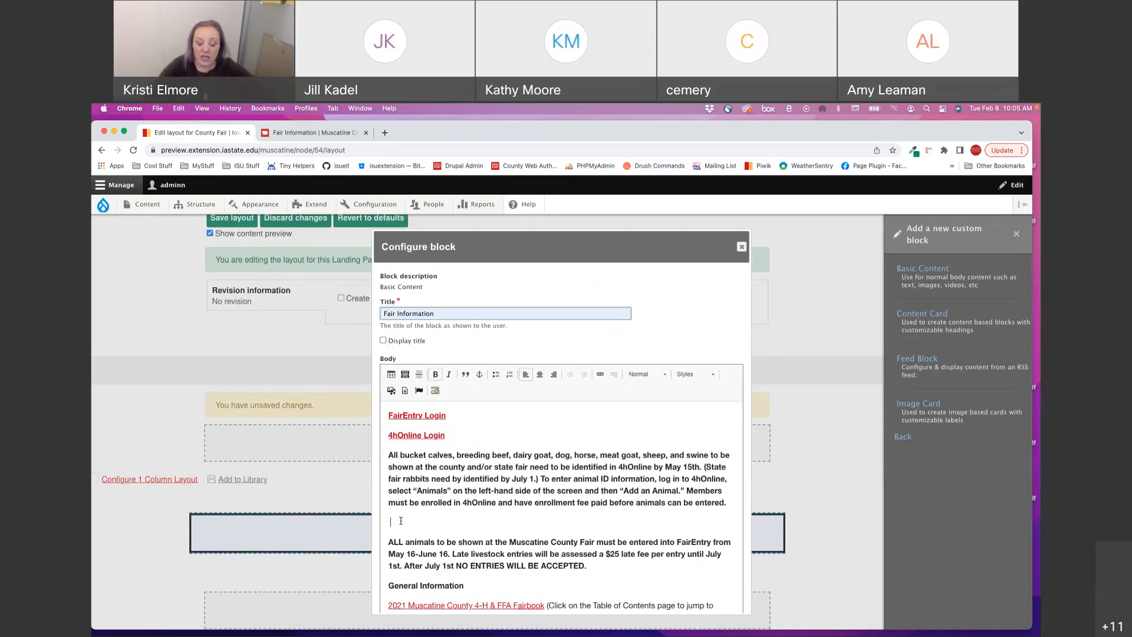
key(BackSpace)
scroll(538, 558, down, 1)
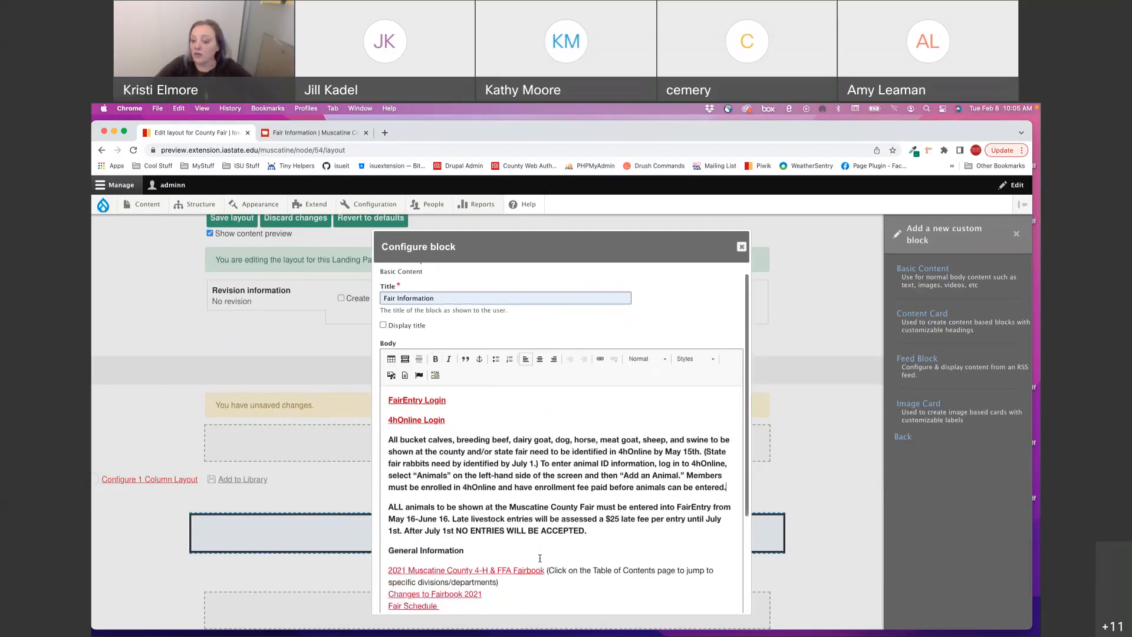
scroll(538, 558, up, 1)
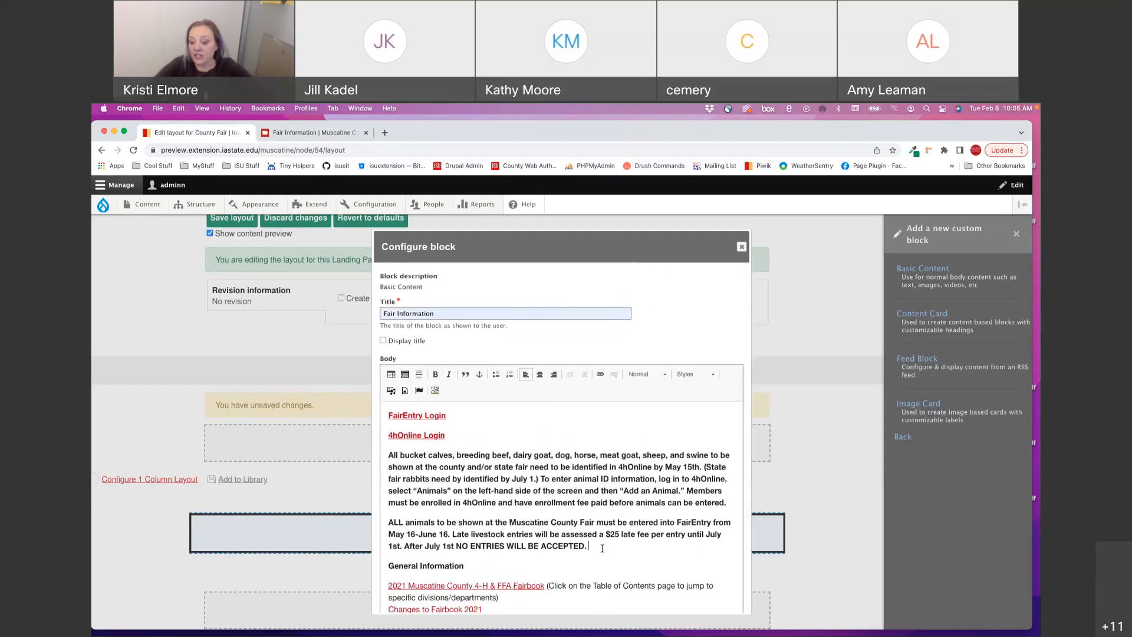
- Remove the bold formatting from the two paragraphs about animal identification and FairEntry deadlines
drag(596, 548, 346, 450)
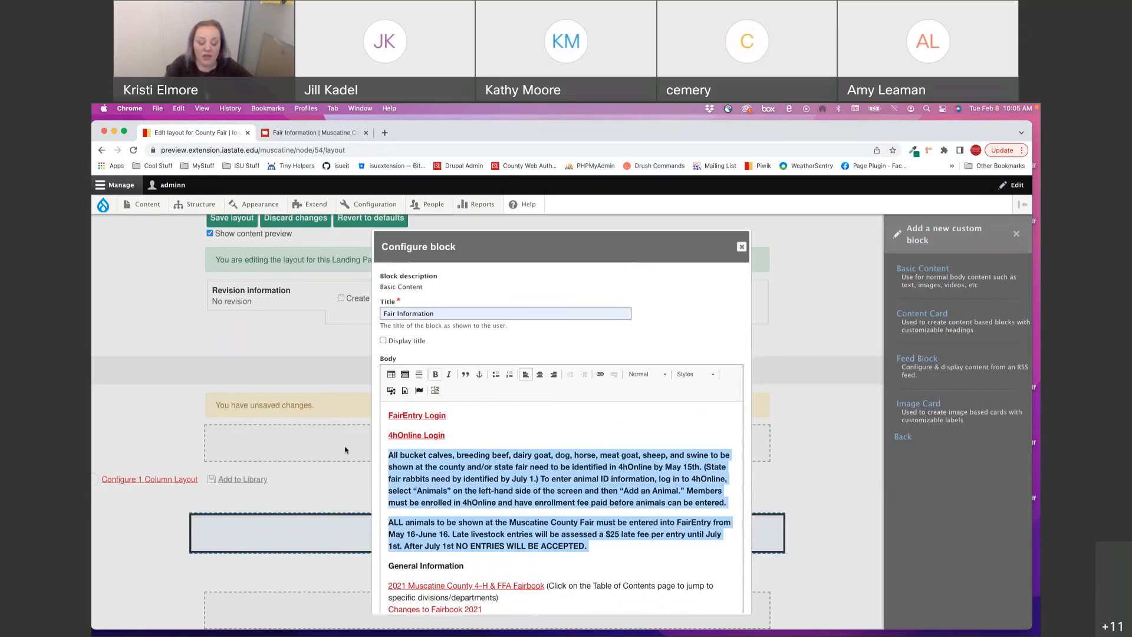
key(super+b)
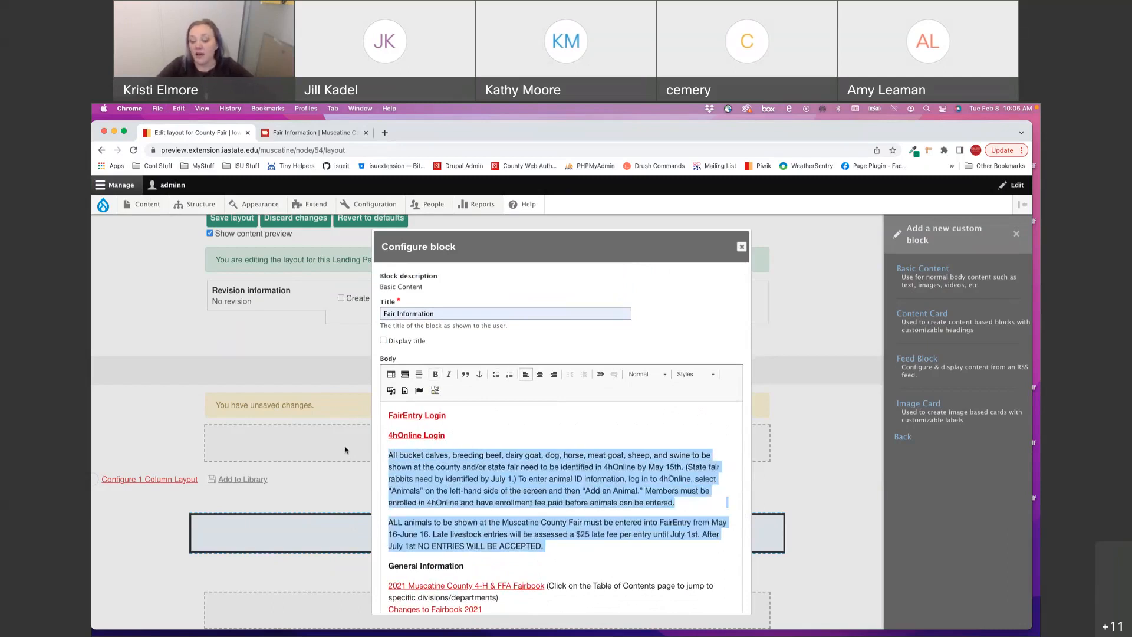
click(497, 543)
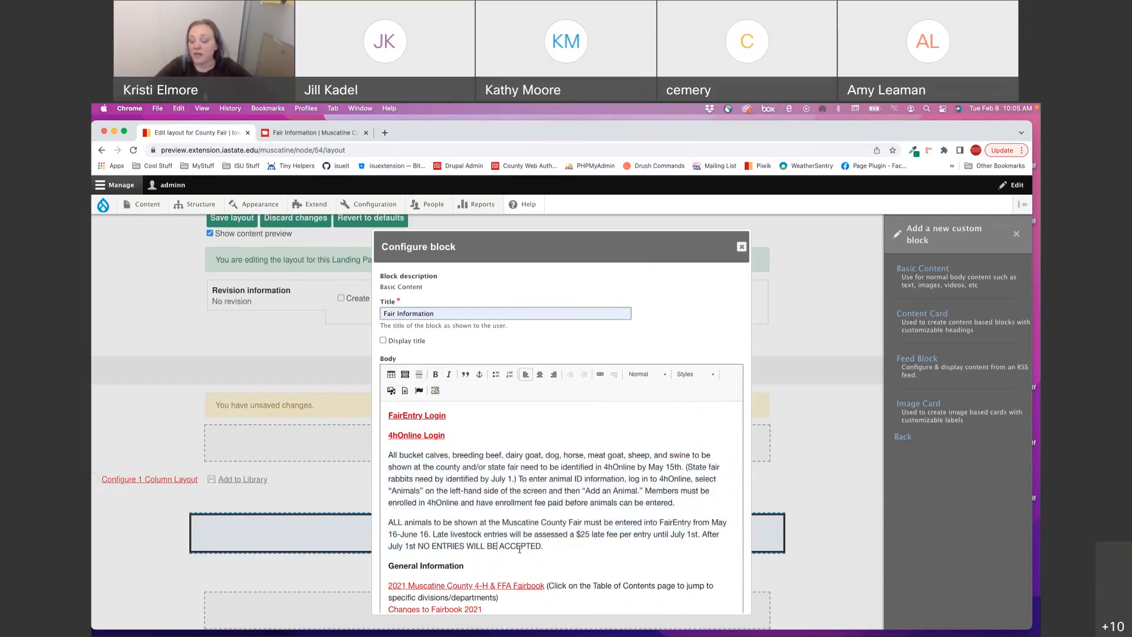
- Copy the URL of the FairEntry Login link, leaving the link settings unchanged
triple_click(403, 415)
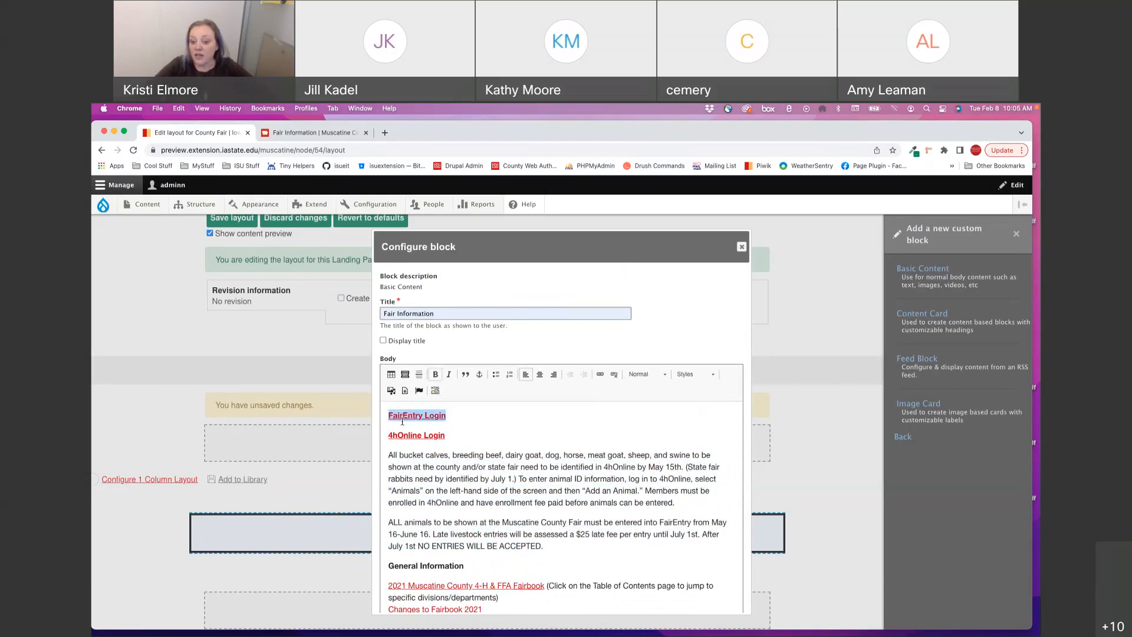
double_click(404, 417)
click(600, 375)
key(super+c)
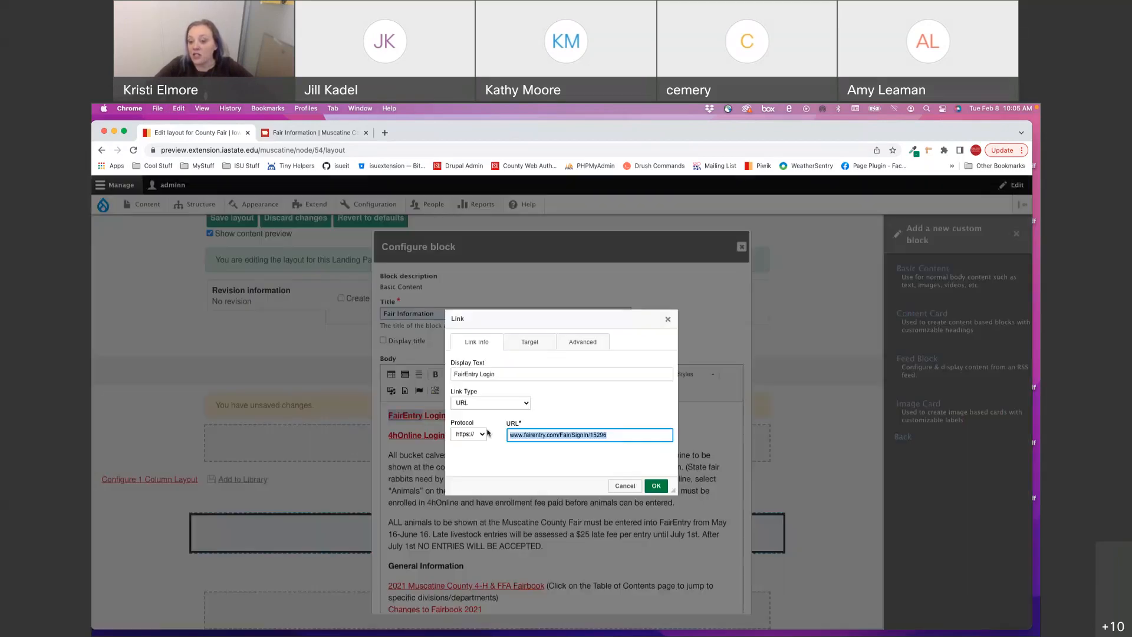
click(625, 487)
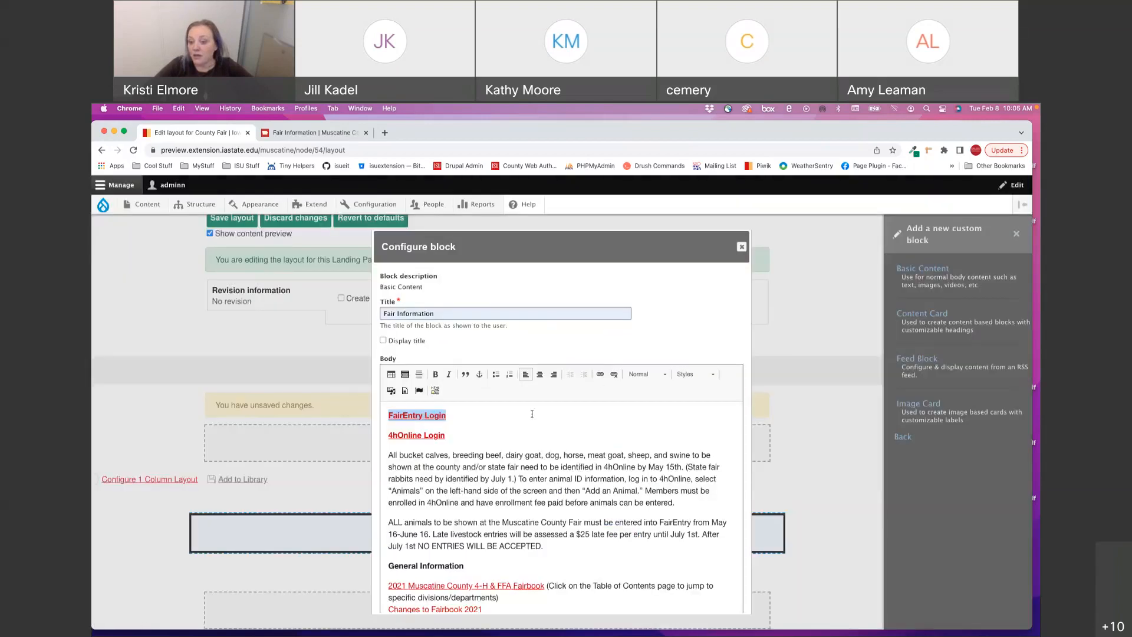
- Strip the link and bold from the FairEntry Login text and apply the Green Button style to it
click(611, 375)
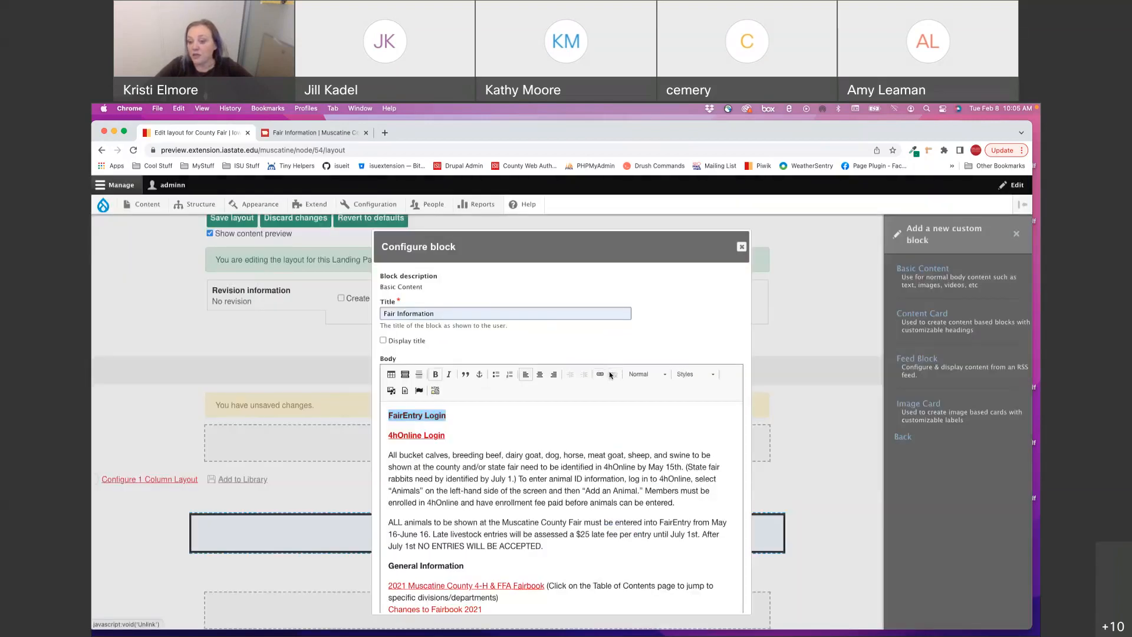
click(437, 375)
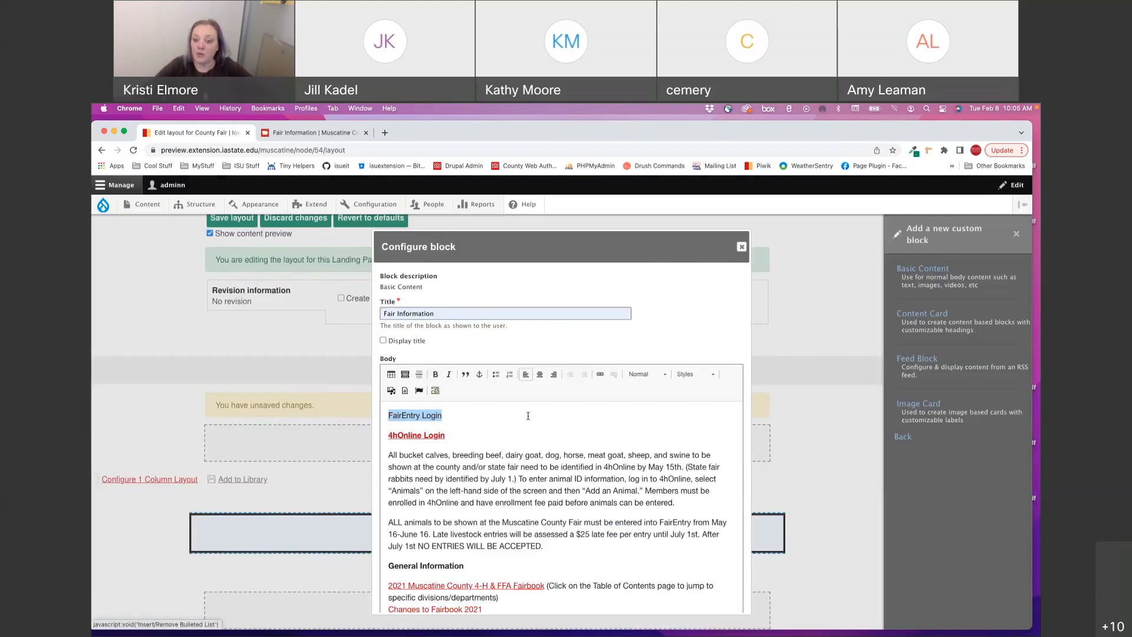
click(695, 376)
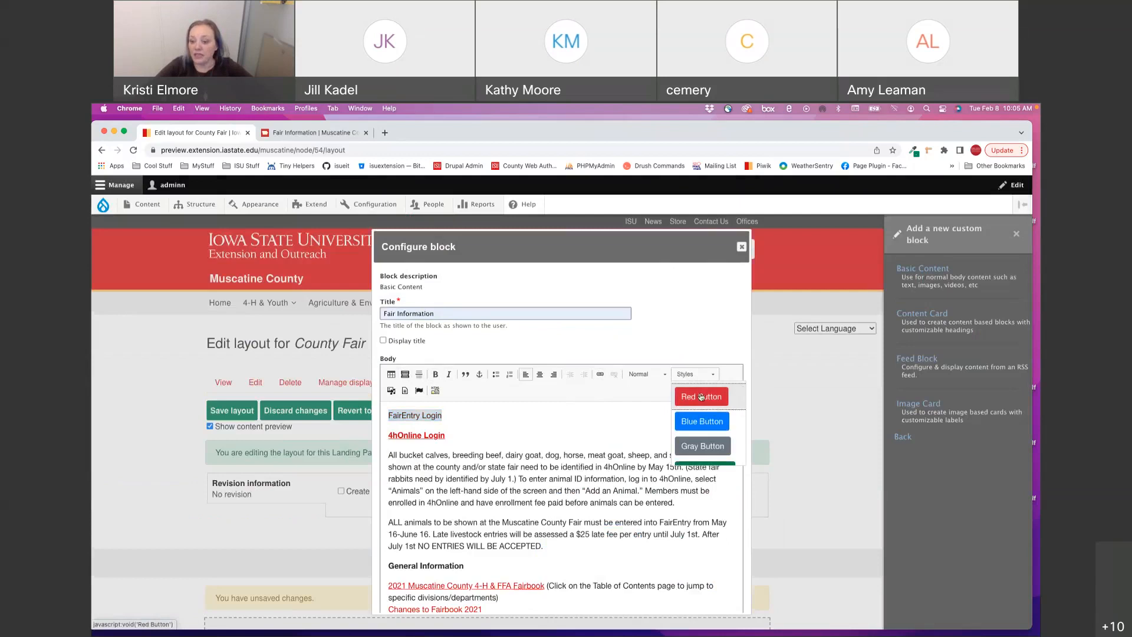
scroll(700, 396, down, 1)
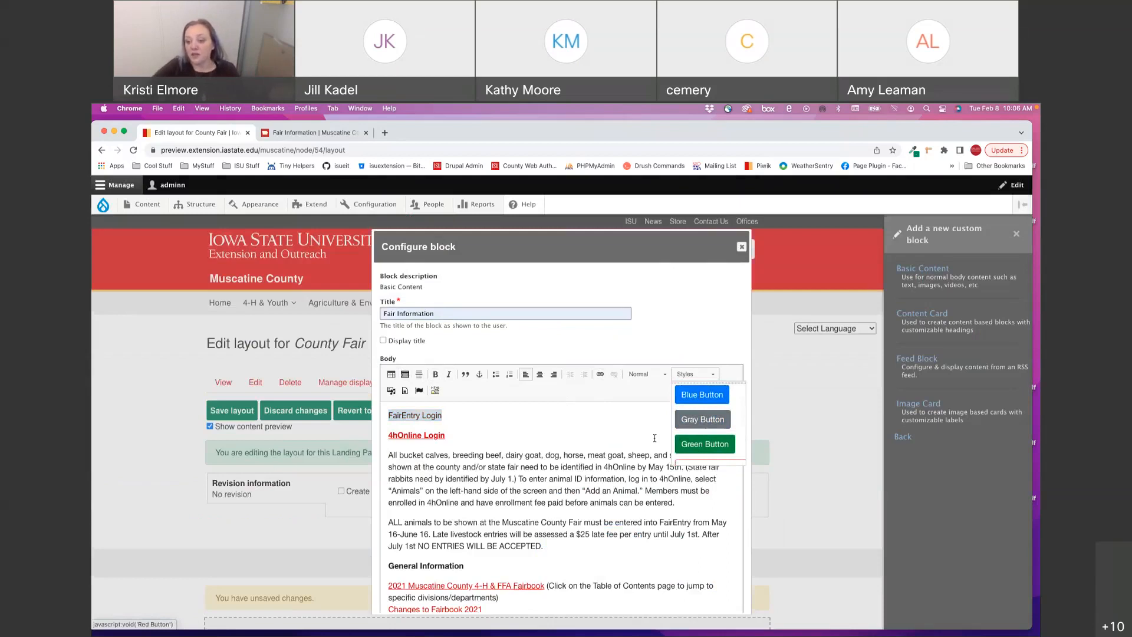
click(713, 441)
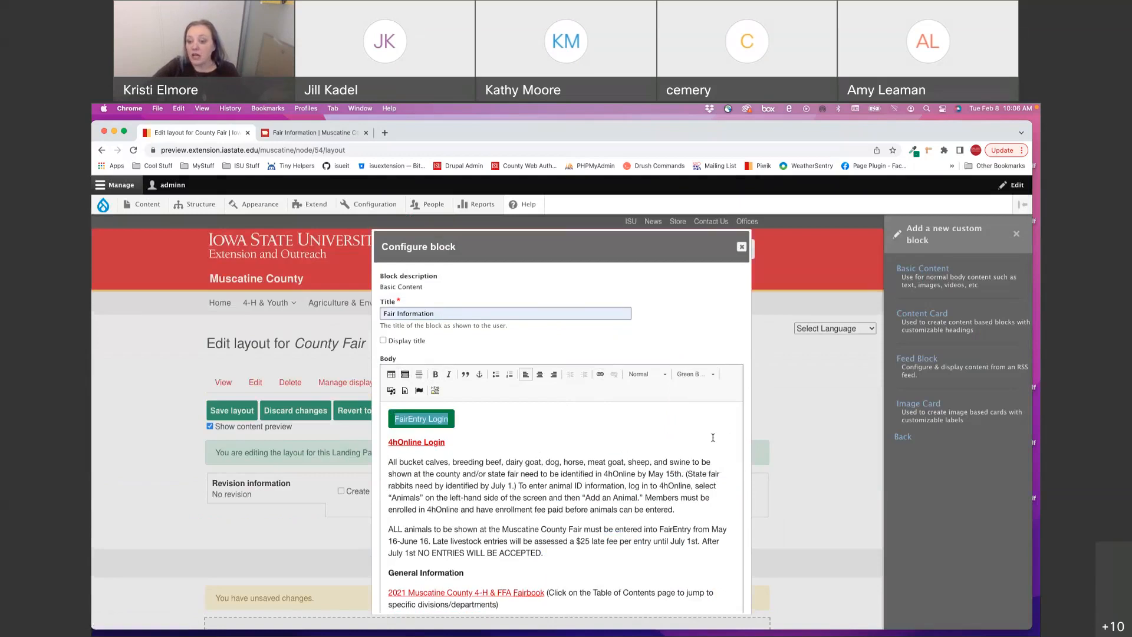
click(600, 374)
key(super+v)
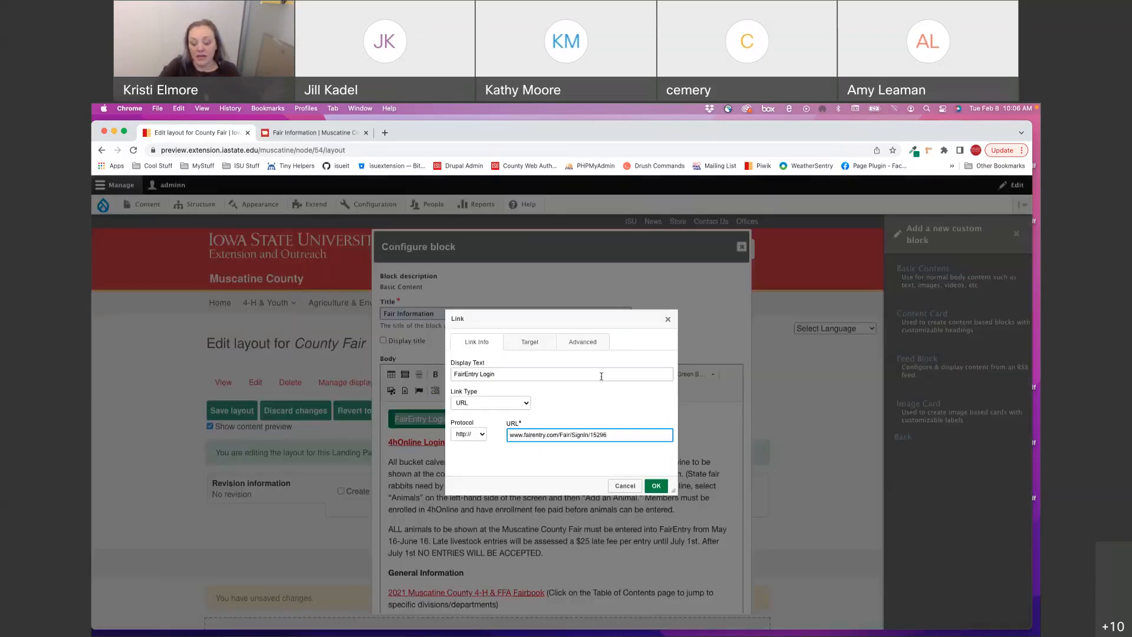
key(Return)
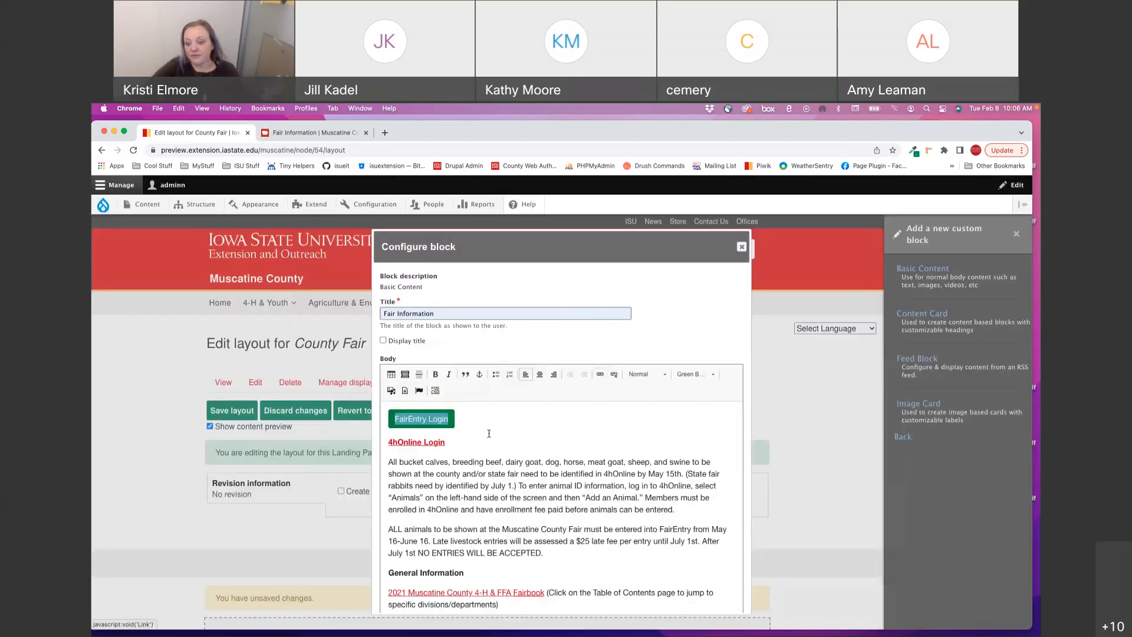
- Remove the bold formatting from the 4hOnline Login link below the green button
click(457, 442)
drag(457, 443, 344, 444)
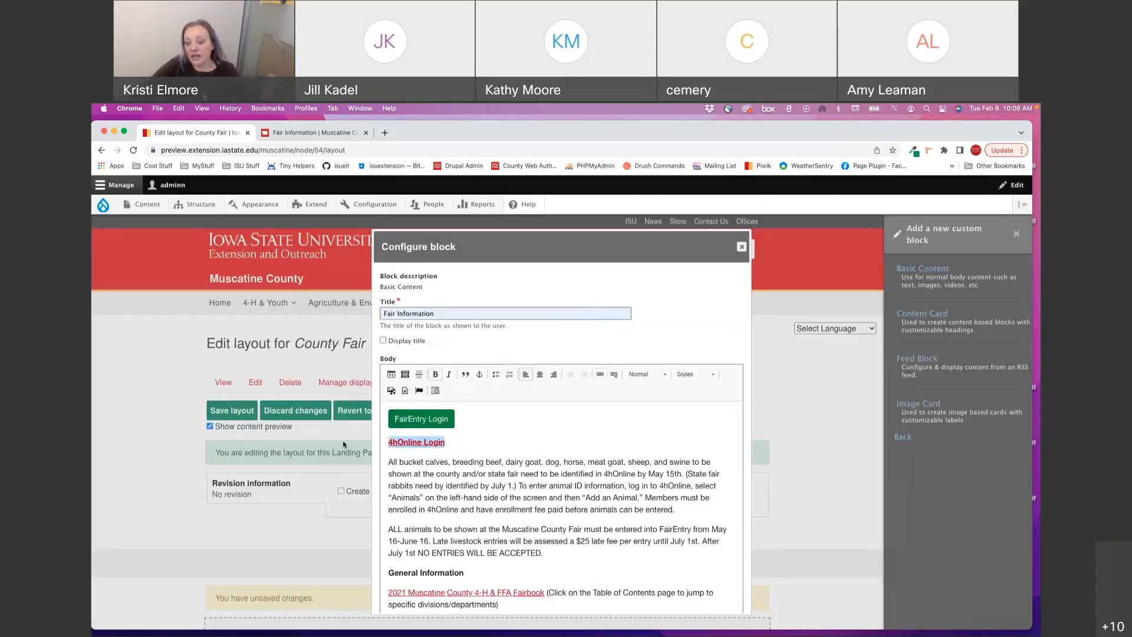
click(436, 374)
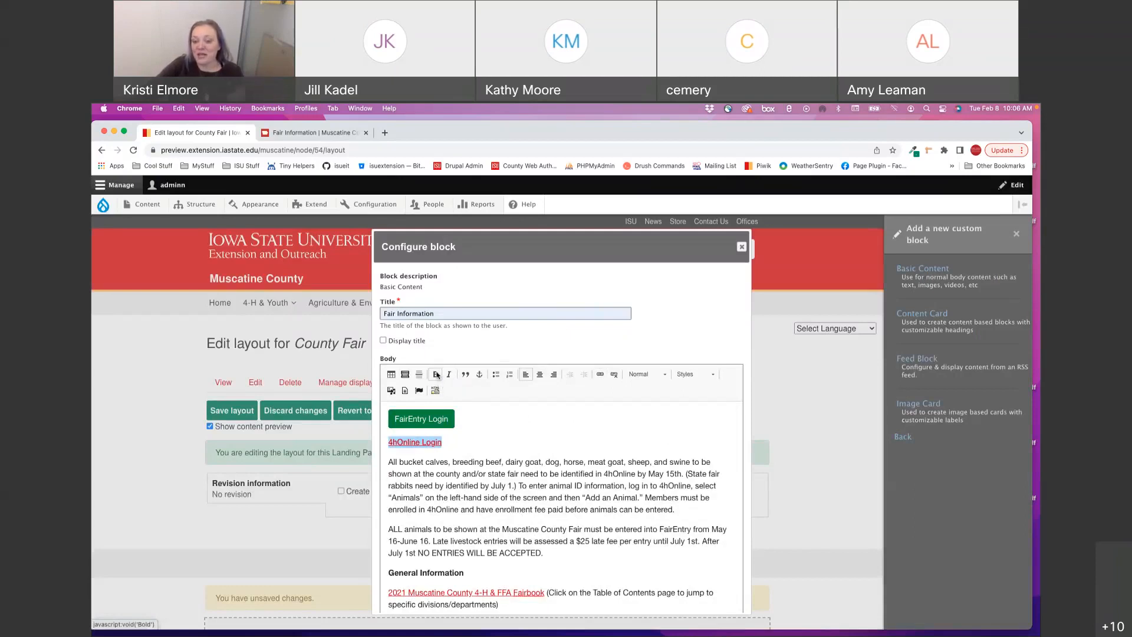
- Apply the Green Button Link style to the 4hOnline Login link
click(691, 378)
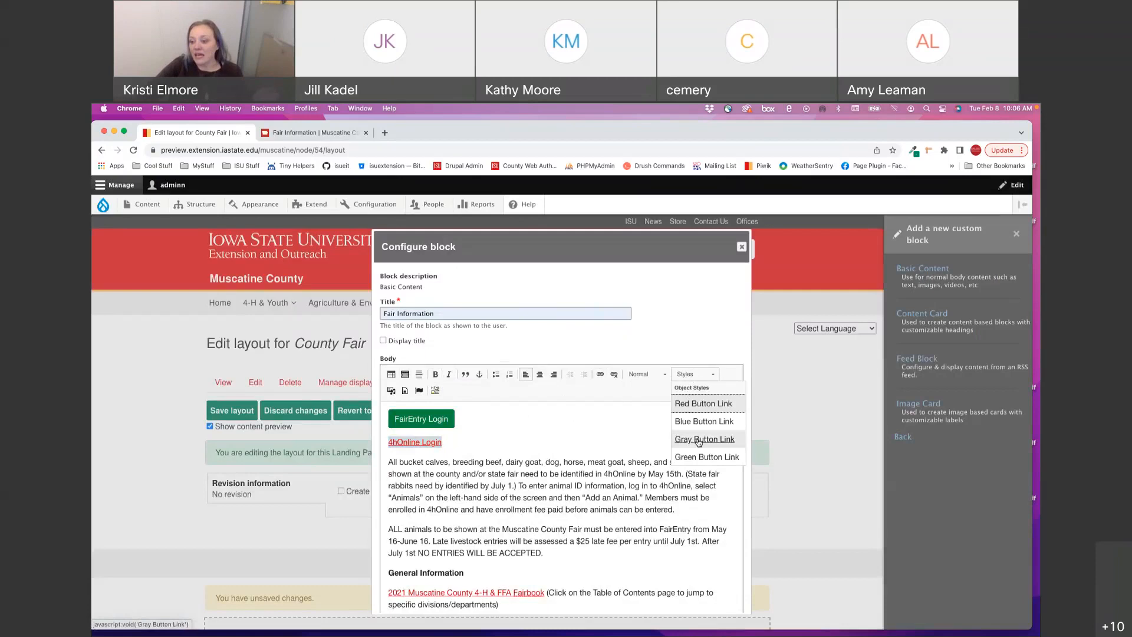
click(694, 457)
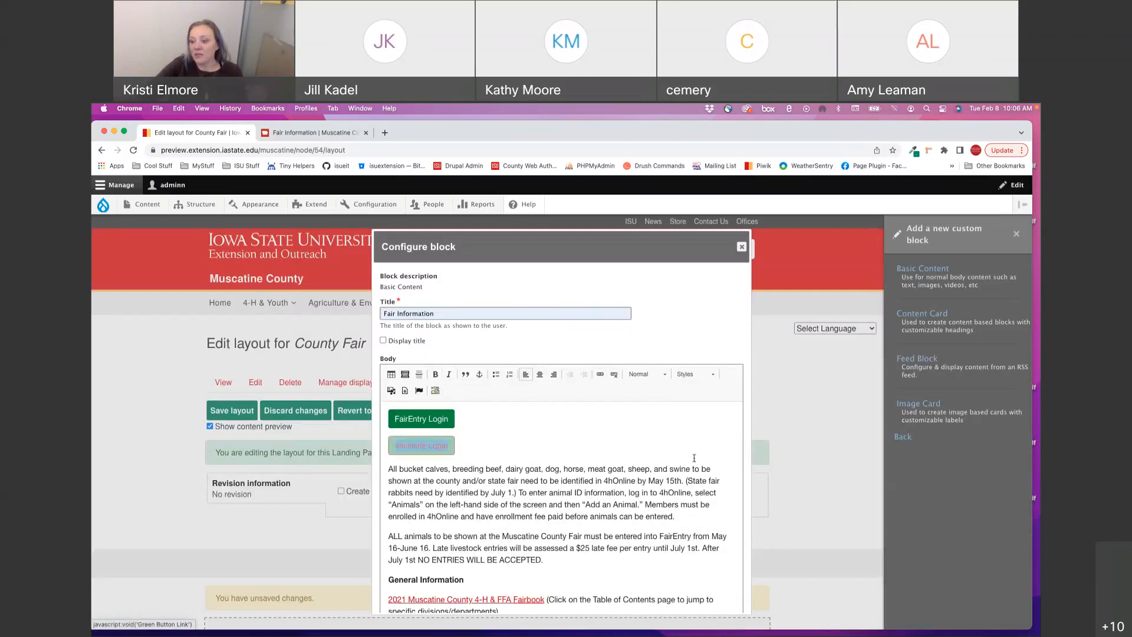
click(461, 448)
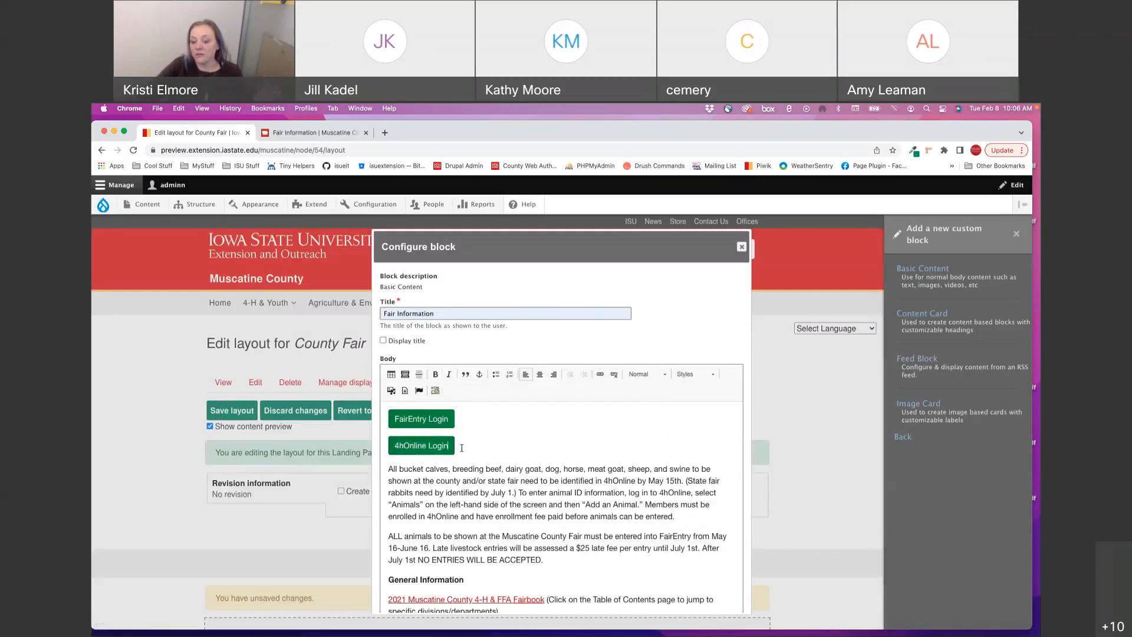
scroll(462, 448, down, 1)
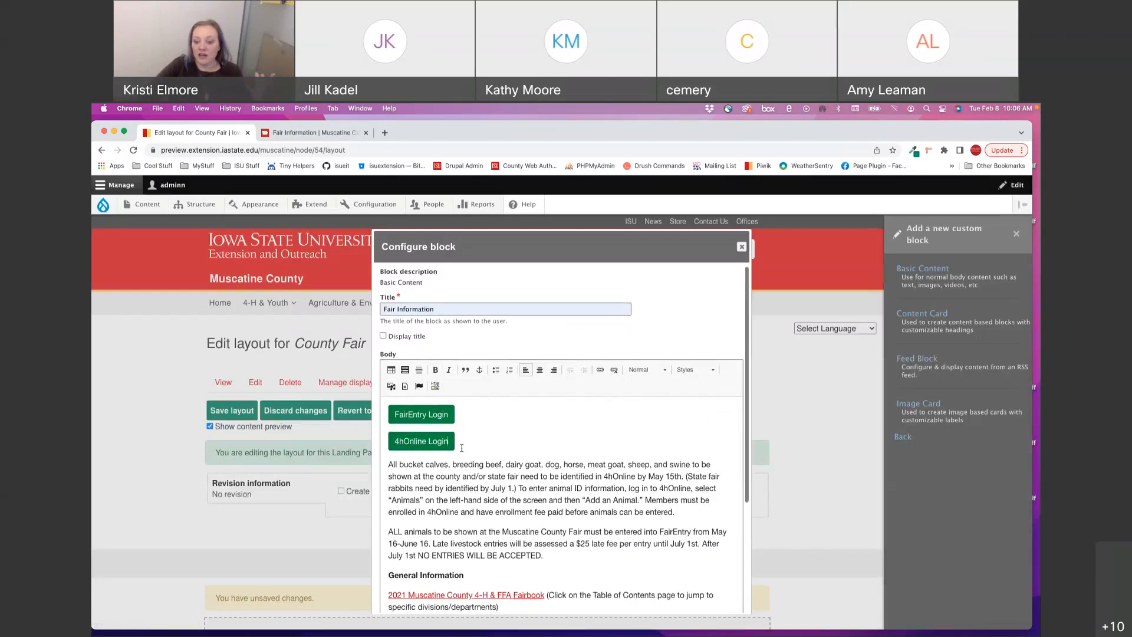
drag(457, 444, 371, 406)
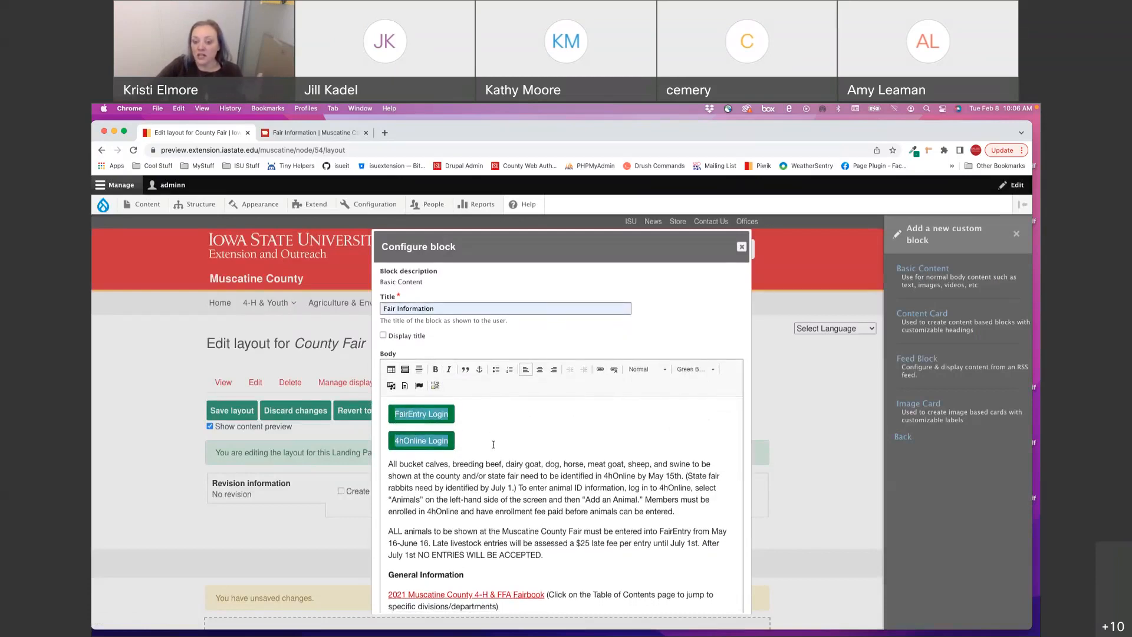
click(493, 444)
scroll(494, 444, down, 1)
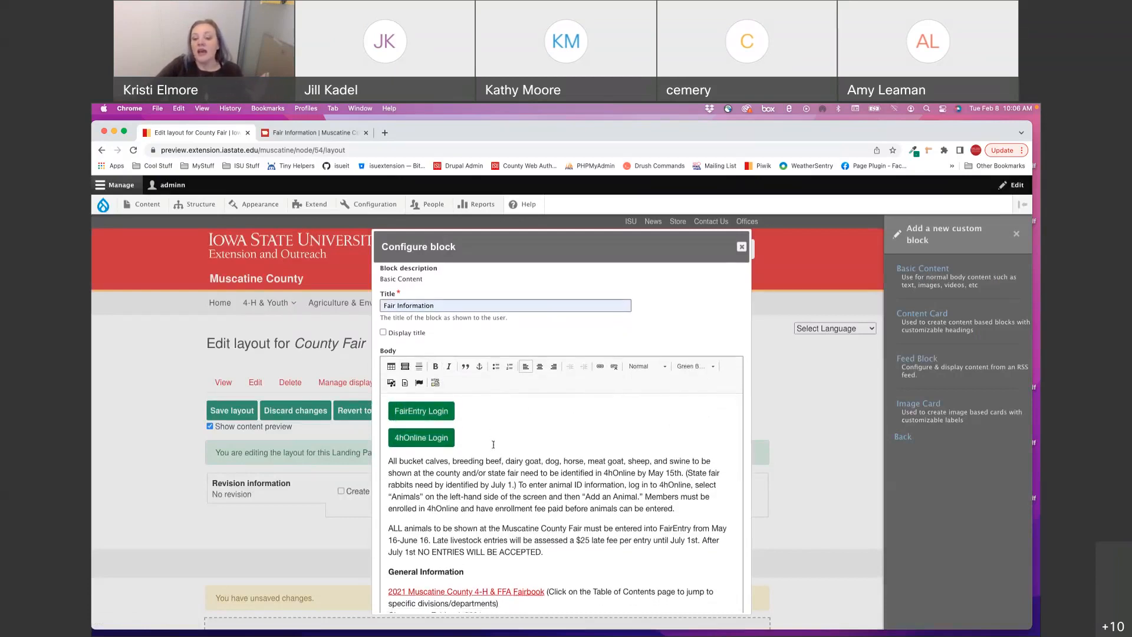
drag(389, 456, 551, 552)
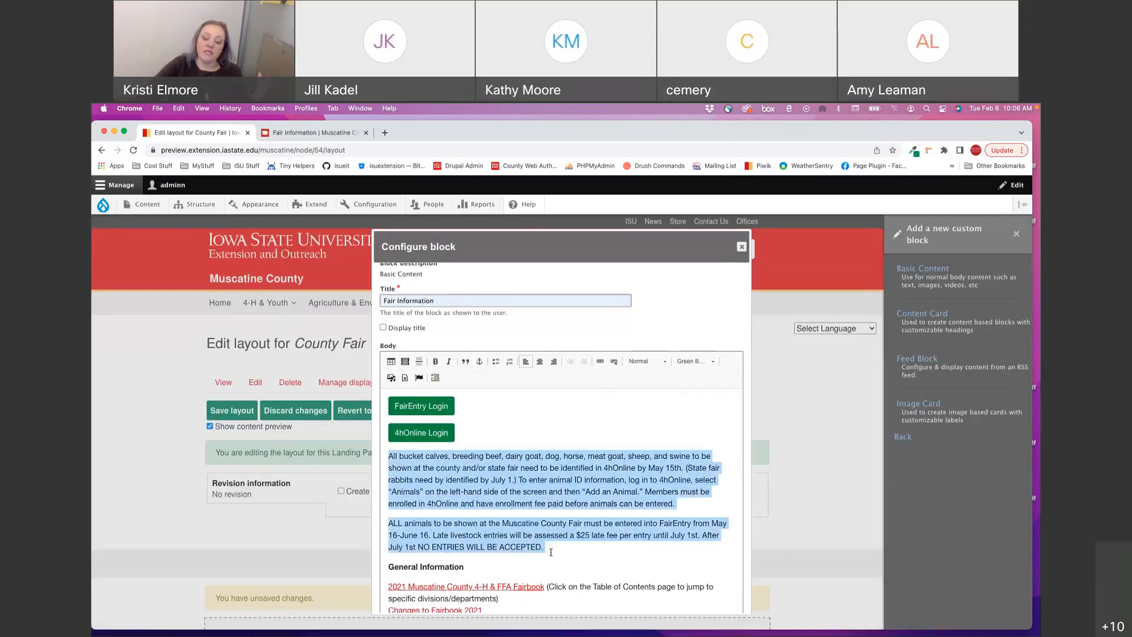
scroll(550, 552, down, 1)
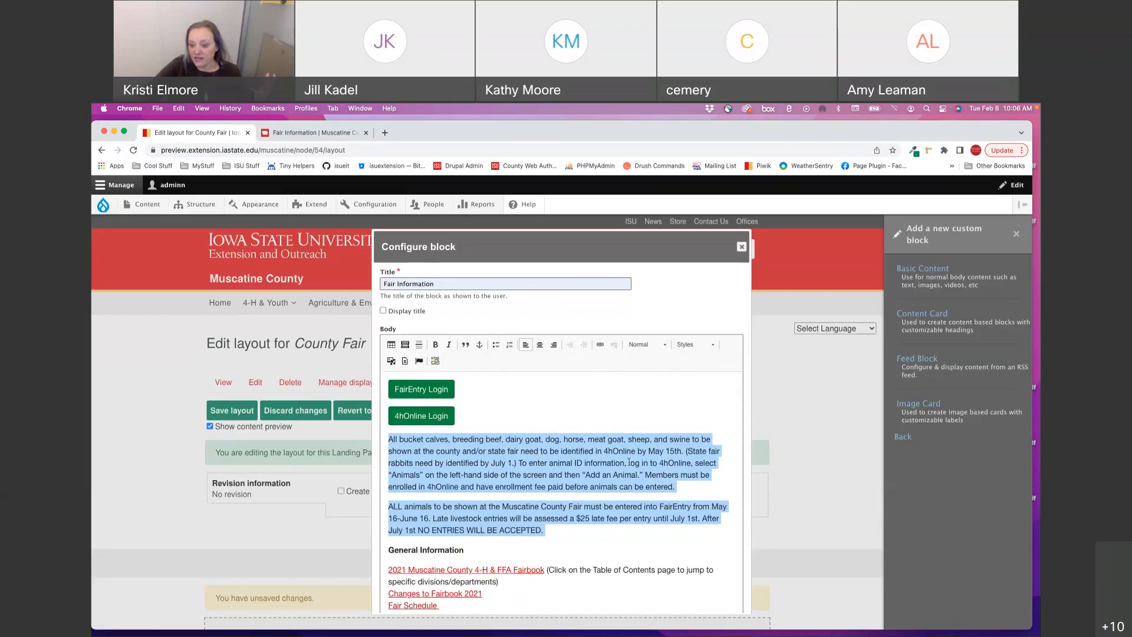
scroll(629, 462, down, 4)
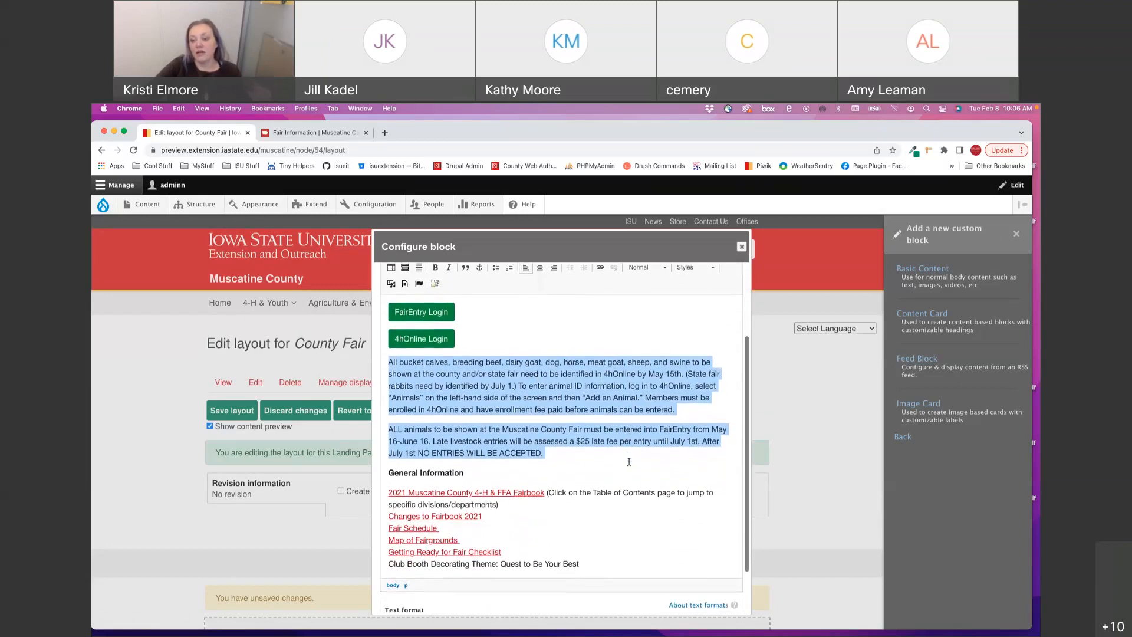
- Remove the bold formatting from the General Information line and format it as Heading 2
click(472, 471)
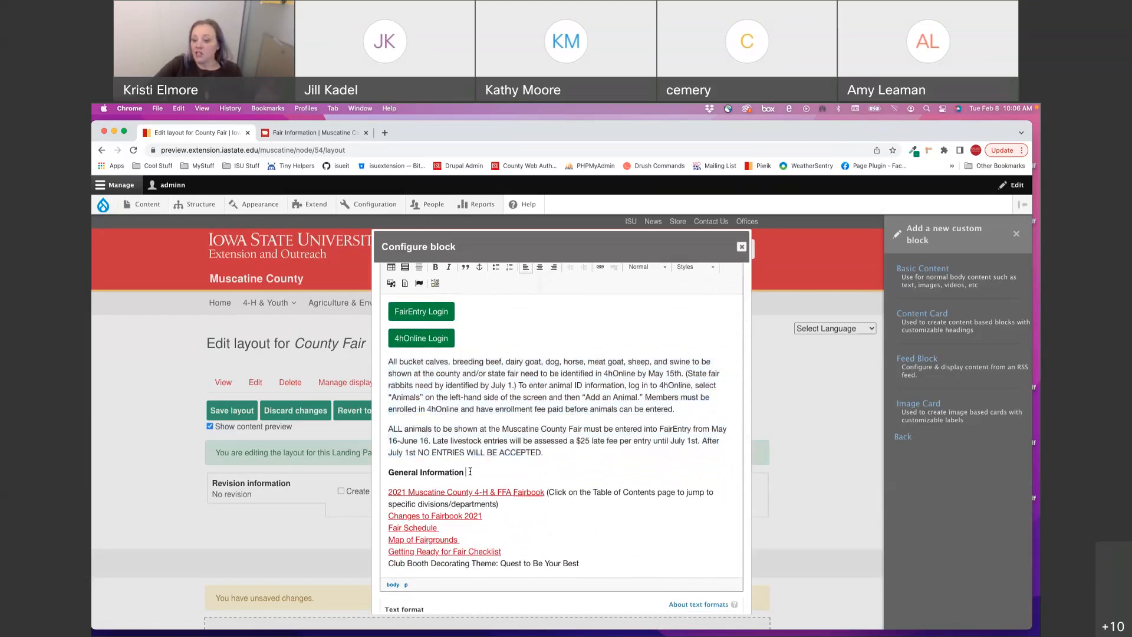
triple_click(470, 472)
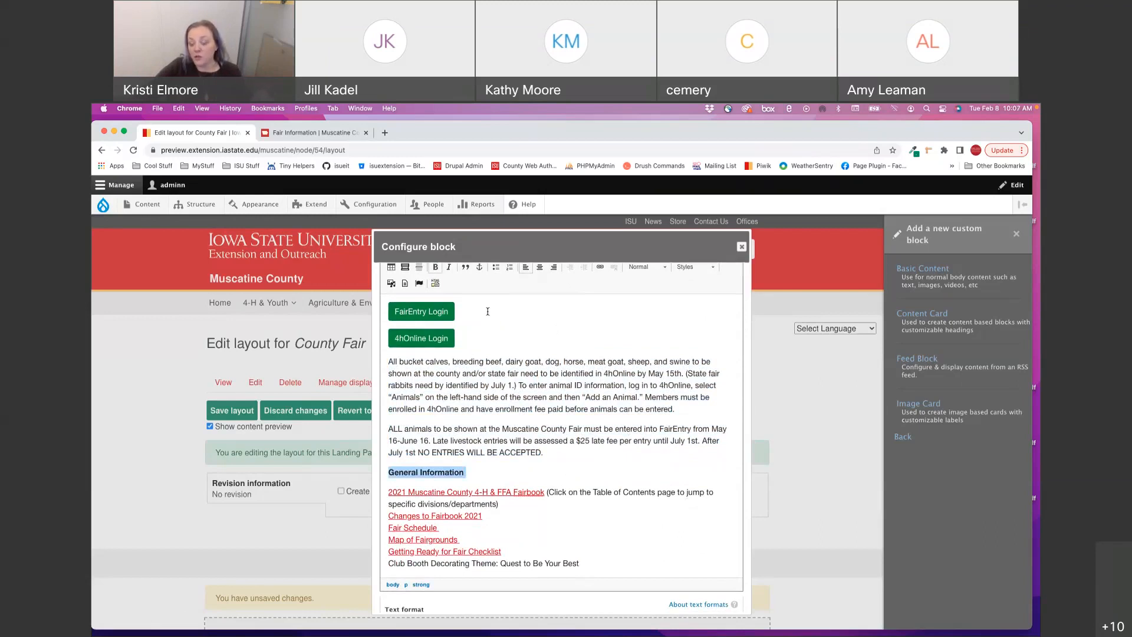
scroll(535, 338, up, 1)
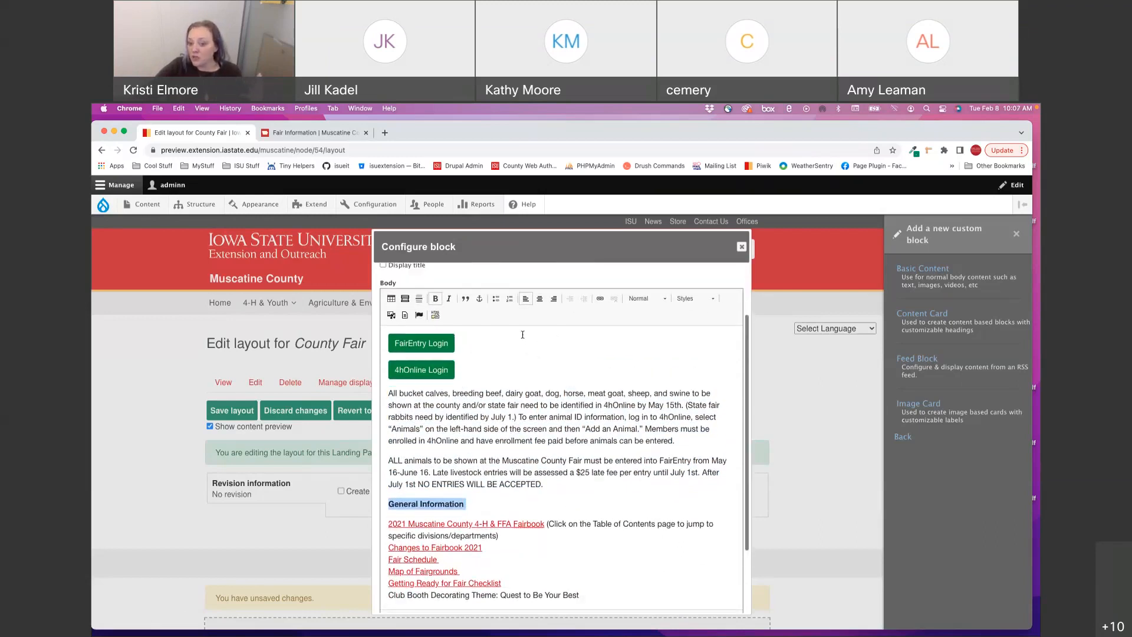
click(436, 299)
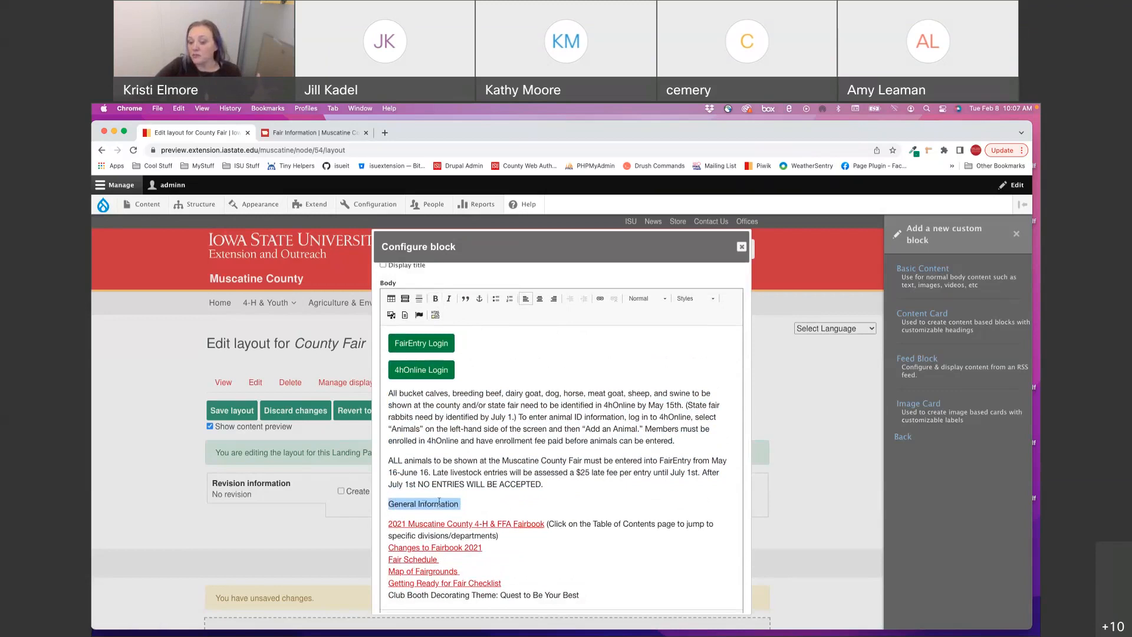
click(656, 299)
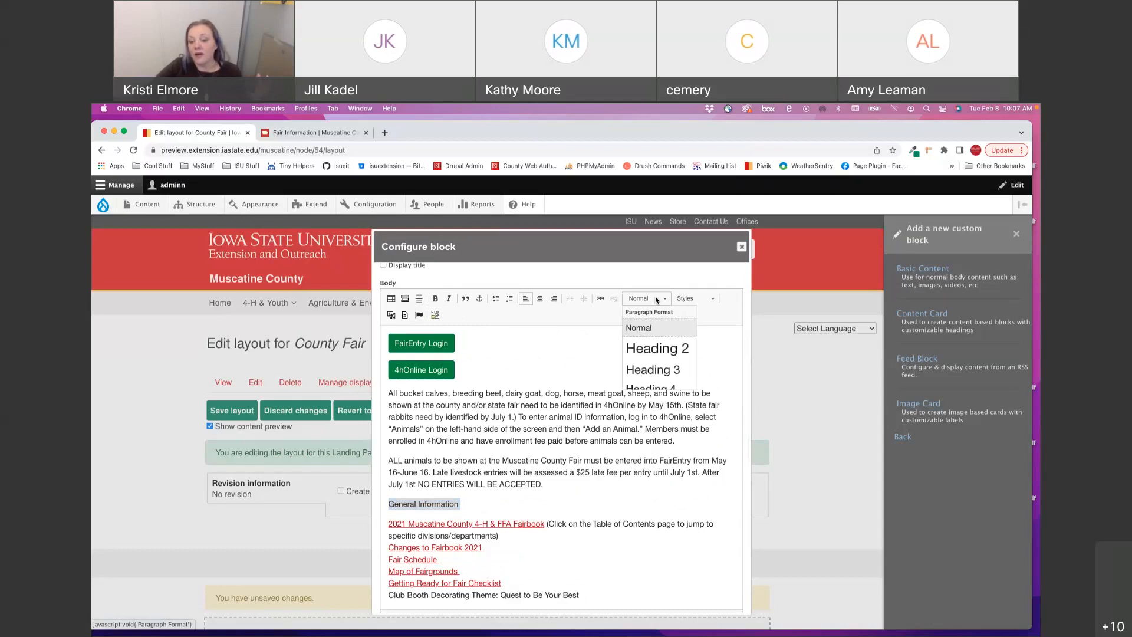
click(652, 346)
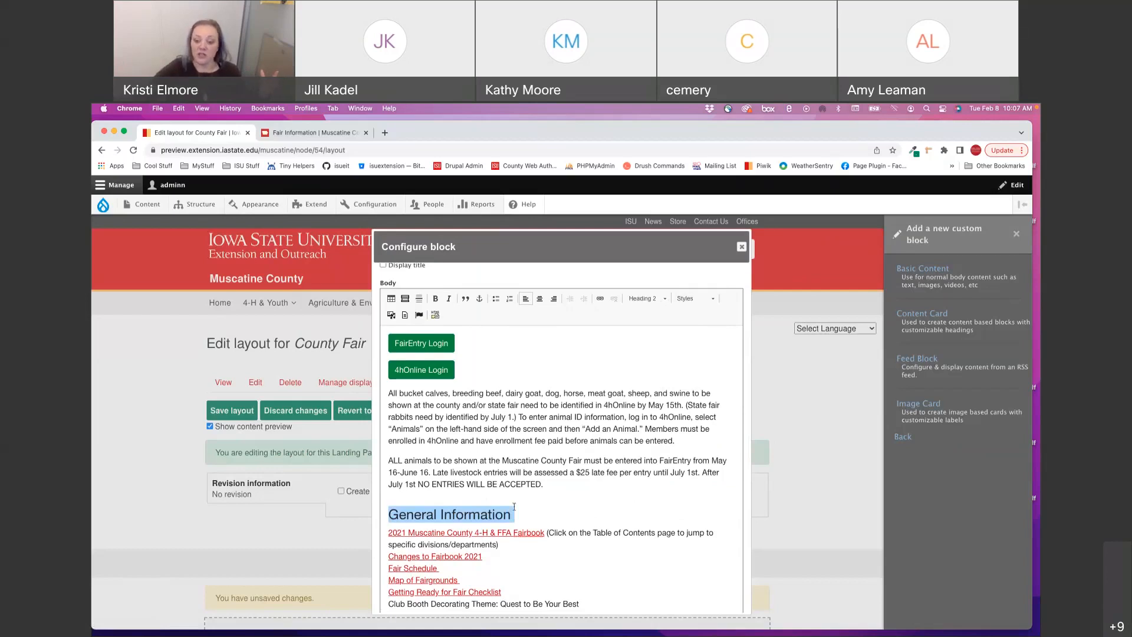
- Add an empty line after the Club Booth Decorating Theme line at the end of the body text
scroll(518, 519, down, 2)
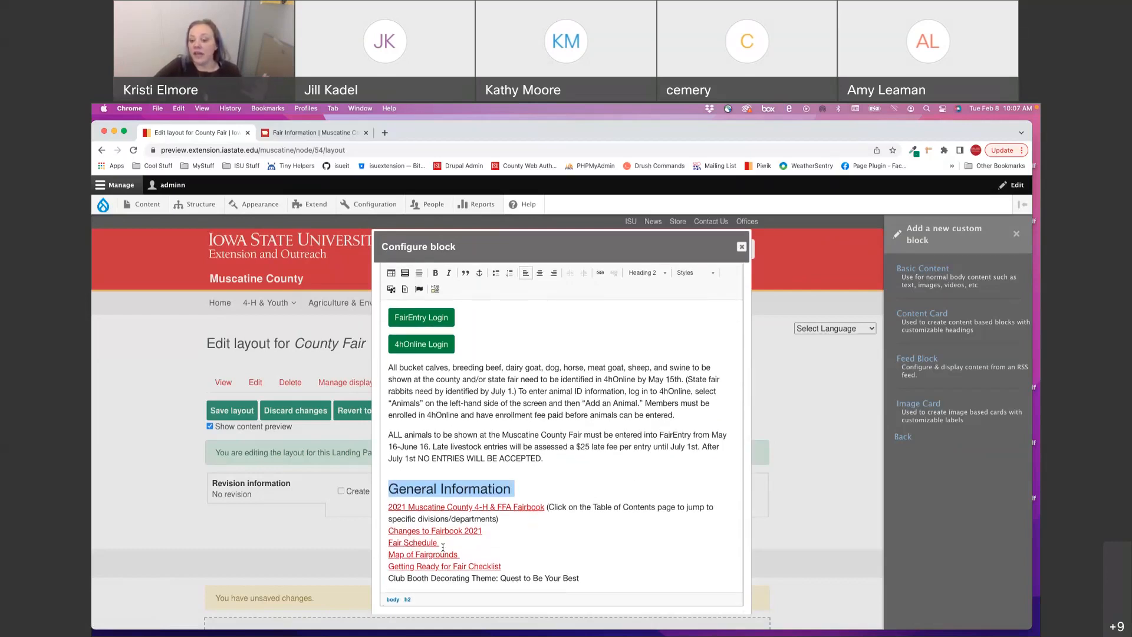
drag(591, 580, 303, 505)
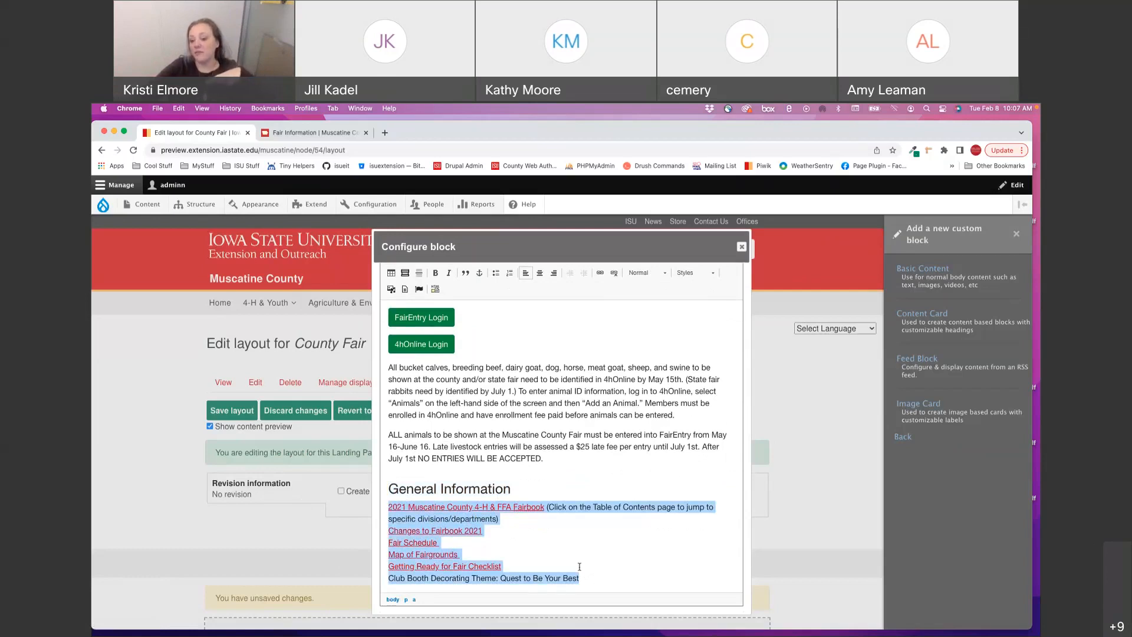
click(622, 571)
key(Return)
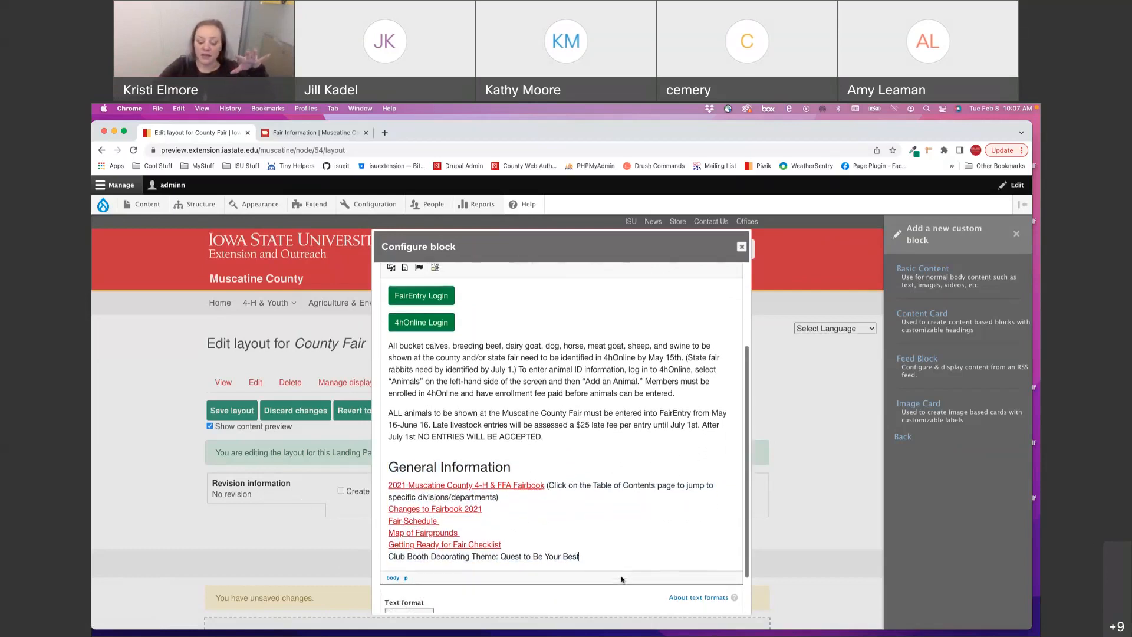
- Copy the heading "Static, Clothing, & Communications Exhibit Information" from the old Fair Information page
click(301, 131)
scroll(715, 463, down, 3)
scroll(715, 463, down, 5)
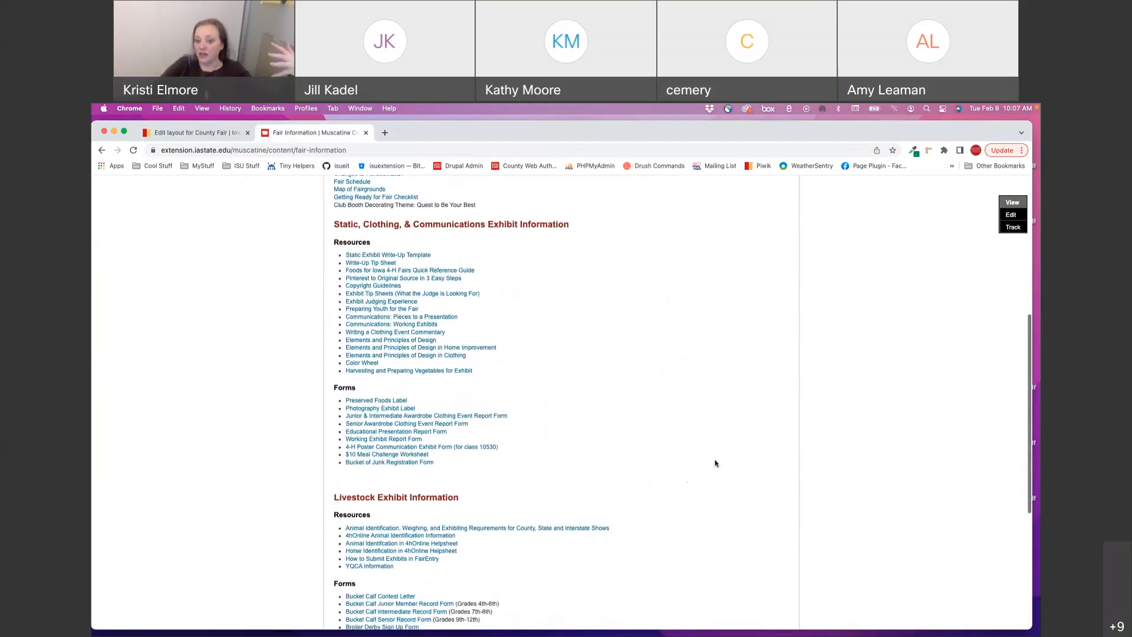
scroll(715, 463, down, 1)
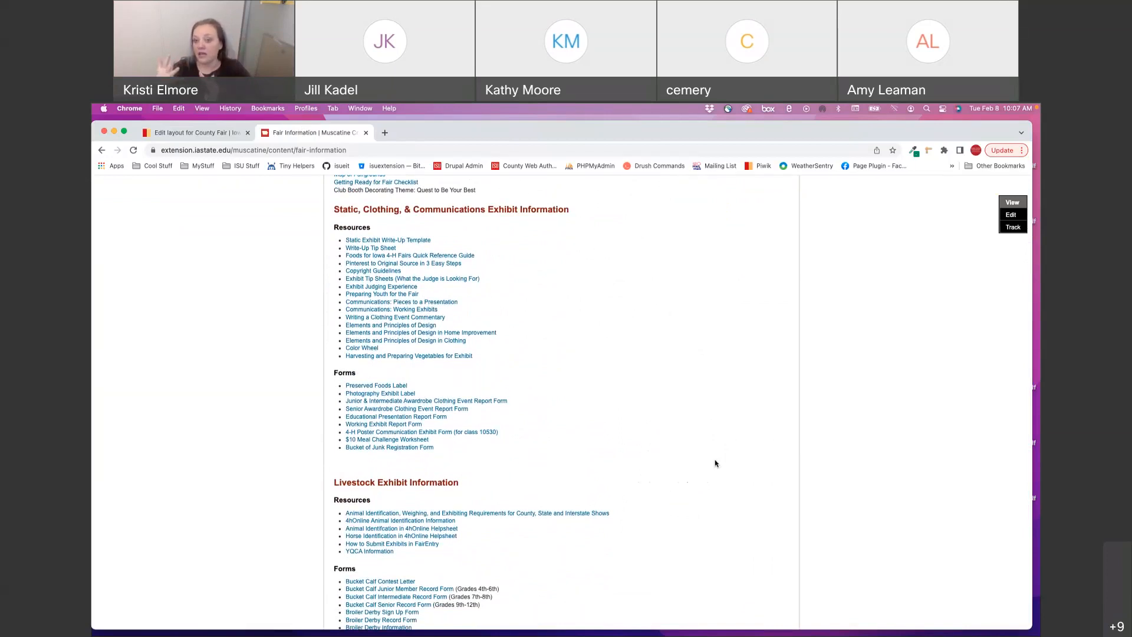
scroll(714, 464, down, 5)
scroll(715, 464, up, 6)
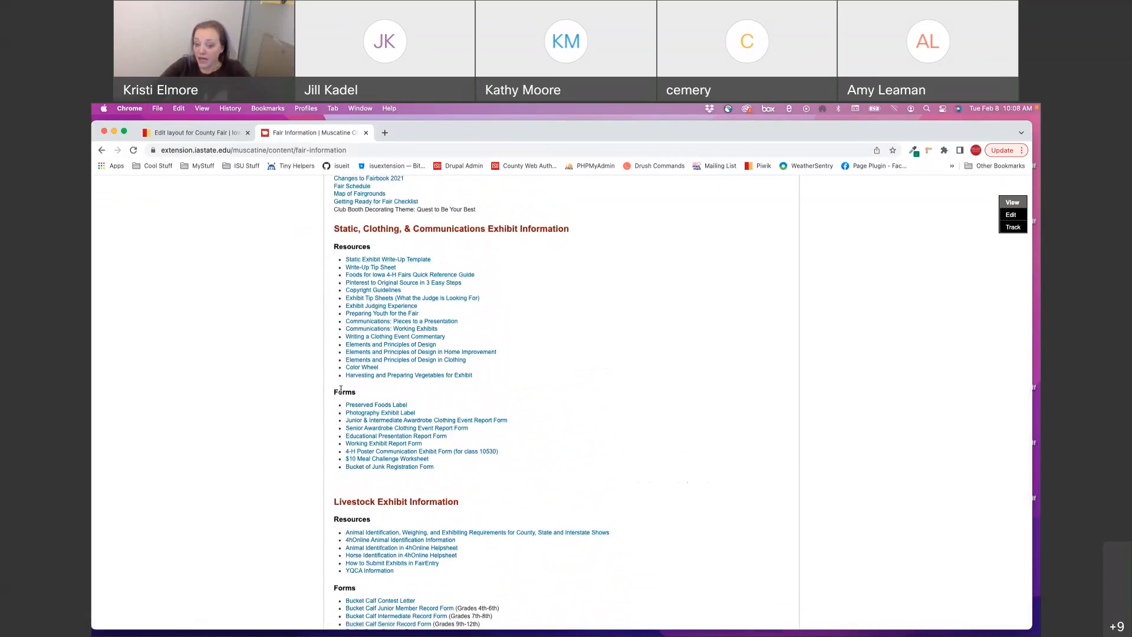
drag(334, 234, 308, 232)
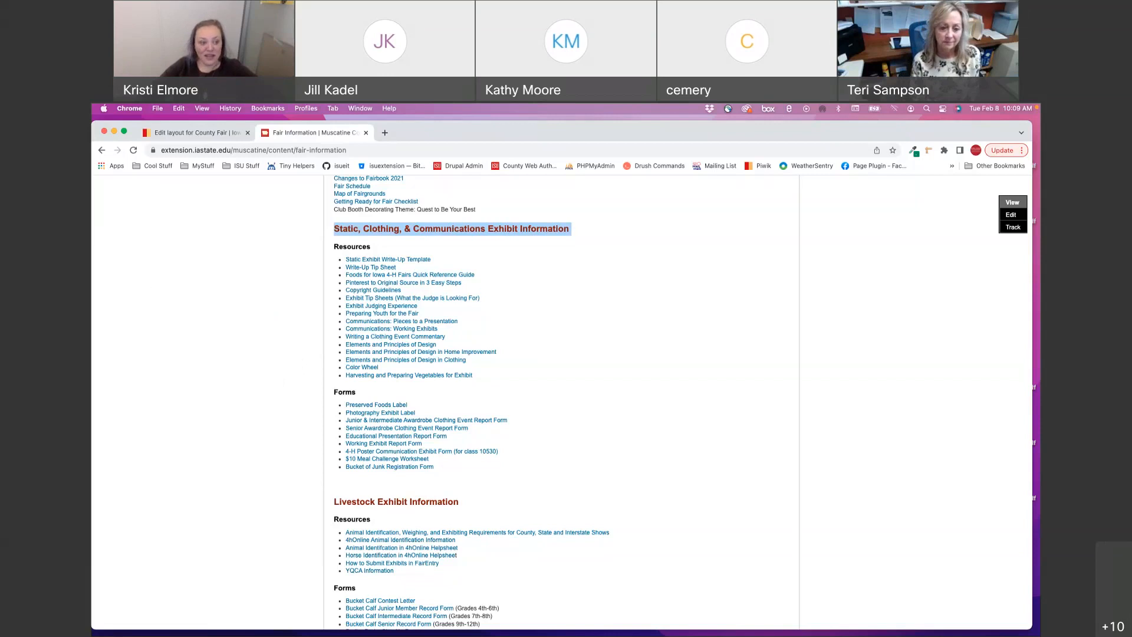
click(260, 290)
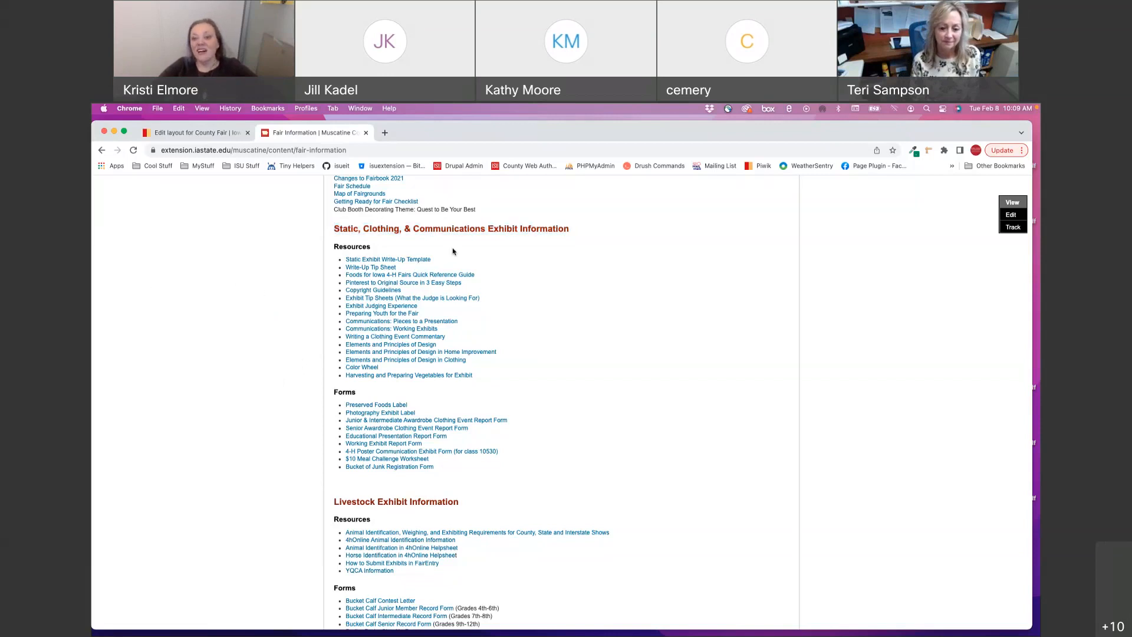
triple_click(459, 226)
key(super+c)
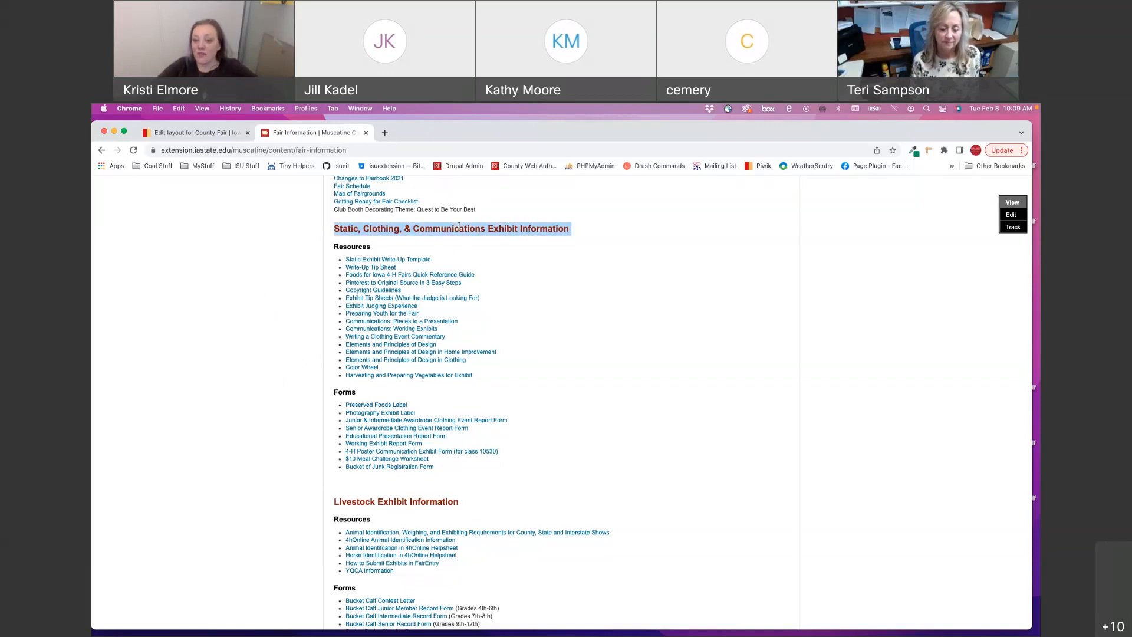
- Remove the empty line at the end of the body and add the Fair Information block to the County Fair layout
click(204, 133)
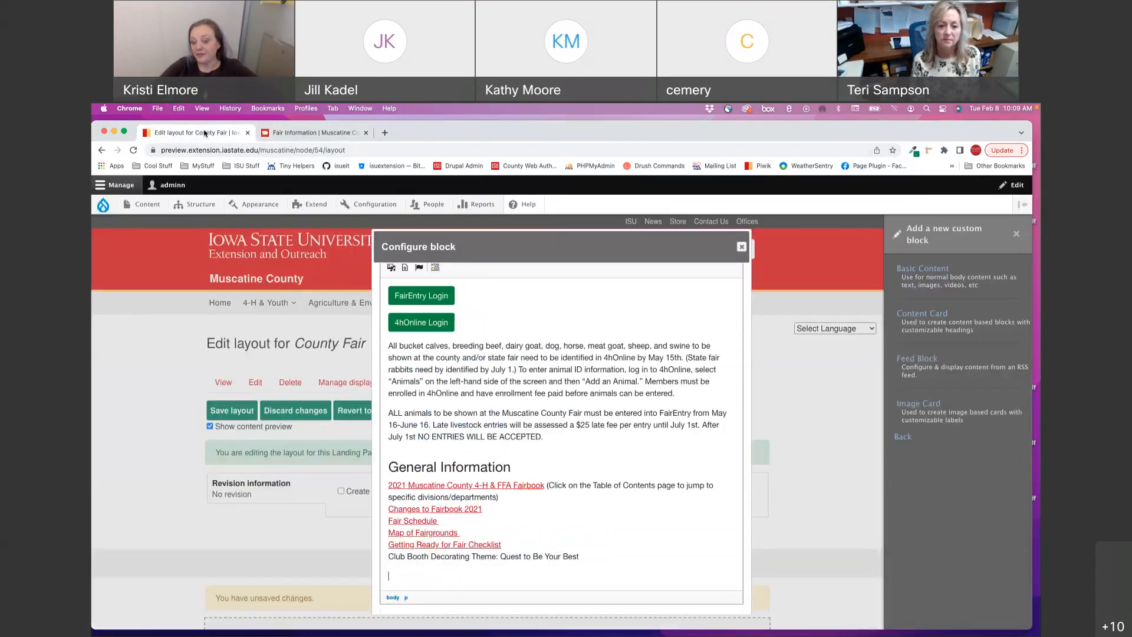
key(BackSpace)
scroll(555, 540, down, 2)
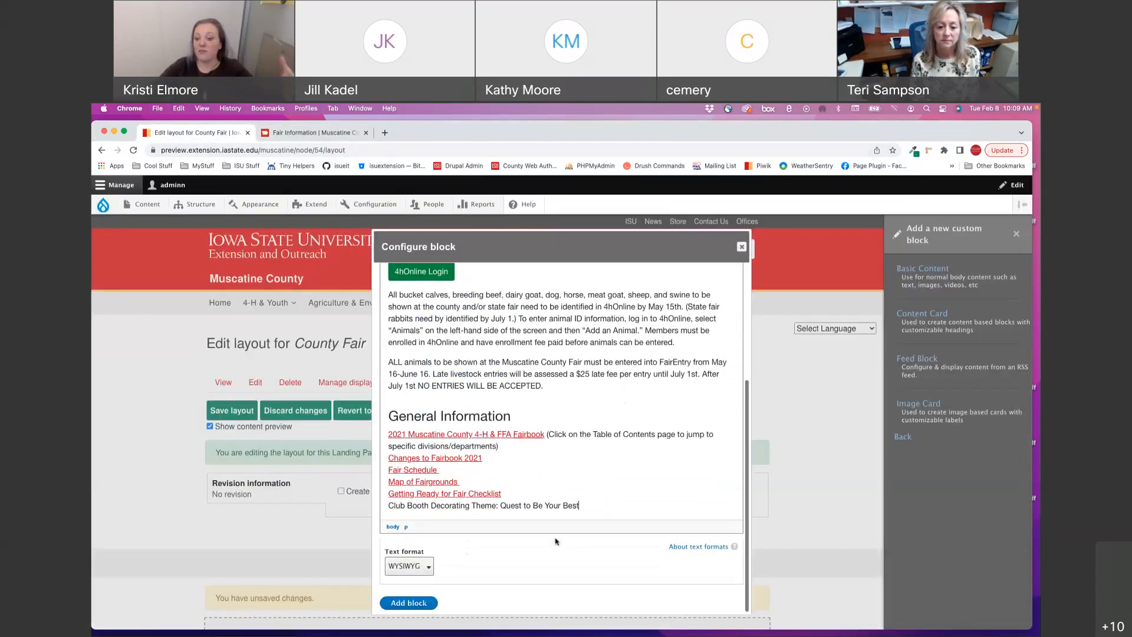
click(419, 602)
scroll(418, 601, down, 5)
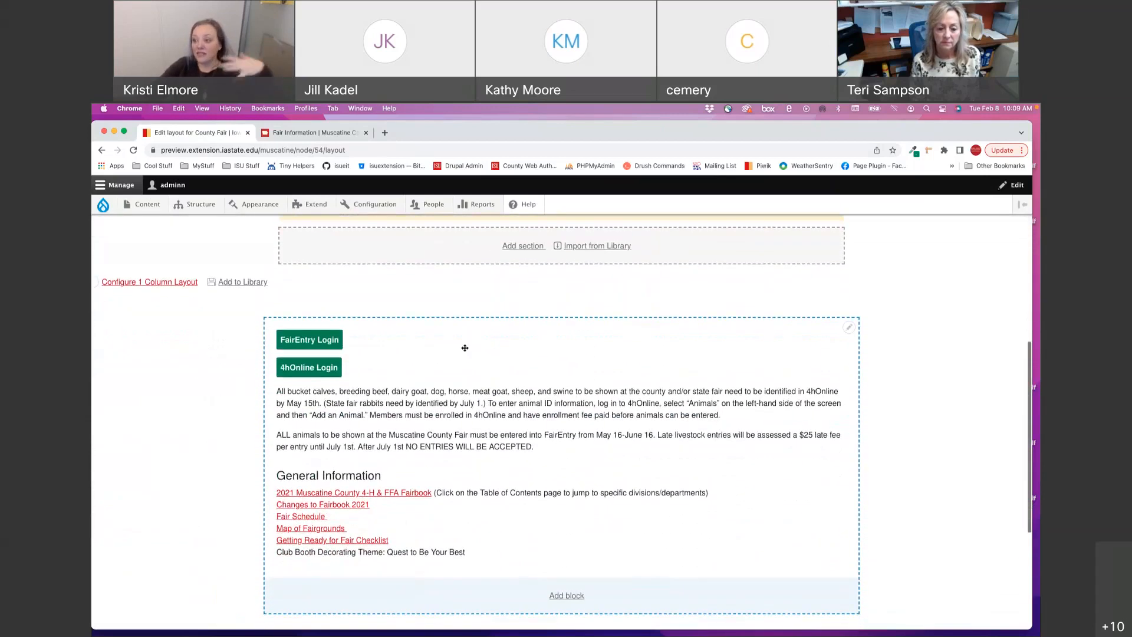
scroll(578, 519, down, 2)
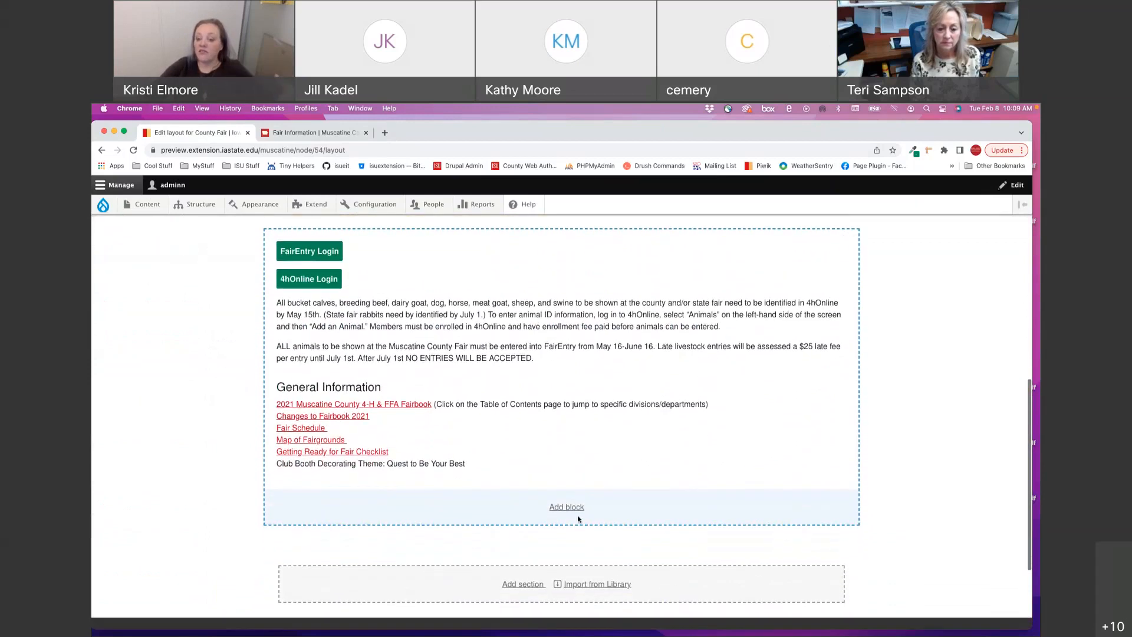
click(595, 585)
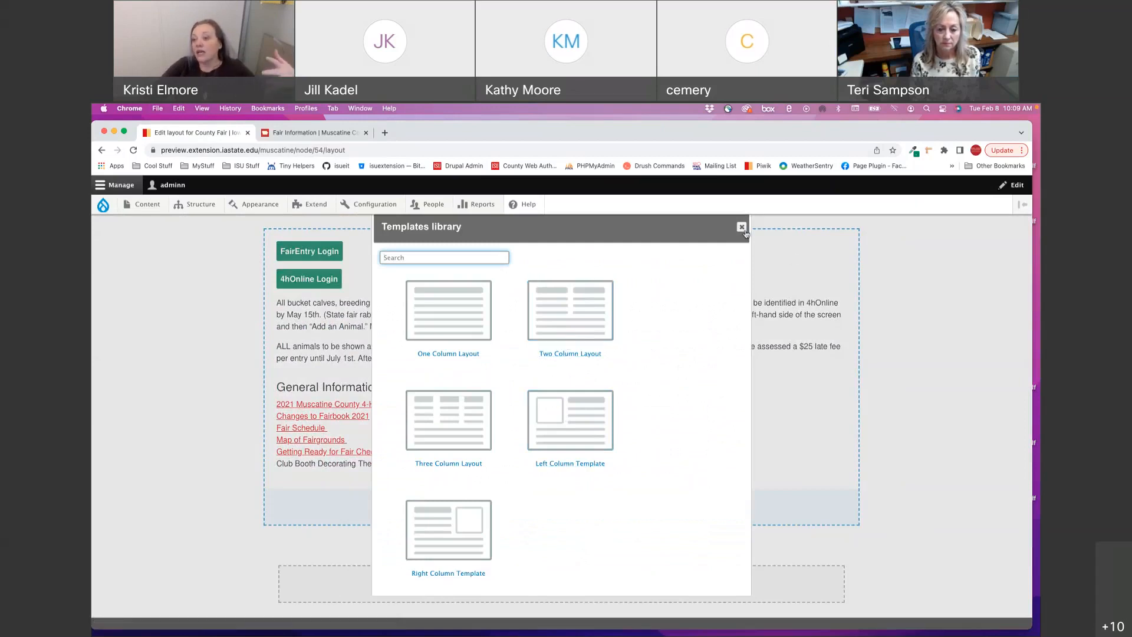
click(742, 228)
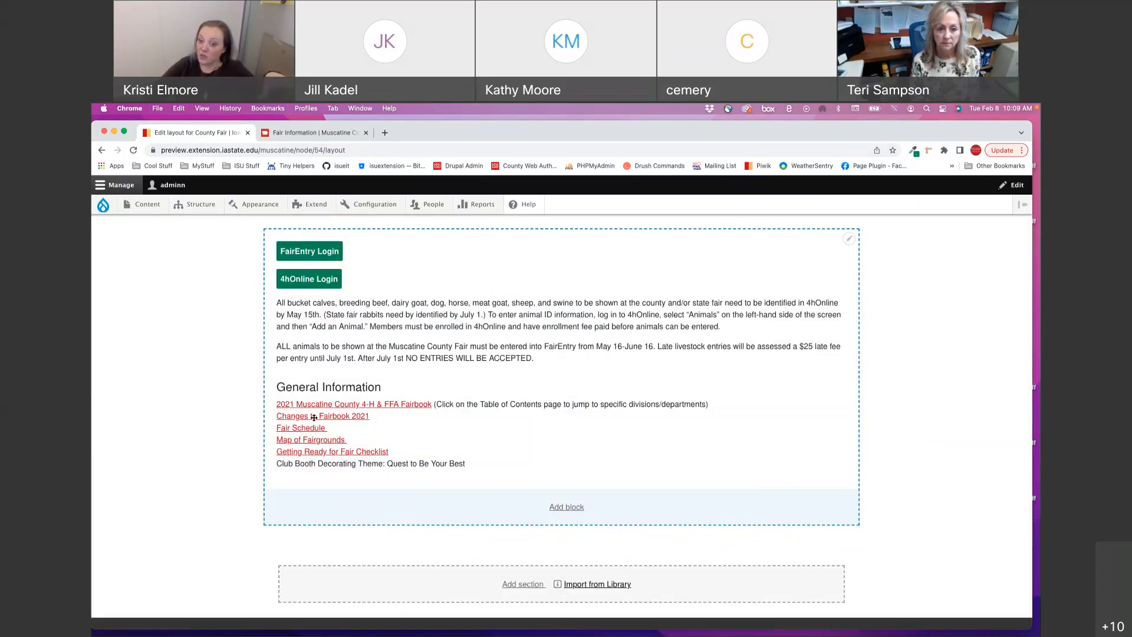
scroll(314, 418, down, 3)
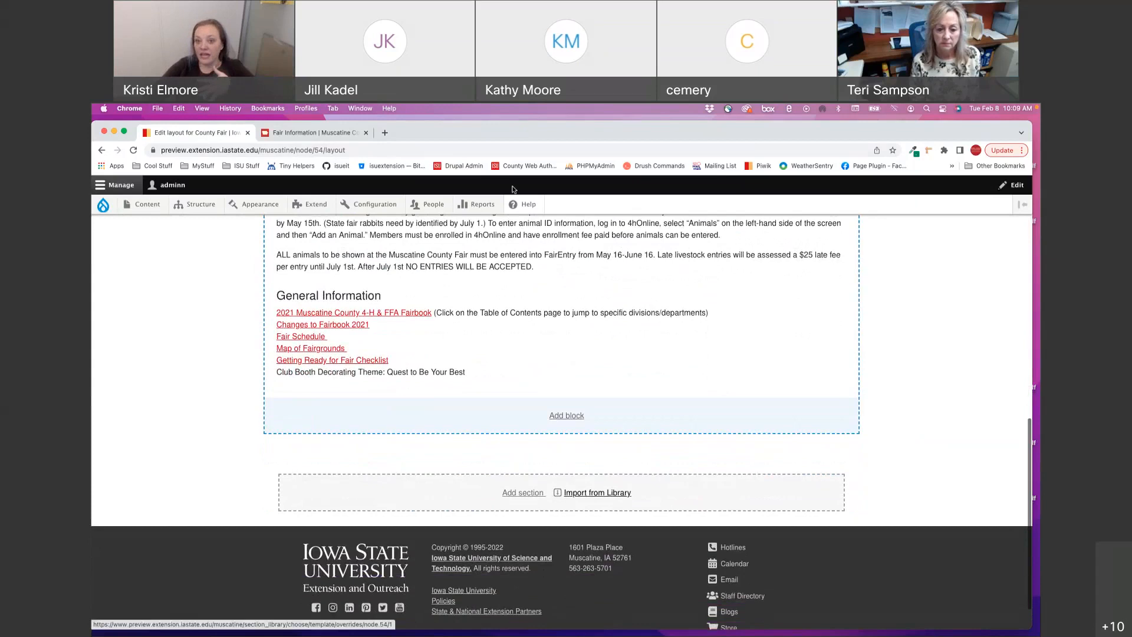
- Import the Two Column Layout from the templates library as a new section below the Fair Information block
click(315, 133)
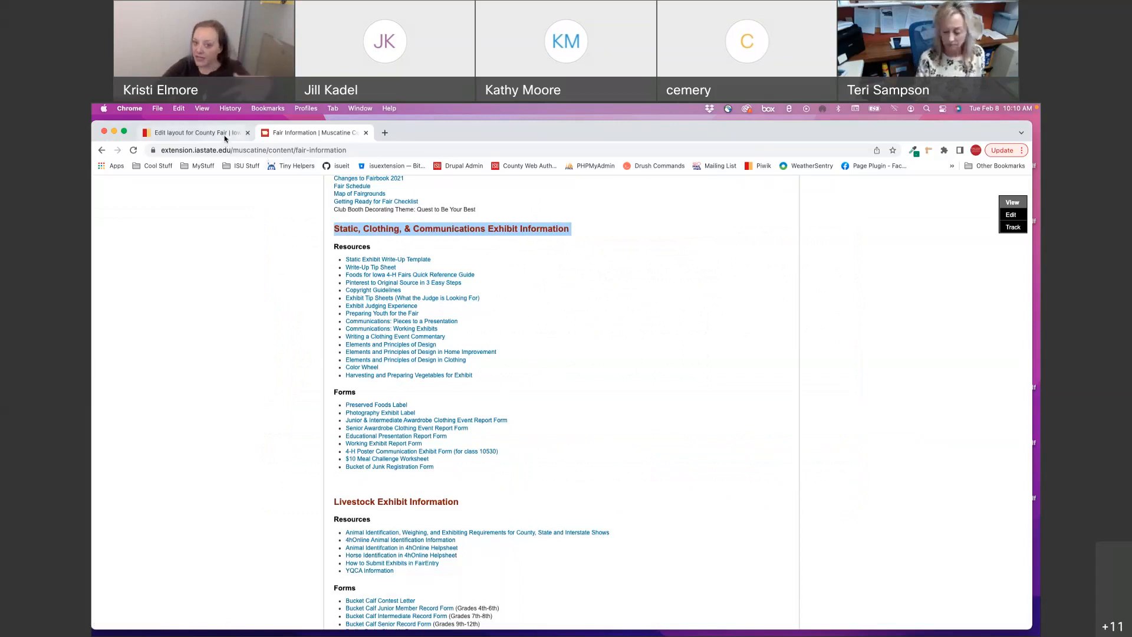
click(194, 132)
click(596, 493)
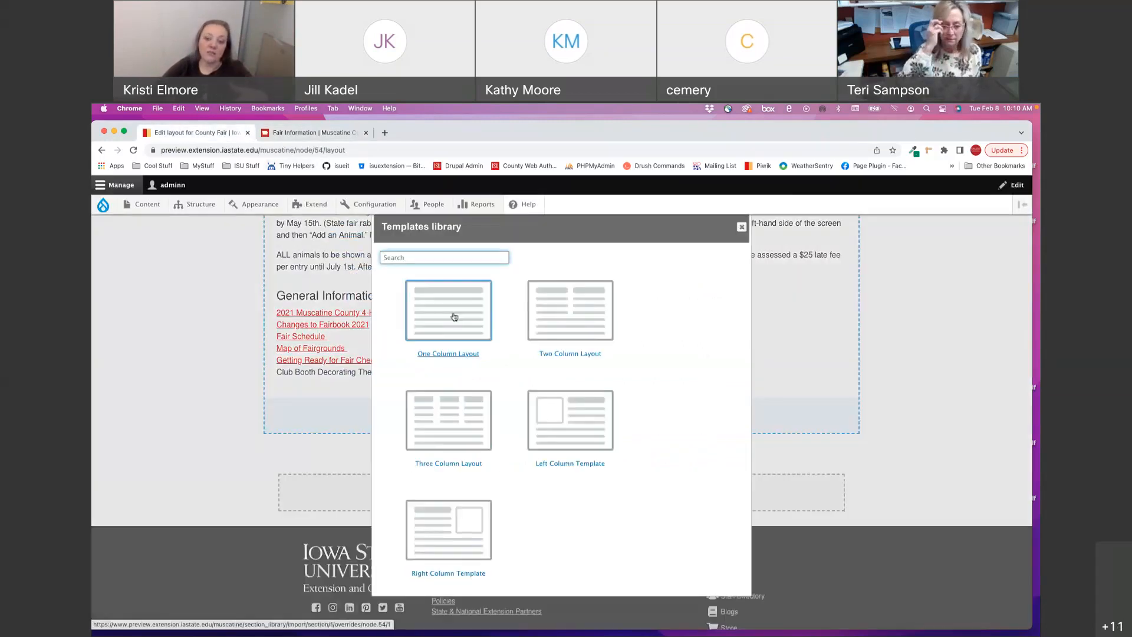
click(593, 323)
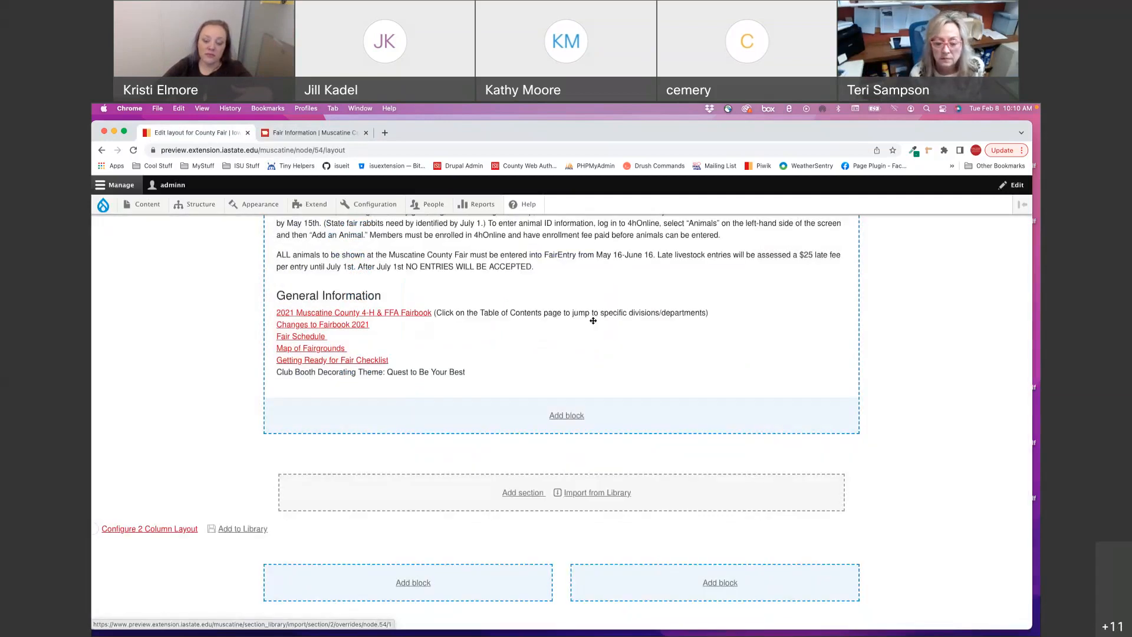
scroll(481, 514, down, 2)
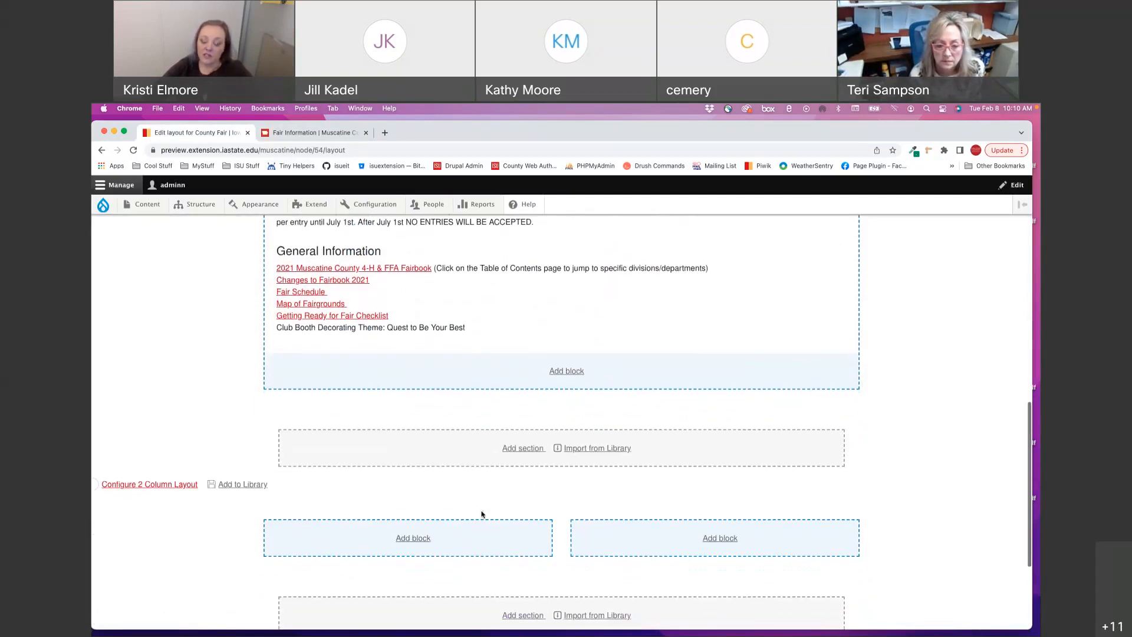
- Create a Basic Content block in the first column of the two-column section, titled "Static, Clothing, & Communications Exhibit Information"
scroll(481, 513, down, 1)
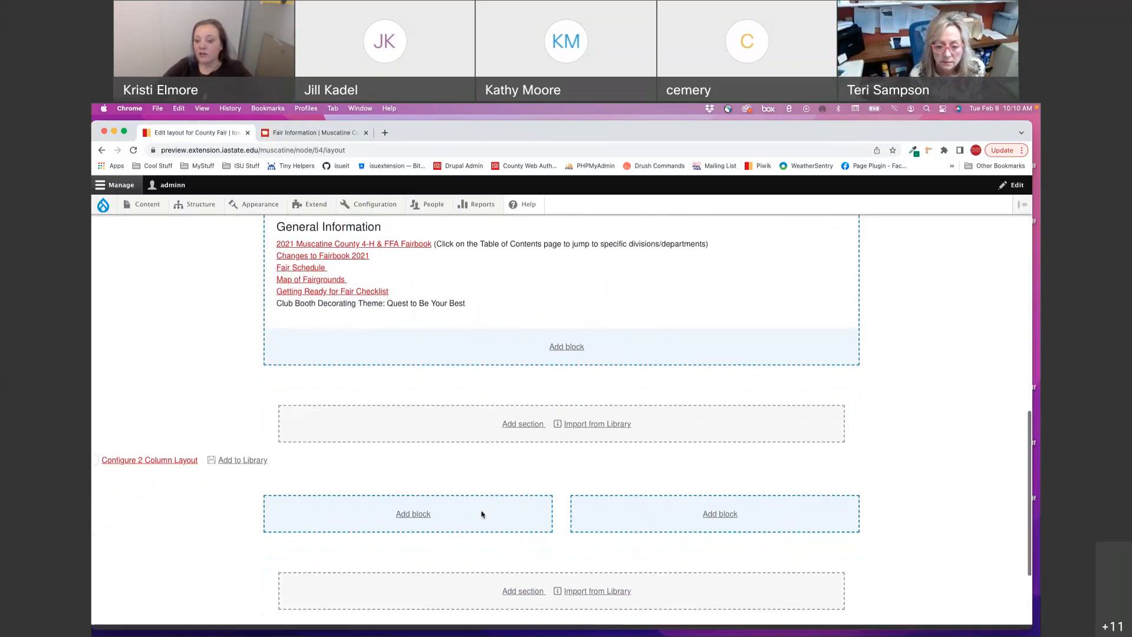
click(403, 514)
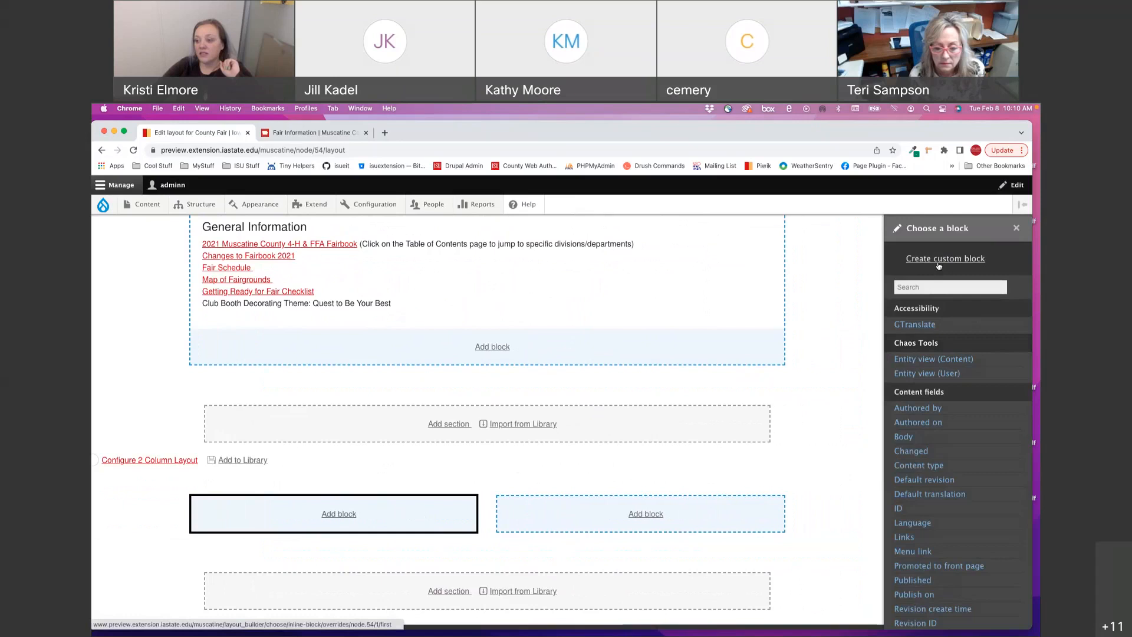
click(938, 264)
click(900, 288)
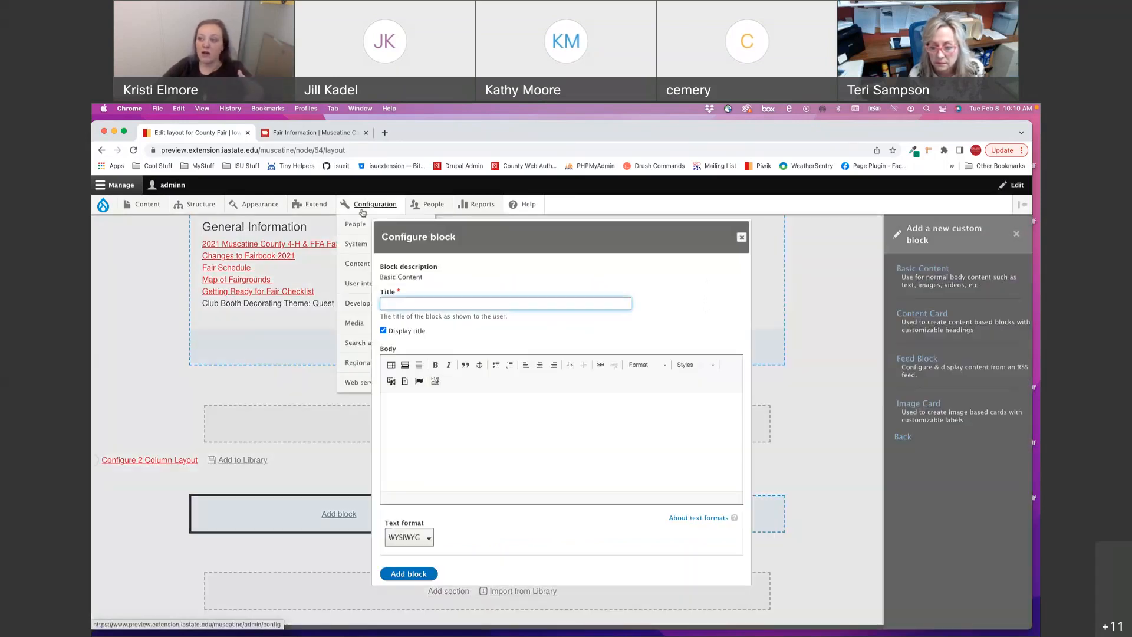
click(283, 133)
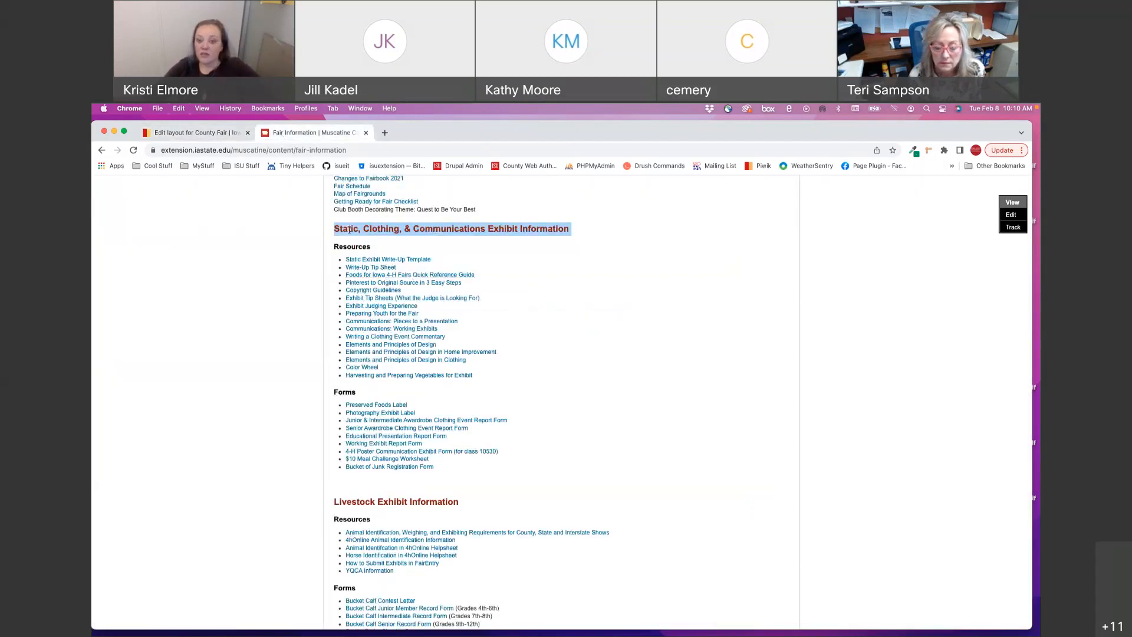
click(162, 134)
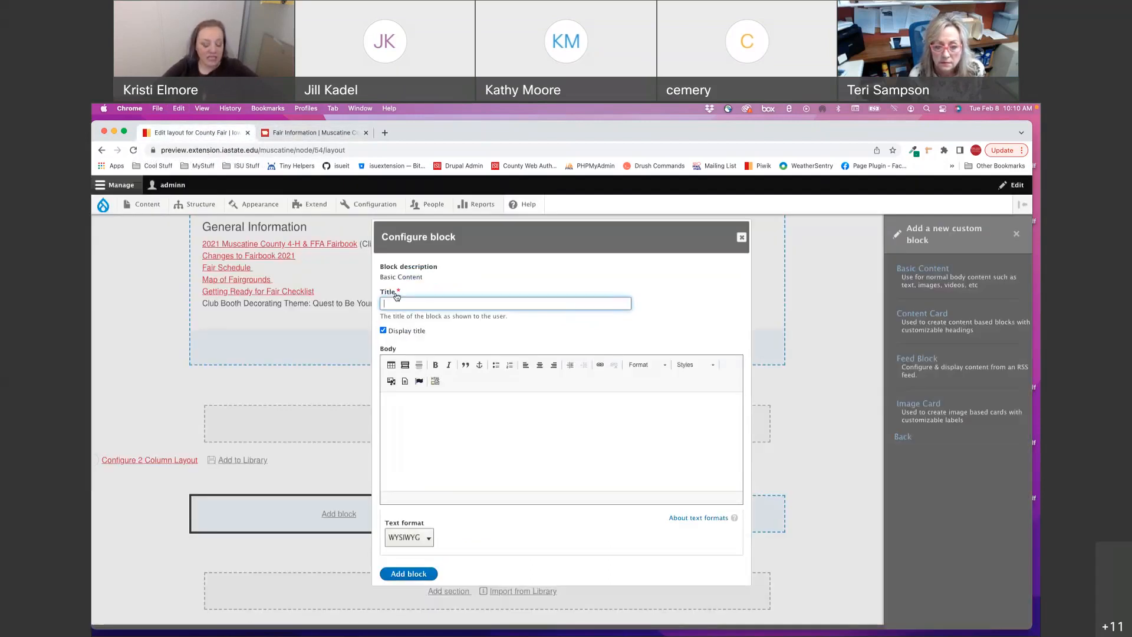
key(super+v)
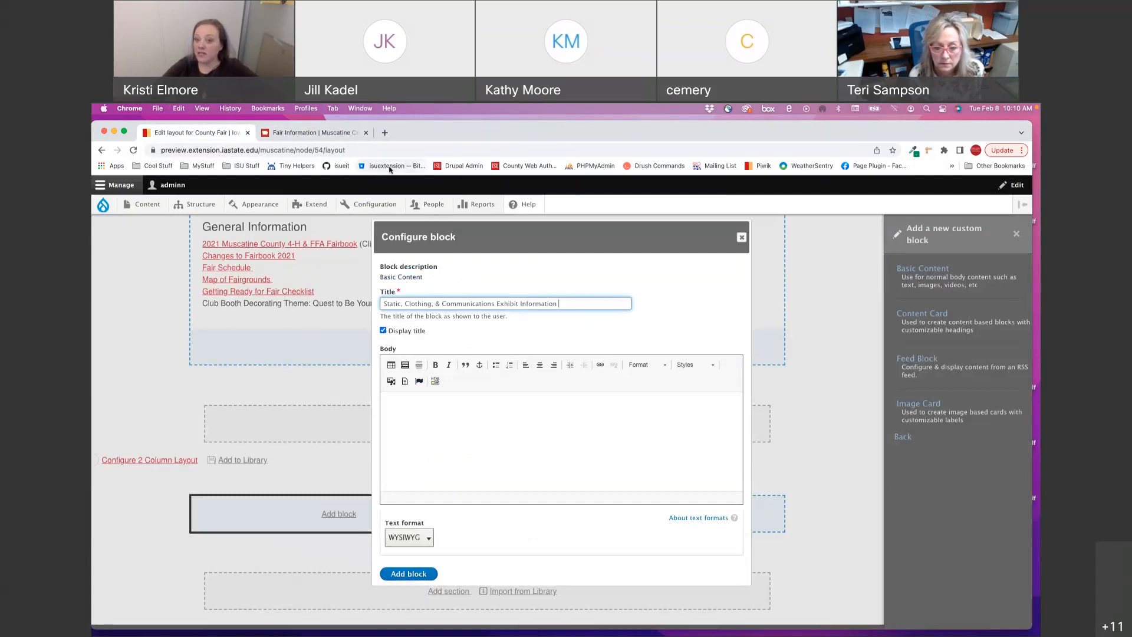
- Copy the Resources and Forms lists under the Static, Clothing, & Communications heading from the old Fair Information page into the block's body
click(299, 135)
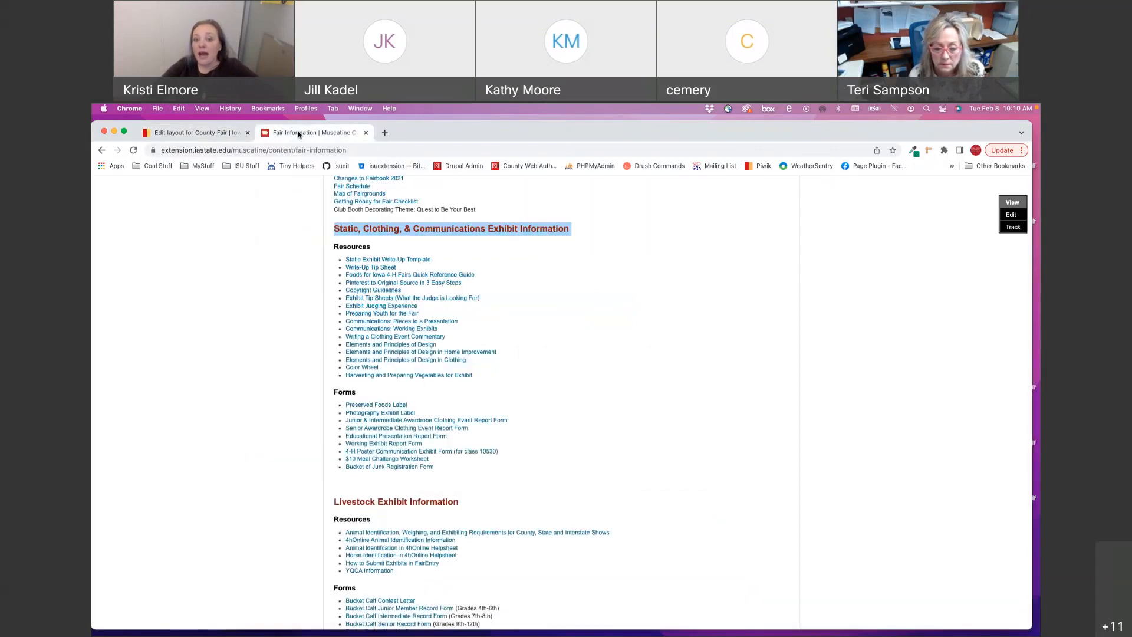
drag(355, 229, 430, 345)
click(322, 257)
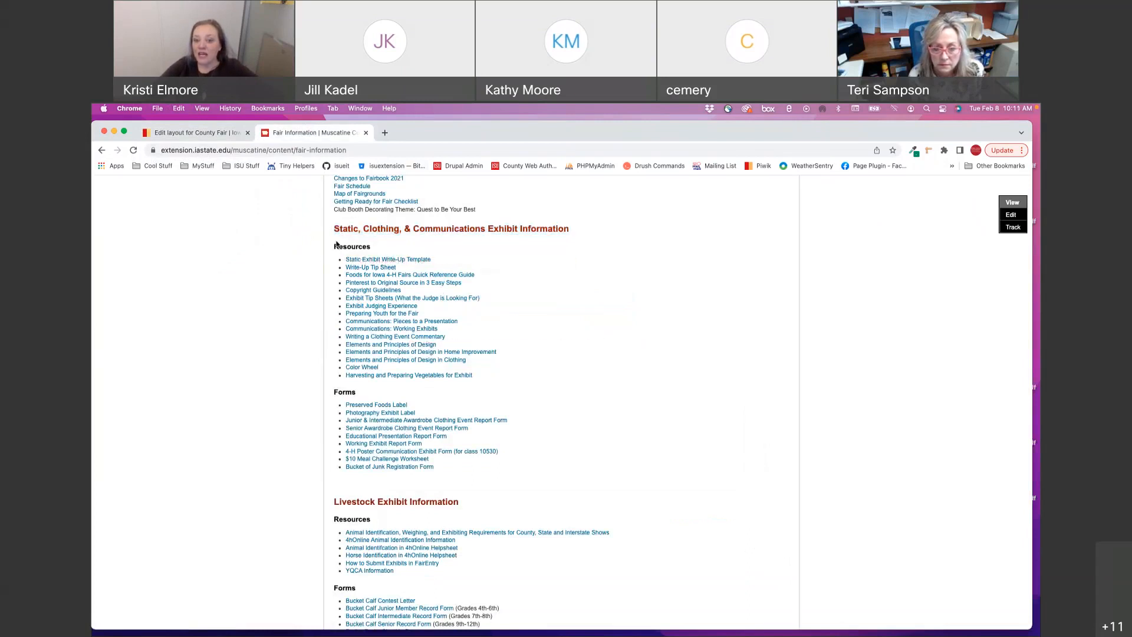
drag(335, 245, 508, 468)
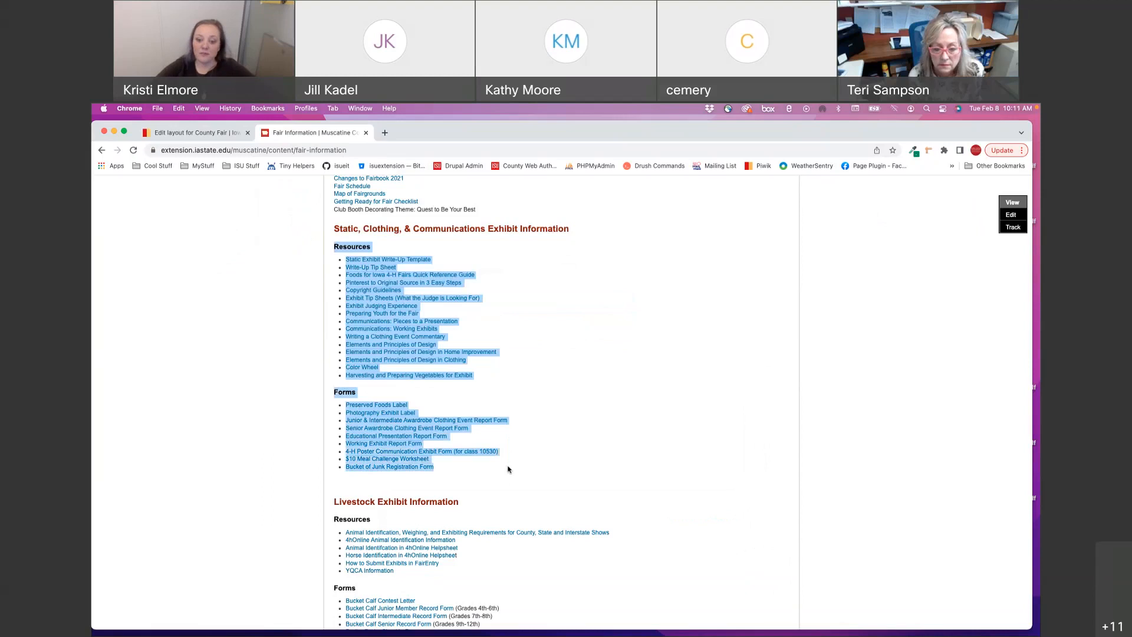
click(190, 133)
click(534, 400)
key(super+v)
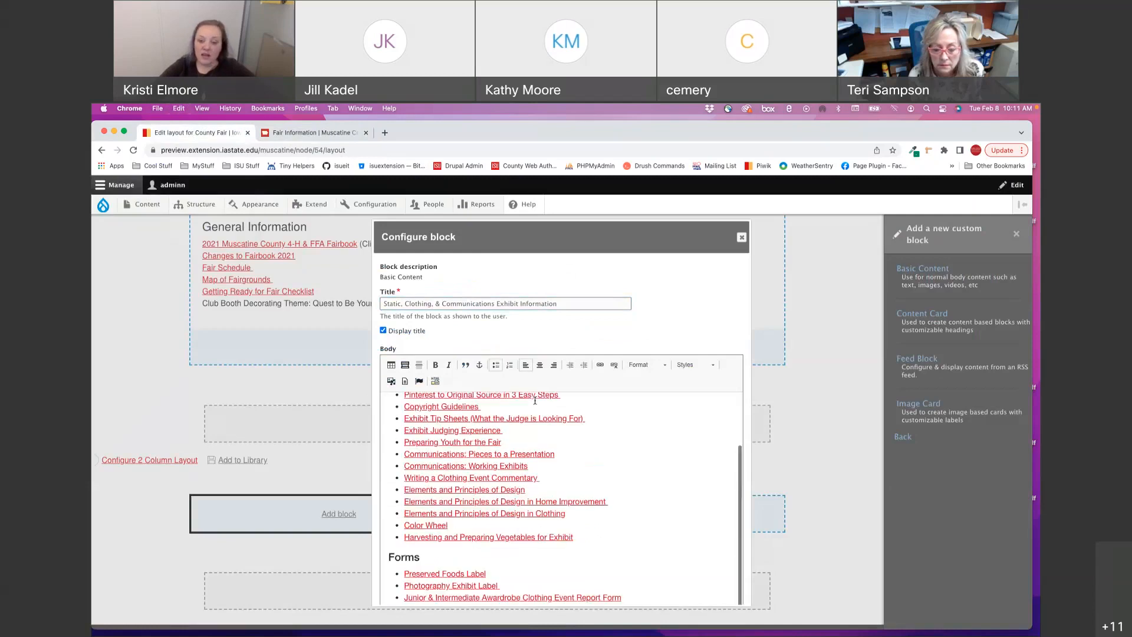
scroll(494, 478, up, 2)
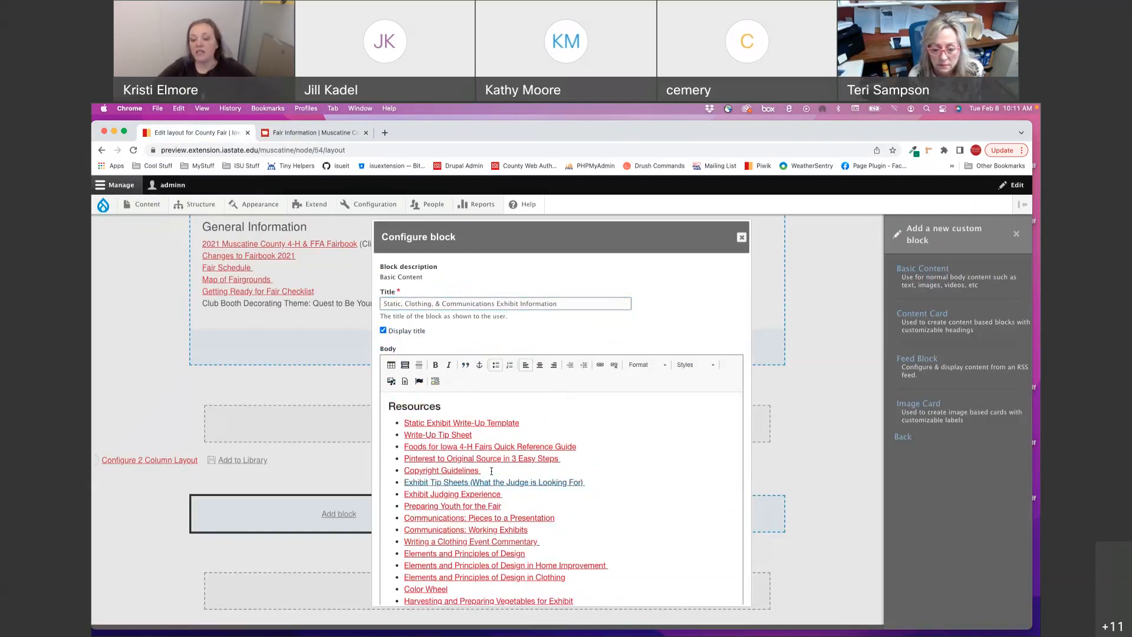
- Change the Resources and Forms headings in the Static, Clothing, & Communications block's body to Heading 3
double_click(430, 406)
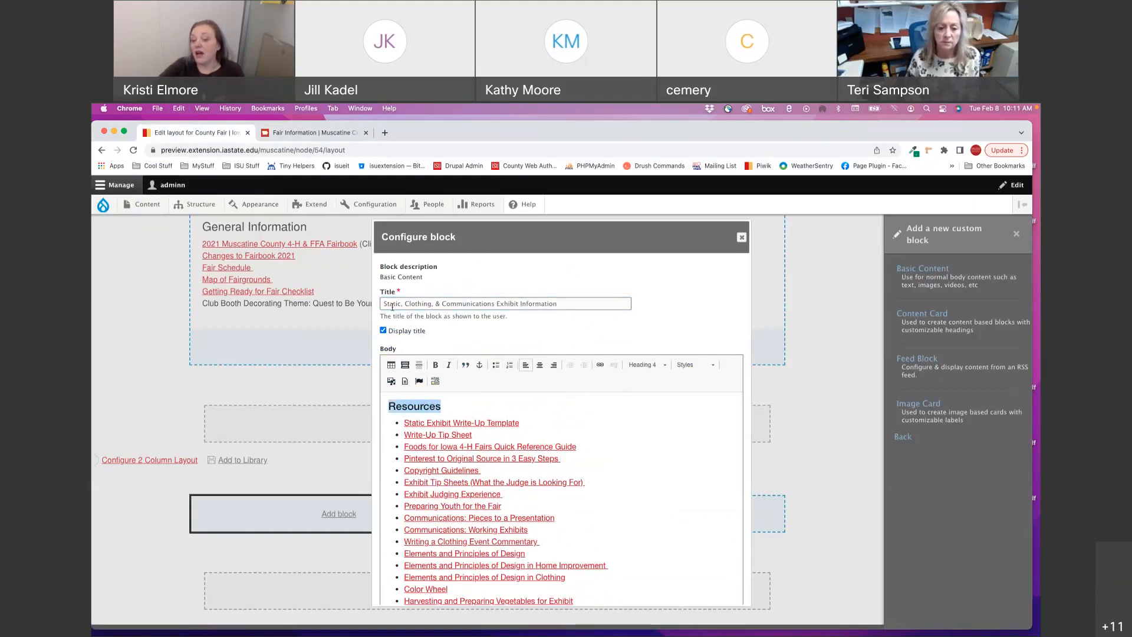
drag(392, 306, 592, 302)
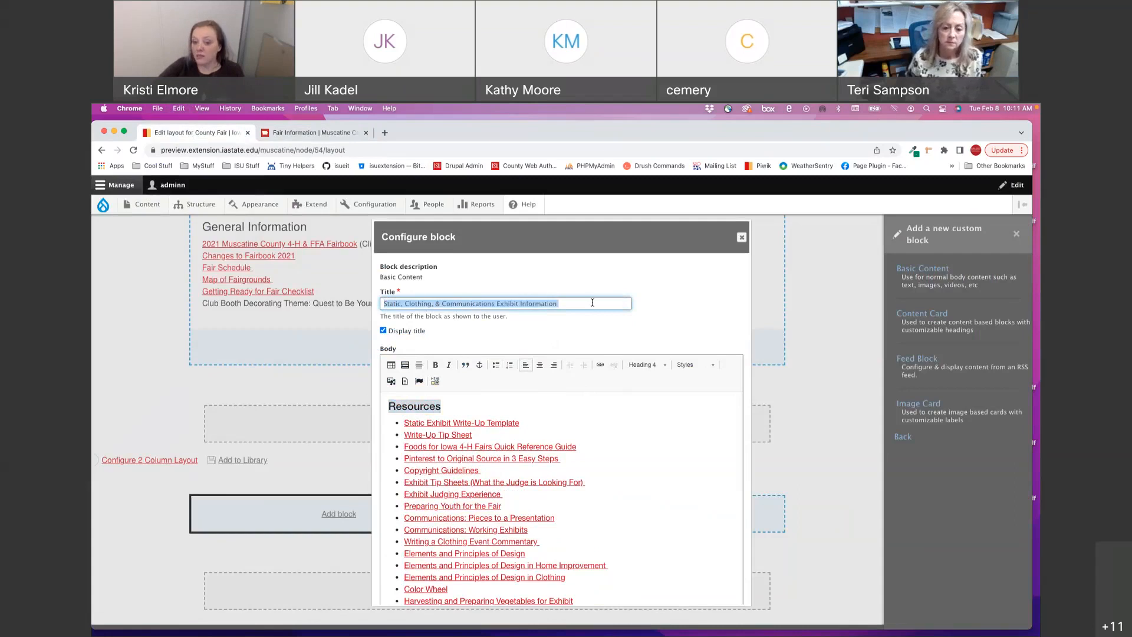
click(468, 401)
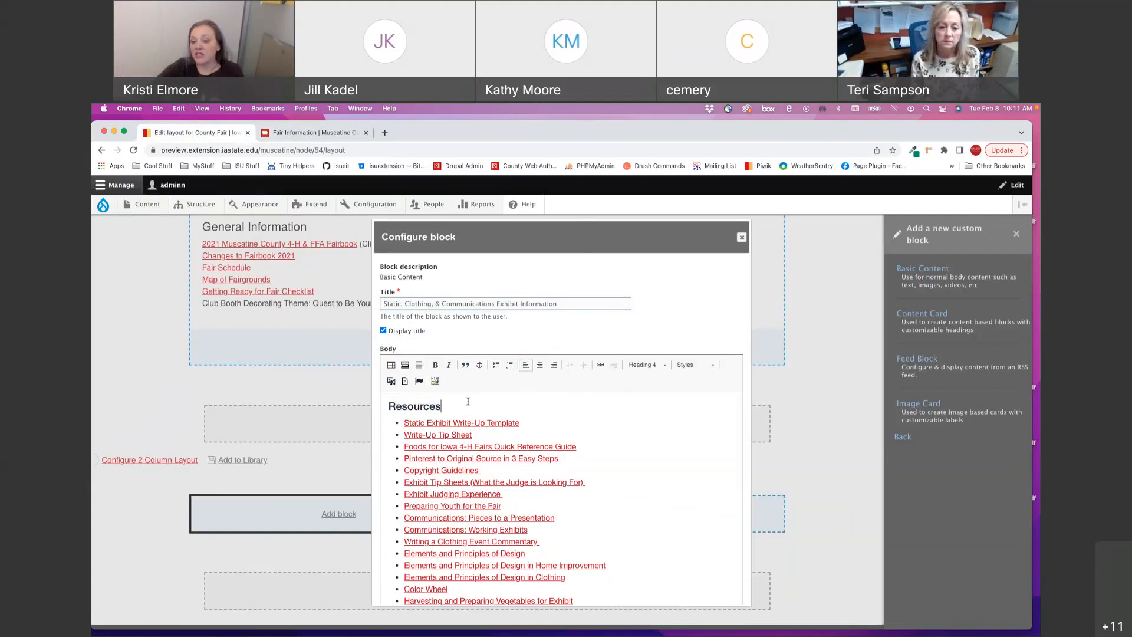
drag(451, 401, 346, 401)
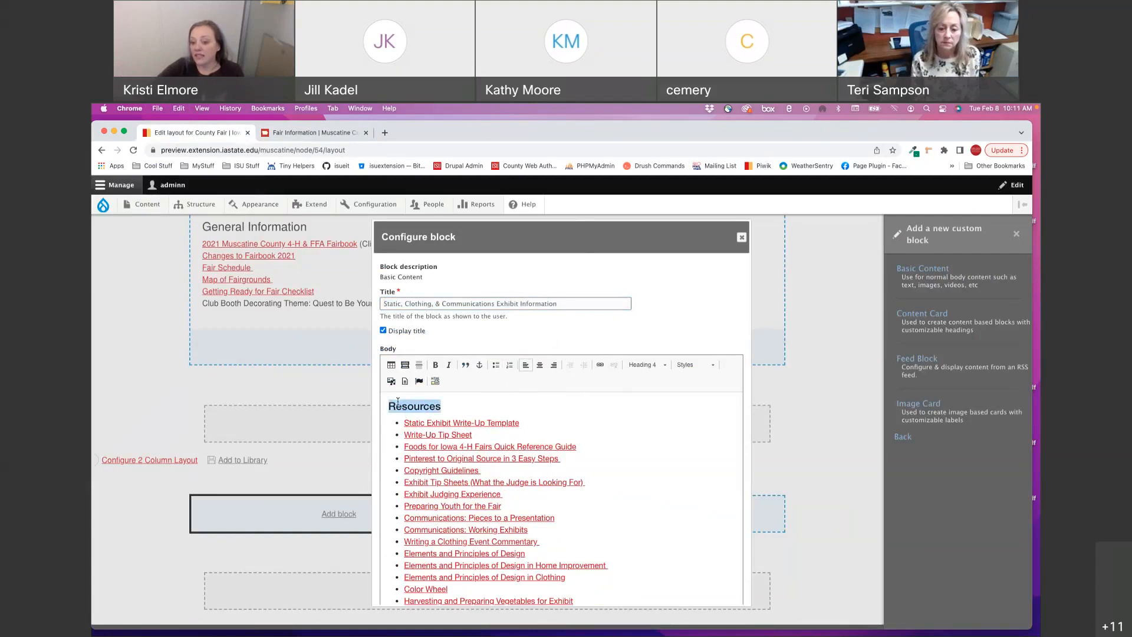
click(647, 364)
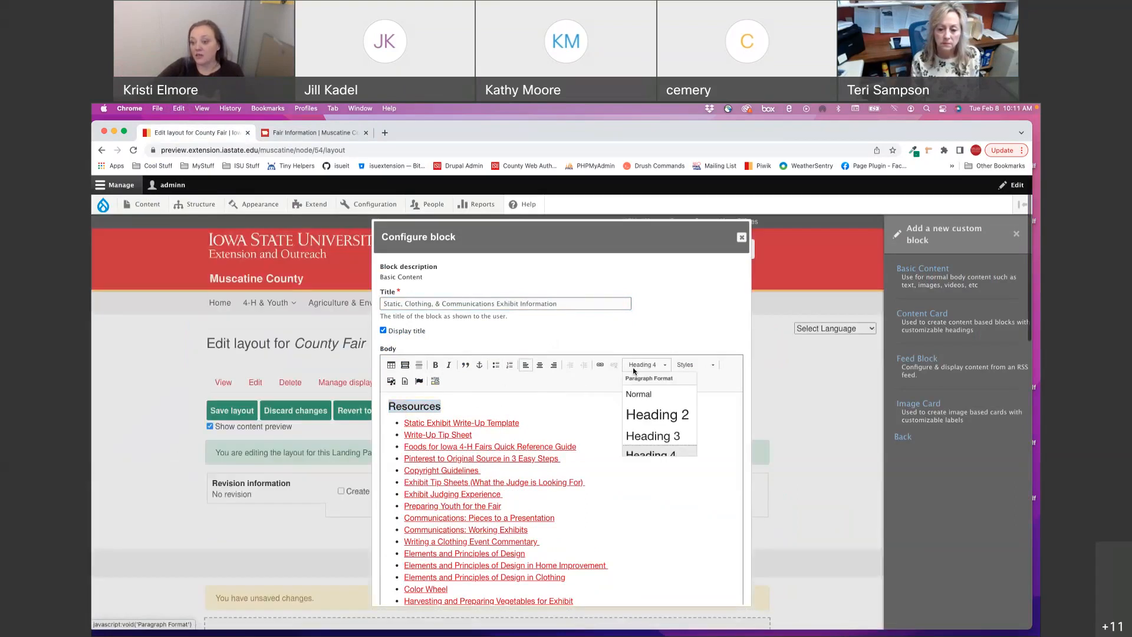
click(648, 437)
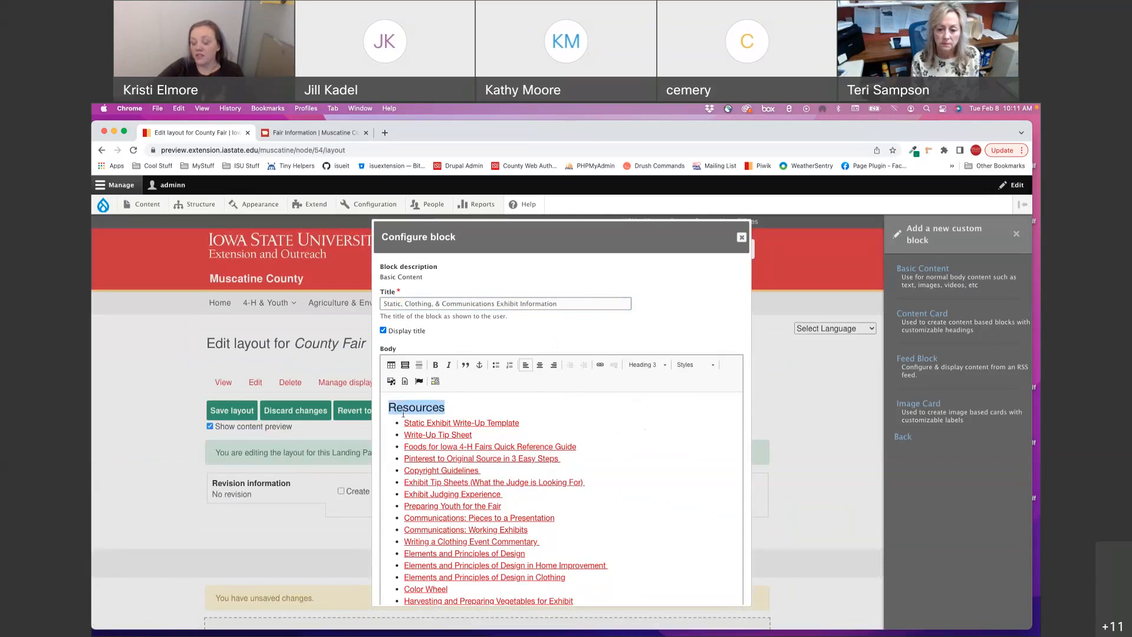
scroll(394, 553, down, 2)
double_click(394, 554)
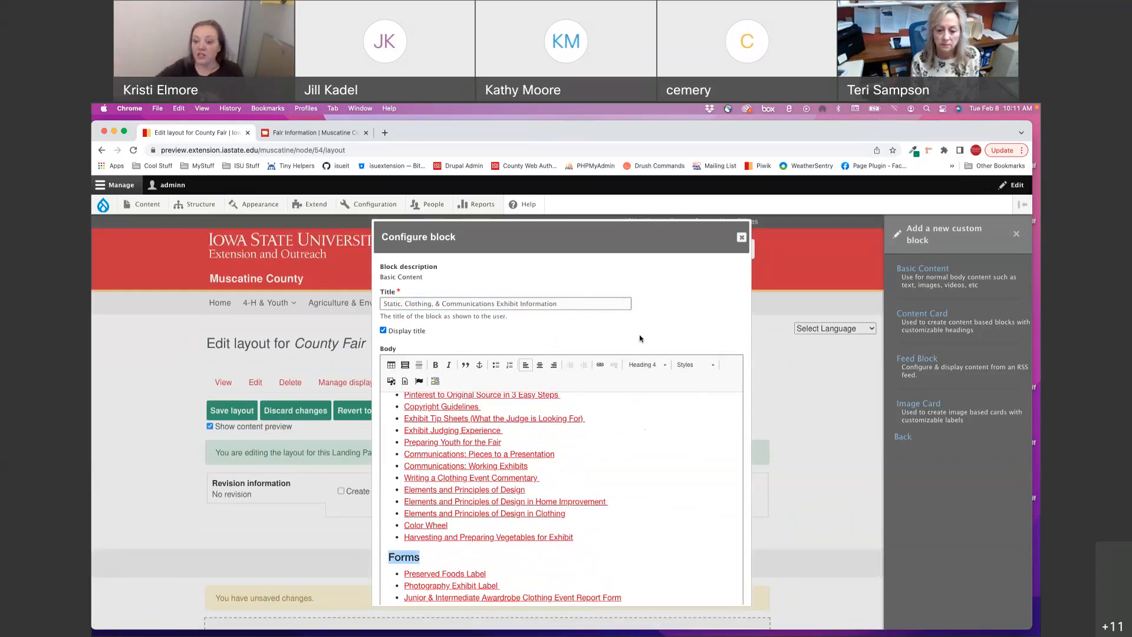
click(645, 364)
click(652, 426)
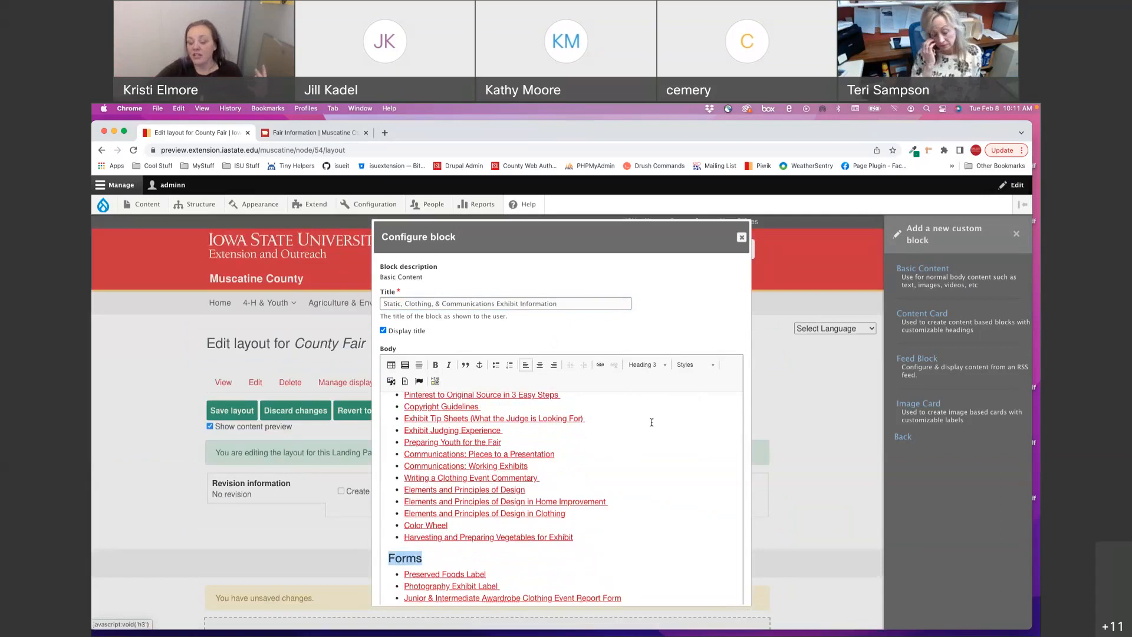
- Check the body text through to its end and add the Static, Clothing, & Communications block to the layout
scroll(545, 514, down, 5)
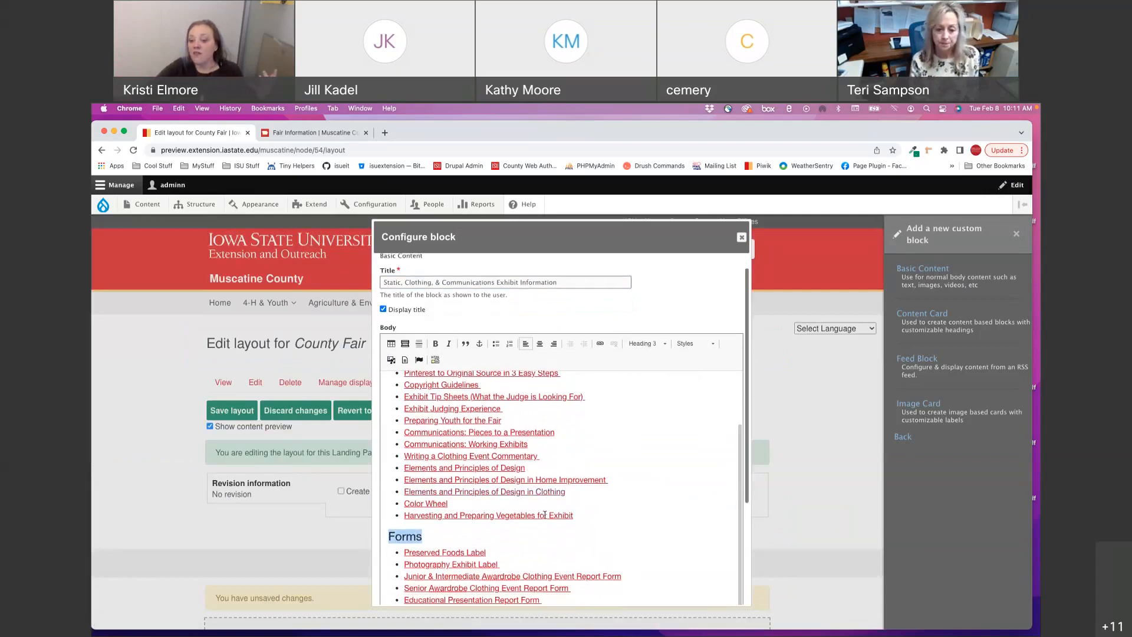
scroll(545, 512, down, 2)
scroll(544, 512, up, 6)
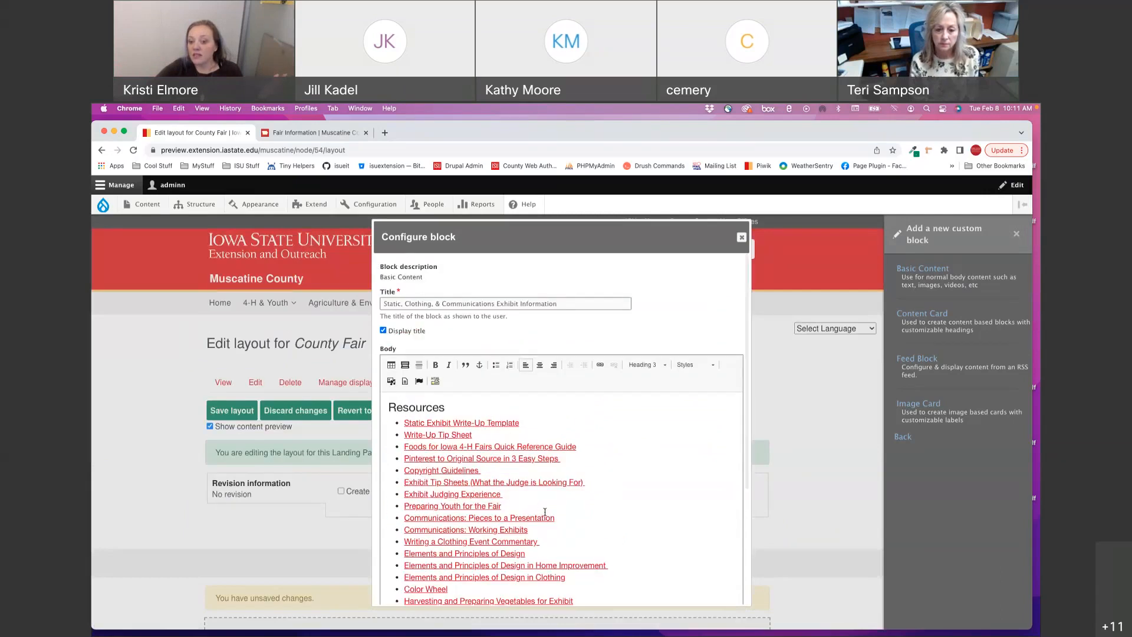
scroll(544, 511, down, 6)
click(425, 596)
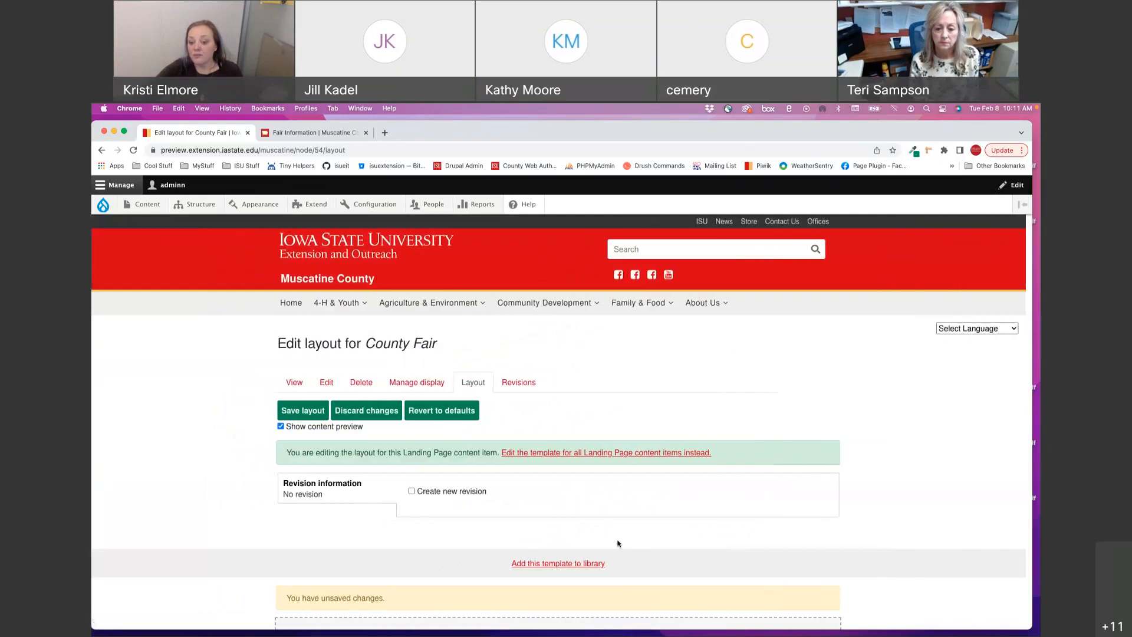
- Start a new Basic Content custom block in the empty second column beside the Static, Clothing, & Communications block
scroll(617, 541, down, 10)
scroll(617, 540, down, 8)
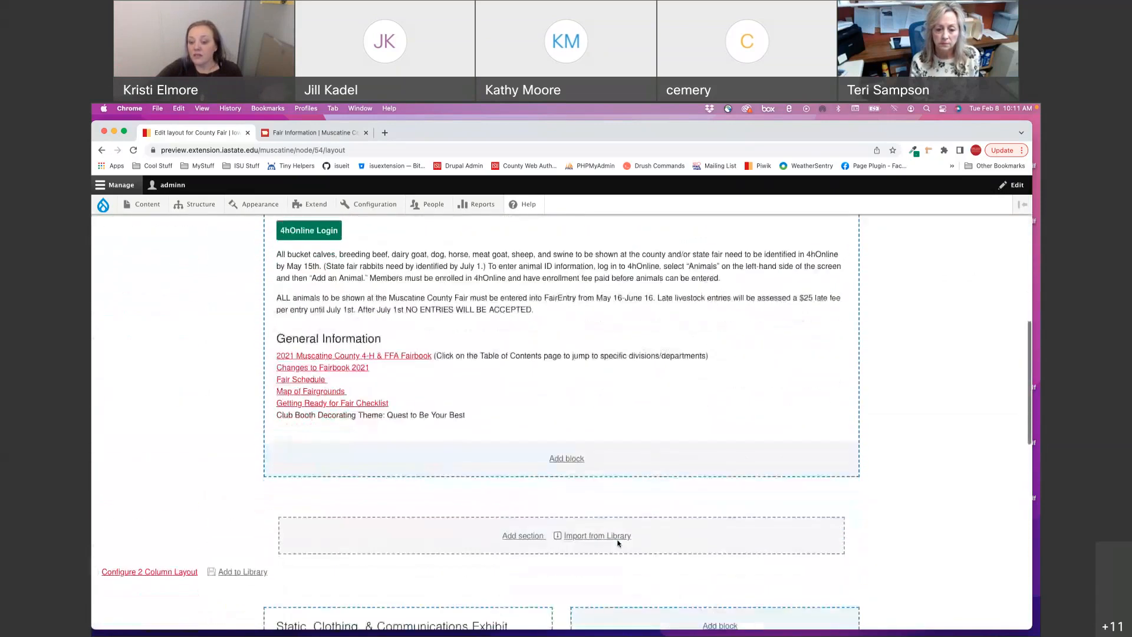
scroll(617, 542, down, 2)
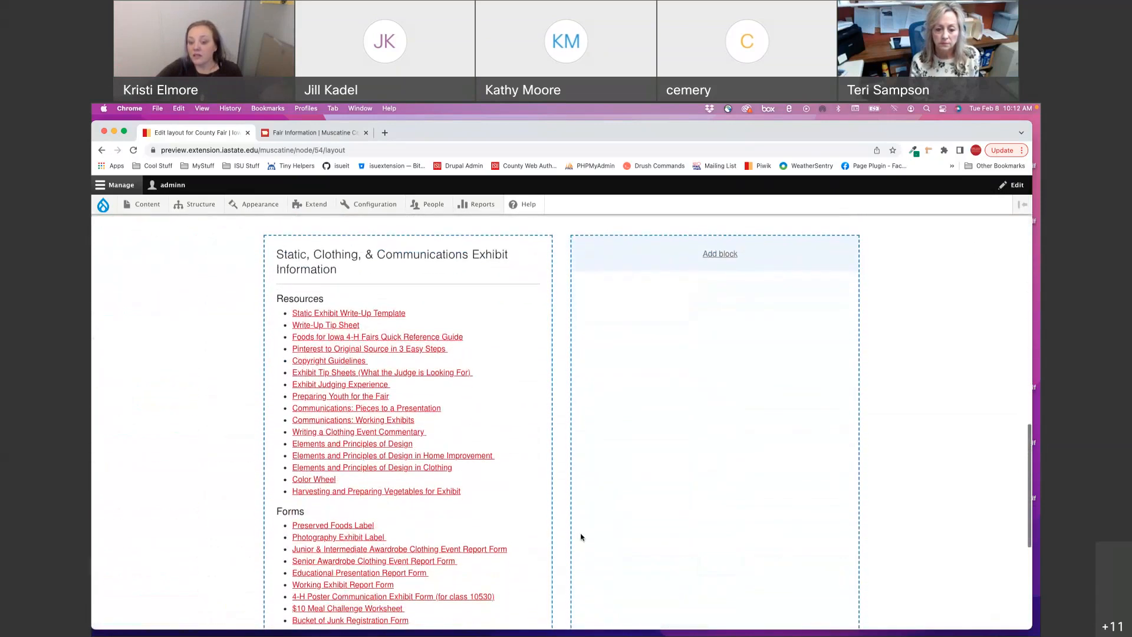
scroll(450, 525, up, 3)
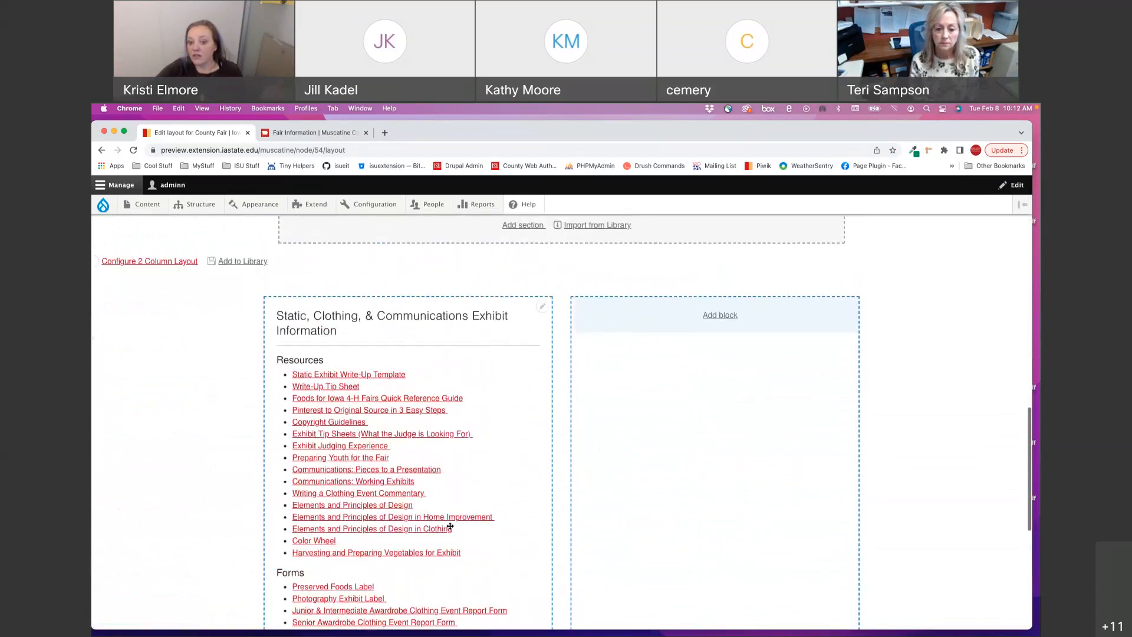
click(720, 315)
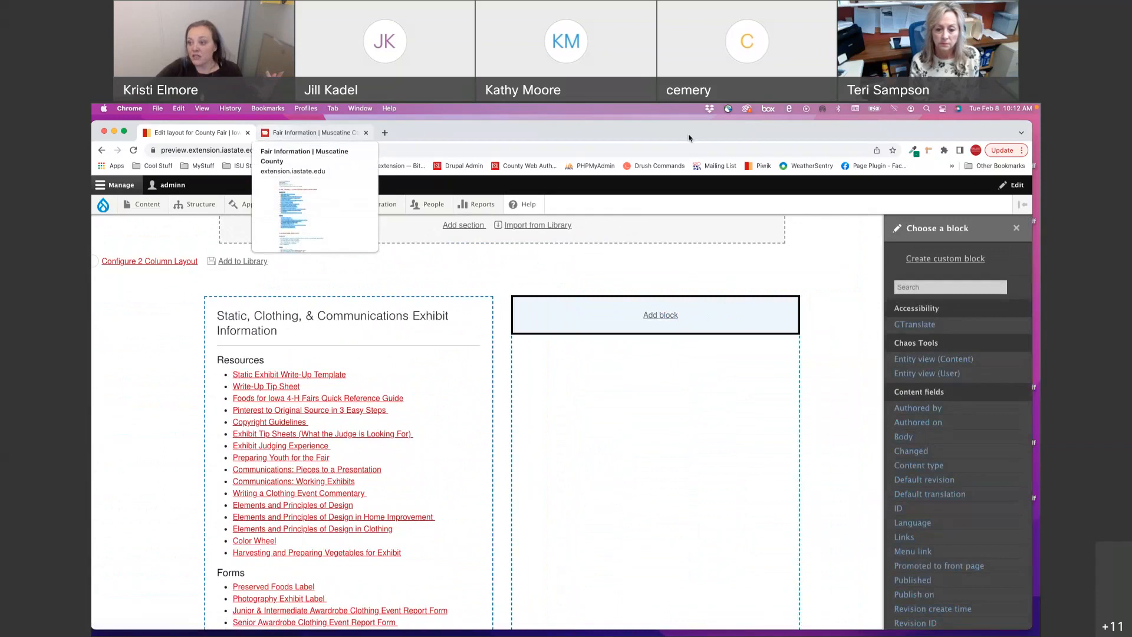
click(945, 258)
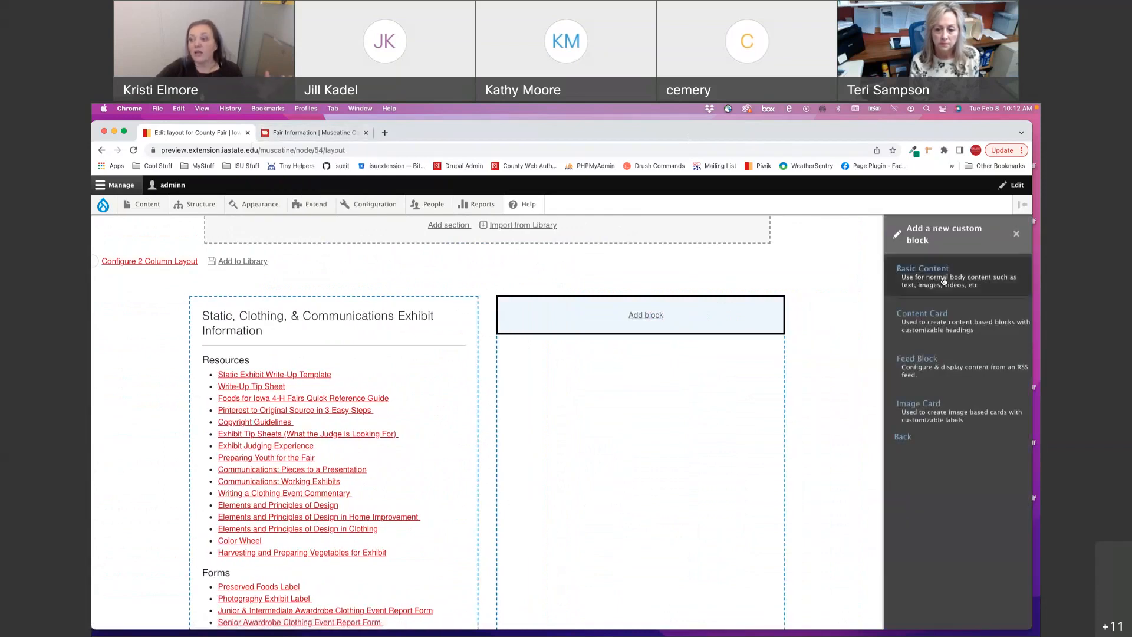
click(943, 282)
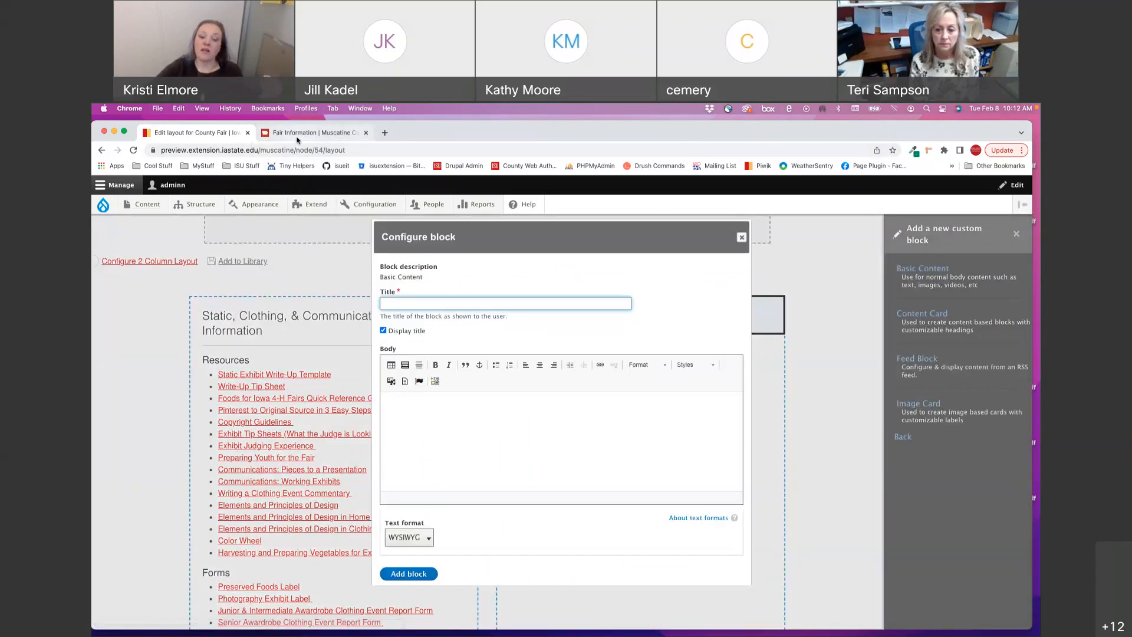
- Title the new block "Livestock Exhibit Information", copying the heading from the old Fair Information page
click(298, 133)
drag(463, 478, 310, 475)
key(super+c)
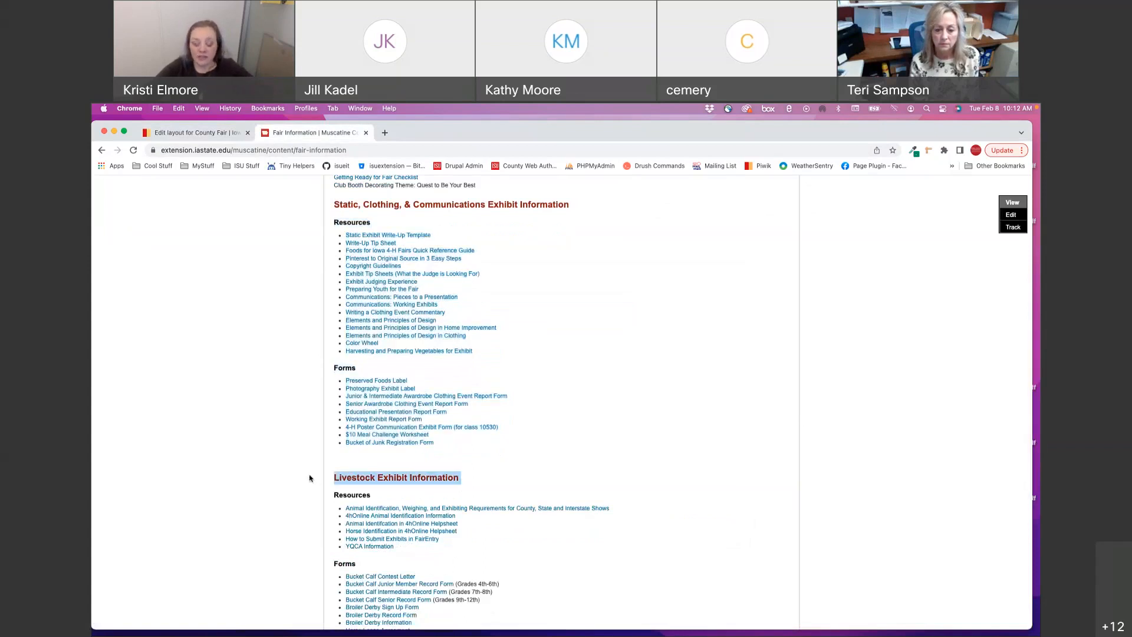
click(186, 139)
key(super+v)
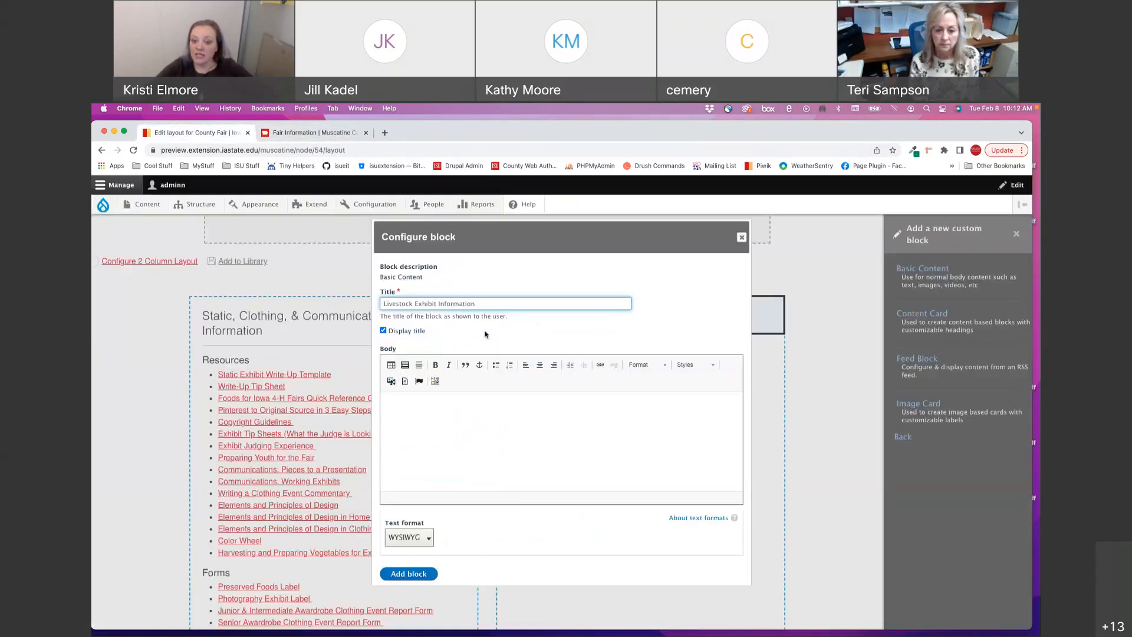
- Copy the livestock Resources and Forms lists from the old Fair Information page into the new block's body
click(304, 132)
scroll(341, 341, down, 1)
click(332, 320)
drag(333, 322, 561, 473)
key(super+c)
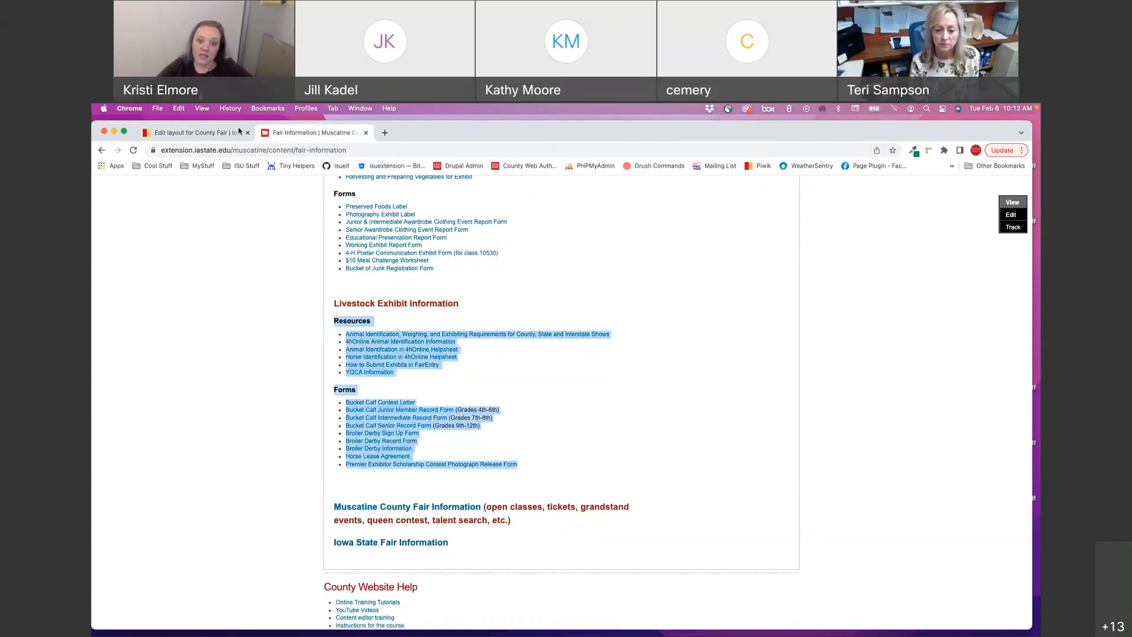
click(238, 131)
click(537, 474)
key(super+v)
- Set the Resources and Forms headings in the livestock block's body to Heading 3
click(396, 406)
double_click(398, 408)
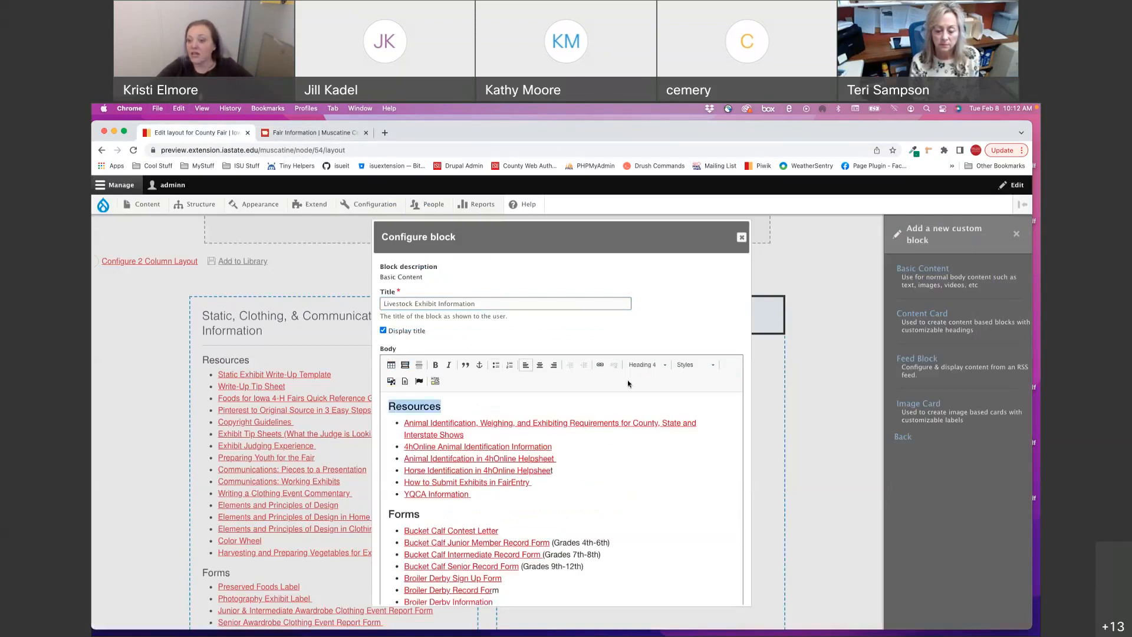
click(642, 366)
click(649, 398)
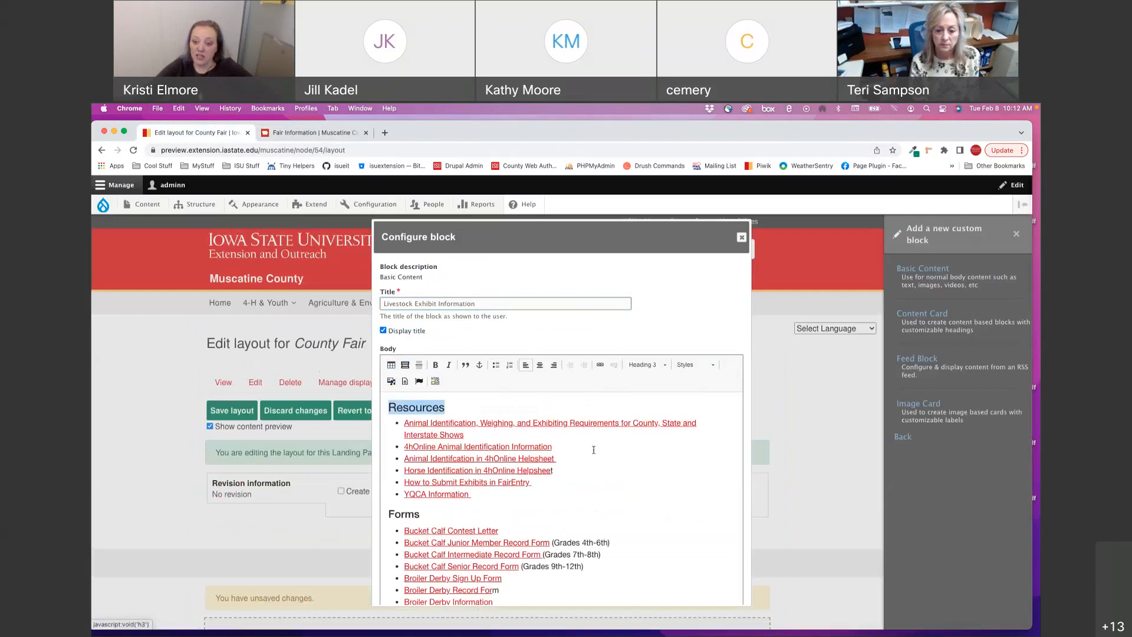
double_click(407, 515)
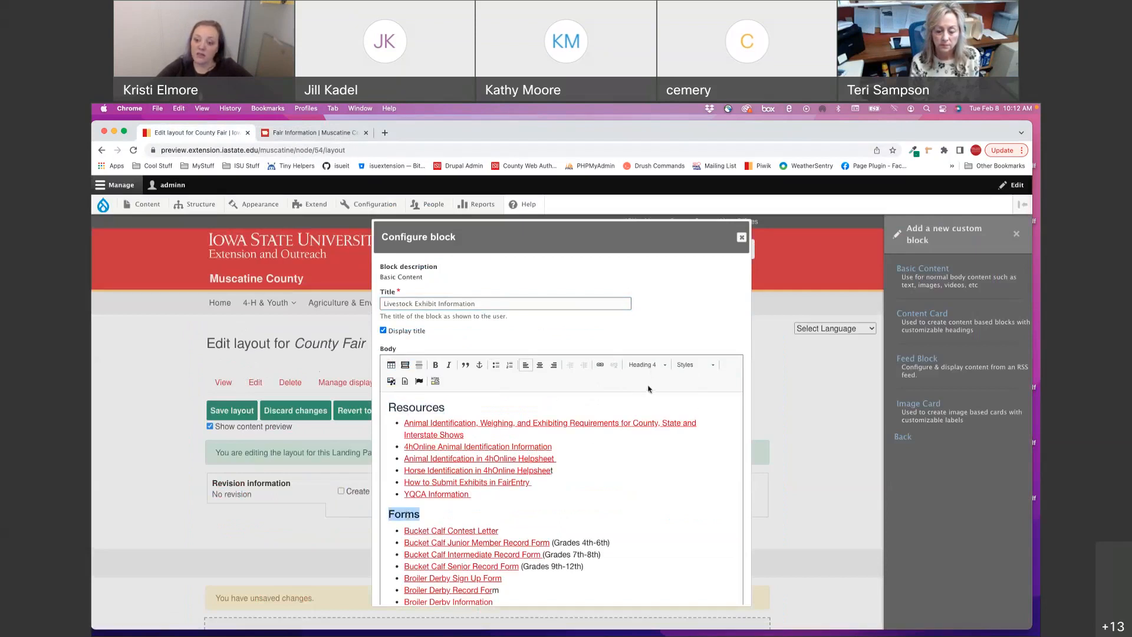
click(644, 365)
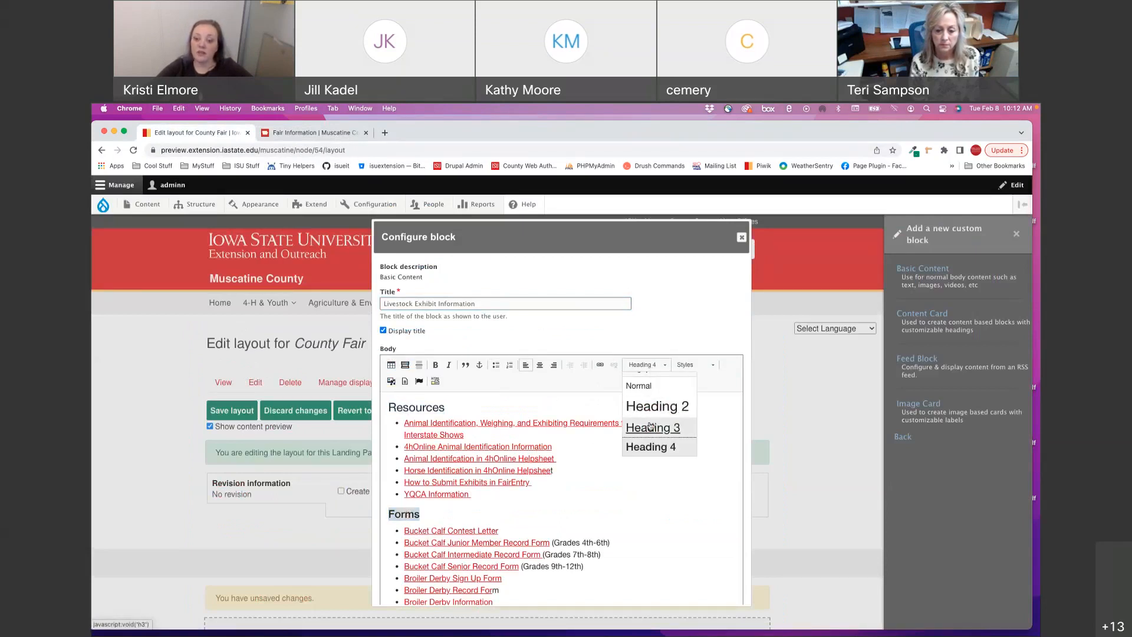
click(650, 426)
- Add the Livestock Exhibit Information block to the second column and save the County Fair layout
scroll(489, 489, down, 3)
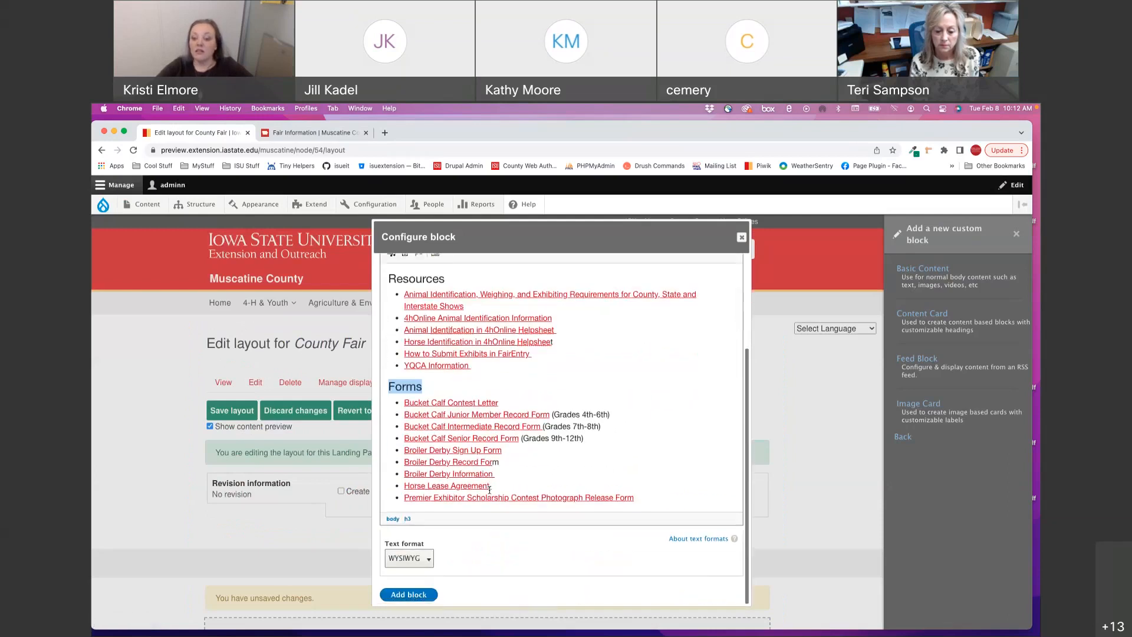
click(423, 597)
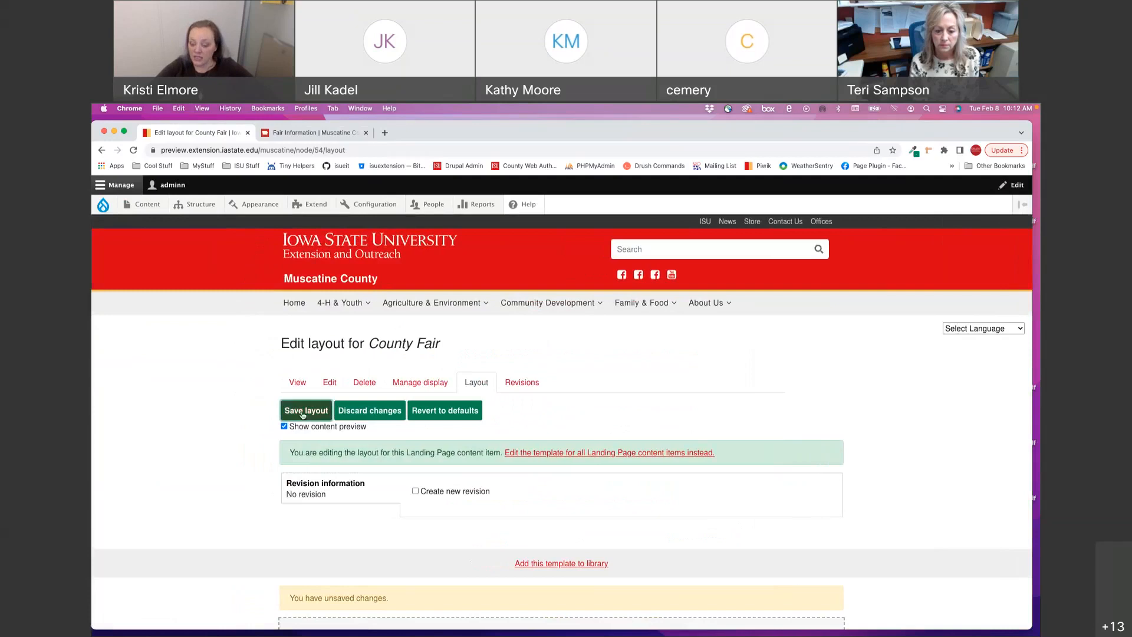
click(302, 414)
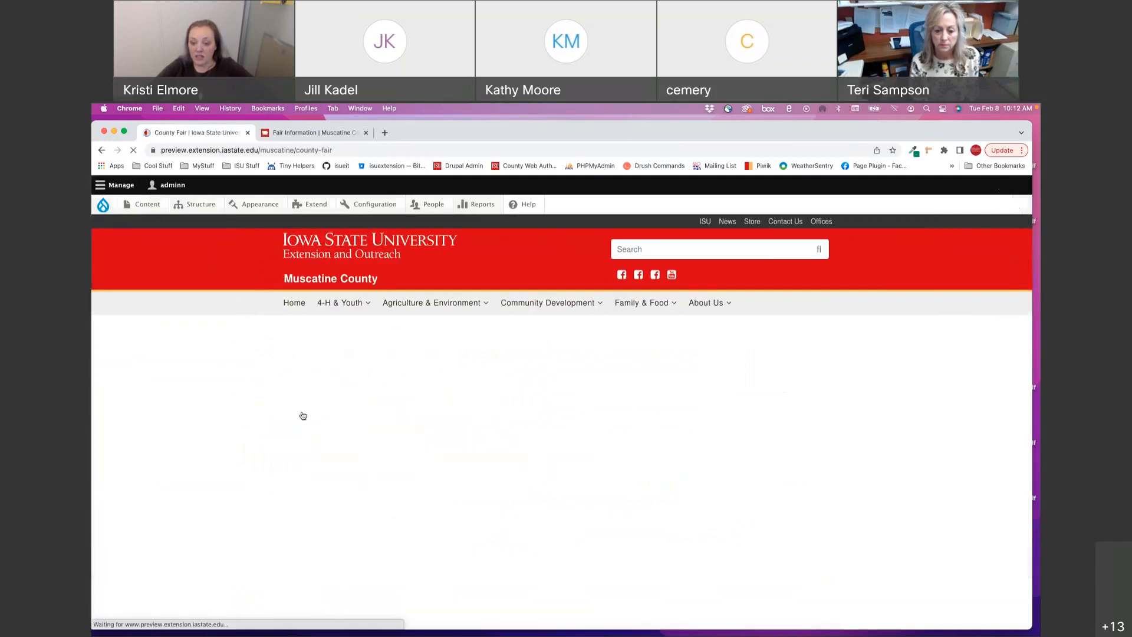
- Examine the saved County Fair page's login buttons, General Information and two exhibit columns against the old Fair Information page
scroll(275, 331, down, 3)
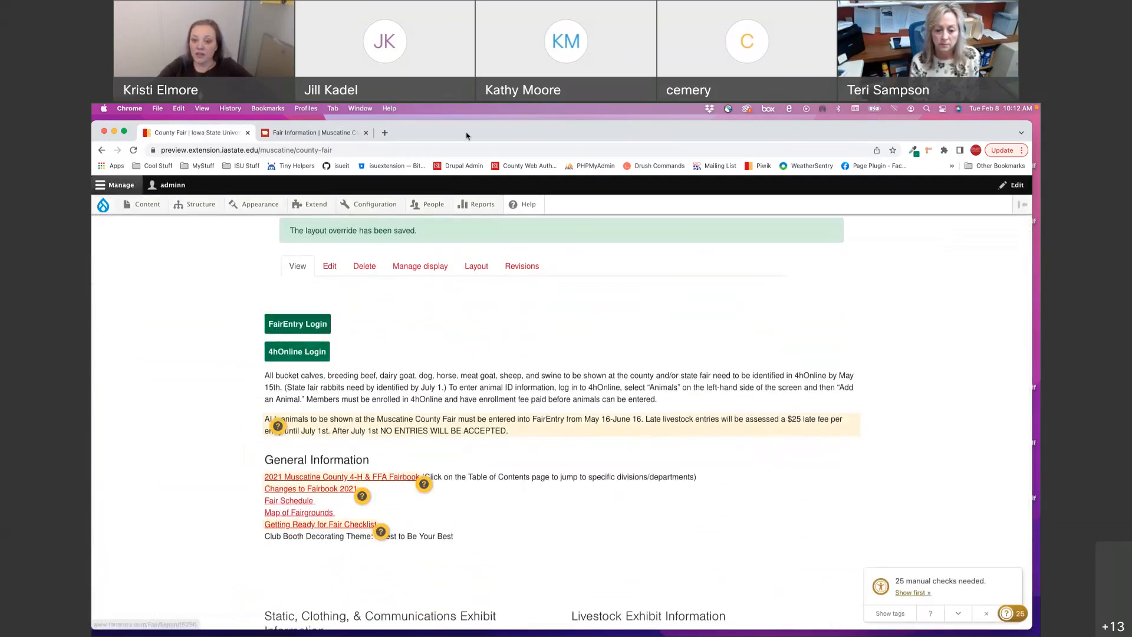
click(312, 133)
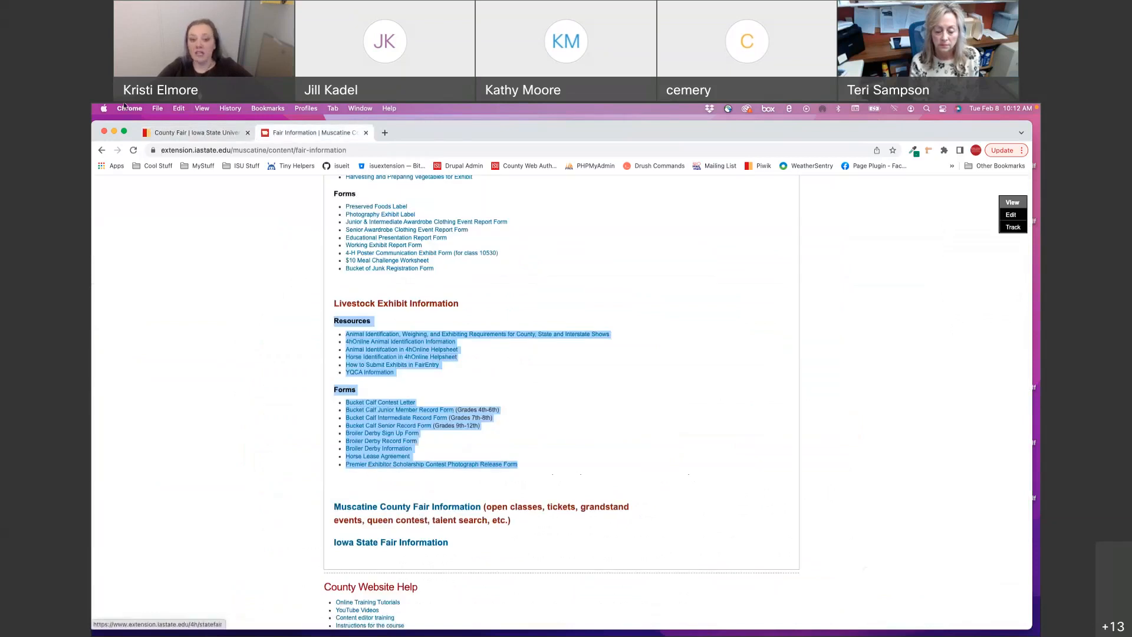
click(190, 140)
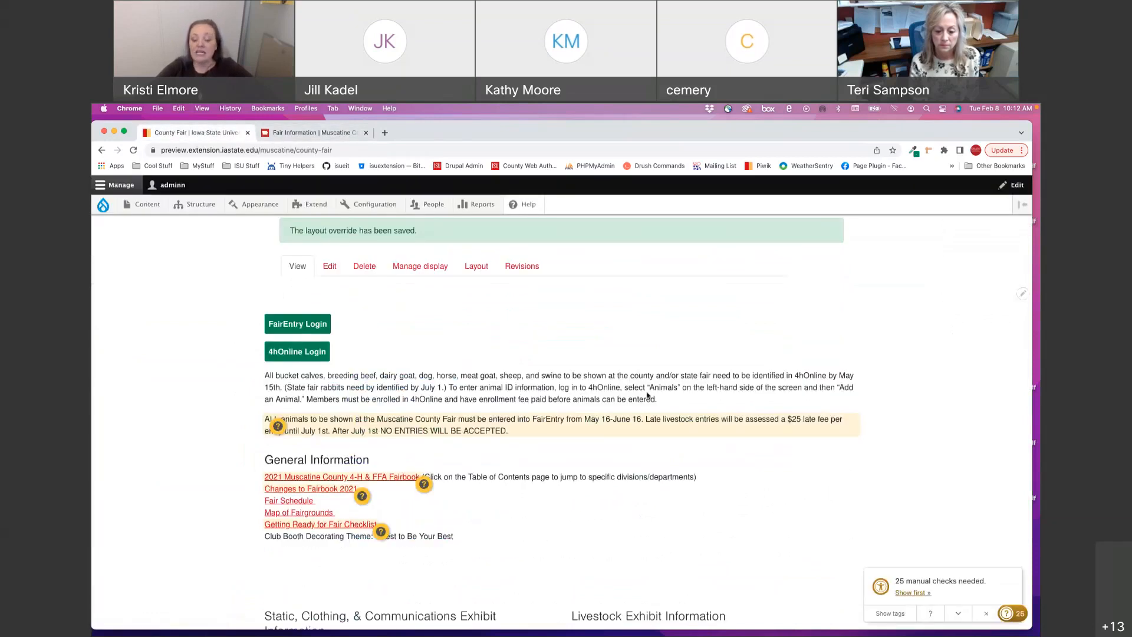
scroll(544, 465, down, 2)
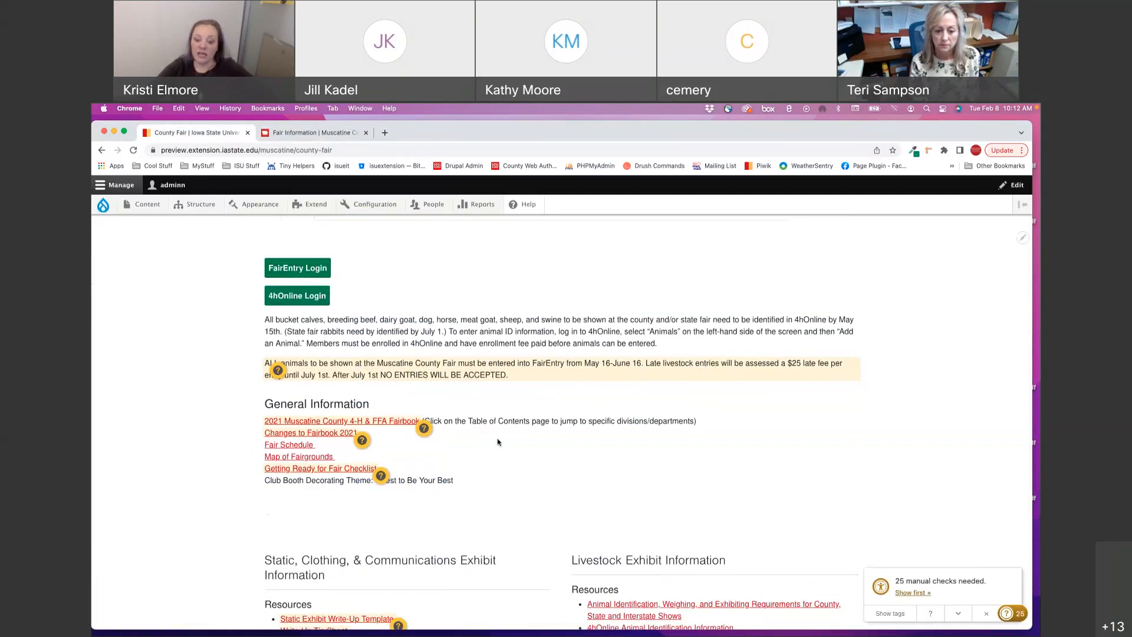
scroll(498, 442, down, 1)
scroll(498, 442, down, 7)
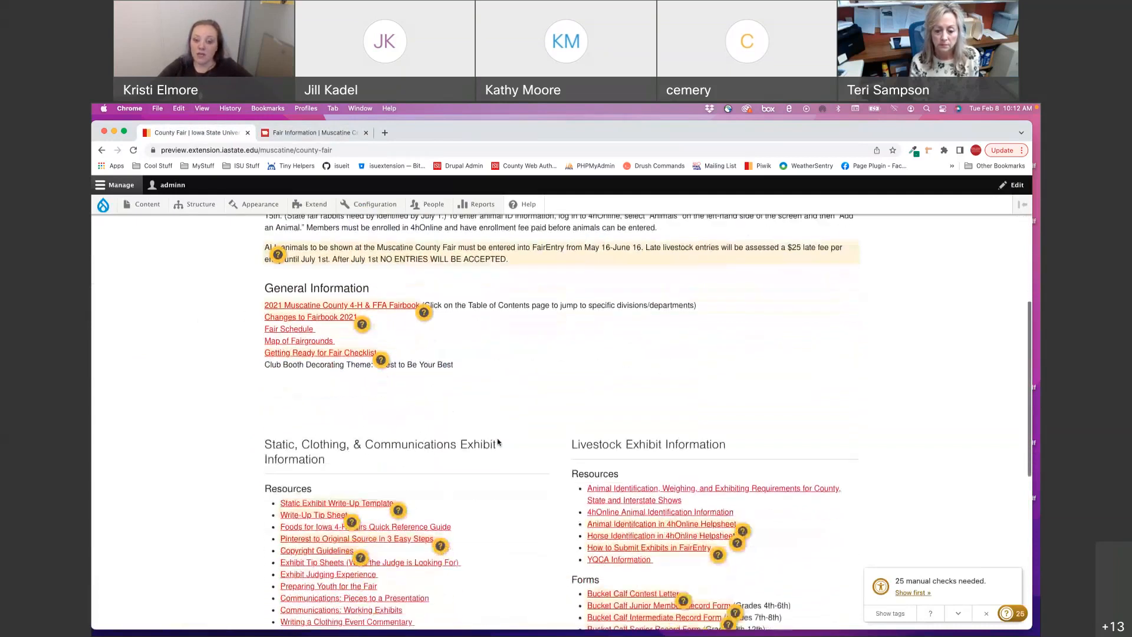
scroll(497, 442, down, 3)
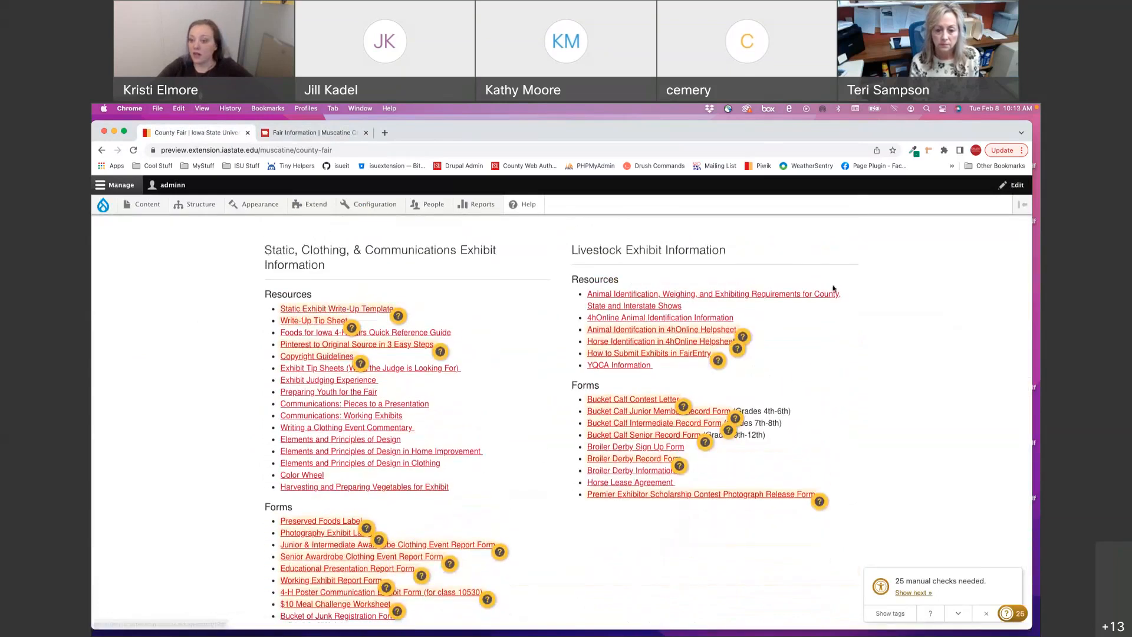
scroll(808, 426, down, 2)
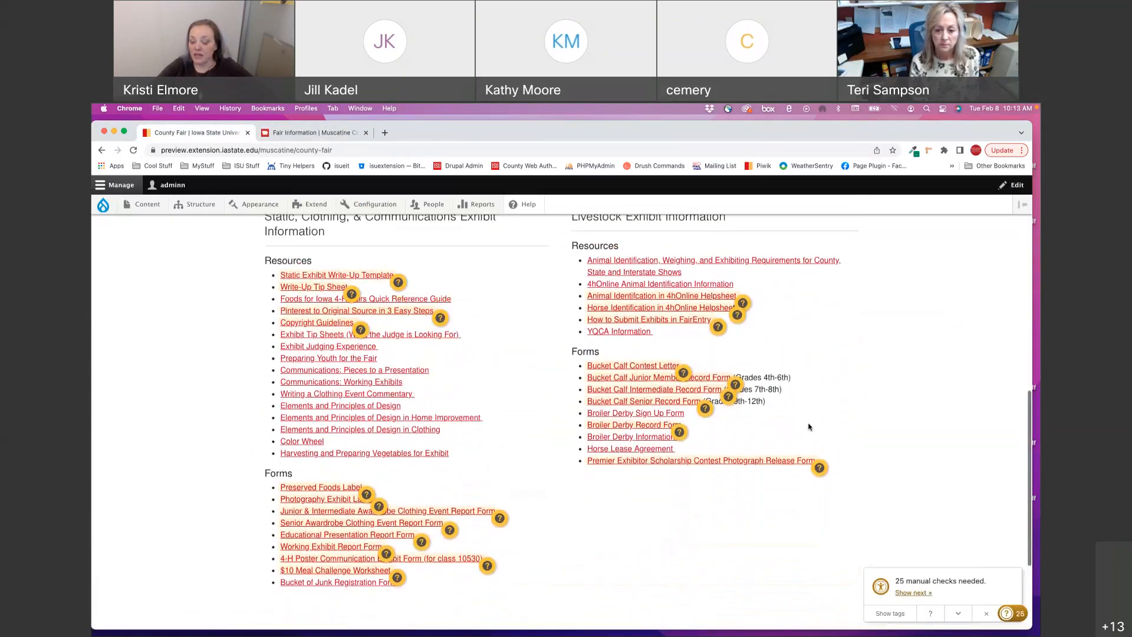
scroll(809, 427, up, 3)
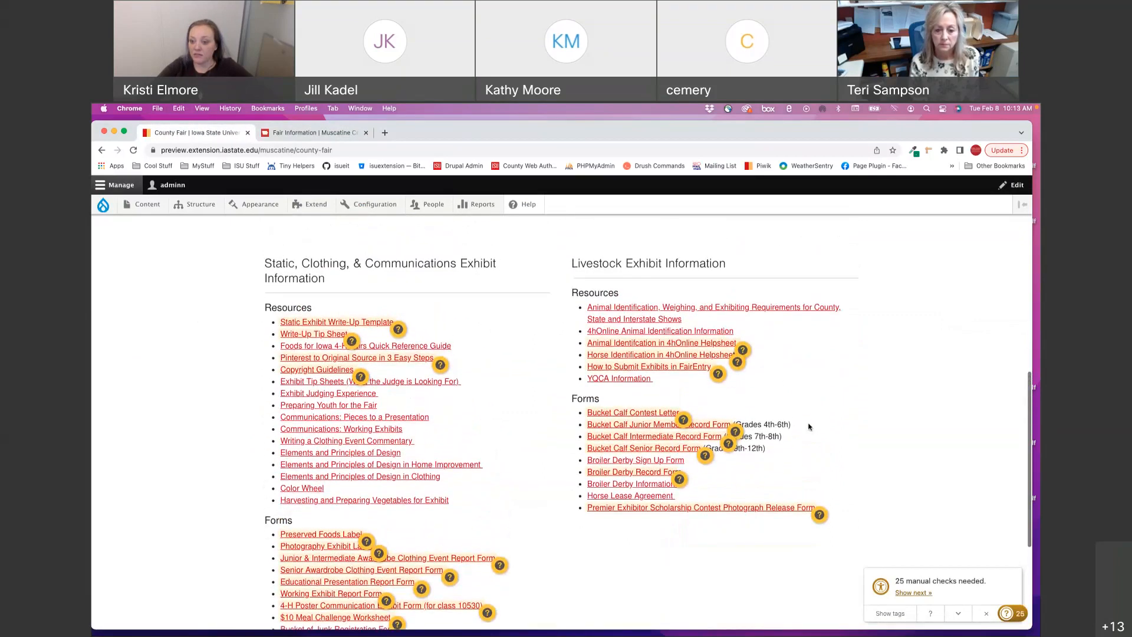
scroll(809, 427, up, 15)
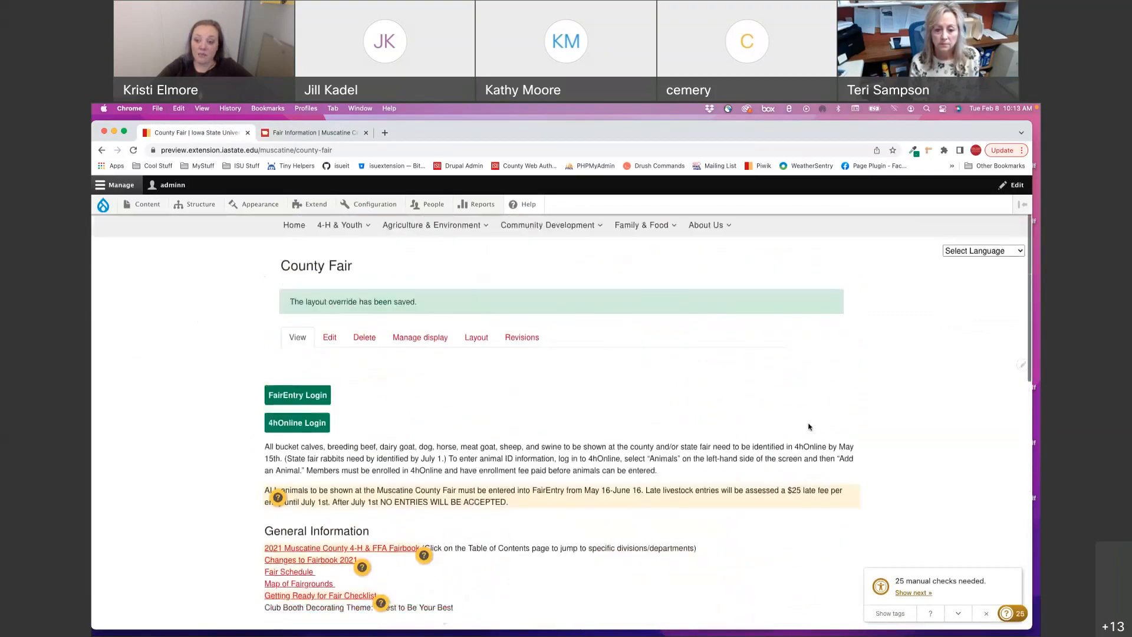
- Reopen the page's layout and import the Three Column Layout from the library between the one-column and two-column sections
click(484, 366)
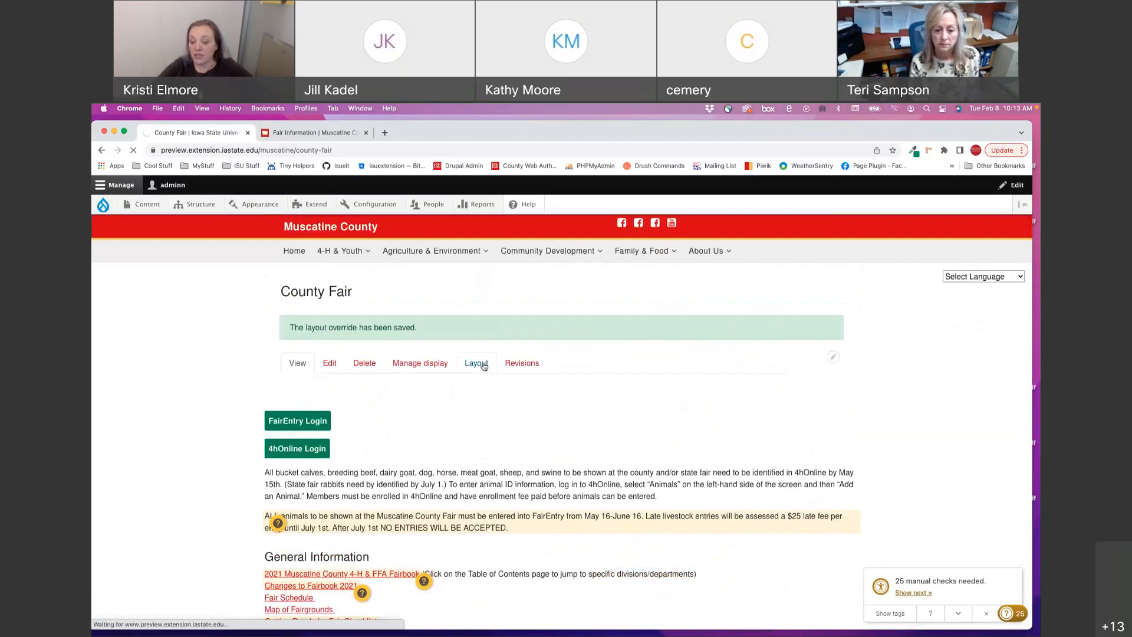
scroll(577, 416, down, 5)
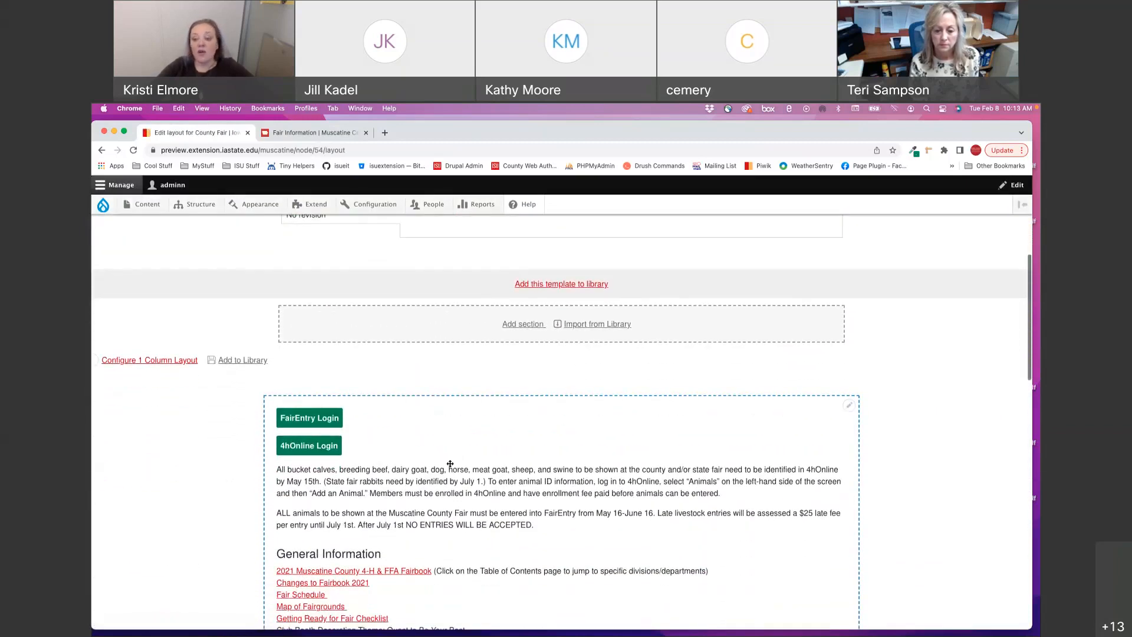
scroll(450, 453, down, 3)
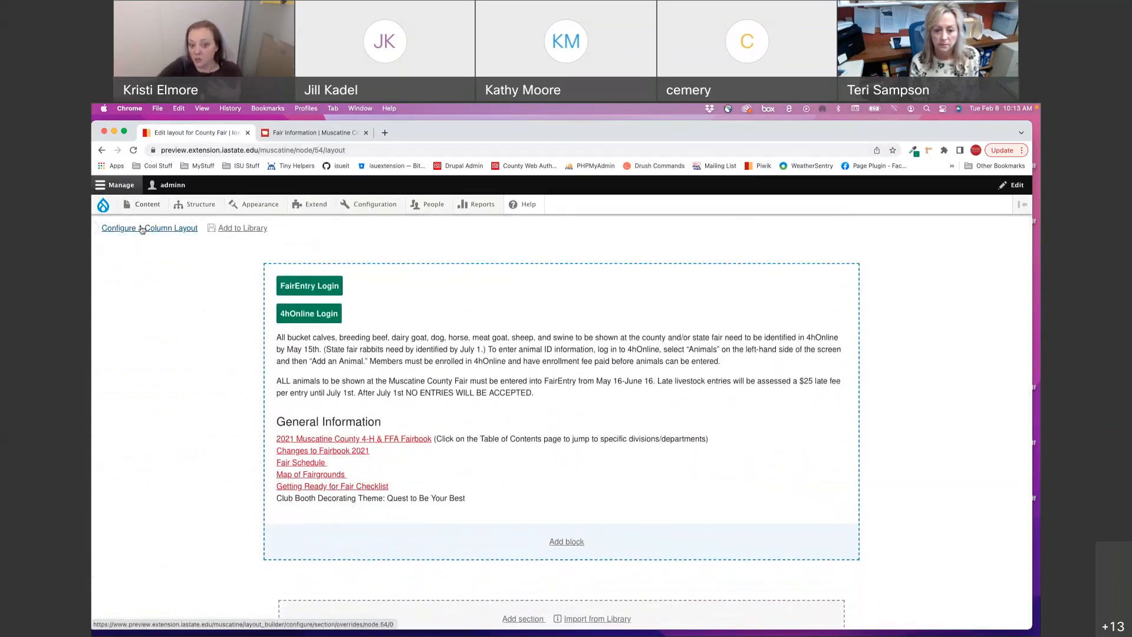
scroll(575, 439, down, 3)
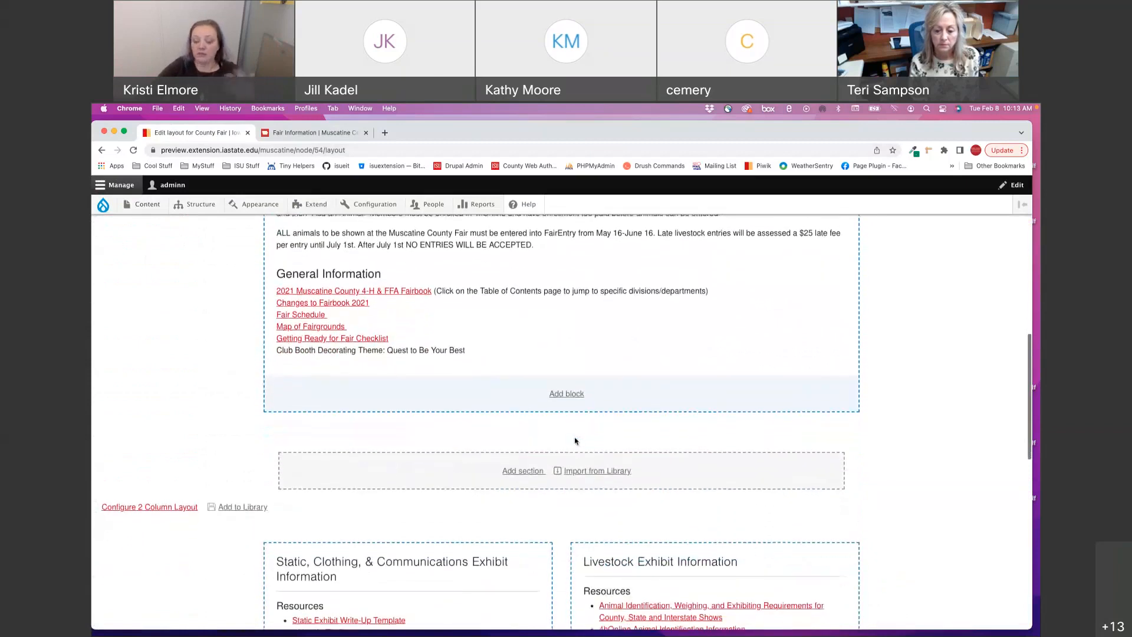
click(606, 466)
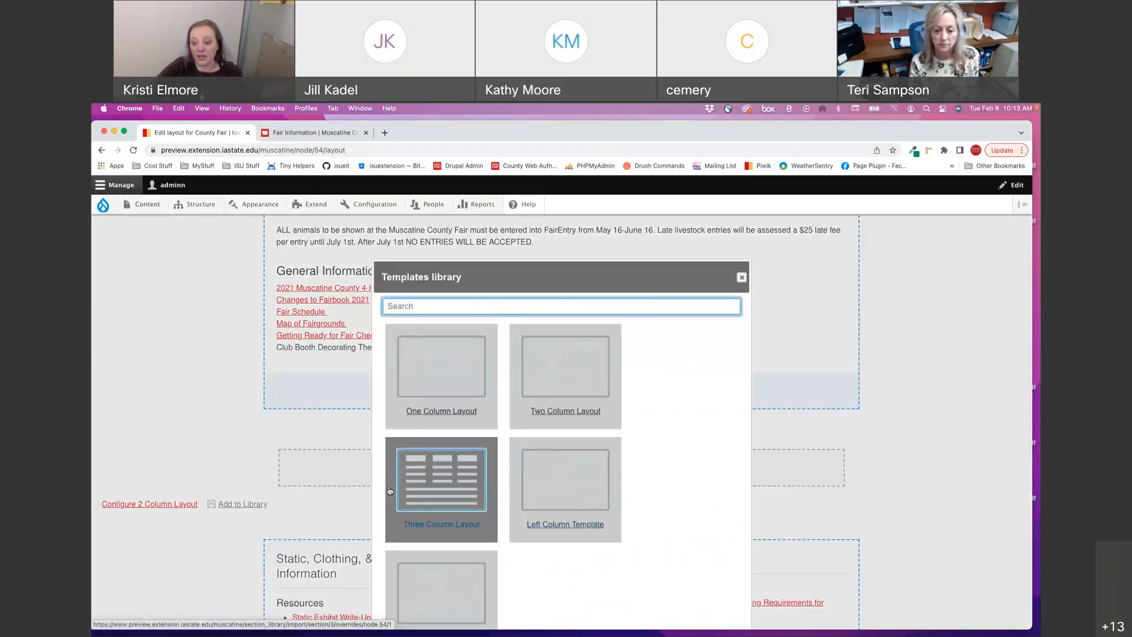
scroll(470, 475, down, 3)
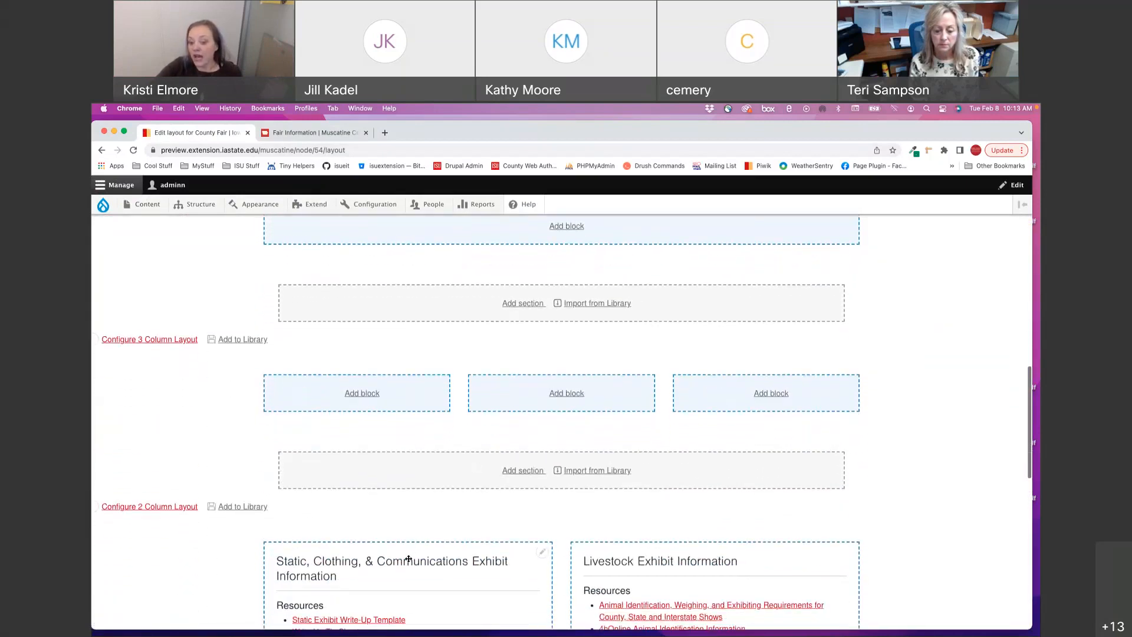
- Move the Static, Clothing, & Communications block to the middle column and the Livestock block to the third, then remove the emptied 2 Column Layout
drag(407, 559, 581, 433)
scroll(862, 492, down, 6)
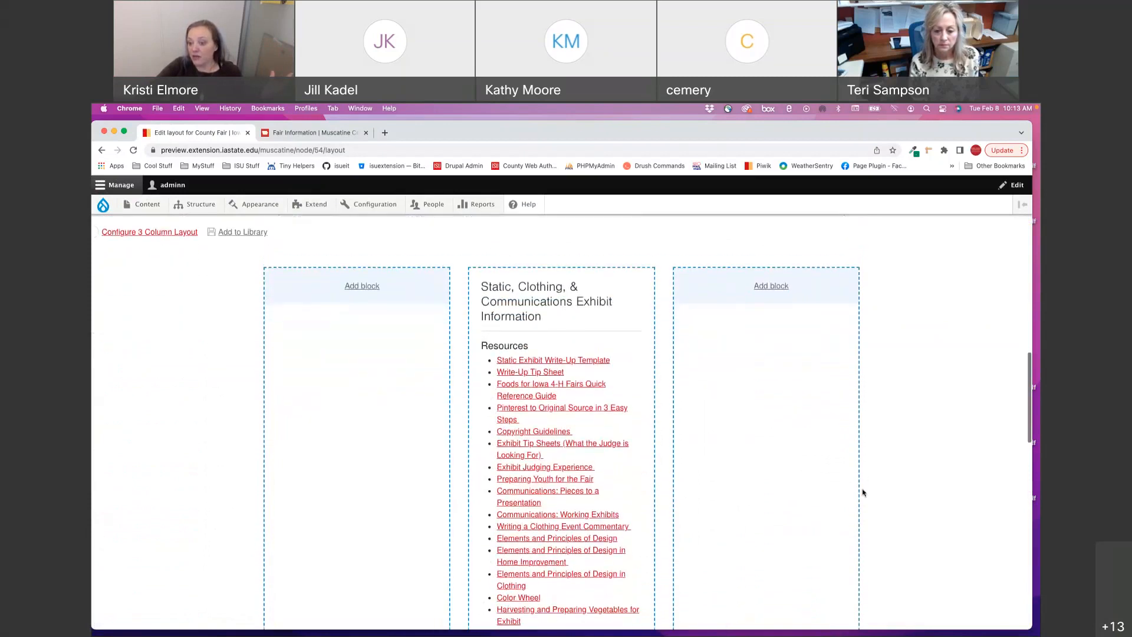
scroll(862, 492, down, 3)
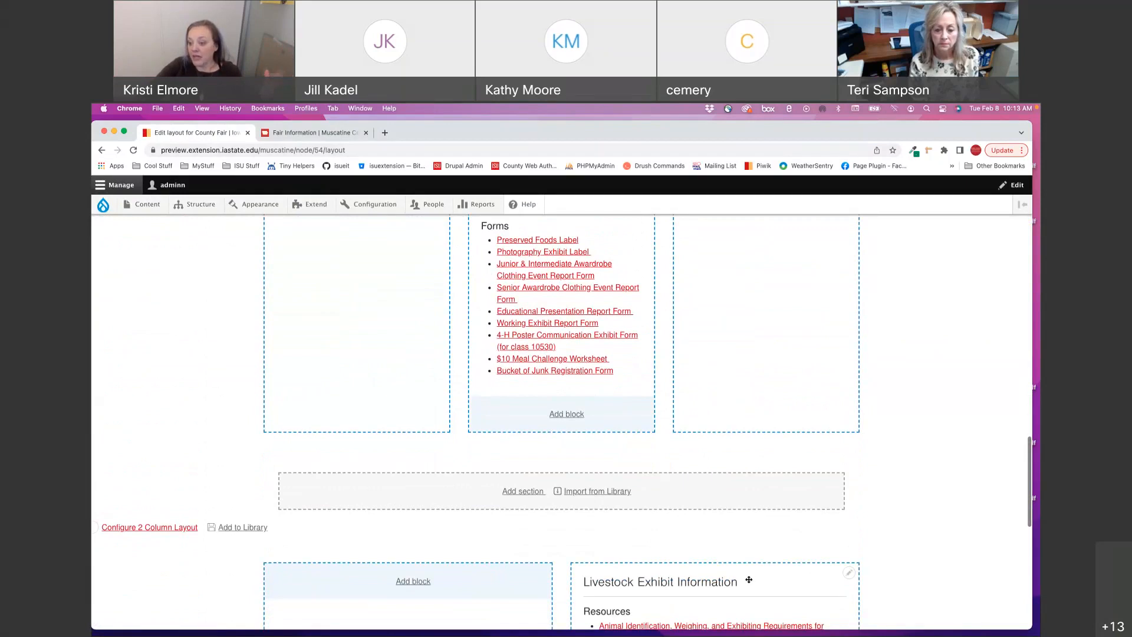
drag(748, 579, 614, 443)
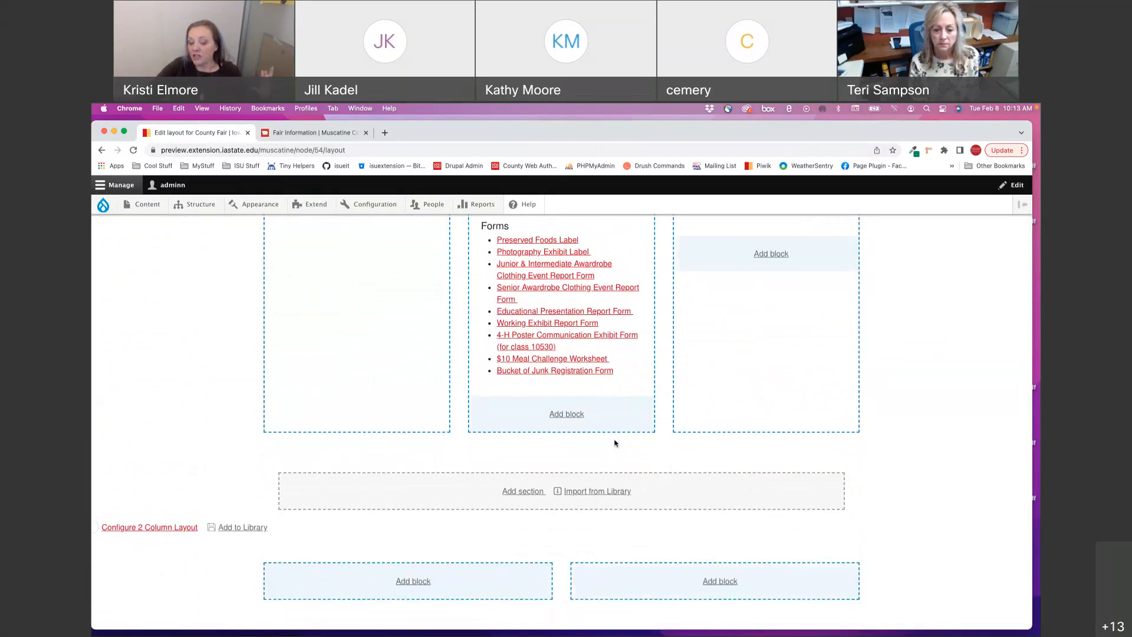
click(95, 528)
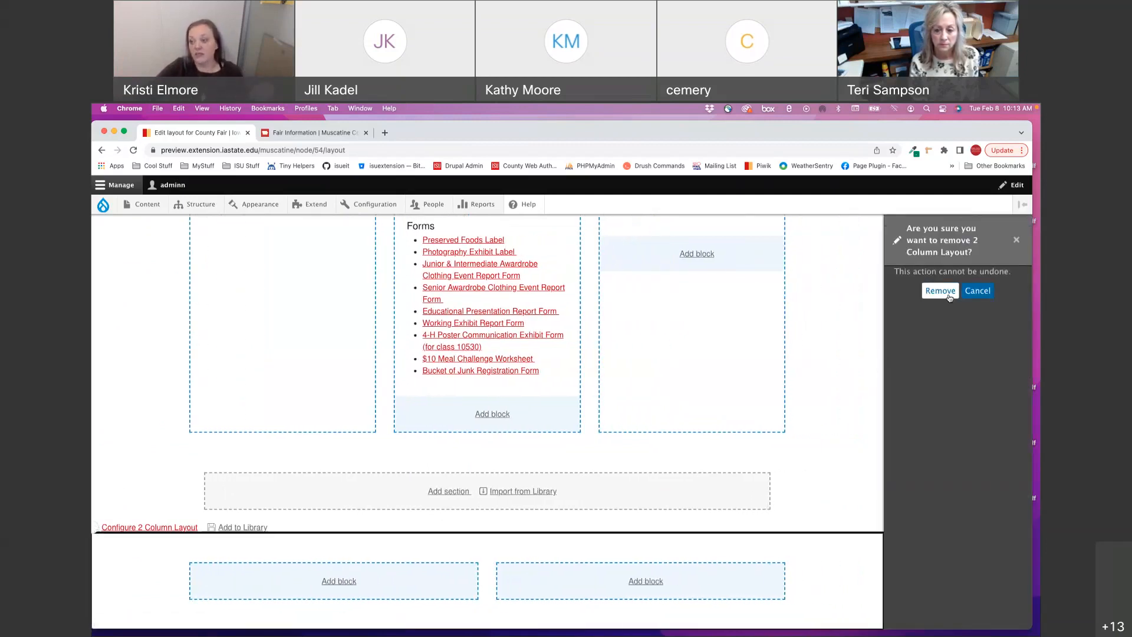
click(941, 291)
- Move the login and General Information block into the first of the three columns and remove the emptied 1 Column Layout
scroll(442, 415, up, 8)
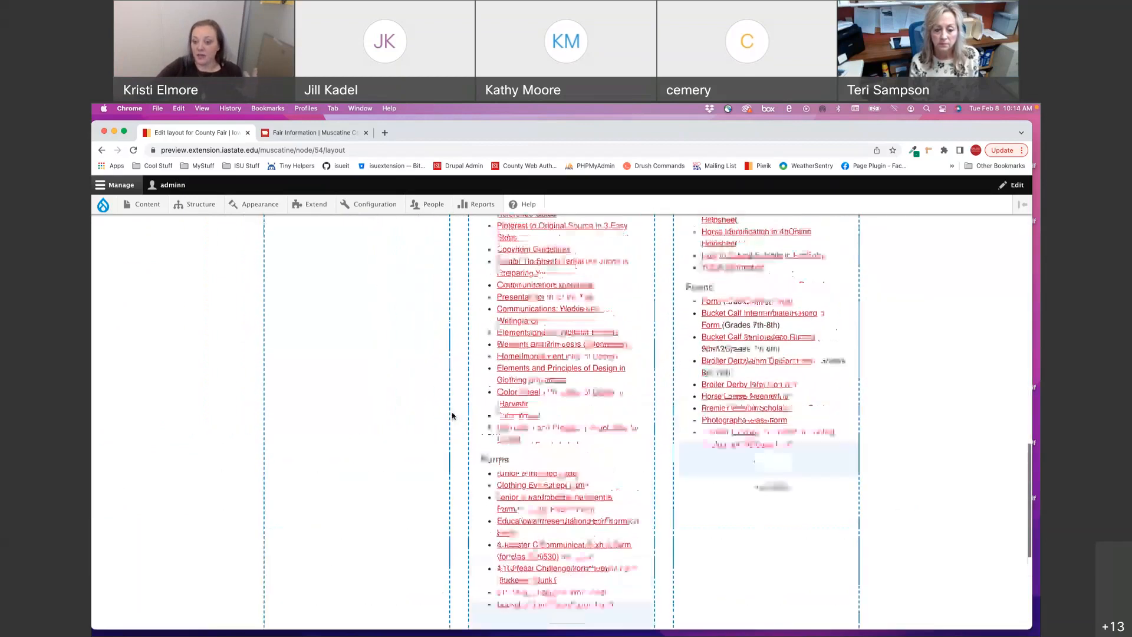
scroll(400, 403, up, 5)
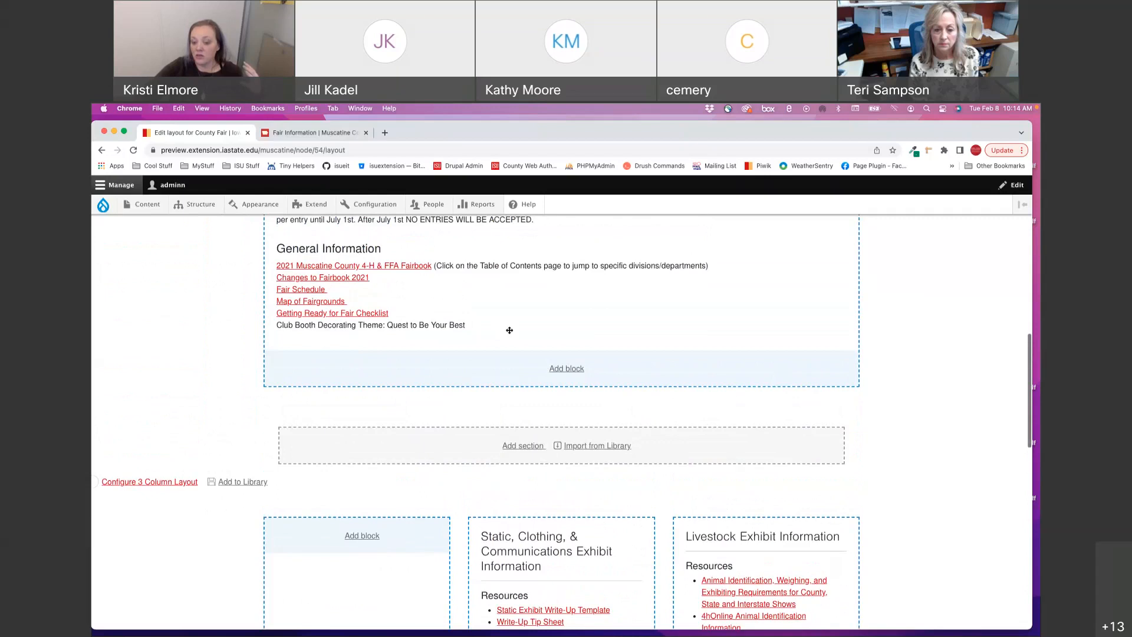
drag(509, 330, 381, 609)
scroll(493, 418, down, 3)
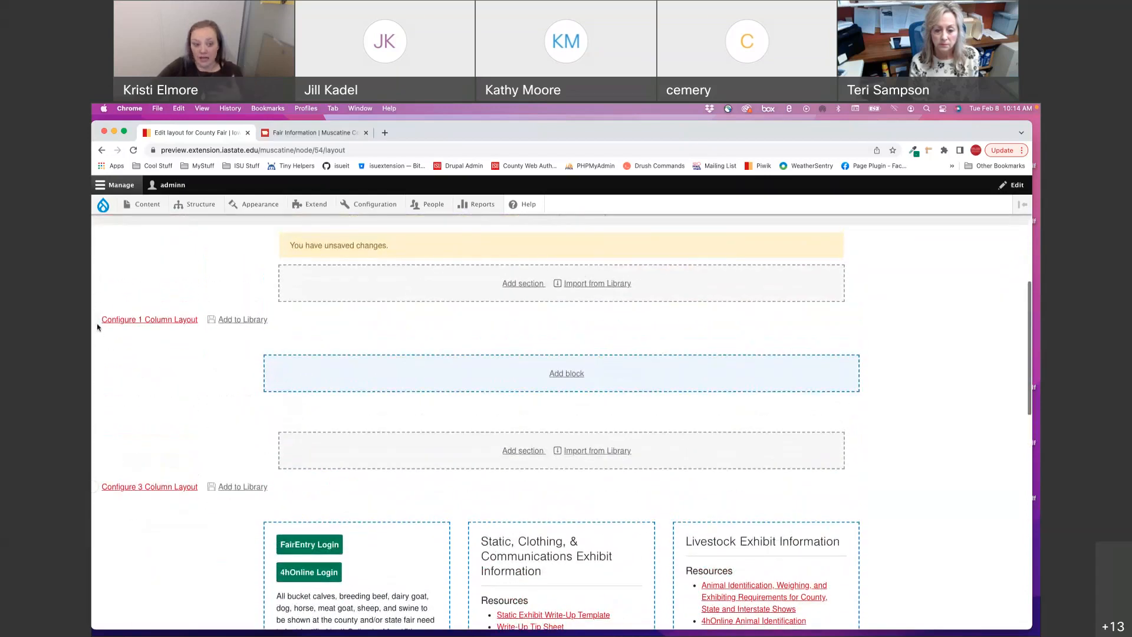
click(97, 323)
click(943, 290)
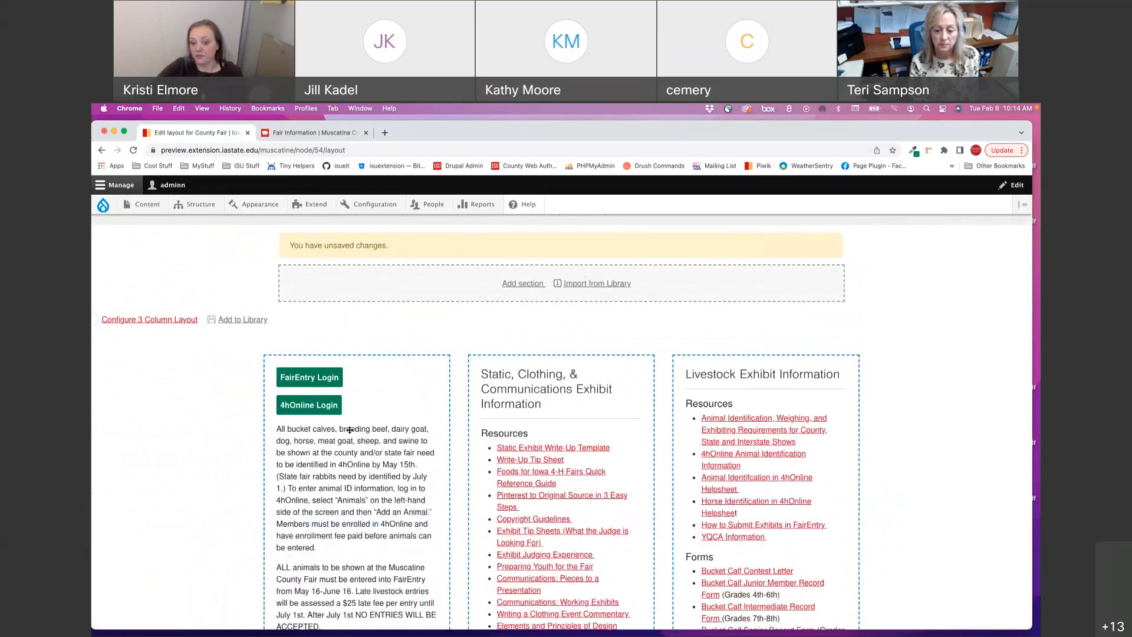
- Save the layout and review the County Fair page in its three-column arrangement
scroll(349, 433, up, 3)
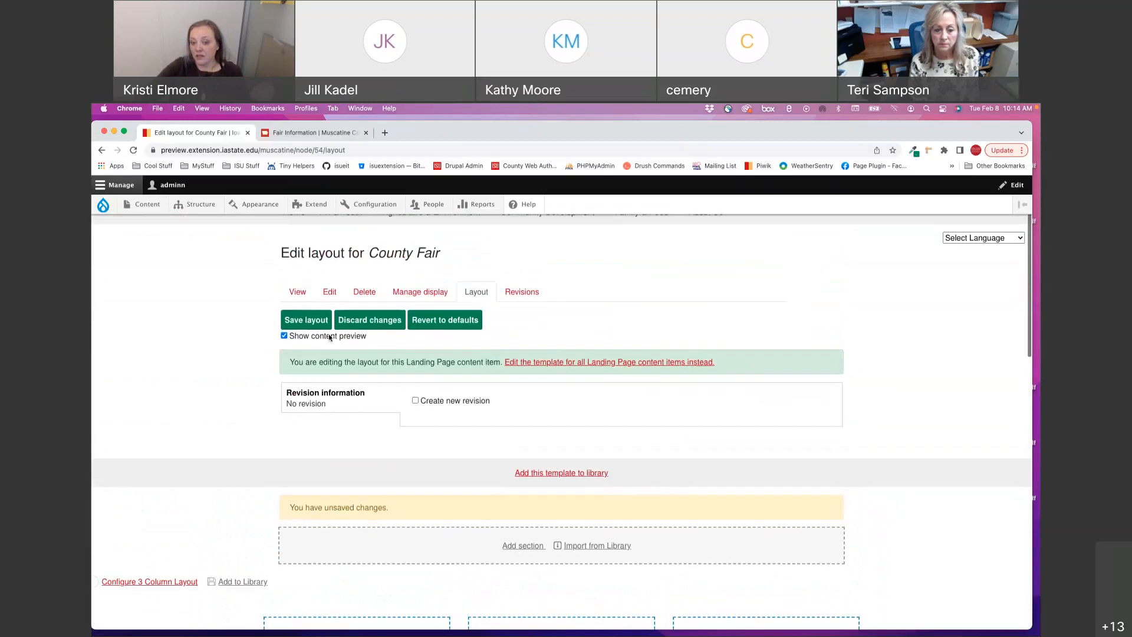
click(313, 319)
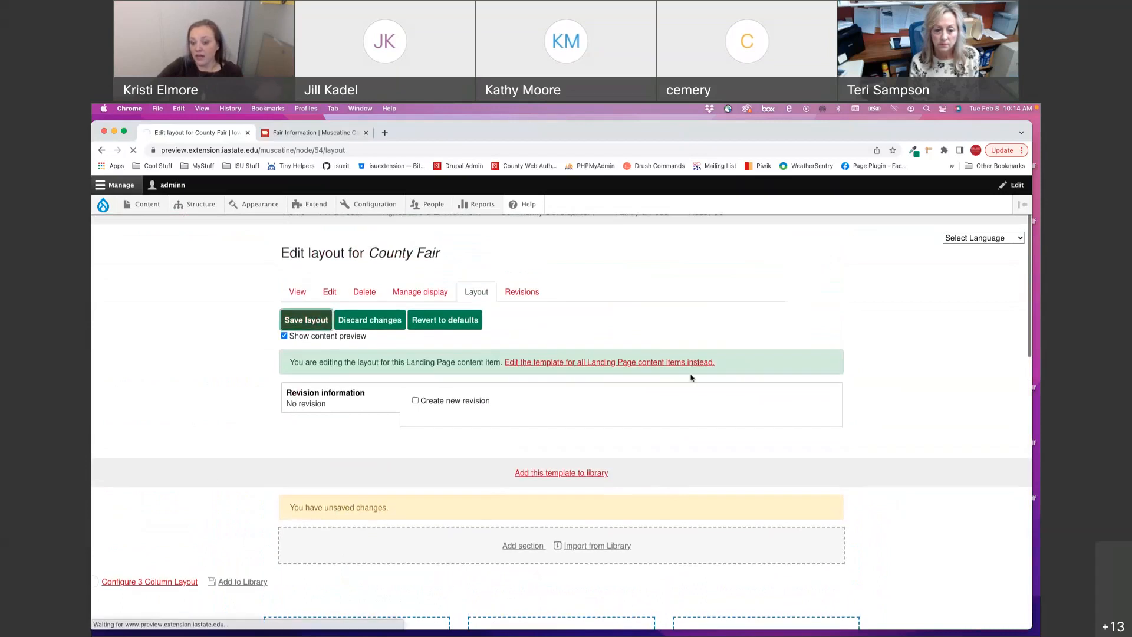
scroll(711, 412, down, 2)
scroll(711, 413, down, 4)
scroll(711, 413, down, 2)
scroll(495, 340, up, 4)
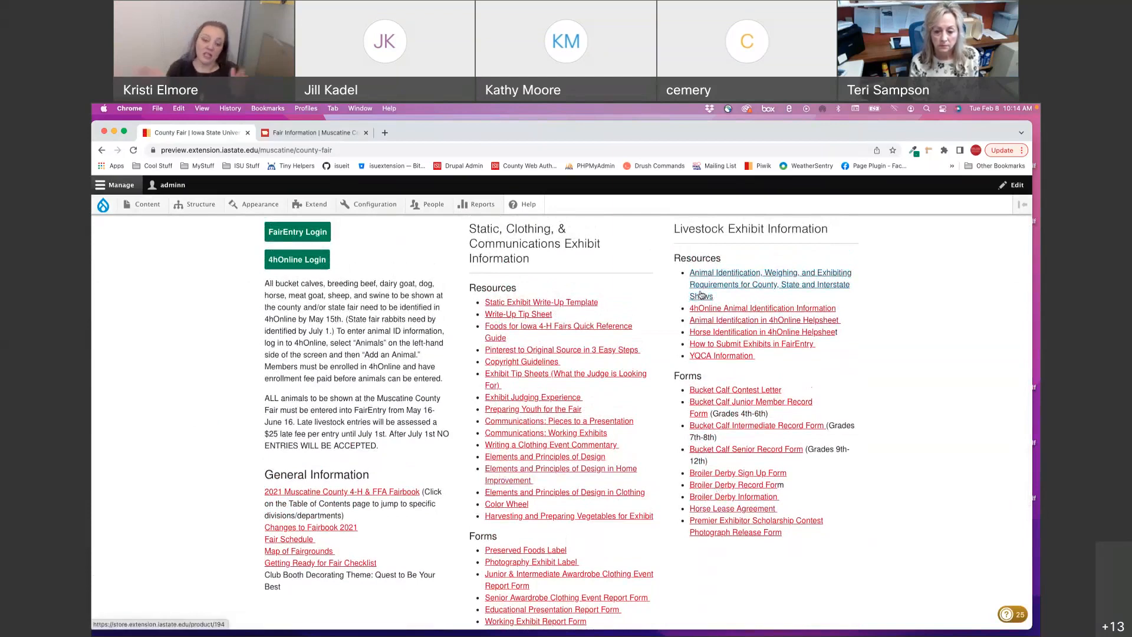
scroll(495, 380, up, 2)
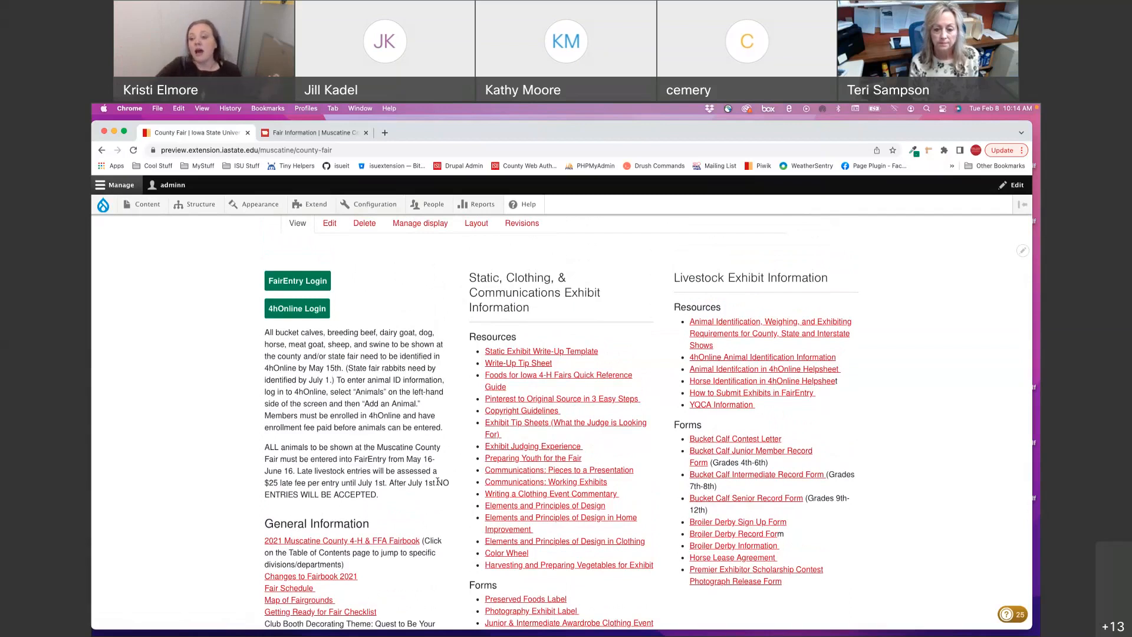
scroll(438, 482, up, 2)
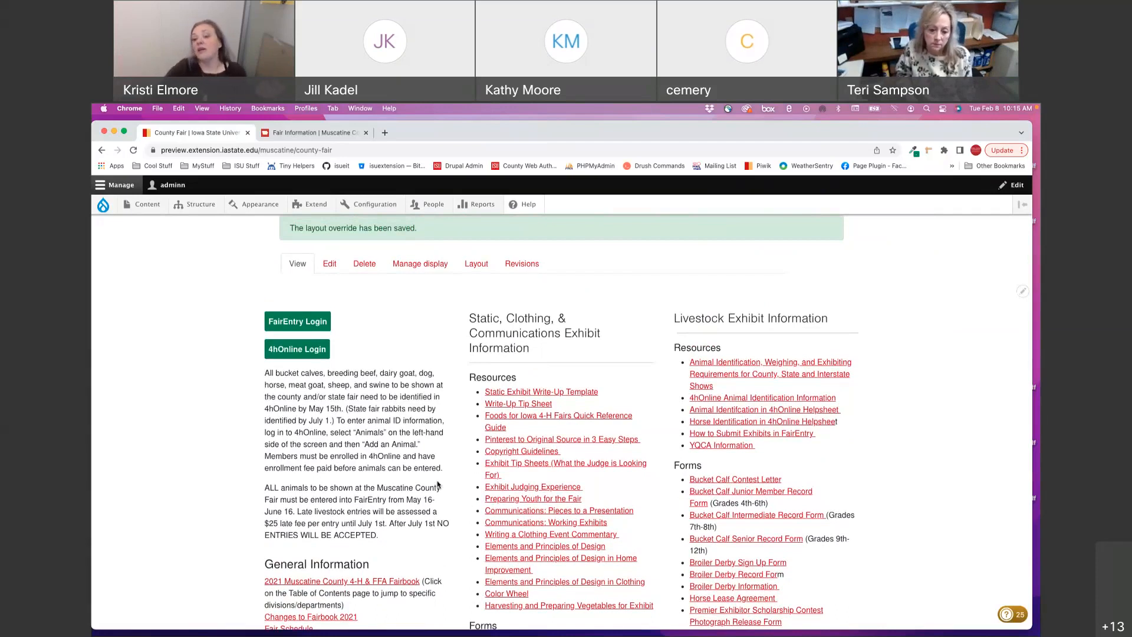
- Examine the login text, General Information links and exhibit lists across all three columns of the County Fair page
scroll(476, 465, down, 1)
scroll(476, 464, up, 3)
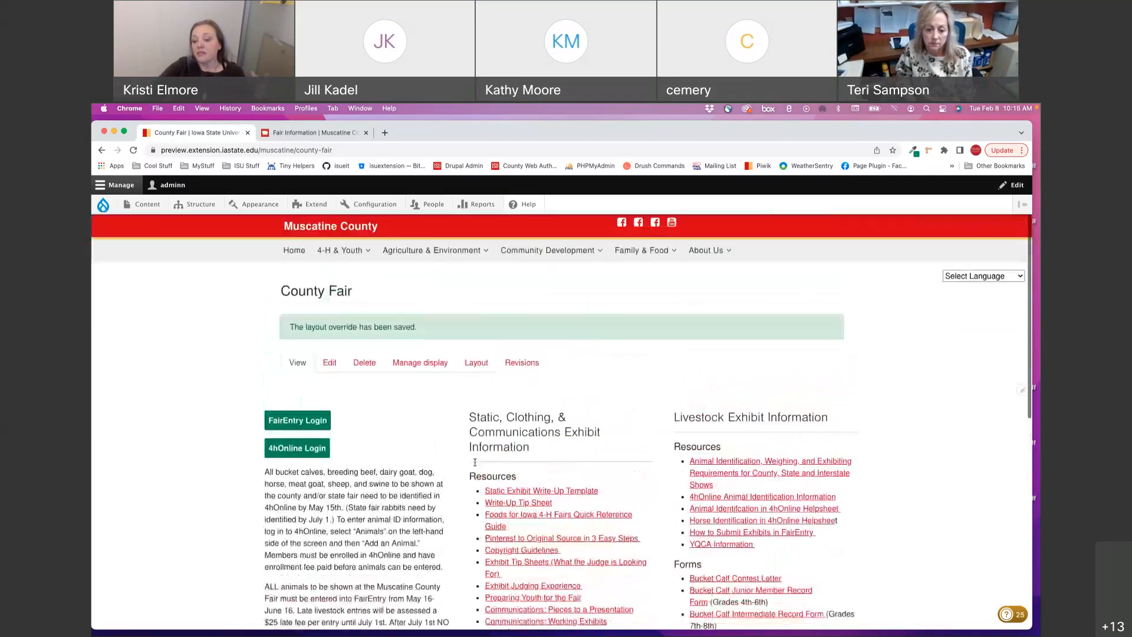
scroll(454, 458, down, 2)
scroll(454, 458, down, 1)
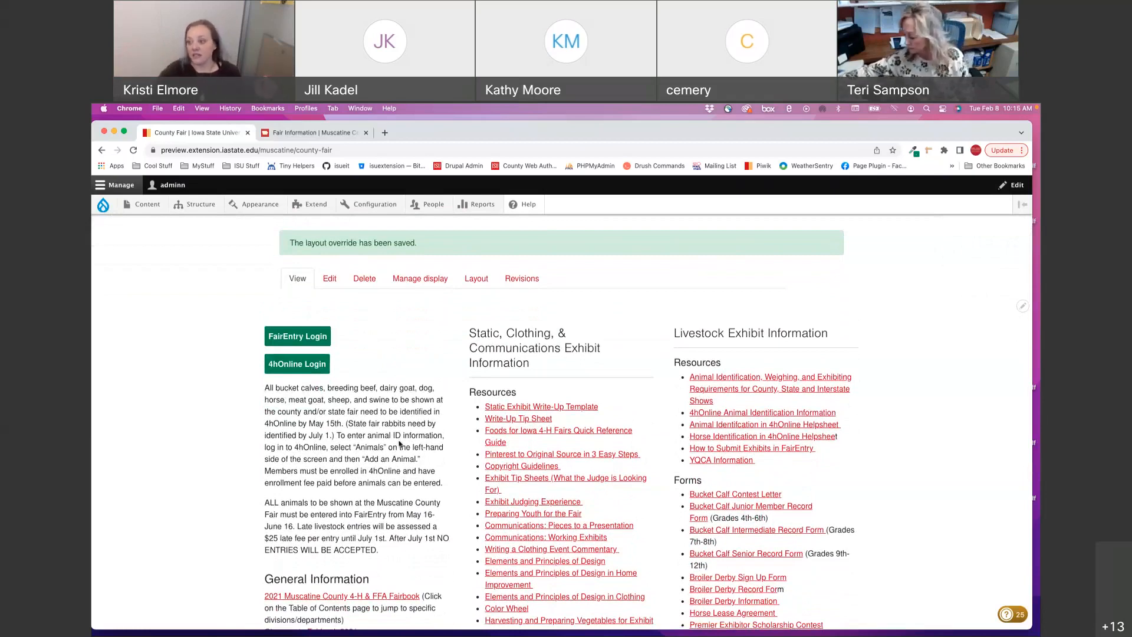
scroll(305, 442, down, 3)
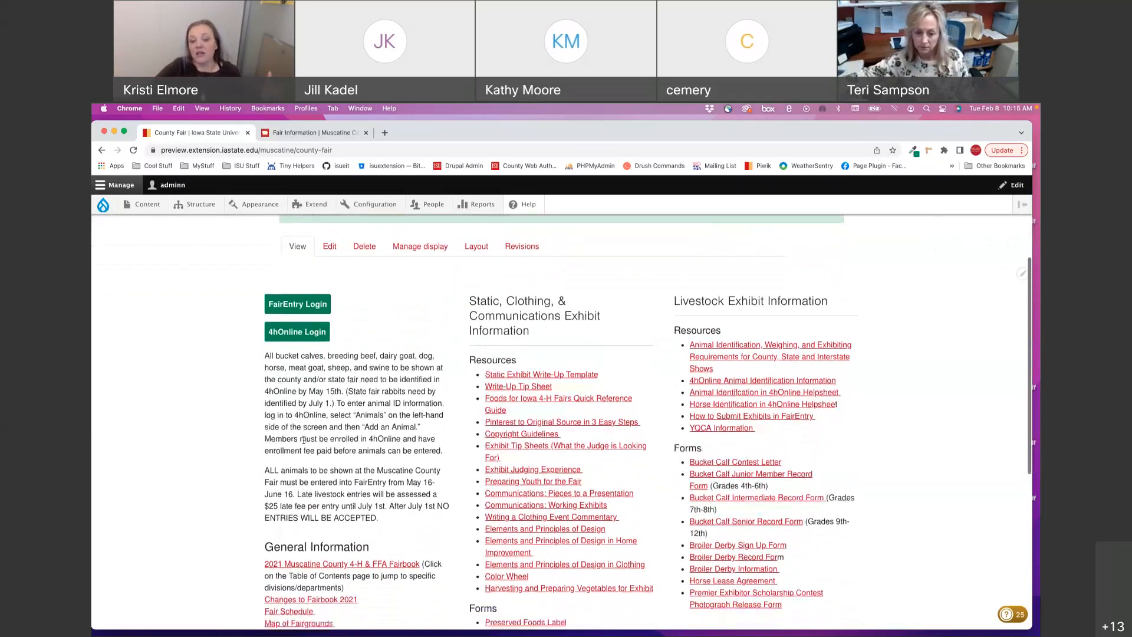
scroll(305, 443, down, 2)
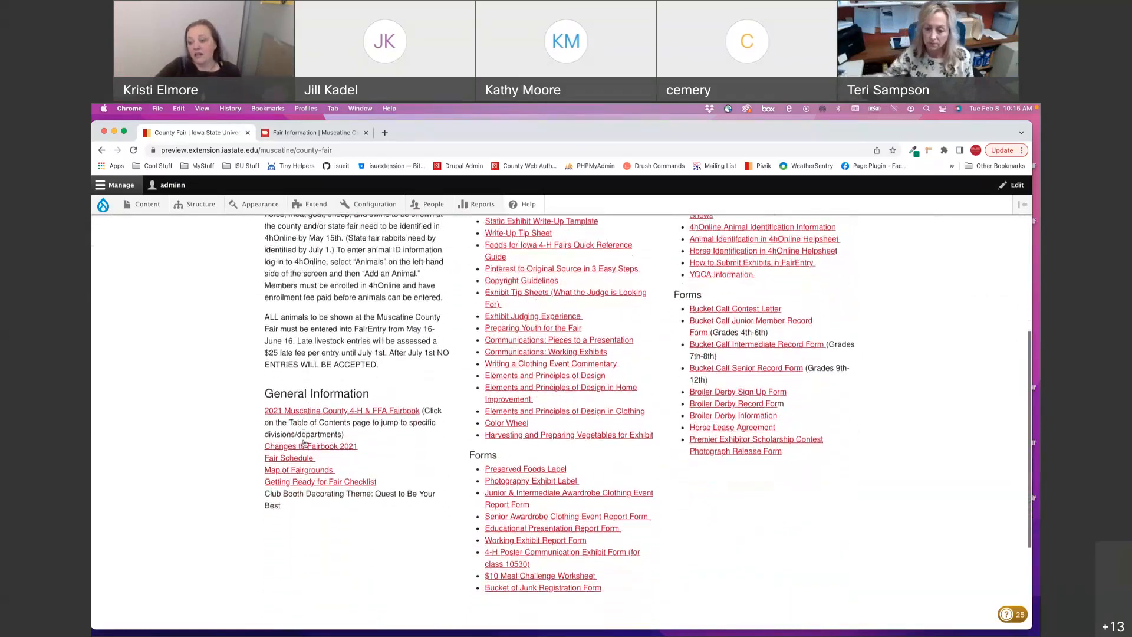
scroll(303, 439, up, 2)
scroll(304, 439, up, 4)
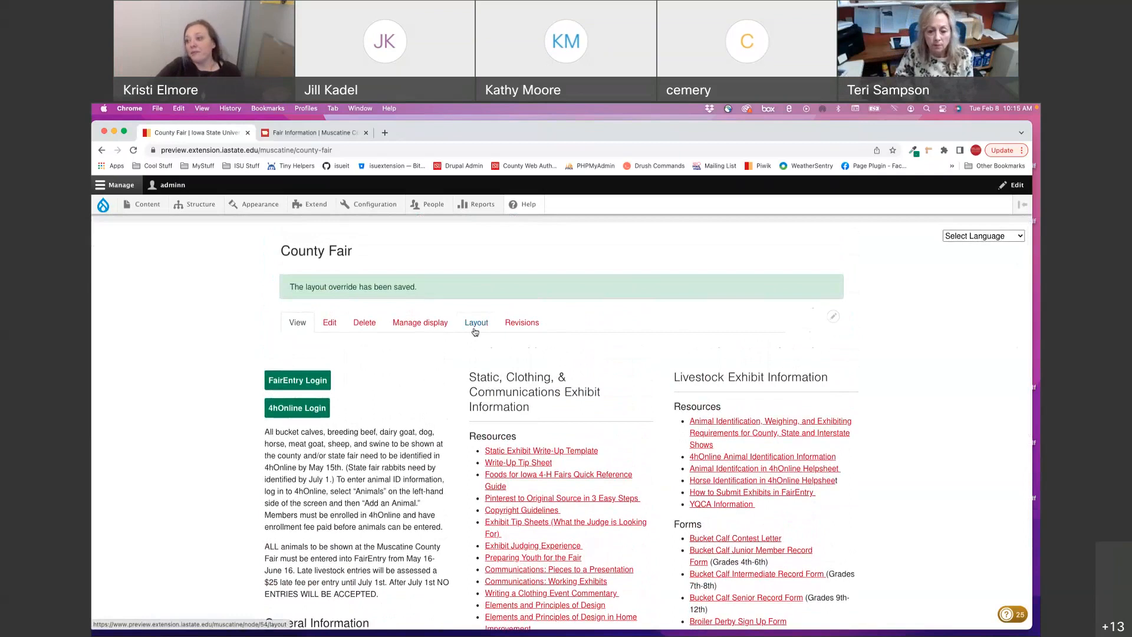
- Reopen the page's layout and set the 3 Column Layout's left/right paddings to Default paddings
click(475, 323)
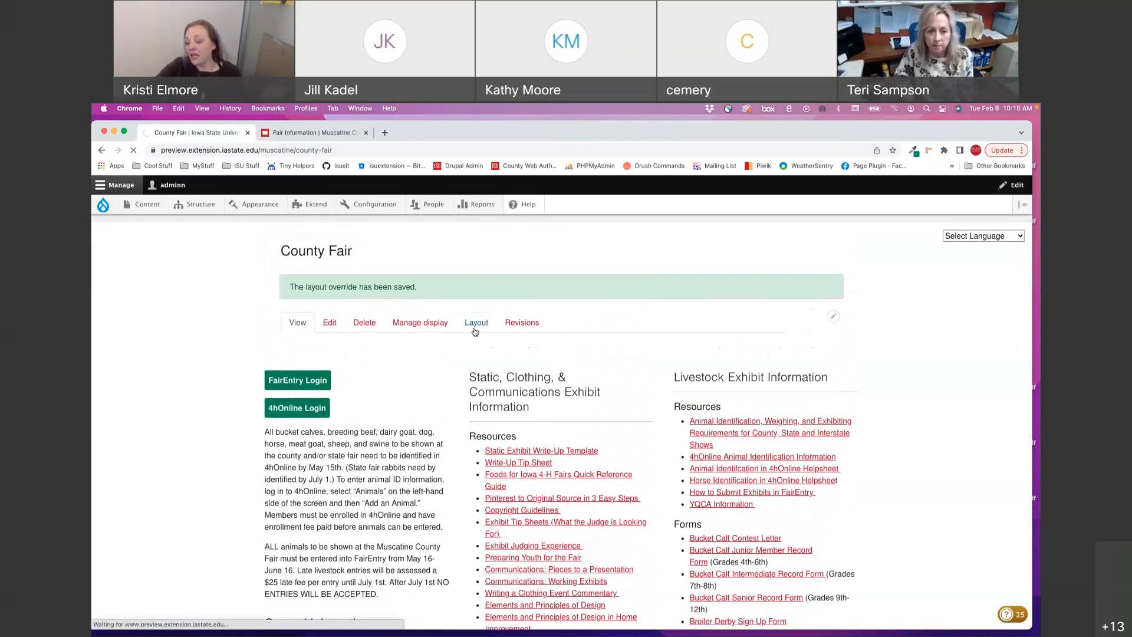
scroll(476, 449, down, 2)
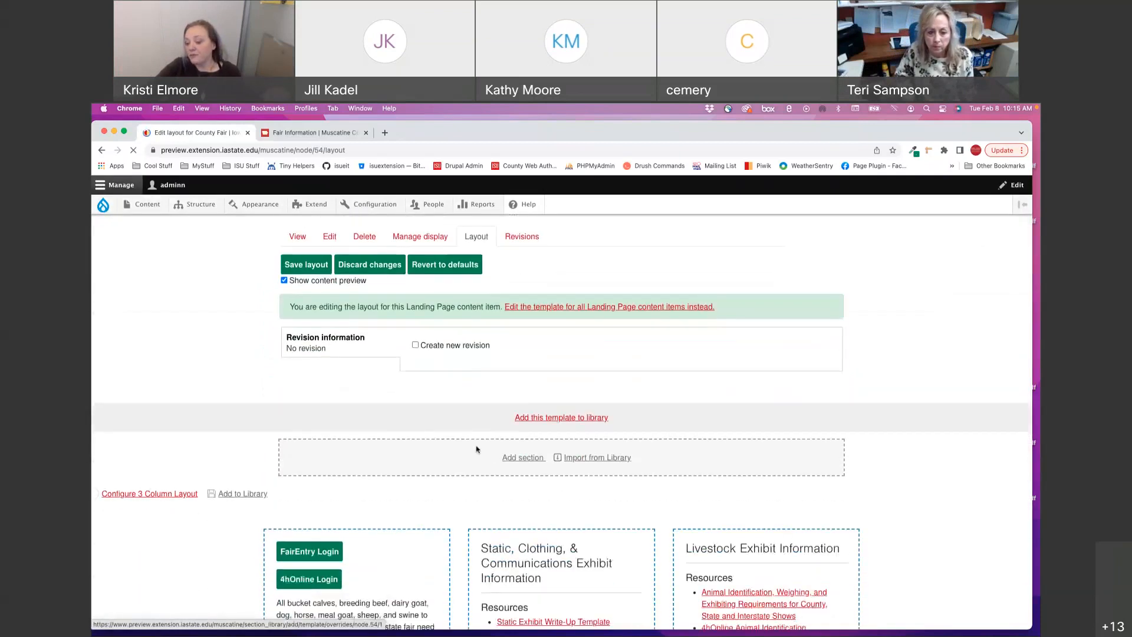
scroll(477, 449, down, 2)
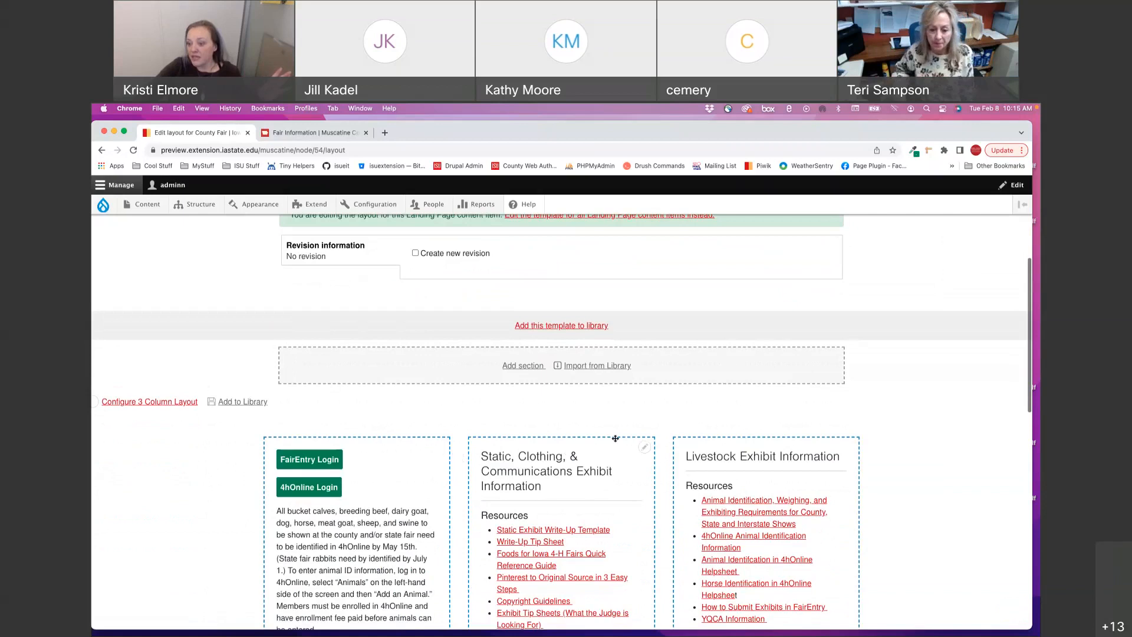
click(180, 403)
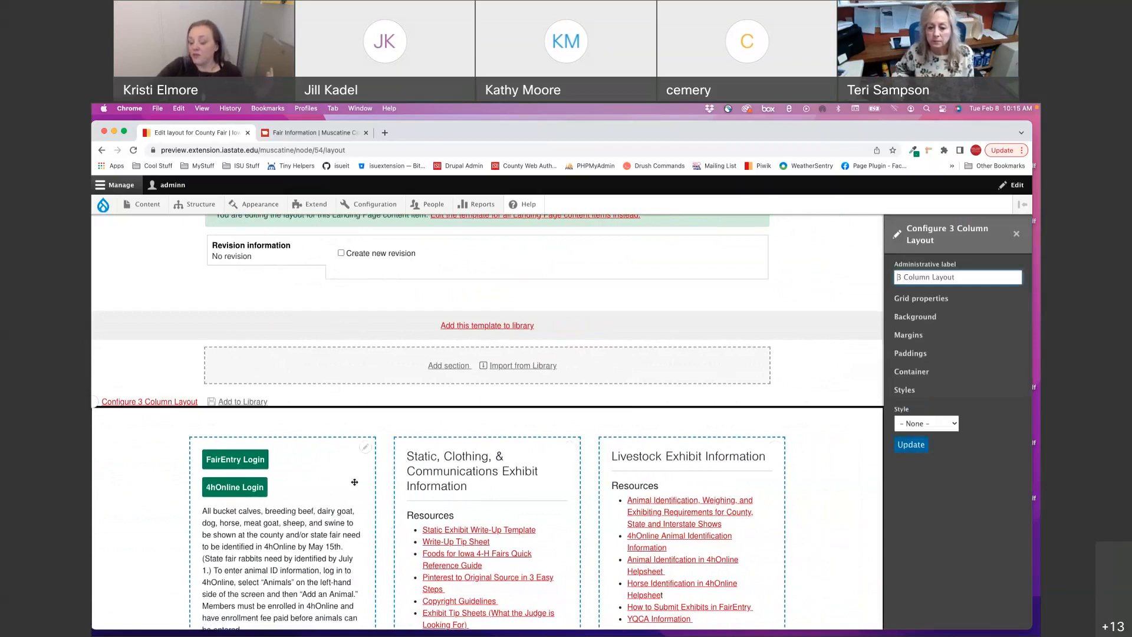
click(908, 353)
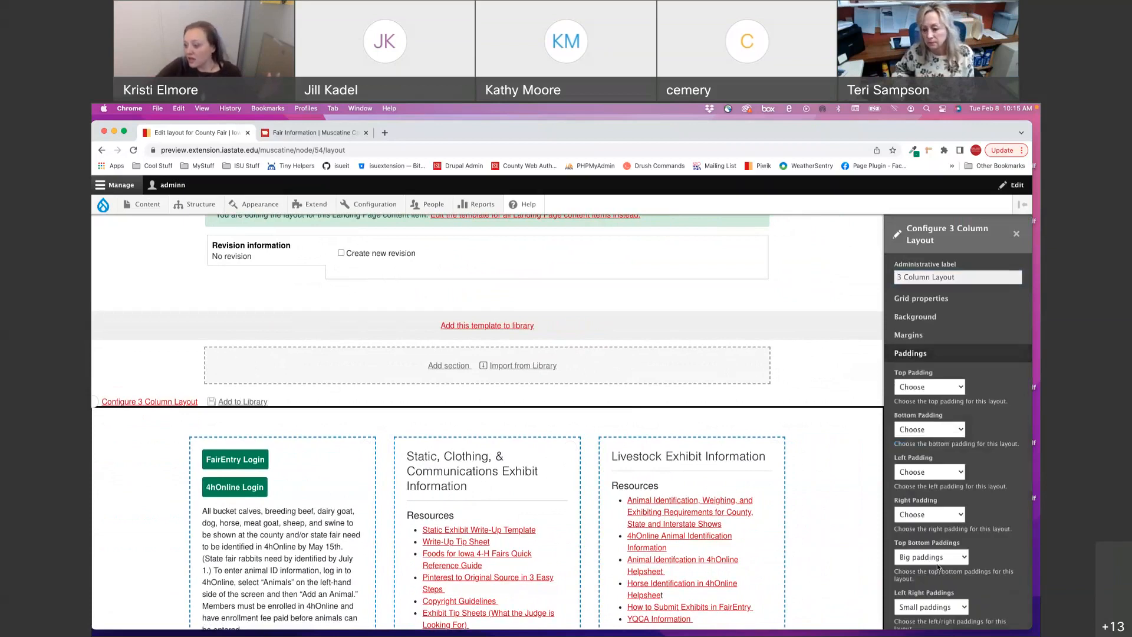
scroll(940, 561, down, 1)
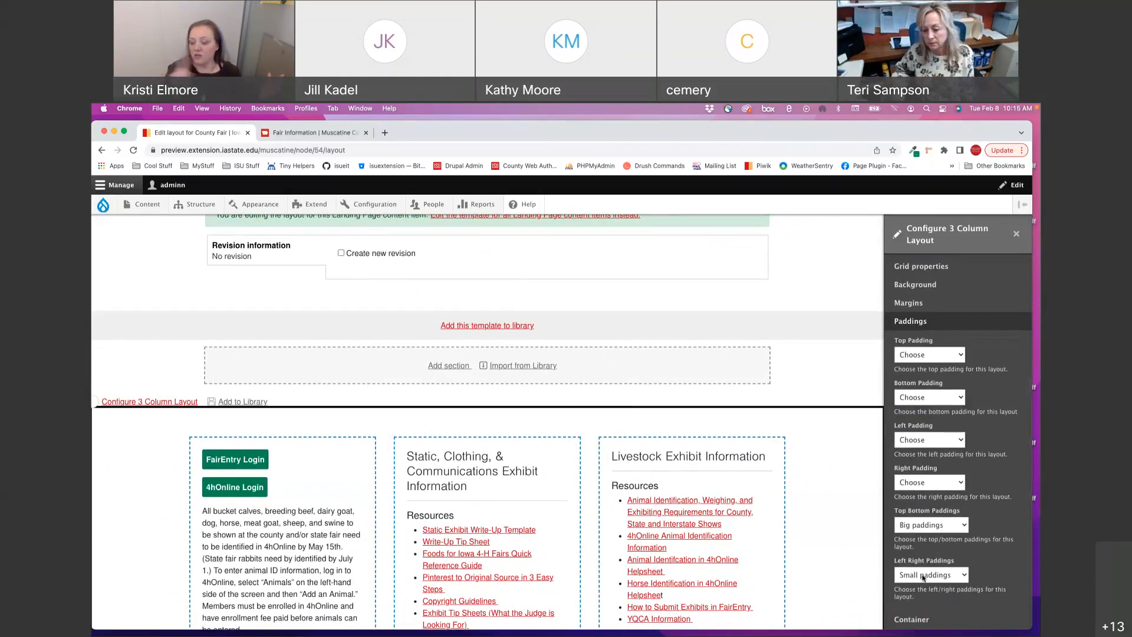
click(924, 575)
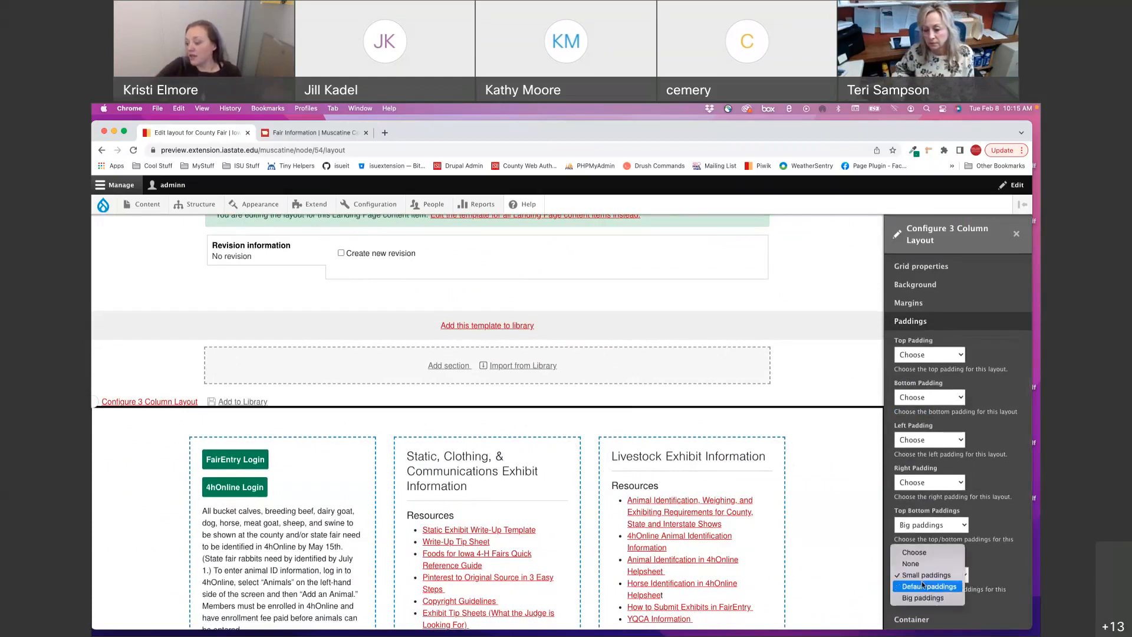
click(923, 584)
scroll(923, 584, down, 3)
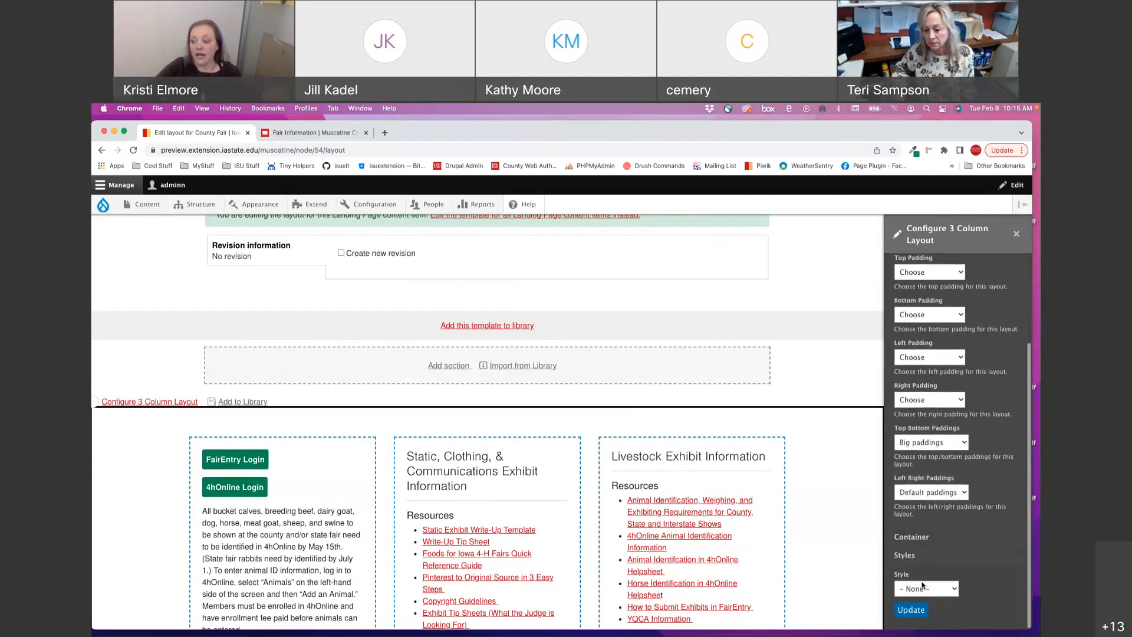
click(917, 605)
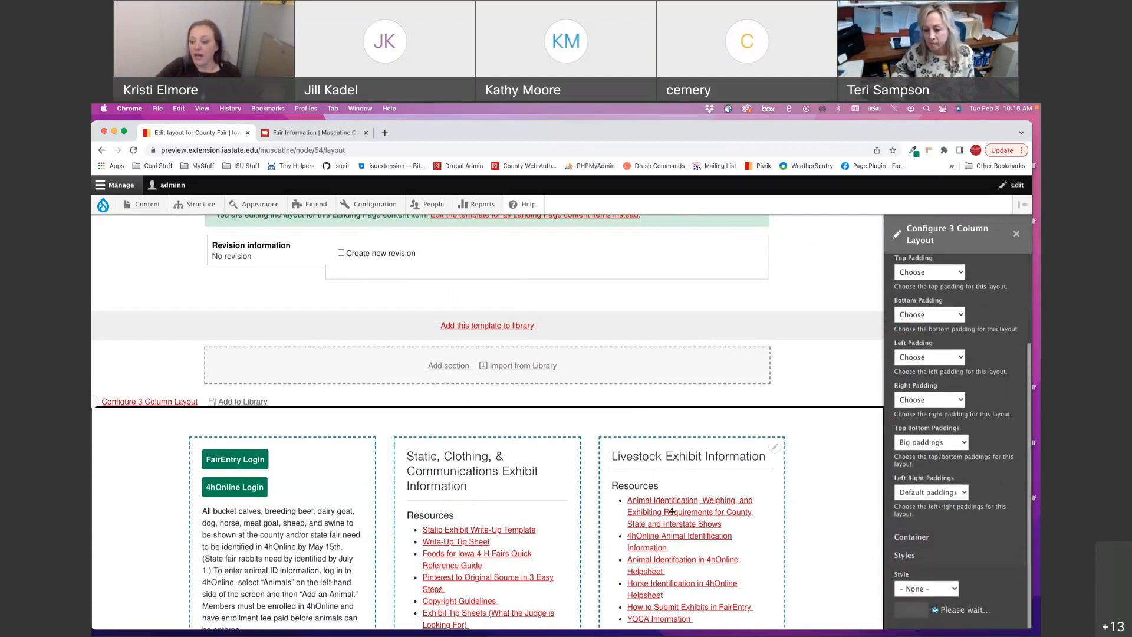
- Save the layout and check the column spacing on the County Fair page
scroll(277, 428, up, 5)
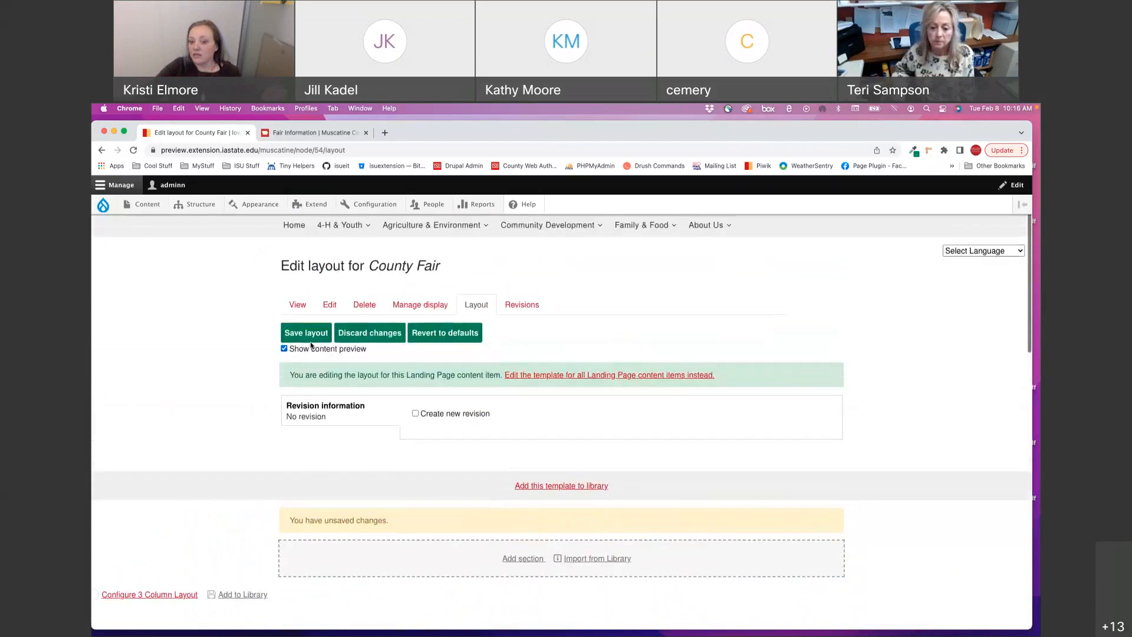
click(310, 340)
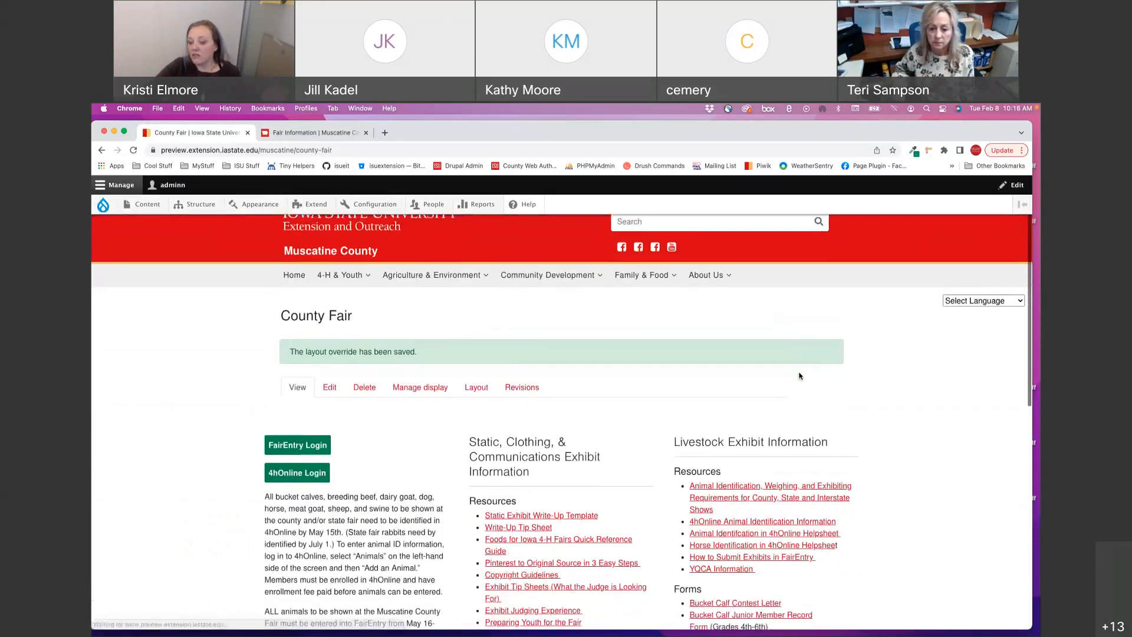
scroll(800, 375, down, 3)
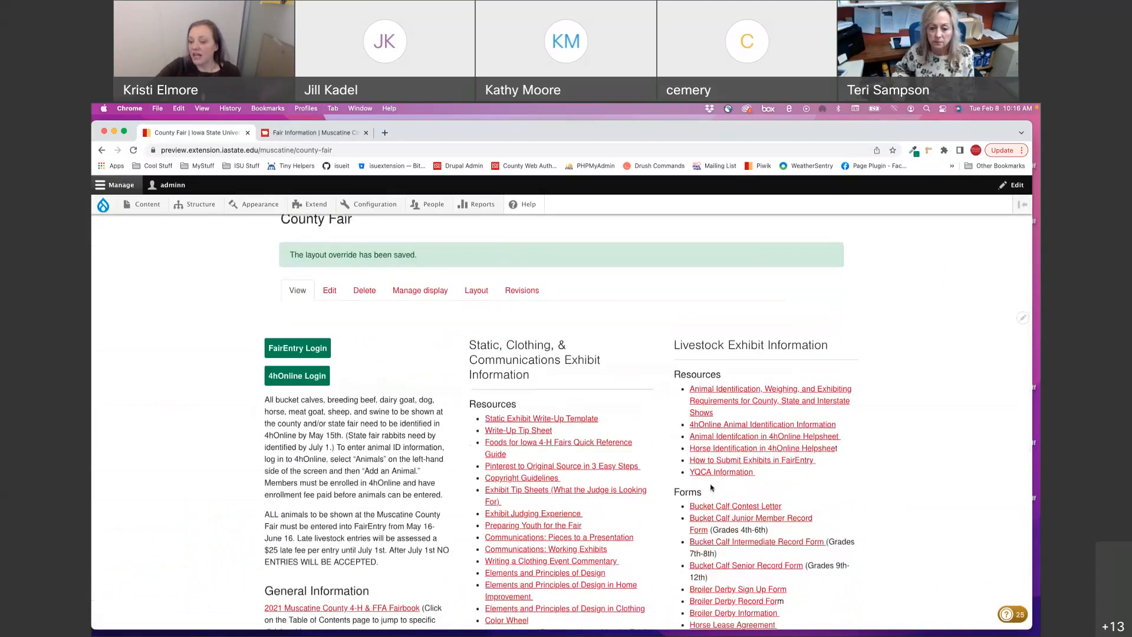
scroll(440, 392, down, 4)
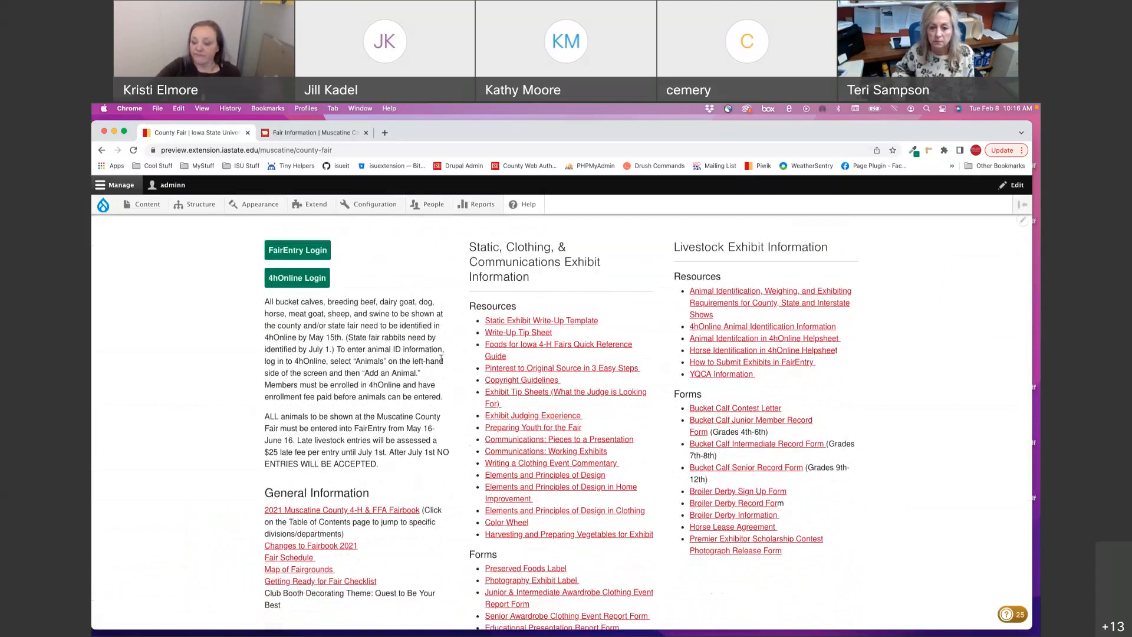
scroll(441, 358, up, 6)
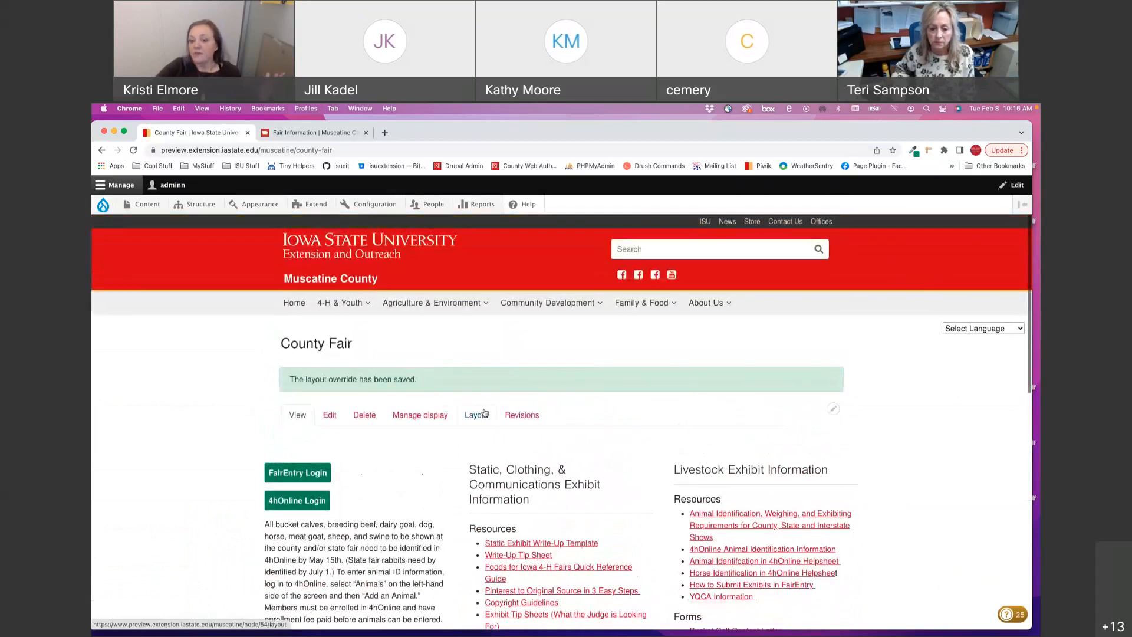
- Reopen the layout, import the One Column Layout above the three-column section and move the login and General Information block into it
click(485, 413)
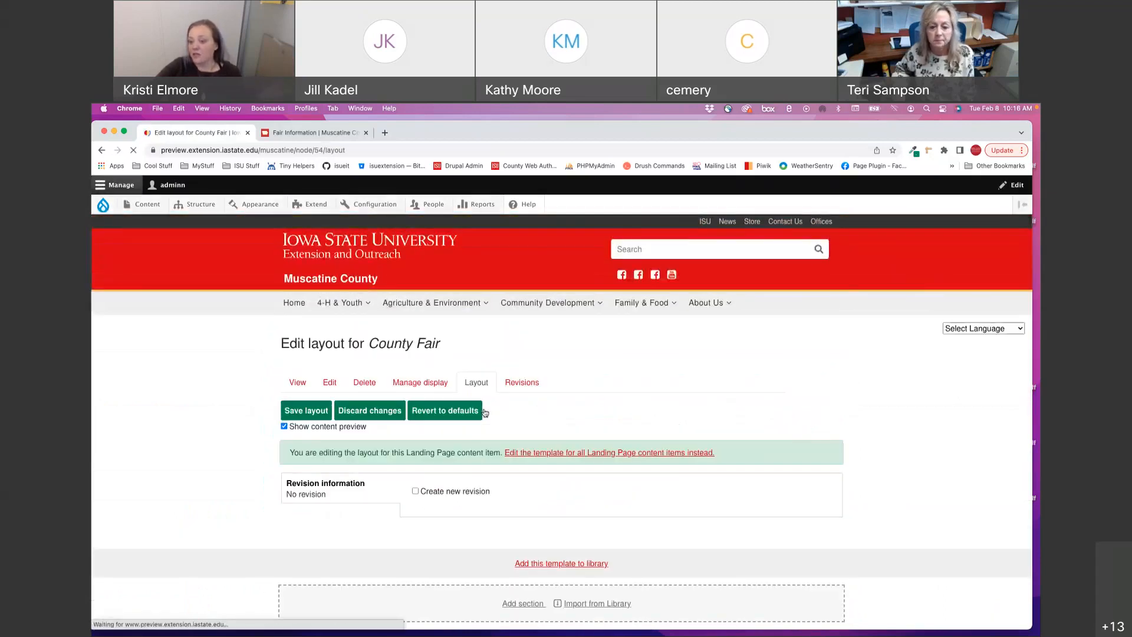
scroll(484, 413, down, 3)
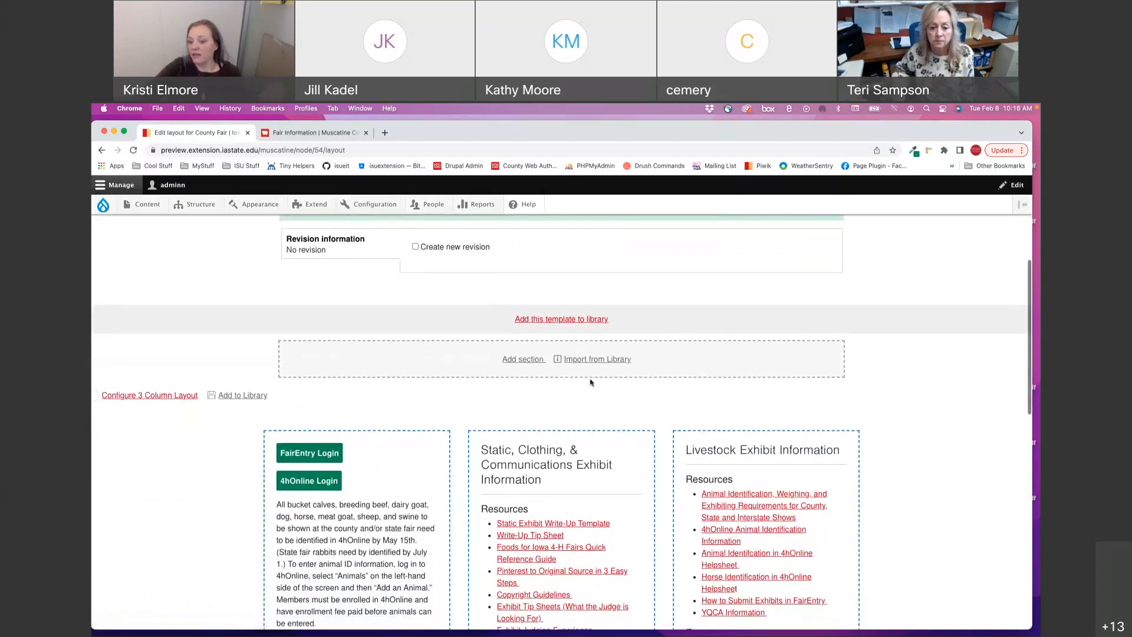
click(599, 365)
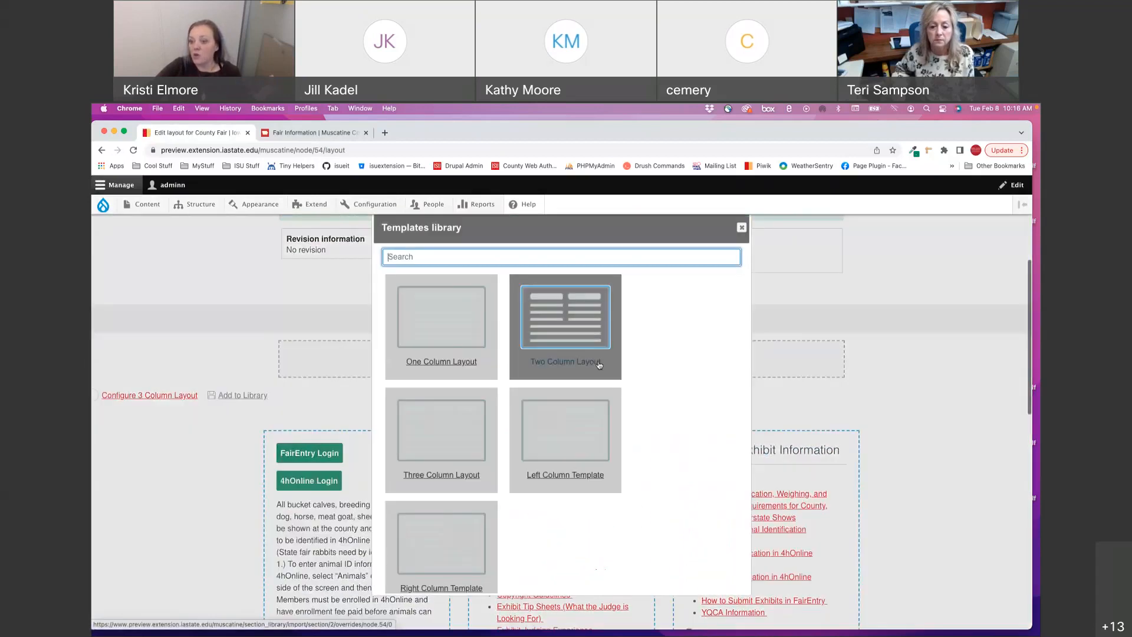
click(466, 340)
scroll(377, 438, down, 3)
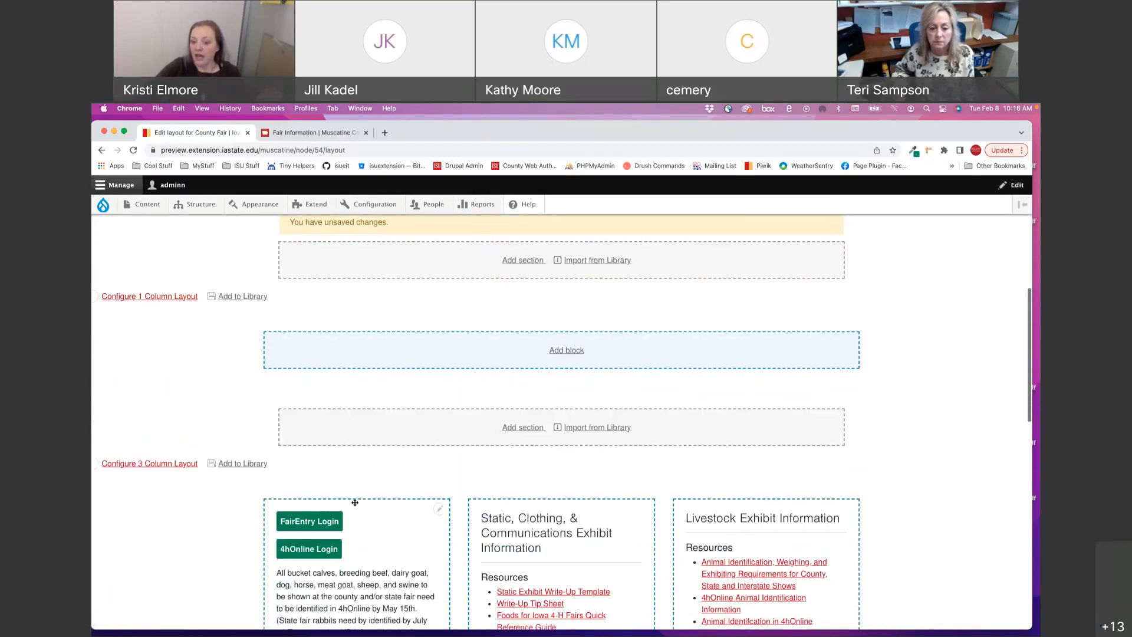
drag(354, 501, 963, 430)
scroll(772, 465, down, 10)
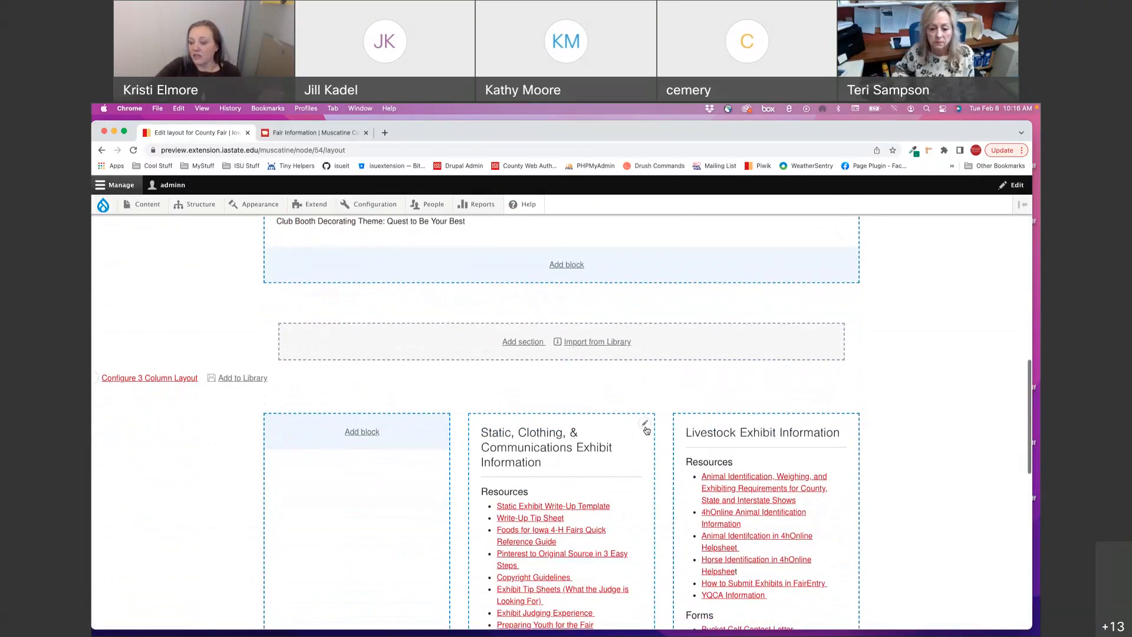
click(645, 424)
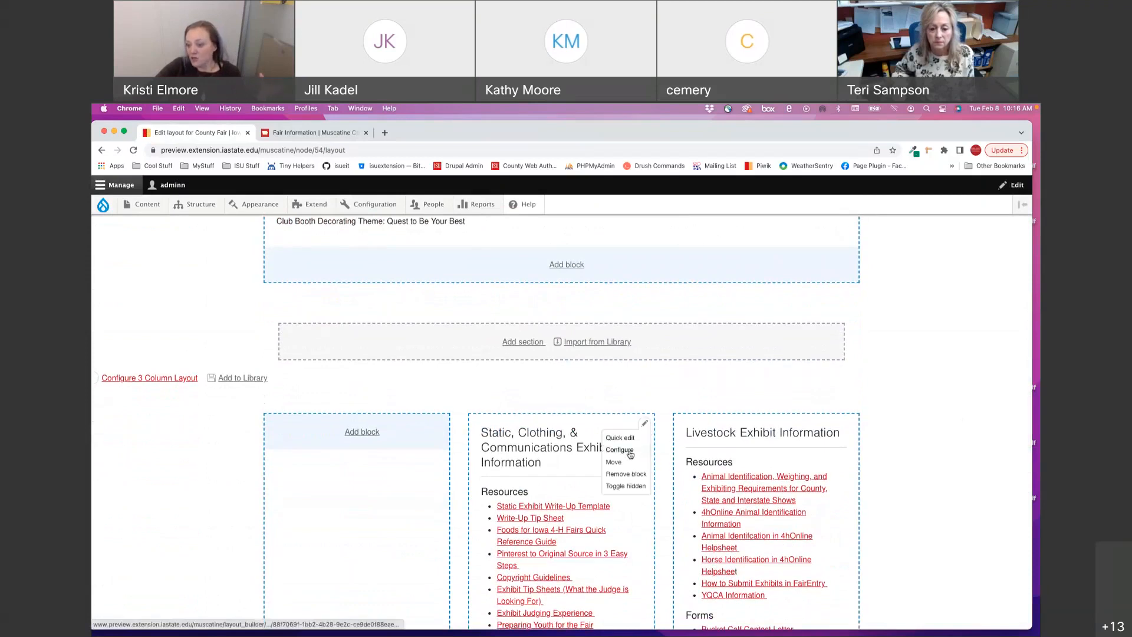
click(630, 453)
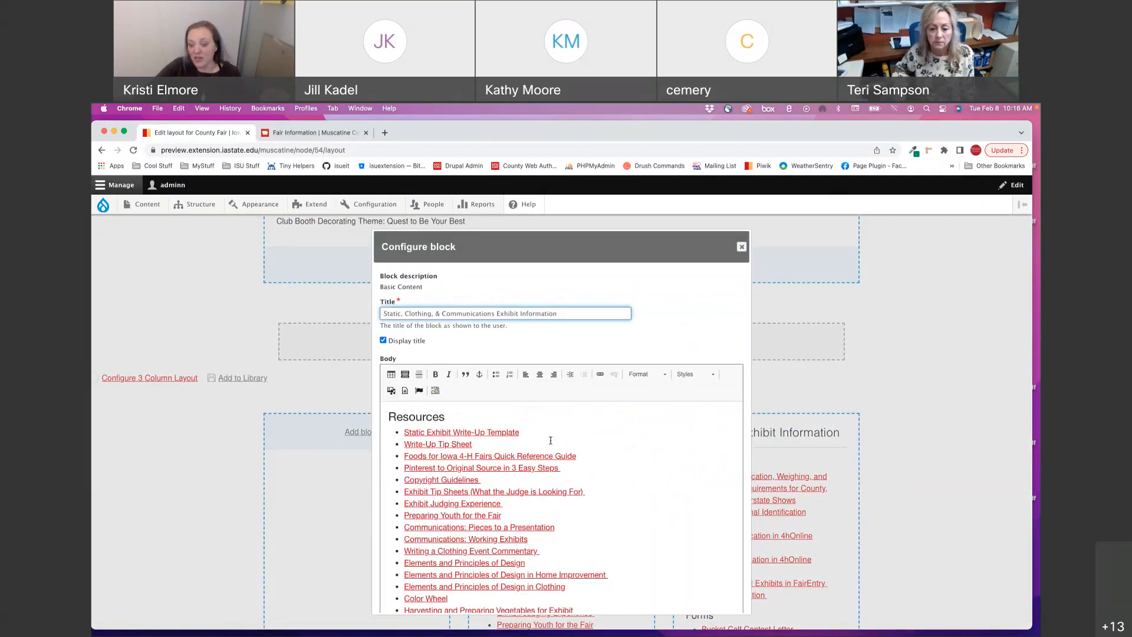
click(624, 488)
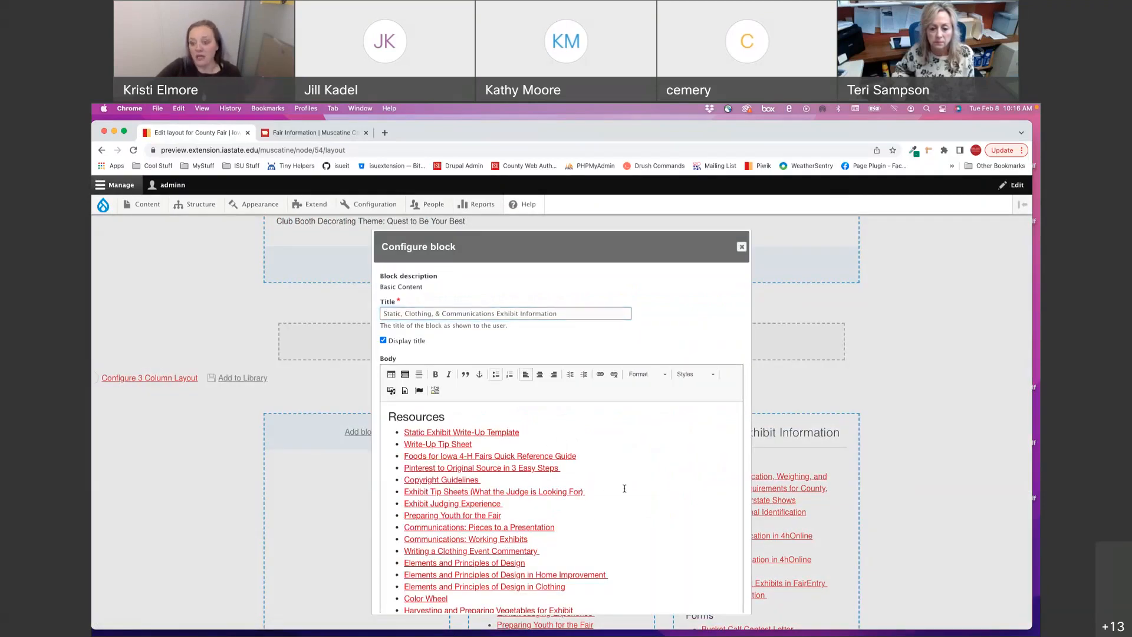
key(super+a)
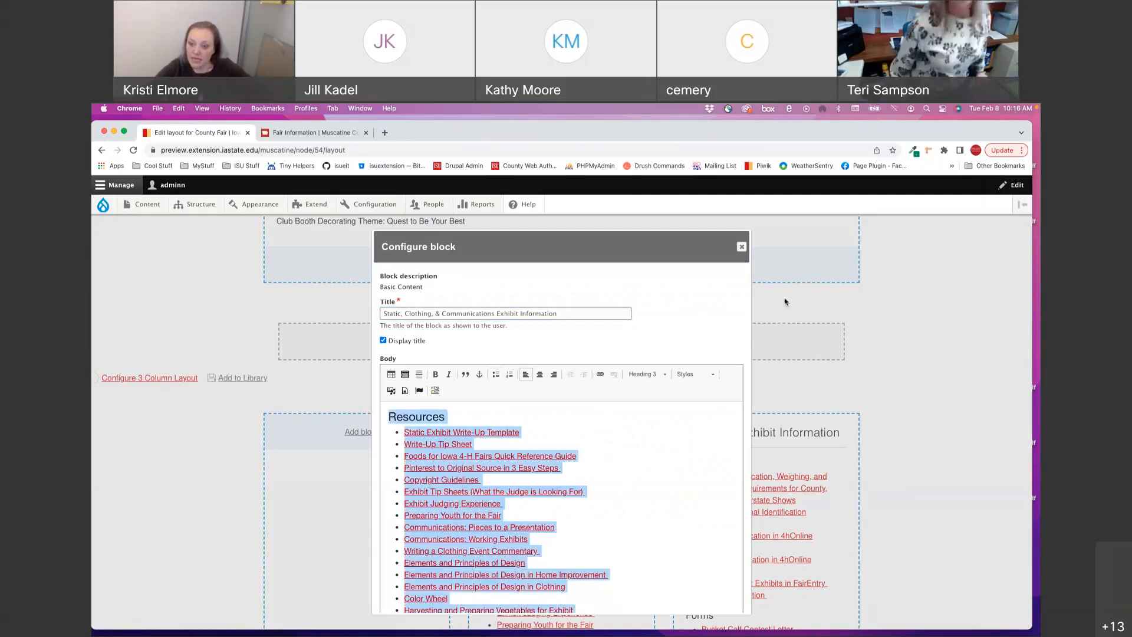
click(741, 247)
- Open the configuration of the Fair Information block in the one-column section
scroll(566, 328, up, 4)
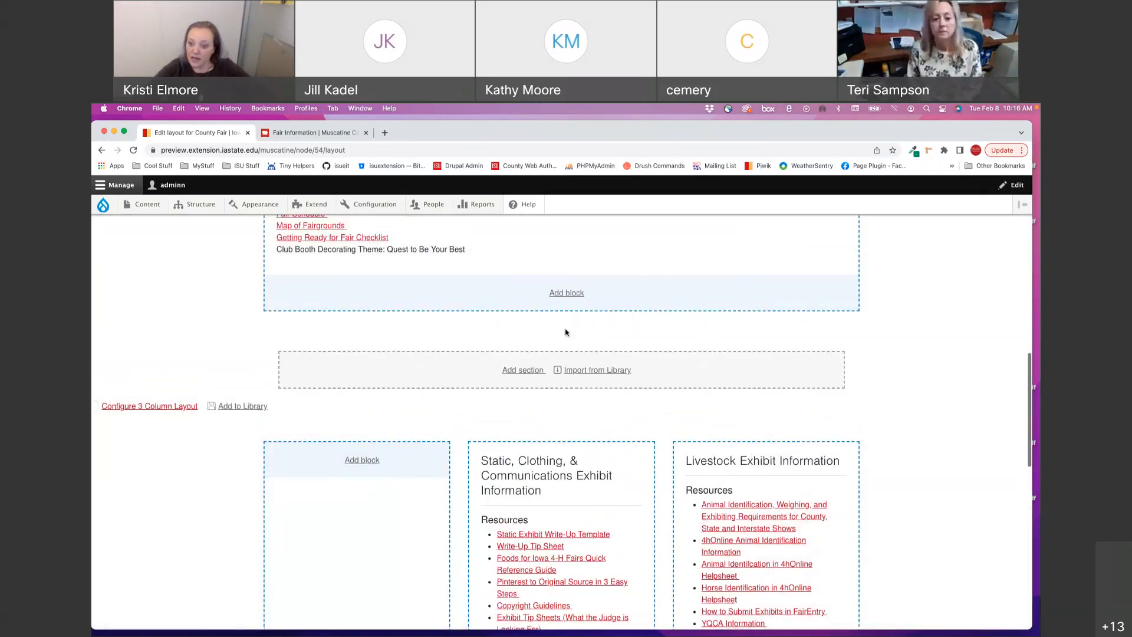
scroll(650, 281, up, 5)
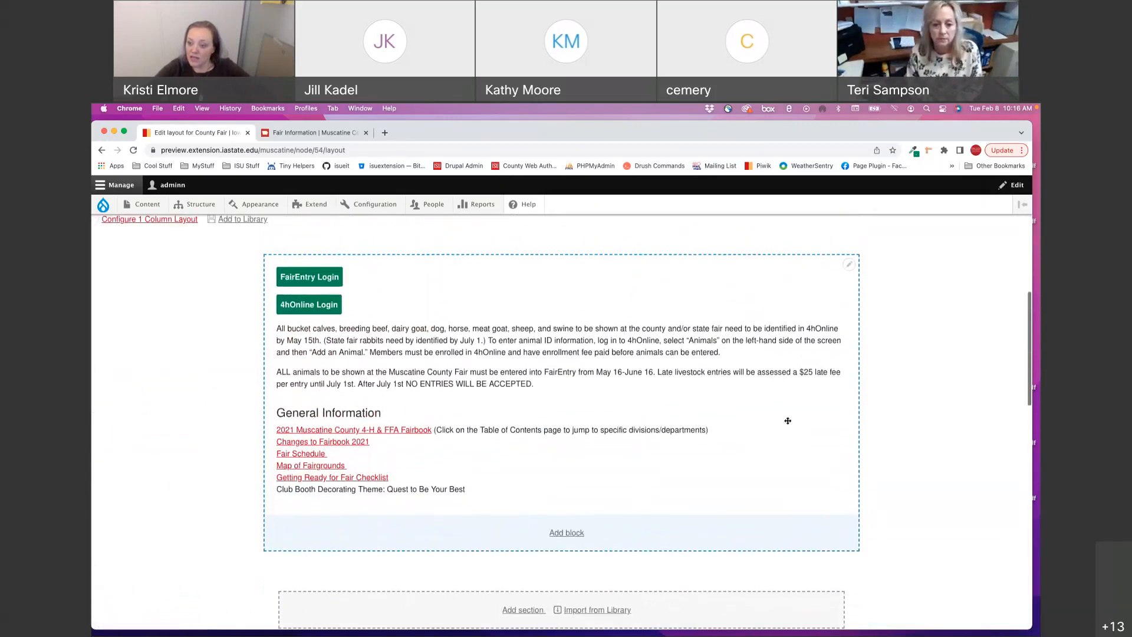
click(848, 264)
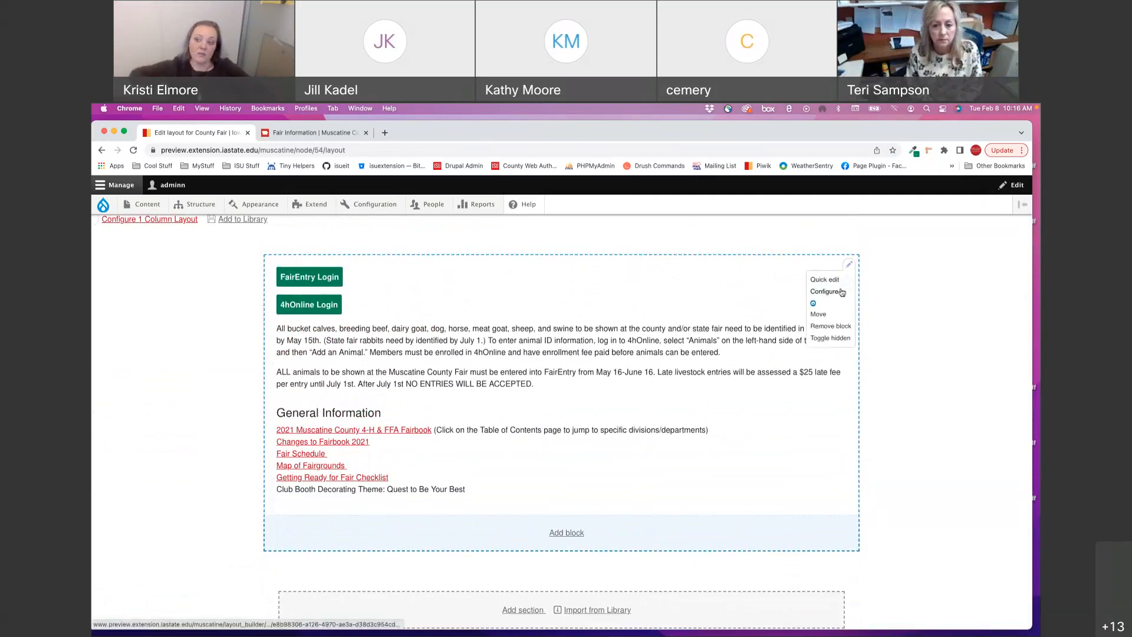
click(842, 291)
scroll(644, 493, down, 5)
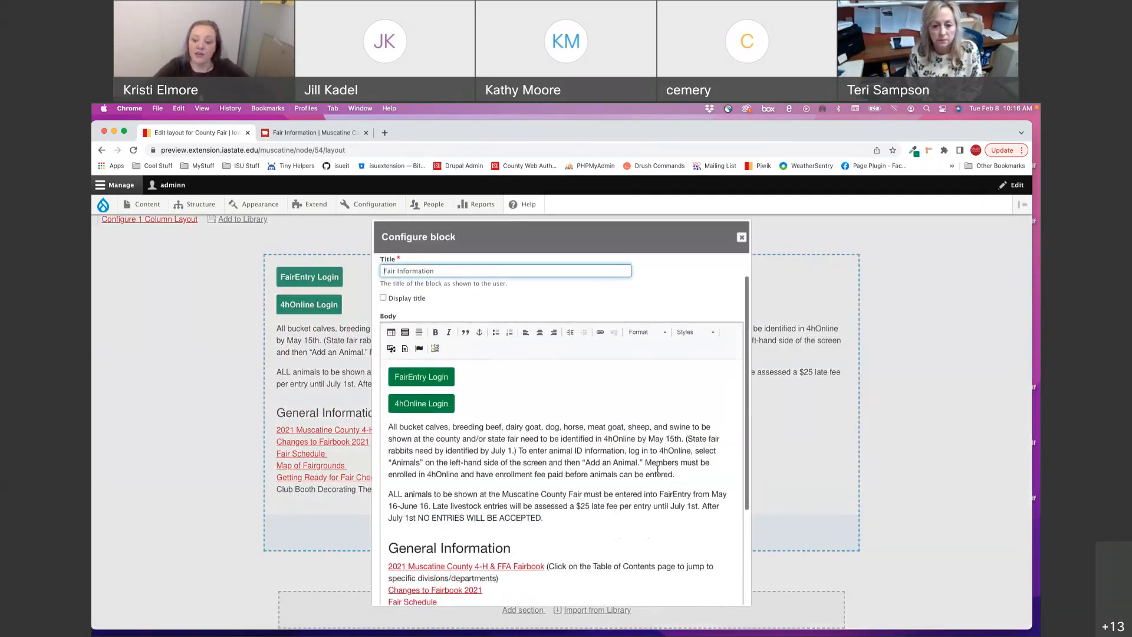
- Insert an accordion below the Club Booth Decorating Theme line in the block's body, leaving an empty line above it
key(Return)
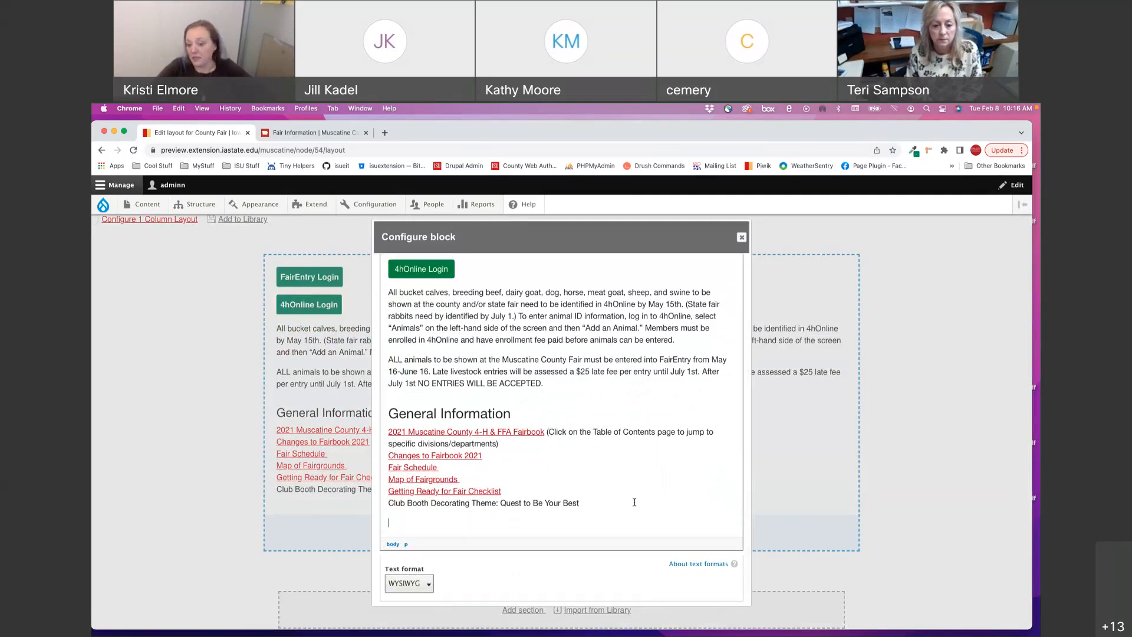
scroll(613, 563, up, 3)
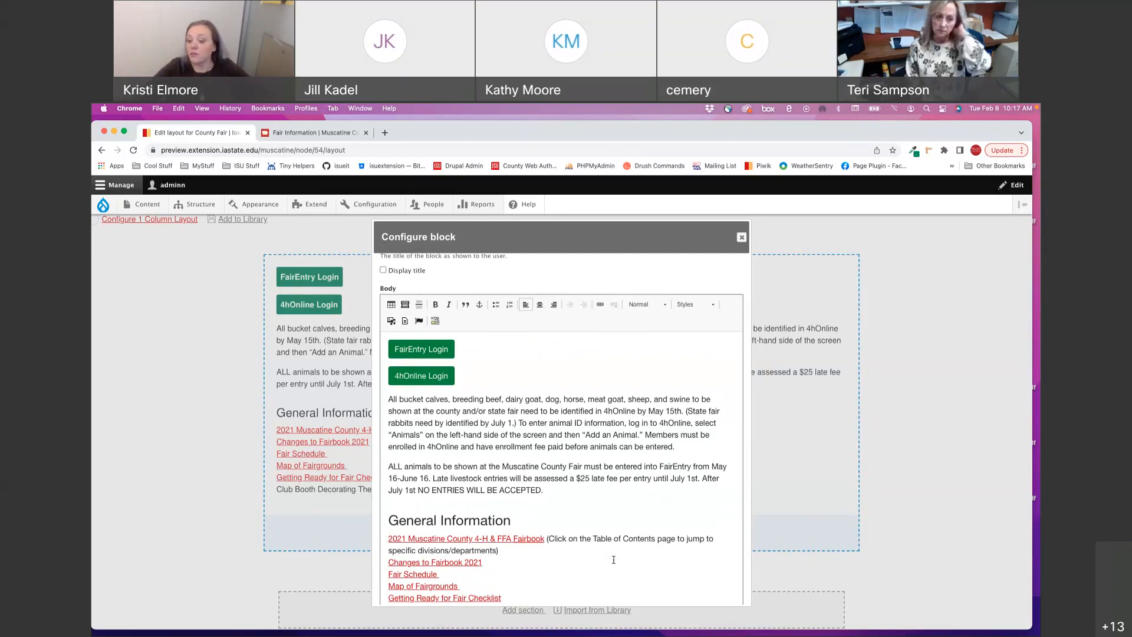
scroll(614, 559, down, 1)
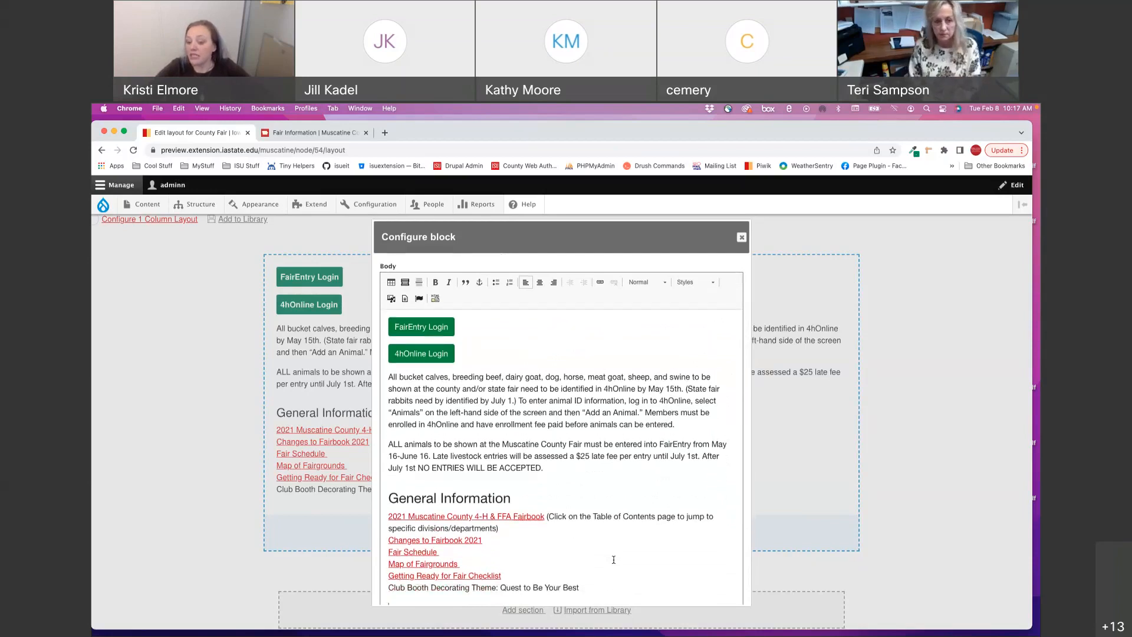
scroll(613, 560, up, 1)
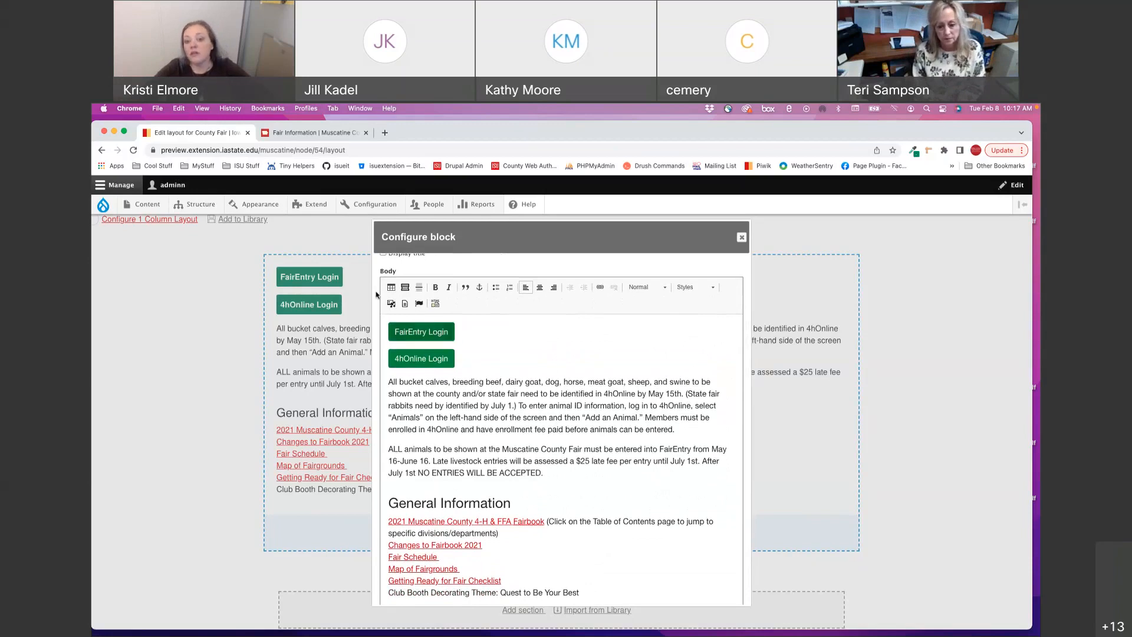
click(406, 289)
scroll(506, 404, down, 1)
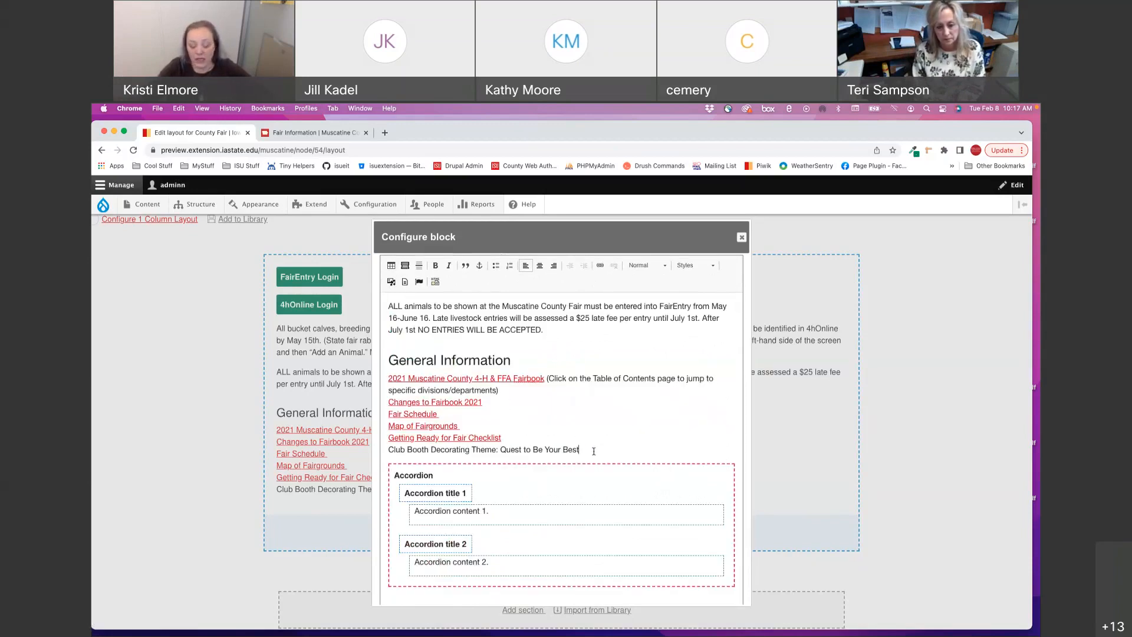
key(Return)
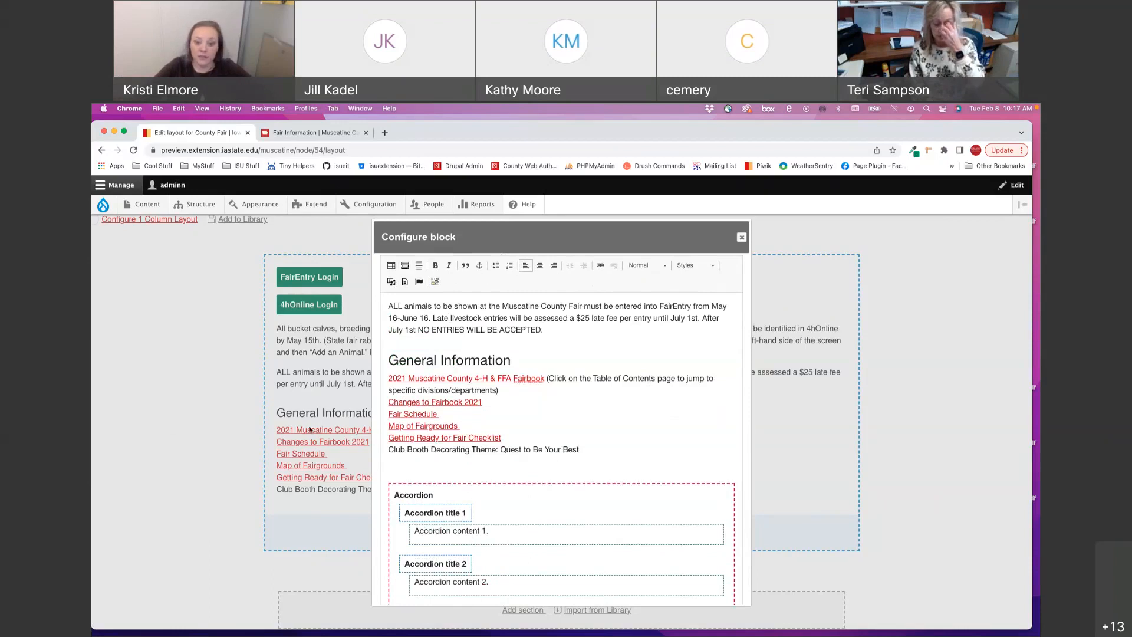
- Copy the "Static, Clothing, & Communications Exhibit Information" heading from the old Fair Information page into the empty line above the accordion
scroll(554, 473, down, 5)
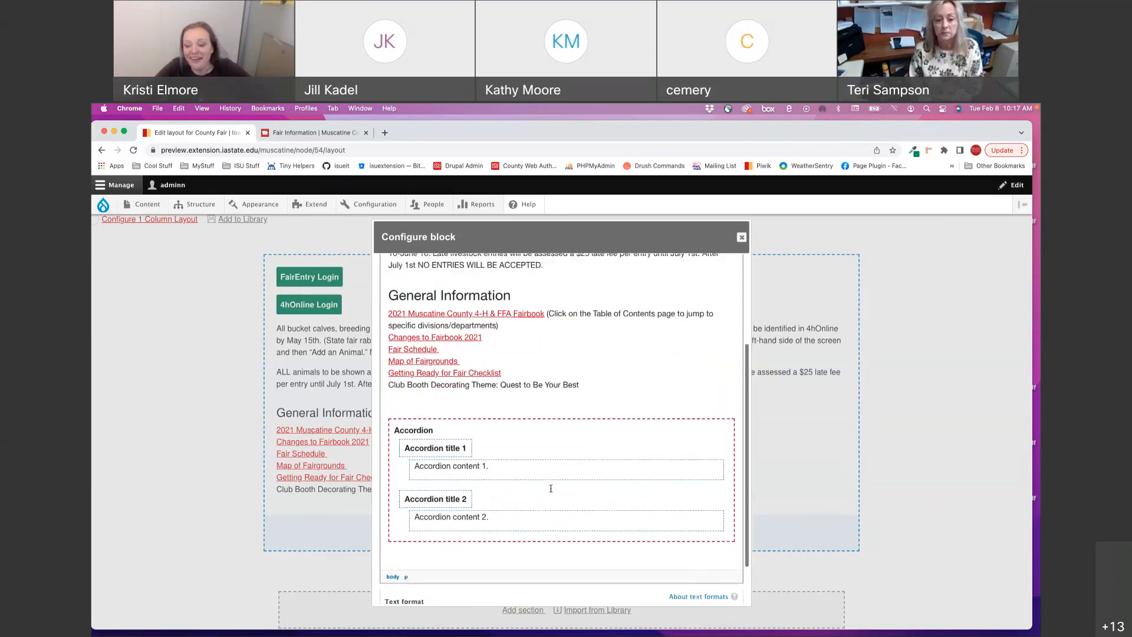
click(297, 139)
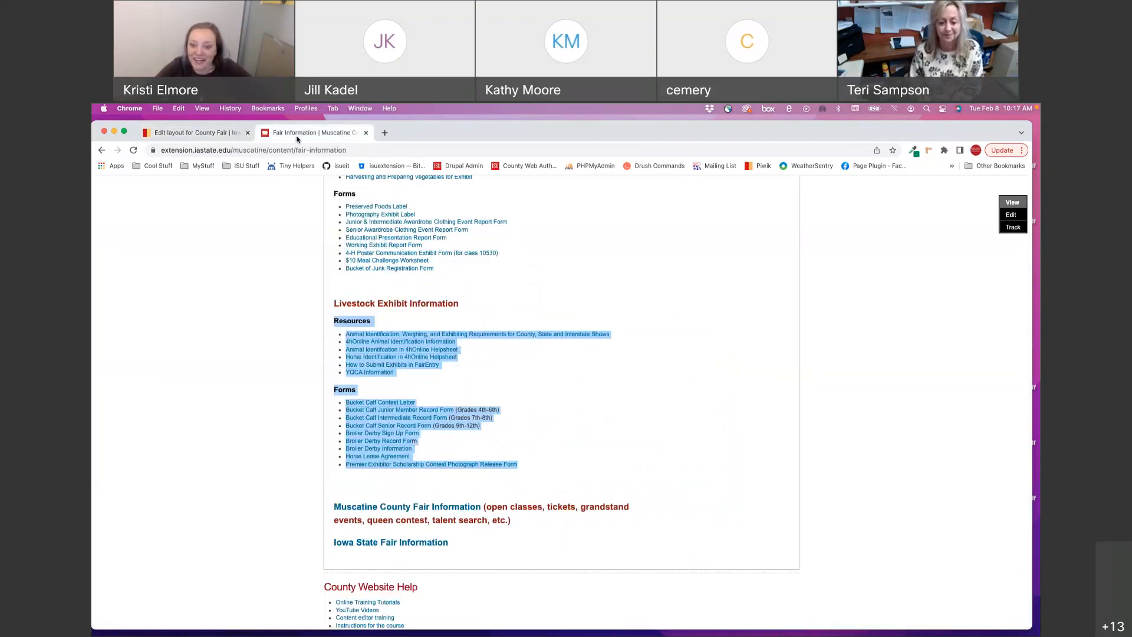
click(420, 272)
scroll(420, 271, up, 2)
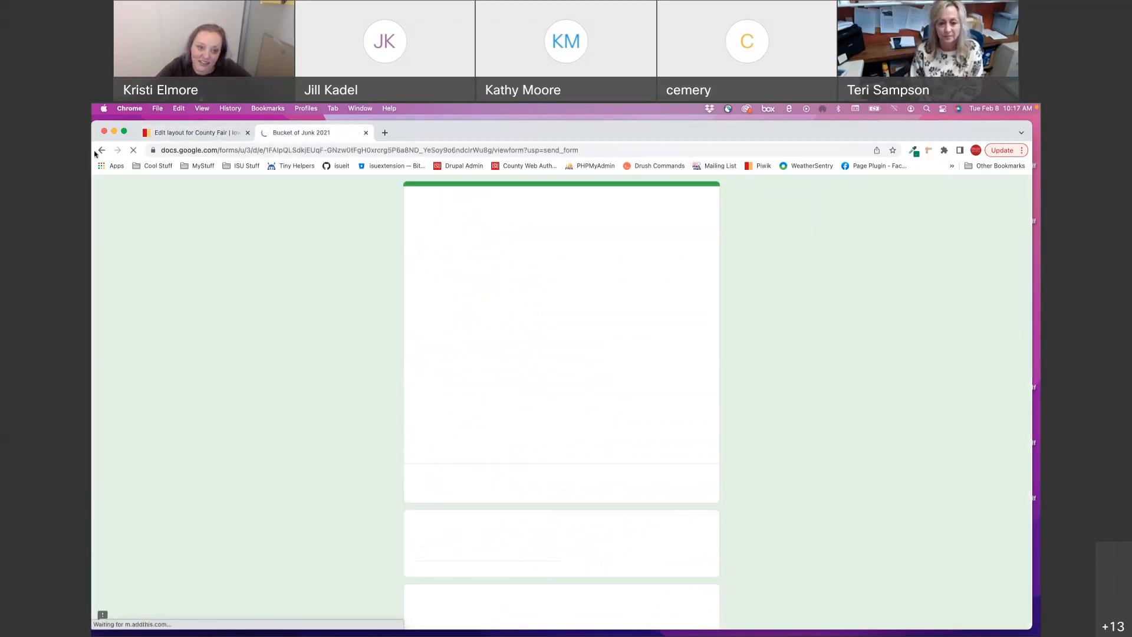
key(super+bracketleft)
scroll(625, 428, up, 5)
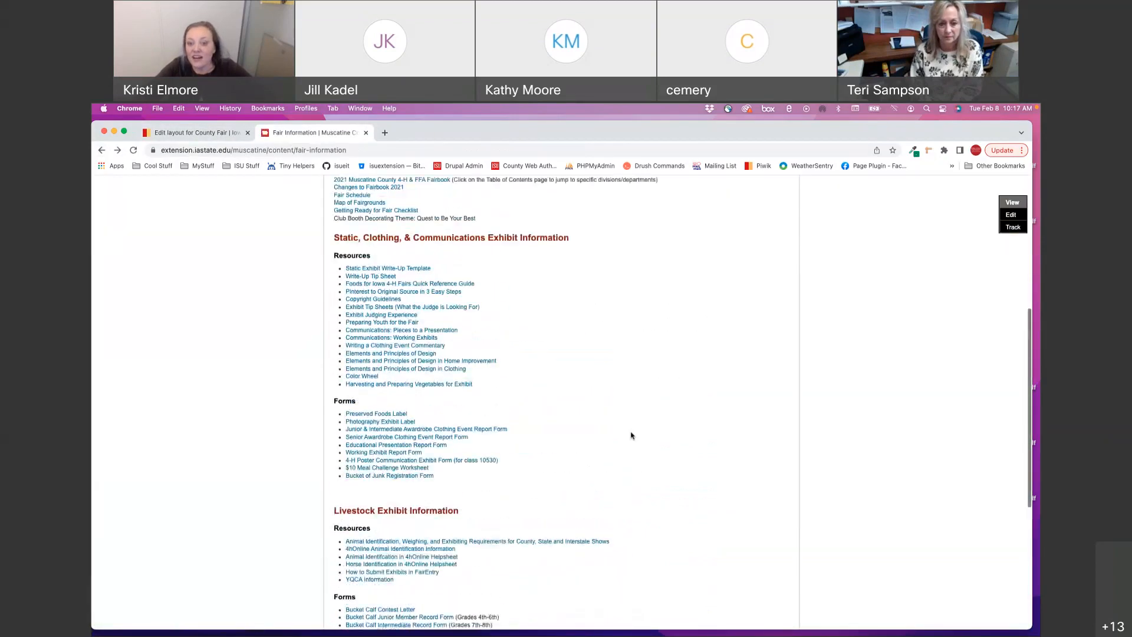
double_click(509, 376)
triple_click(509, 376)
key(super+c)
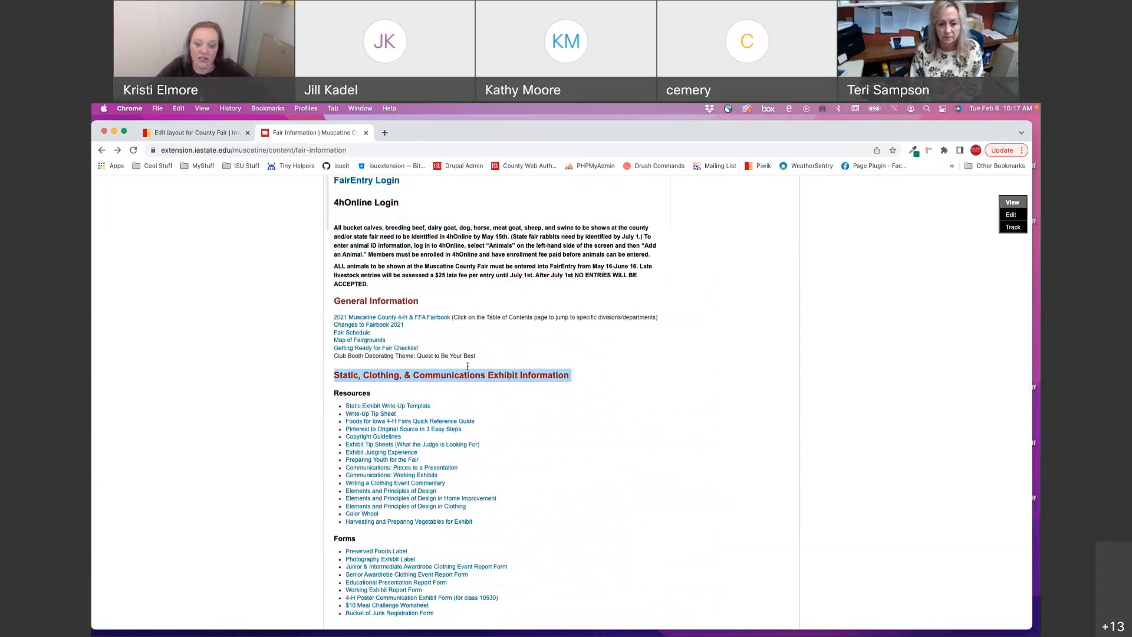
click(202, 133)
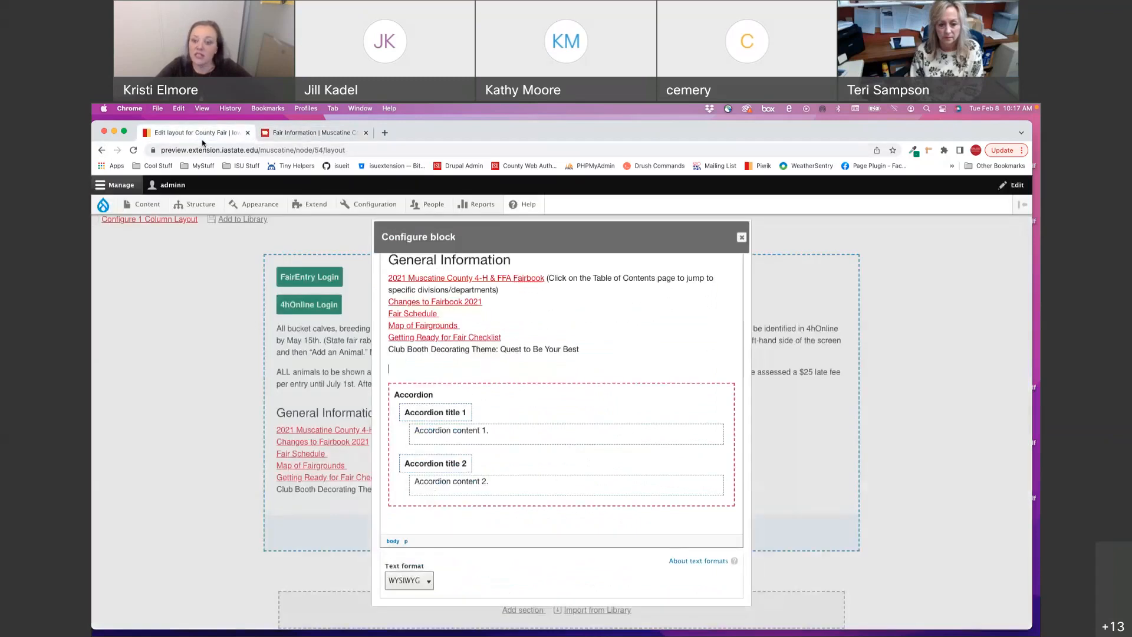
key(super+v)
- Compare the heading levels of the pasted exhibit heading and the General Information heading
triple_click(522, 377)
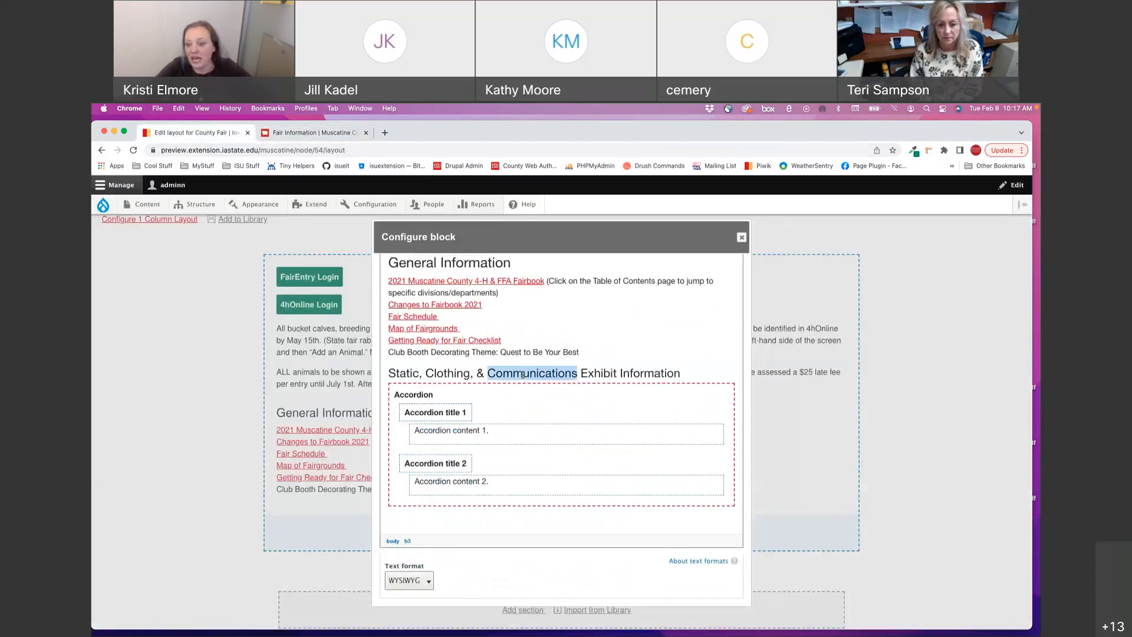
scroll(747, 332, up, 3)
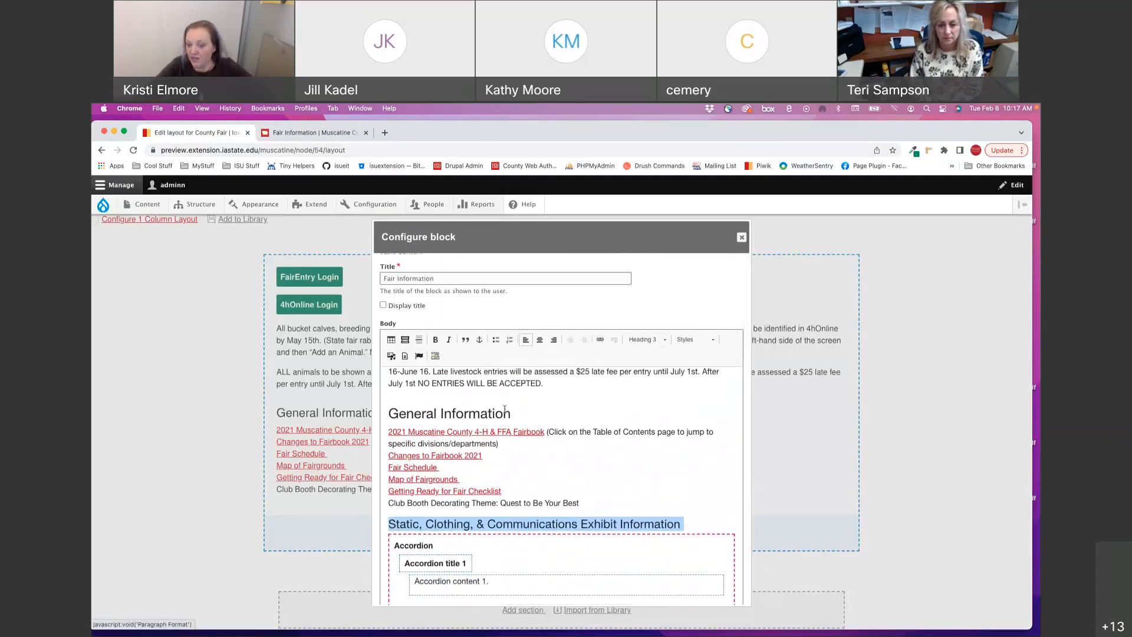
click(394, 416)
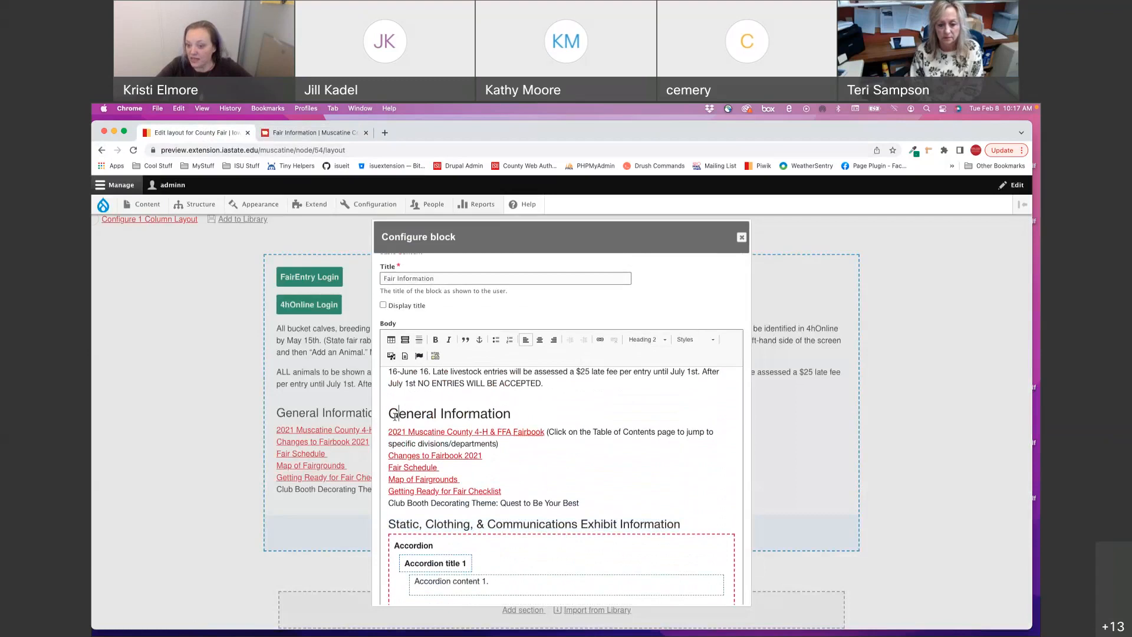
triple_click(418, 523)
scroll(412, 512, down, 1)
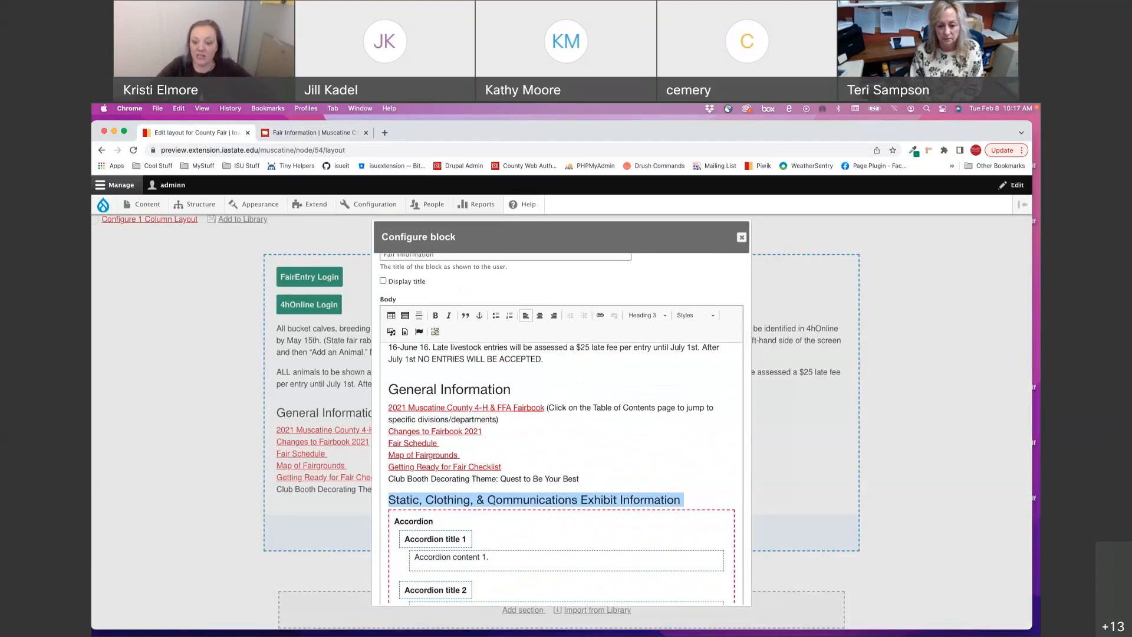
- Copy the Resources link list under Static, Clothing, & Communications from the old page and return to the County Fair layout editor
click(319, 139)
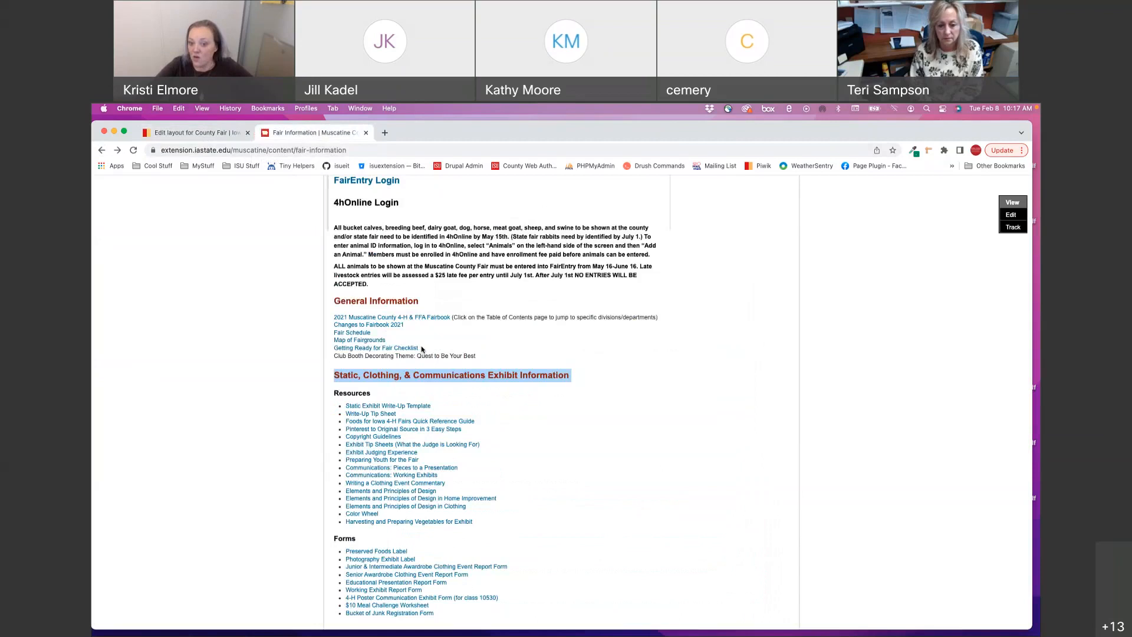
drag(494, 524, 313, 413)
key(super+c)
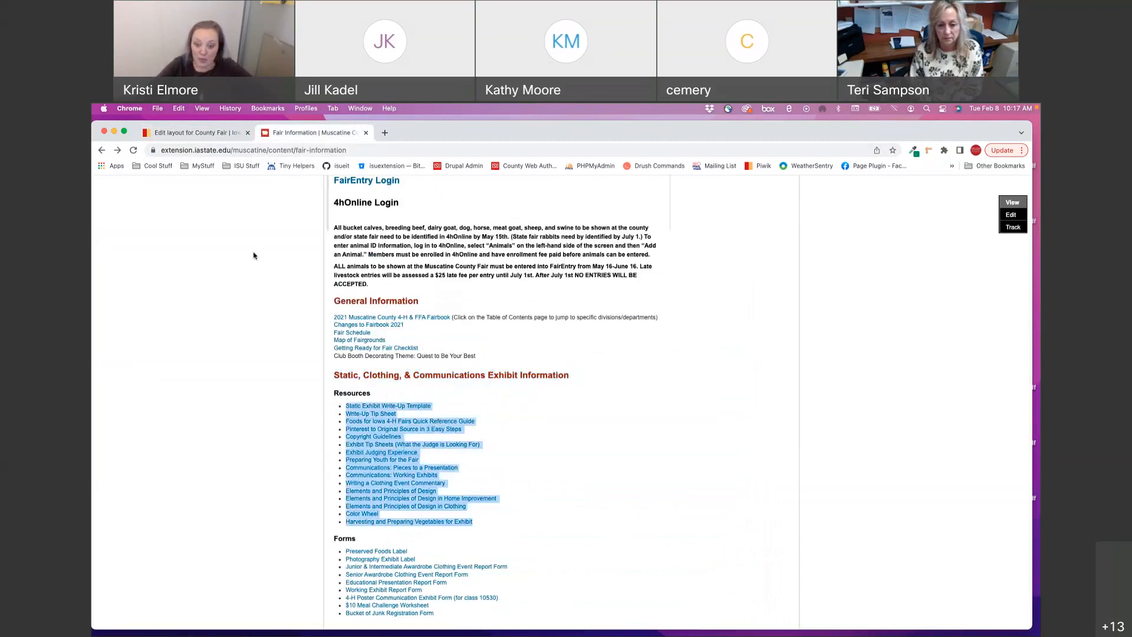
click(195, 133)
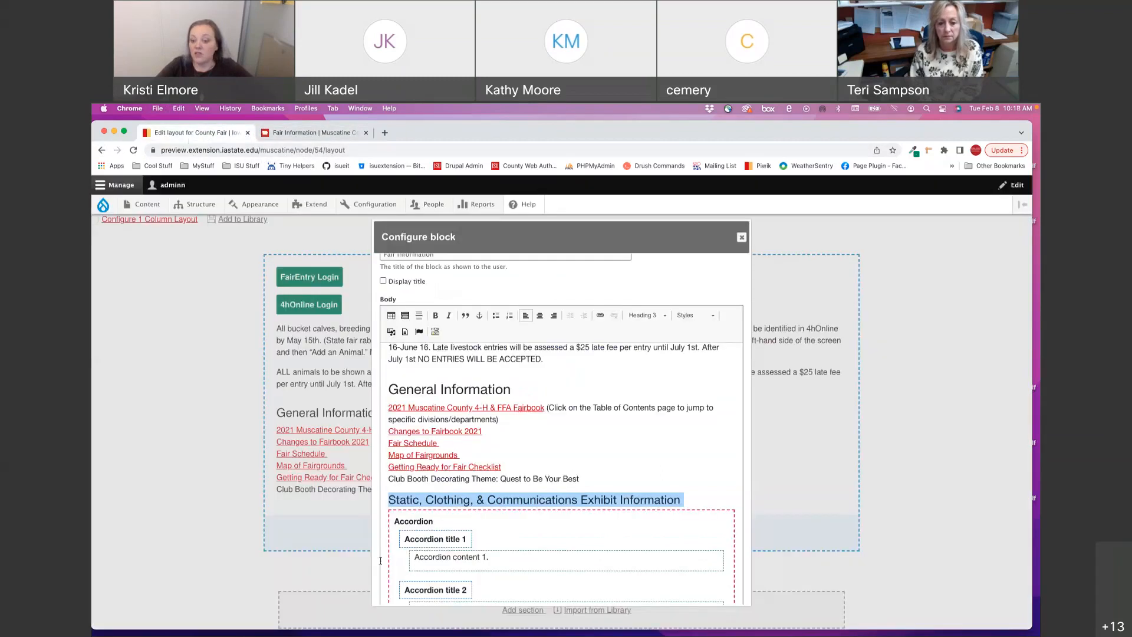
- Title the first accordion item "Resources" and the second one "Forms"
triple_click(420, 540)
text(Resources)
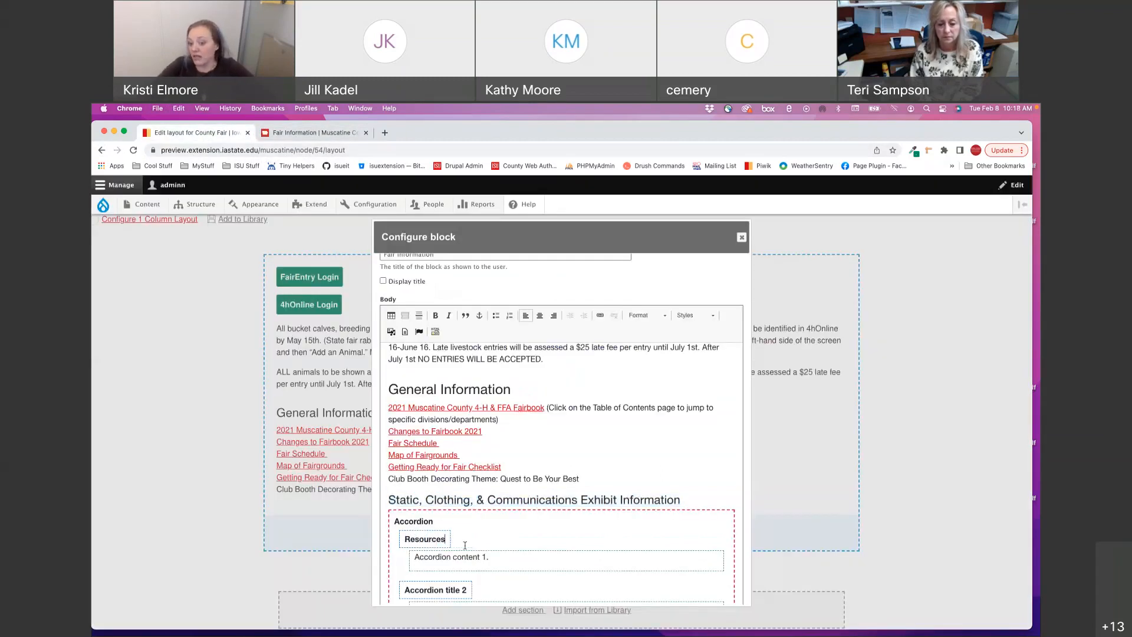
scroll(465, 545, down, 2)
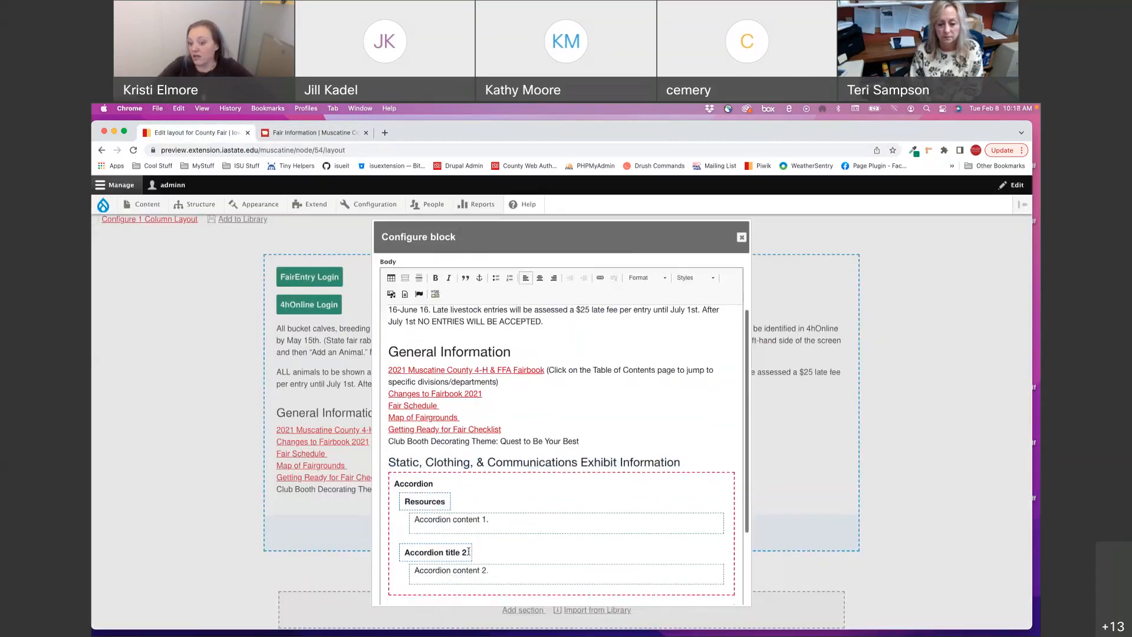
triple_click(452, 544)
text(Forms)
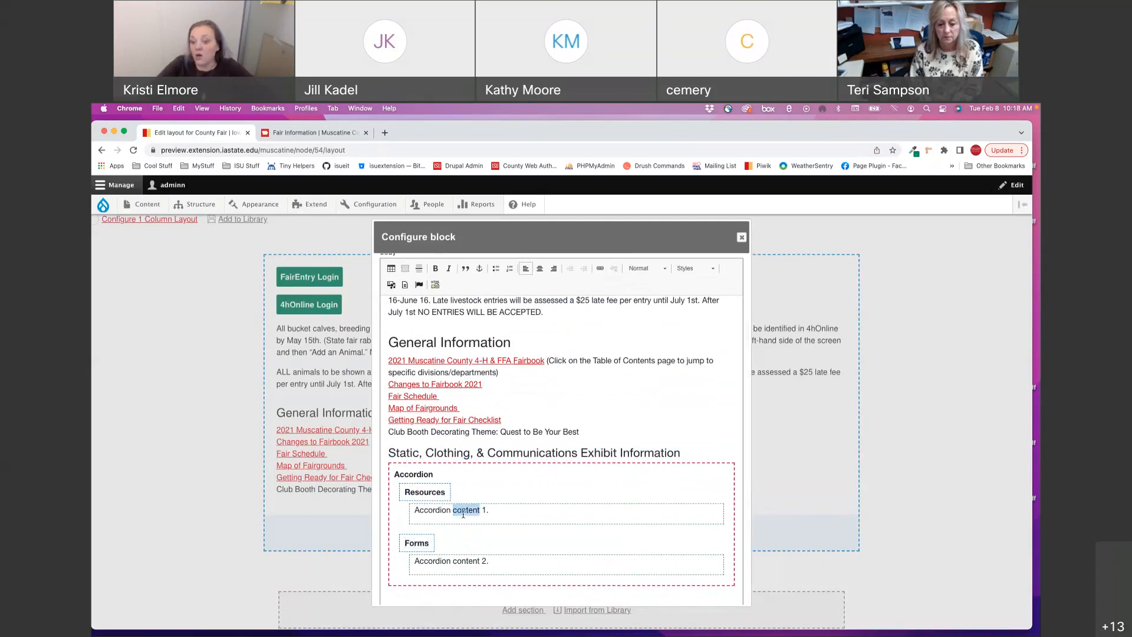
- Replace the Resources item's placeholder content with the copied links, formatted as a bulleted list
triple_click(463, 514)
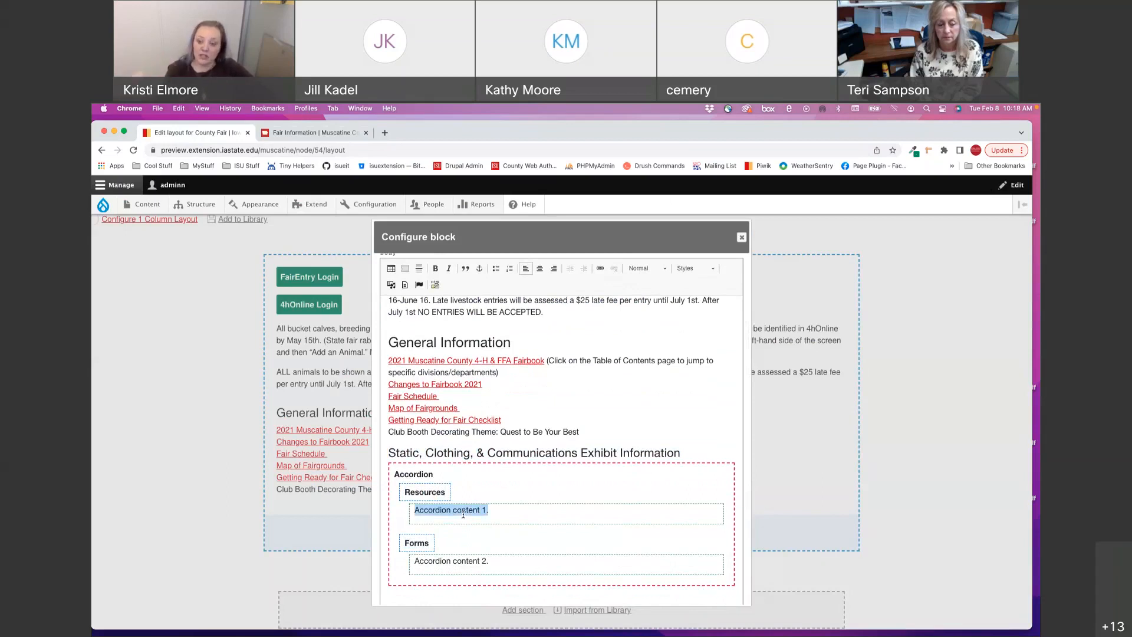
key(super+v)
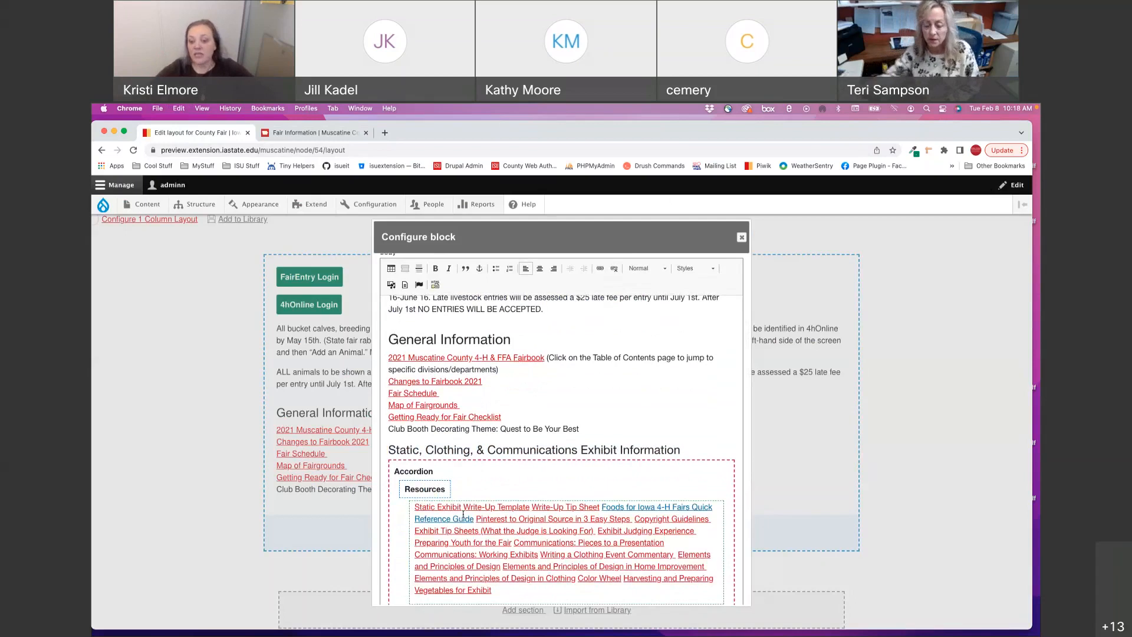
key(super+z)
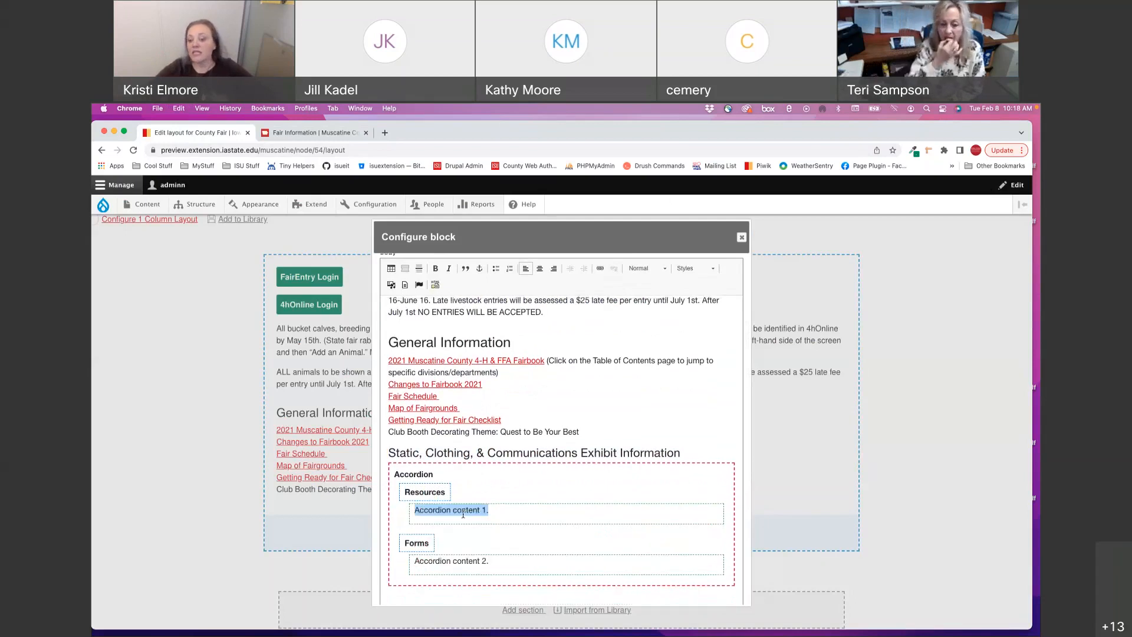
click(495, 268)
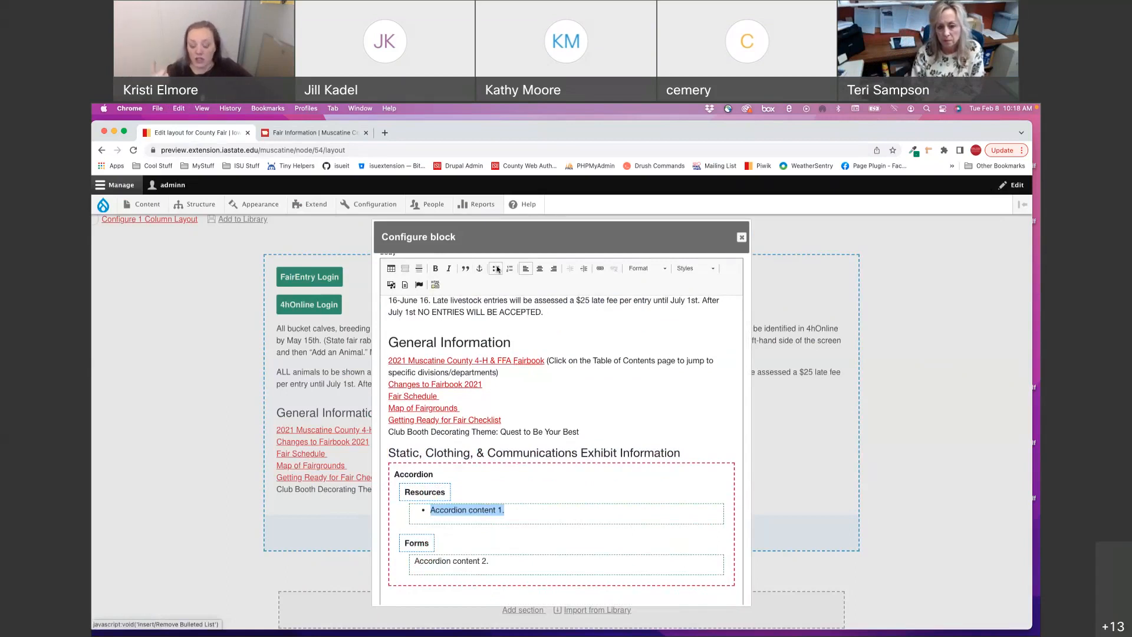
key(super+v)
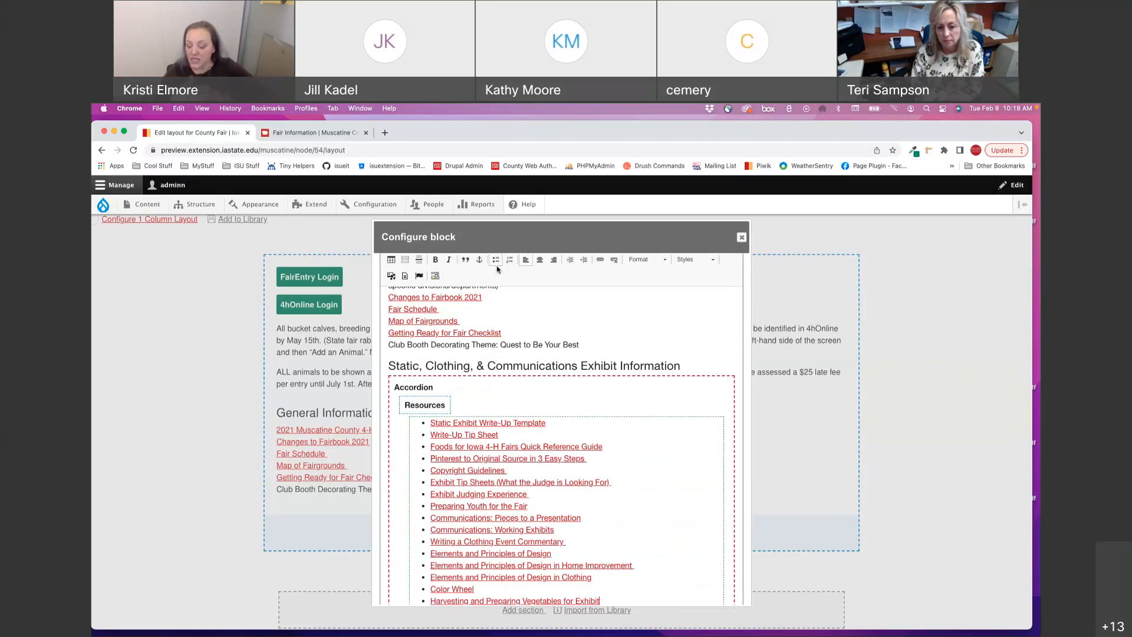
scroll(586, 402, down, 3)
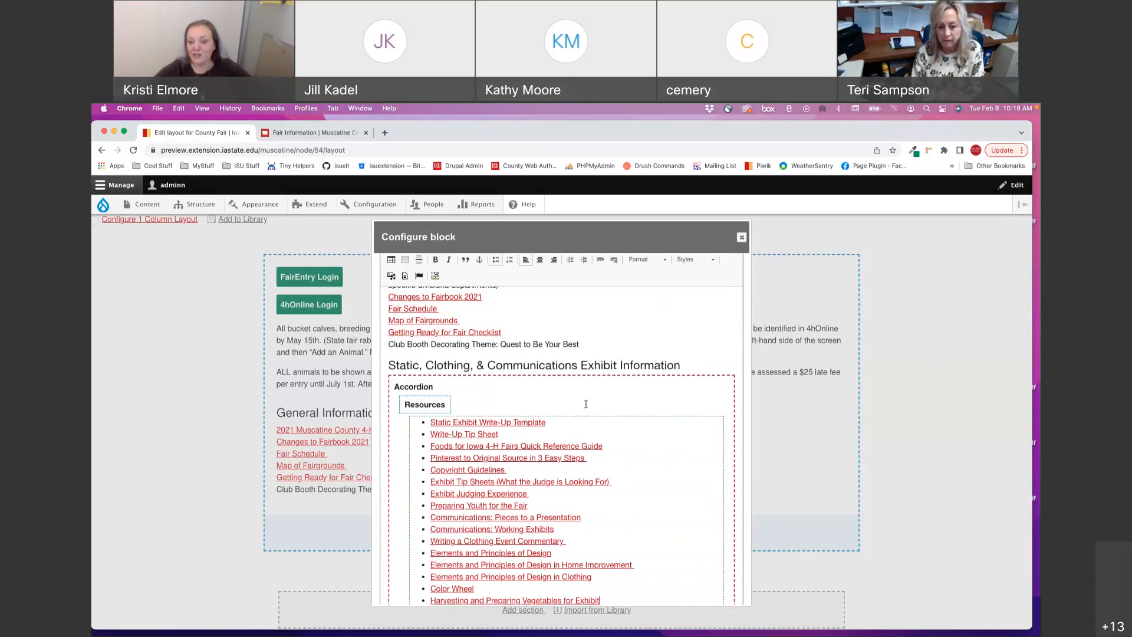
- Copy the Static, Clothing, & Communications Forms links from the old page into the Forms accordion item as a bulleted list, replacing its placeholder
click(311, 132)
scroll(484, 532, down, 2)
drag(446, 540, 316, 478)
key(super+c)
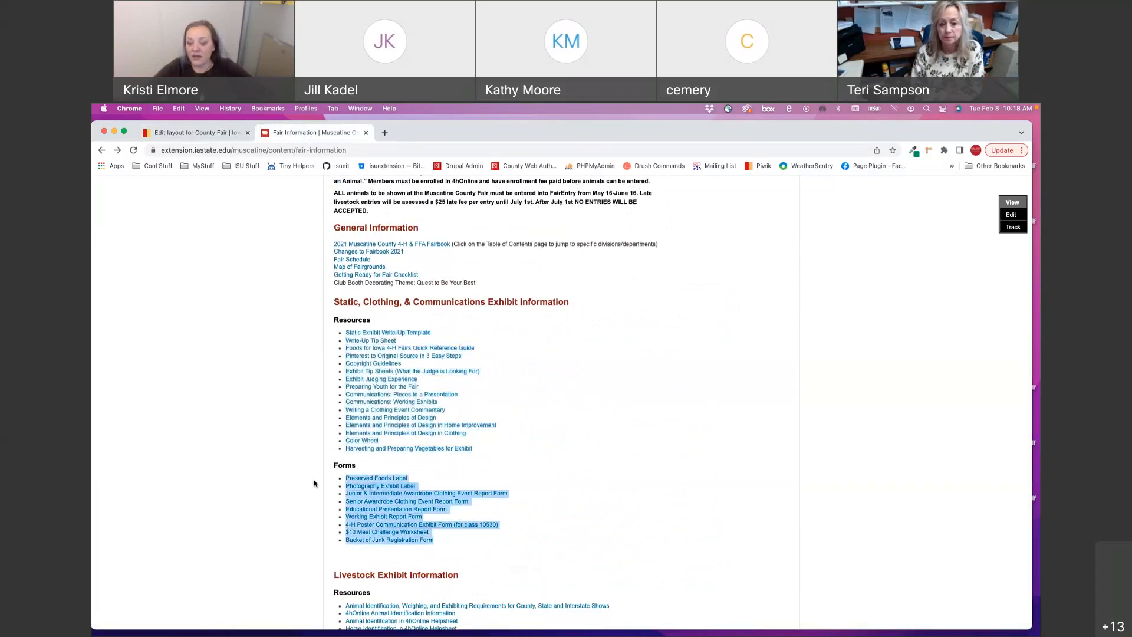
click(211, 133)
scroll(478, 531, down, 1)
triple_click(478, 555)
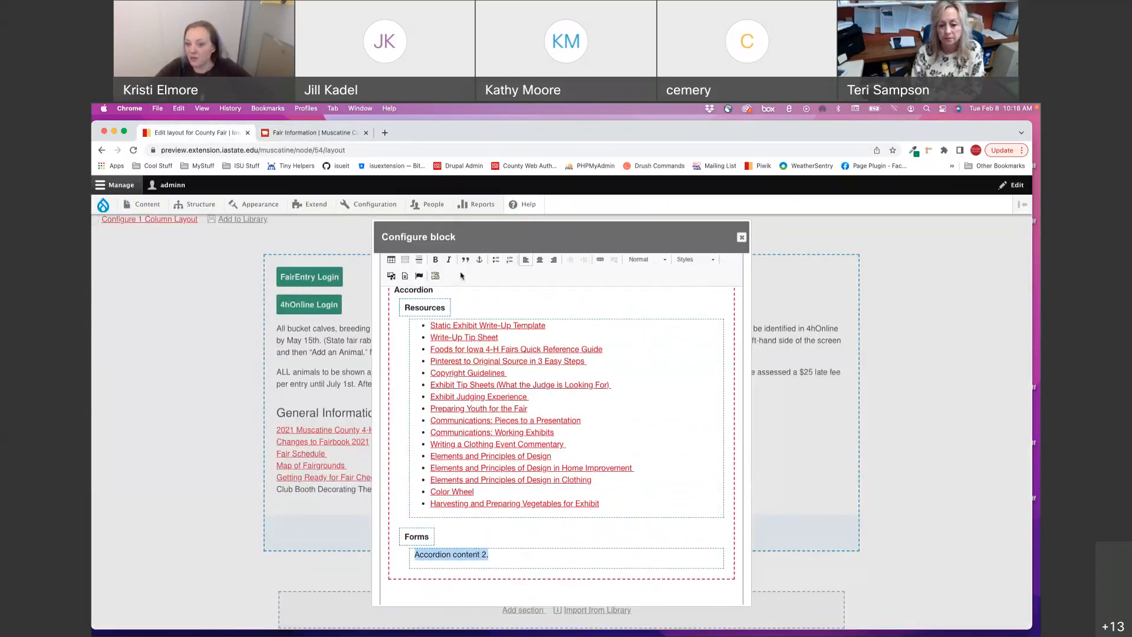
key(super+v)
scroll(500, 452, down, 2)
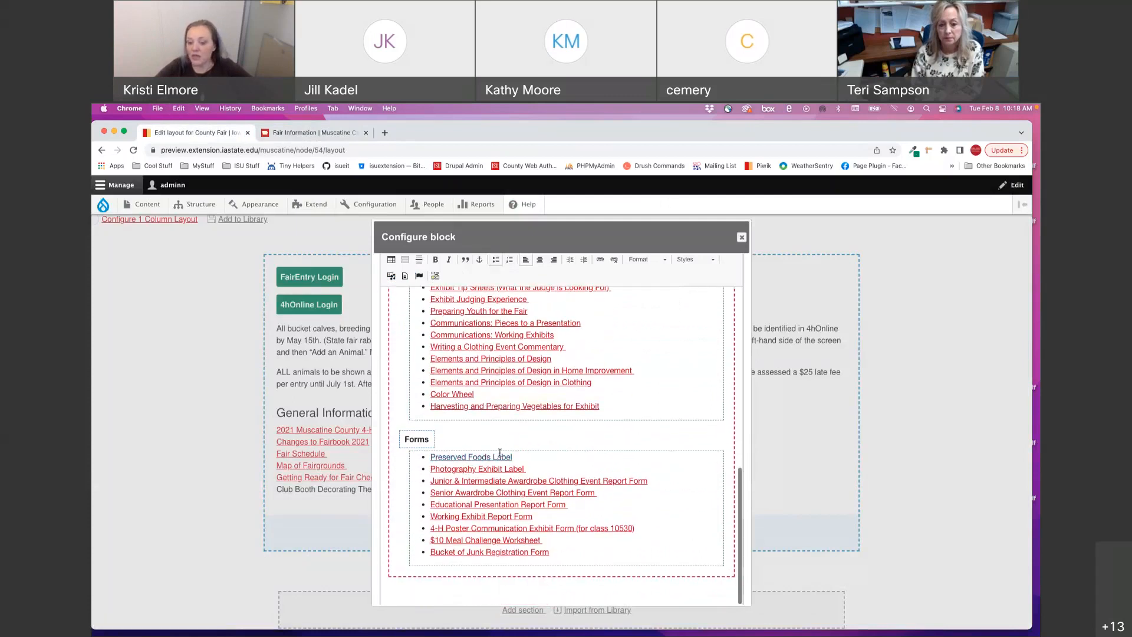
- Copy the "Livestock Exhibit Information" heading from the old Fair Information page and paste it below the existing accordion in the County Fair block
click(325, 133)
scroll(409, 504, down, 1)
triple_click(394, 511)
key(ctrl+c)
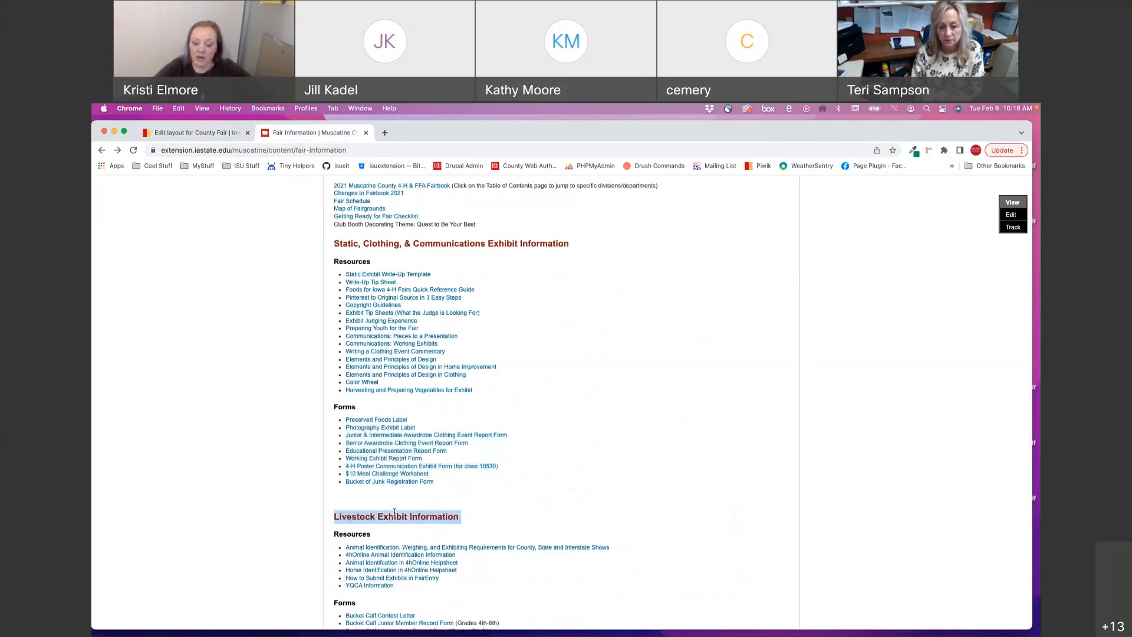
click(201, 136)
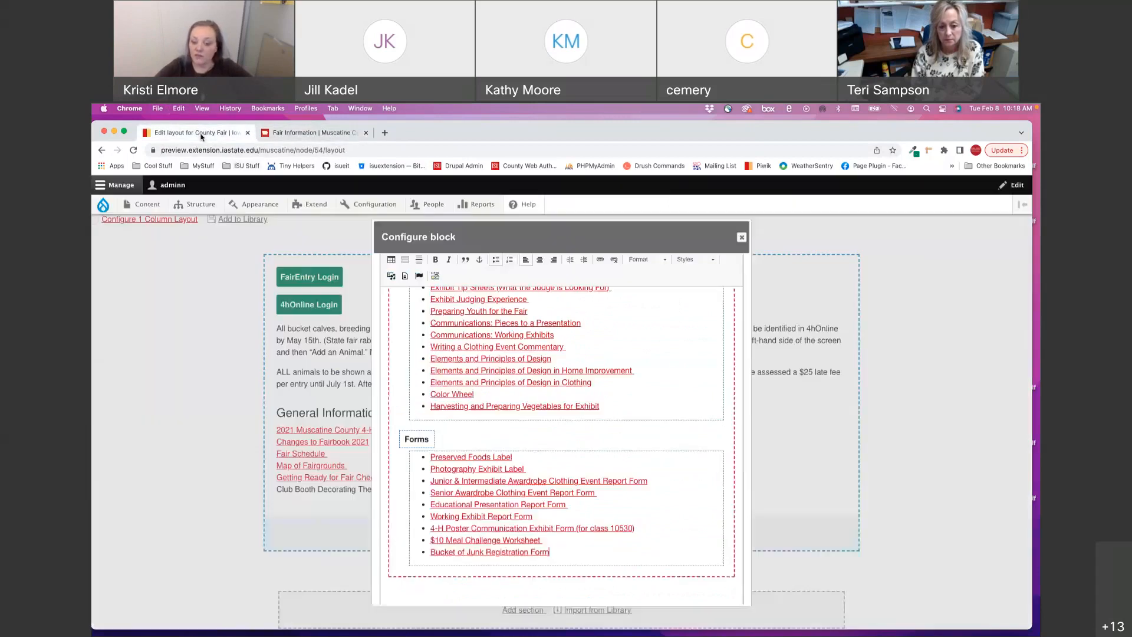
key(ctrl+v)
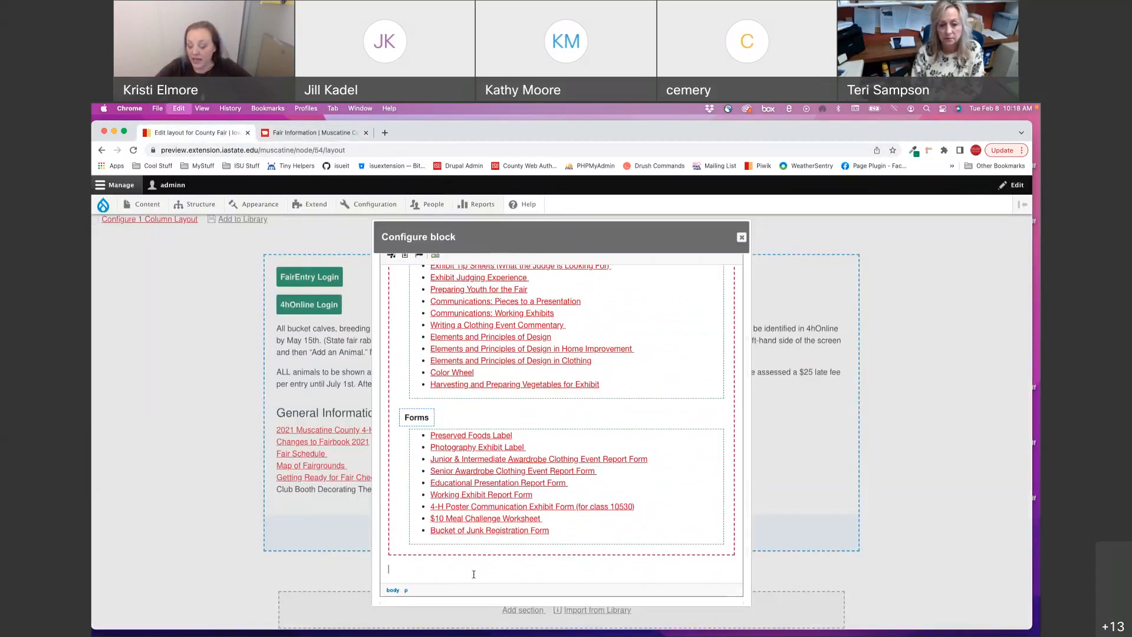
triple_click(474, 570)
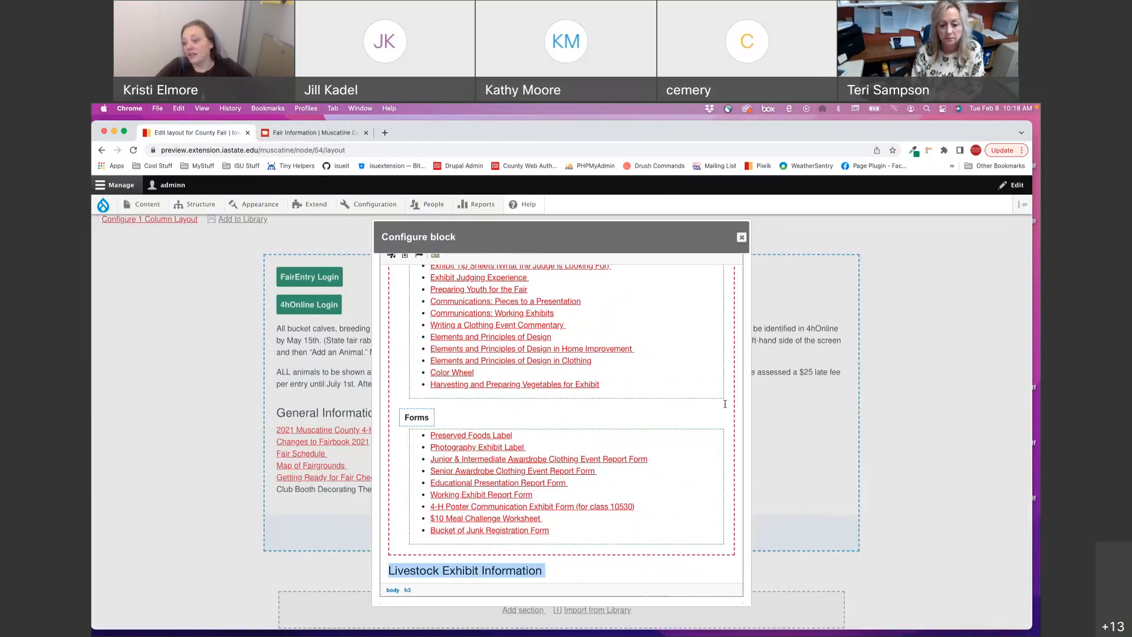
scroll(745, 388, up, 3)
scroll(737, 407, down, 5)
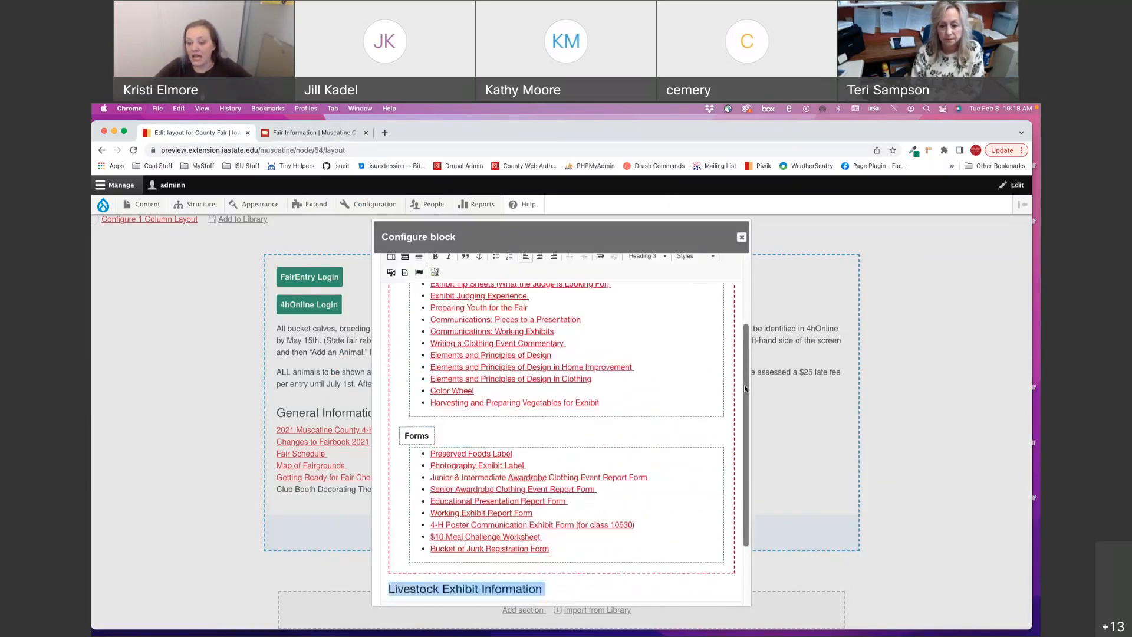
click(606, 539)
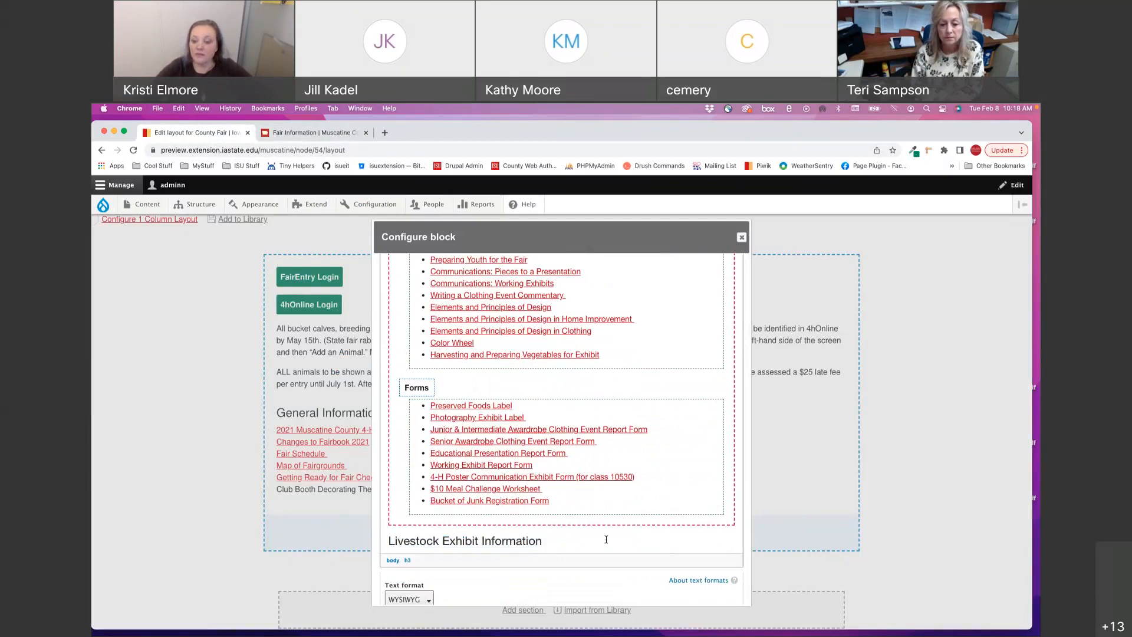
- Insert an accordion below the Livestock Exhibit Information heading and title its two items "Resources" and "Forms"
key(Return)
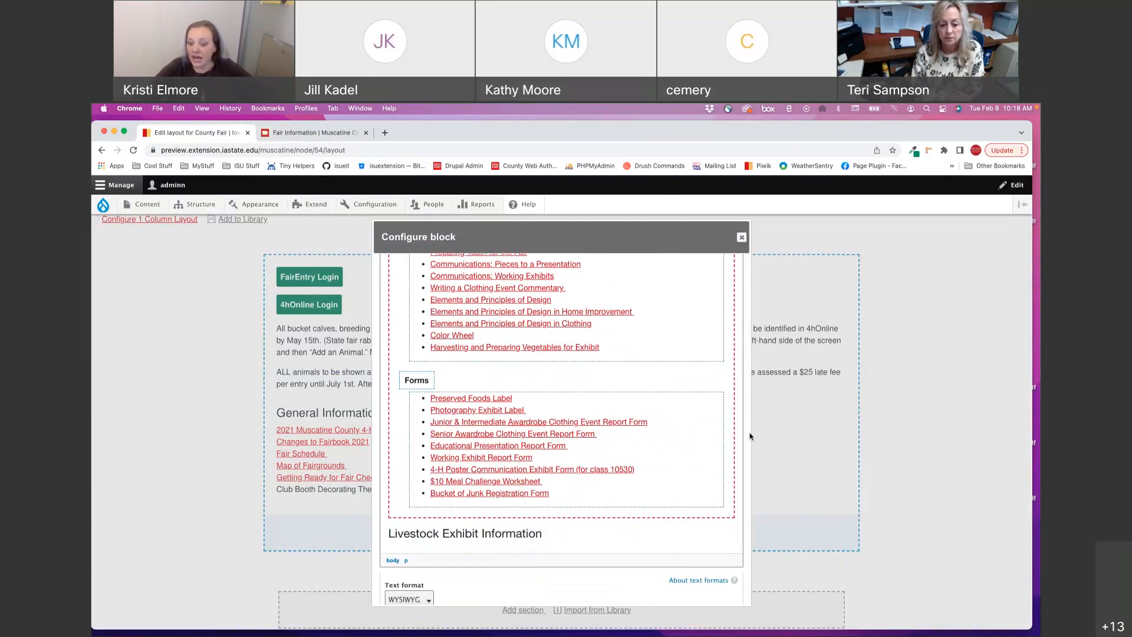
scroll(745, 437, up, 3)
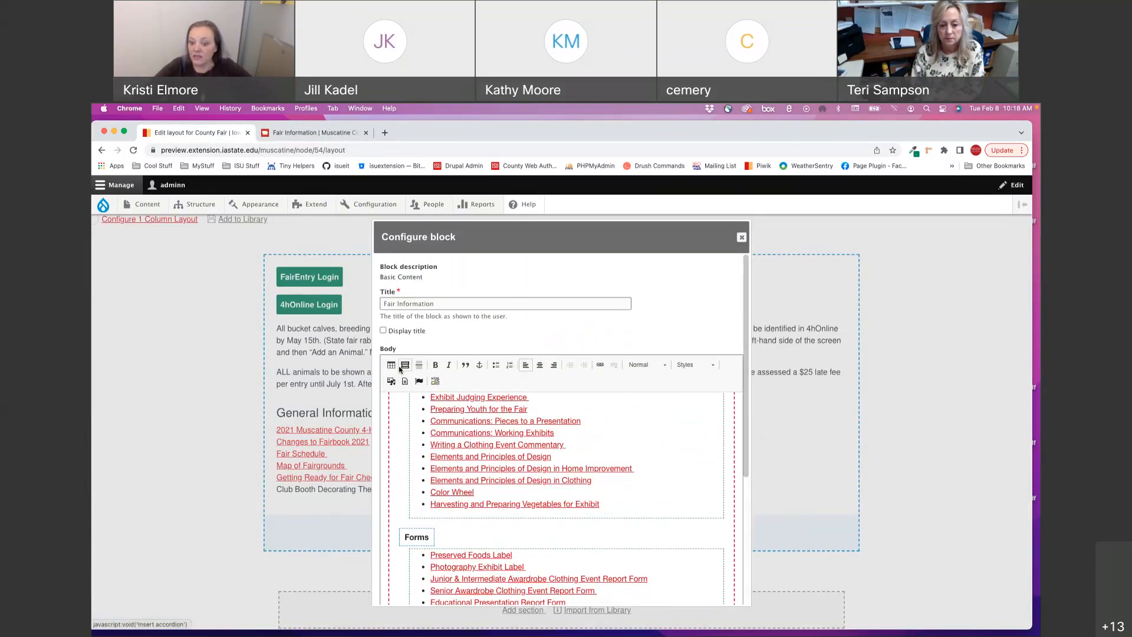
click(391, 380)
triple_click(434, 495)
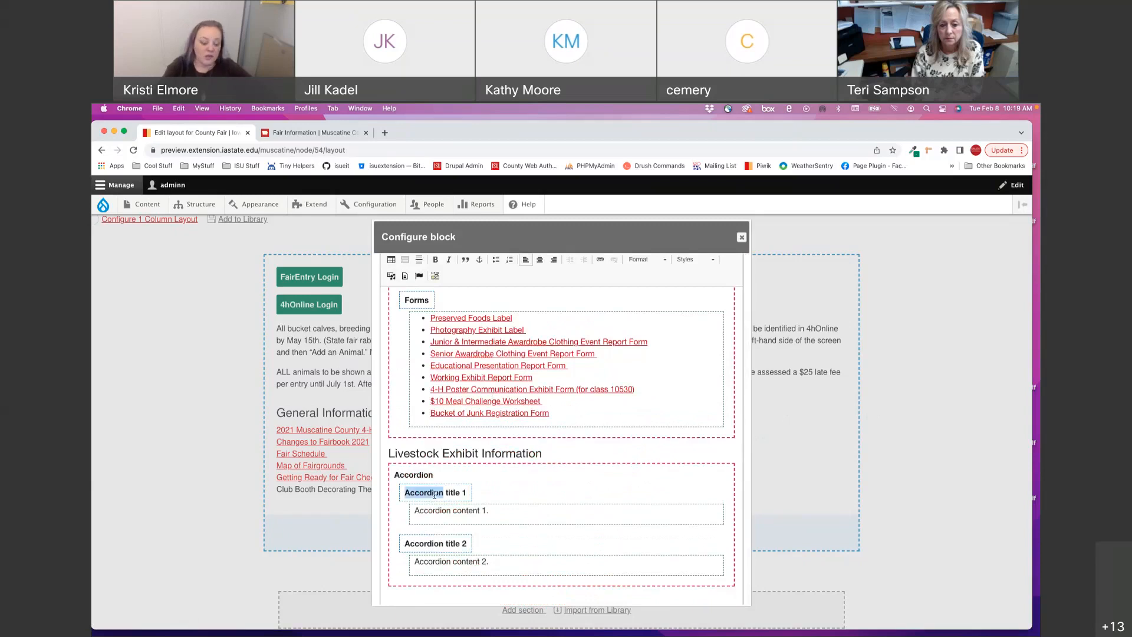
text(Resources)
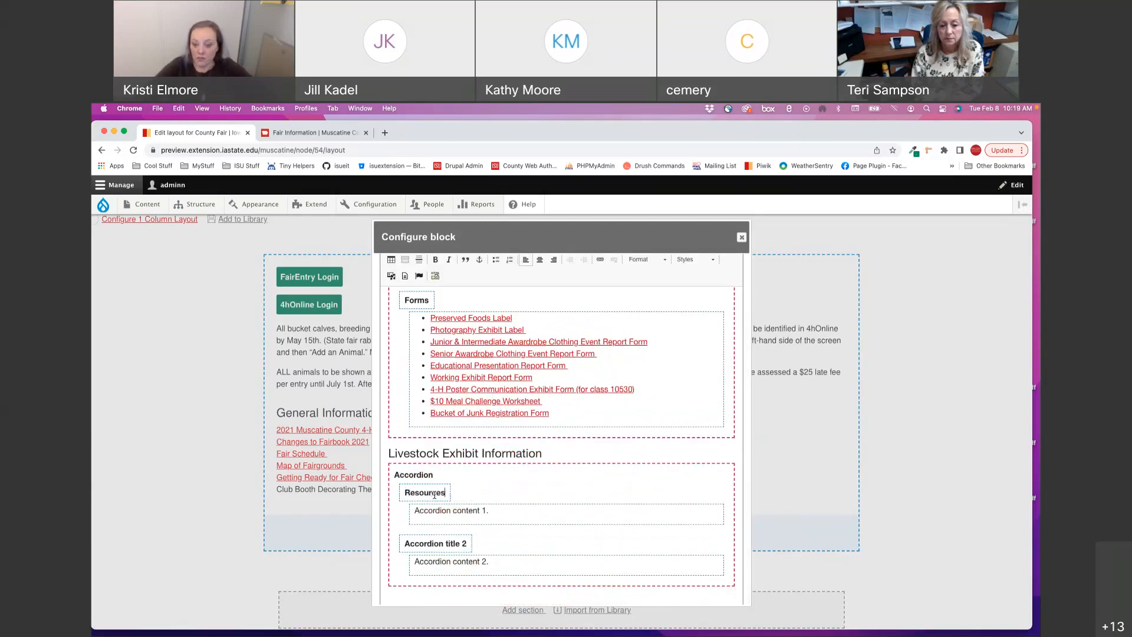
triple_click(461, 543)
text(Forms)
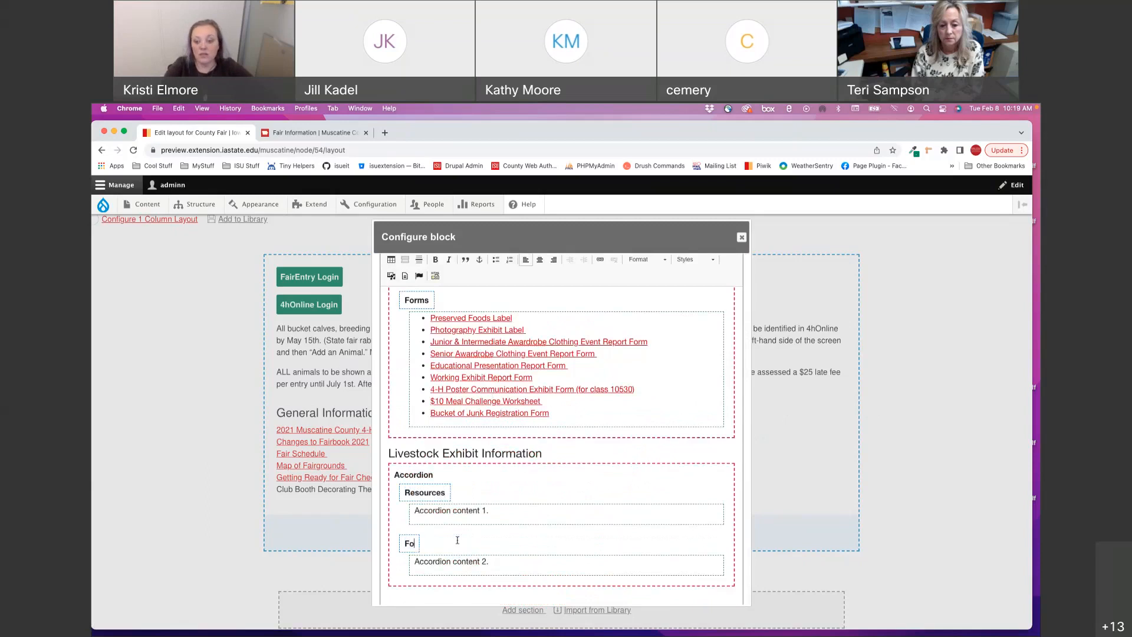
- Copy the Livestock Resources links from the old page into the new Resources accordion item as a bulleted list, replacing its placeholder
click(310, 132)
scroll(420, 466, down, 5)
drag(421, 466, 335, 421)
key(super+c)
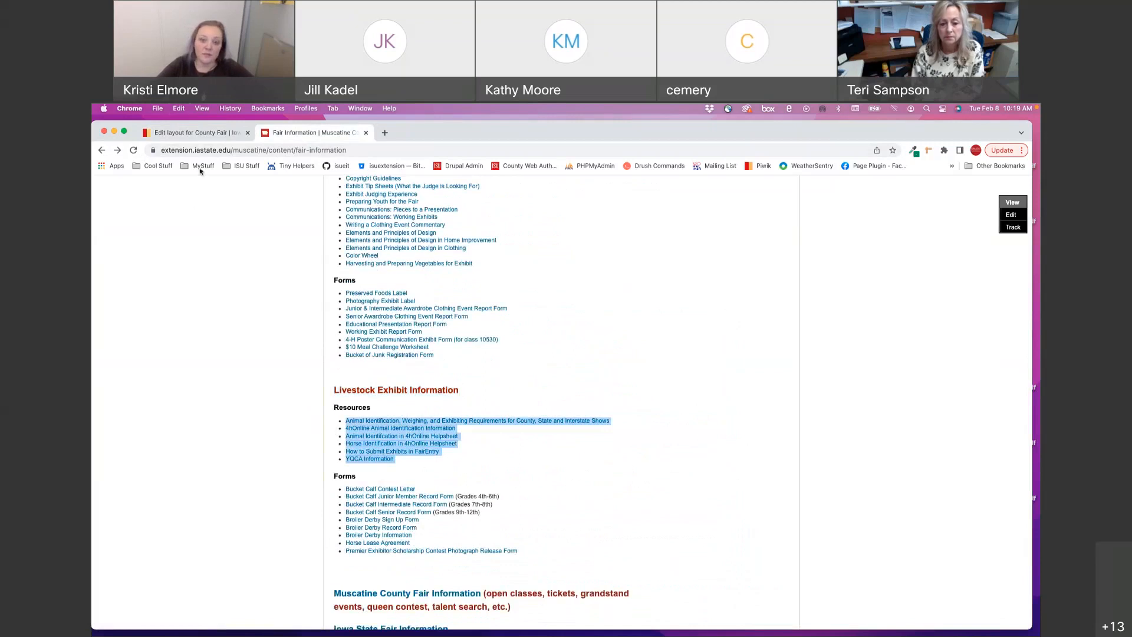
click(198, 133)
triple_click(480, 511)
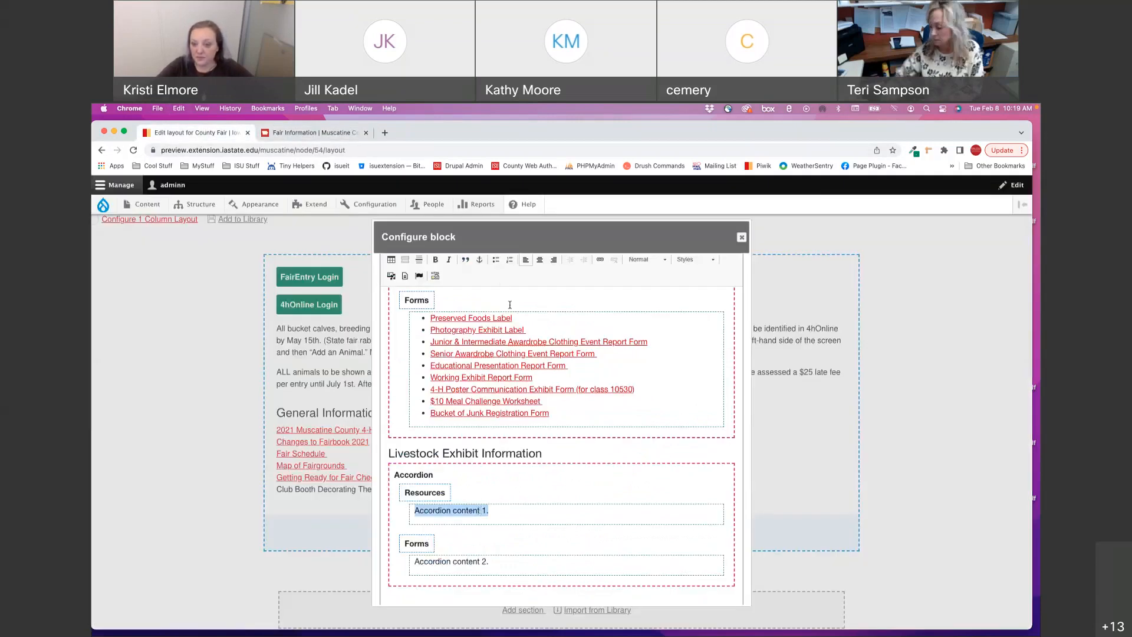
click(495, 260)
key(super+v)
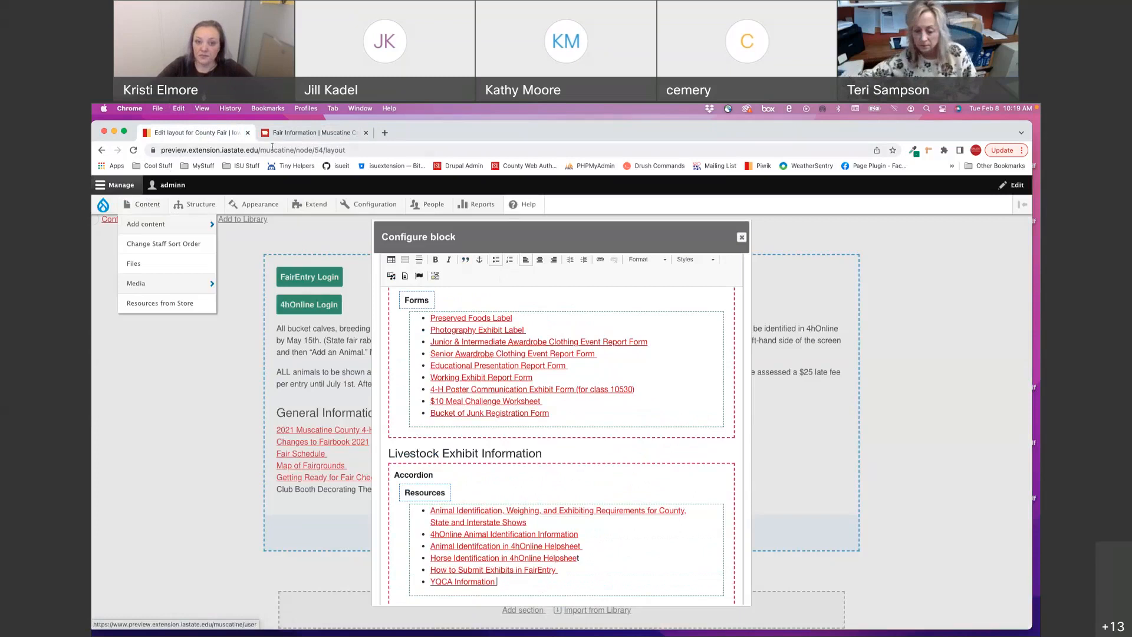
- Copy the Livestock Forms links from the old page into the new Forms accordion item as a bulleted list, replacing its placeholder
click(279, 137)
drag(534, 553, 294, 491)
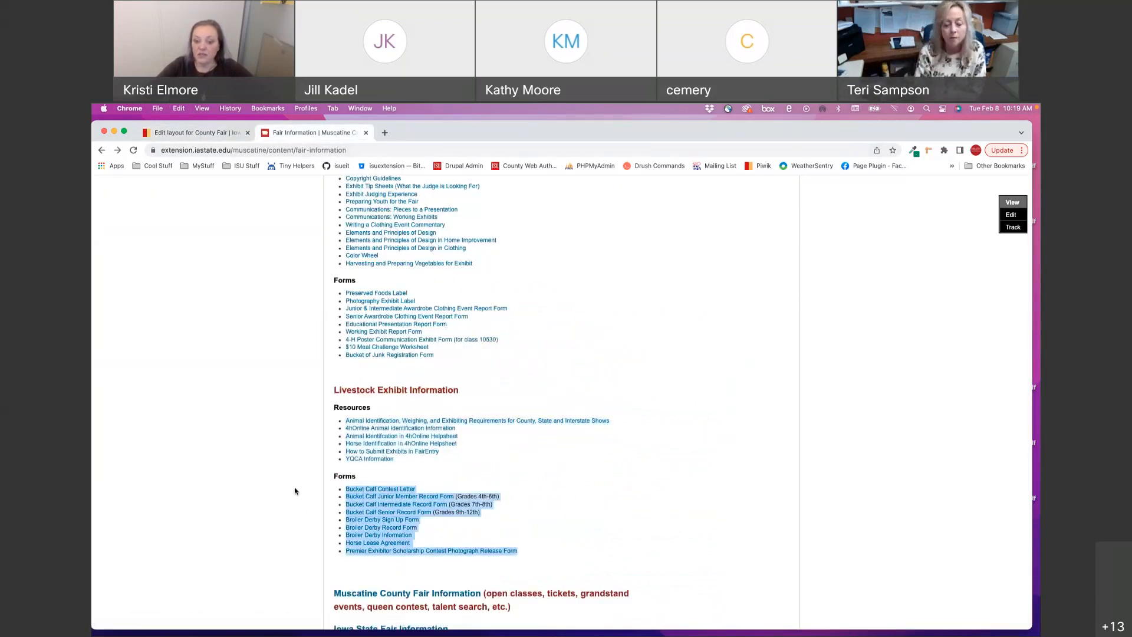
click(223, 134)
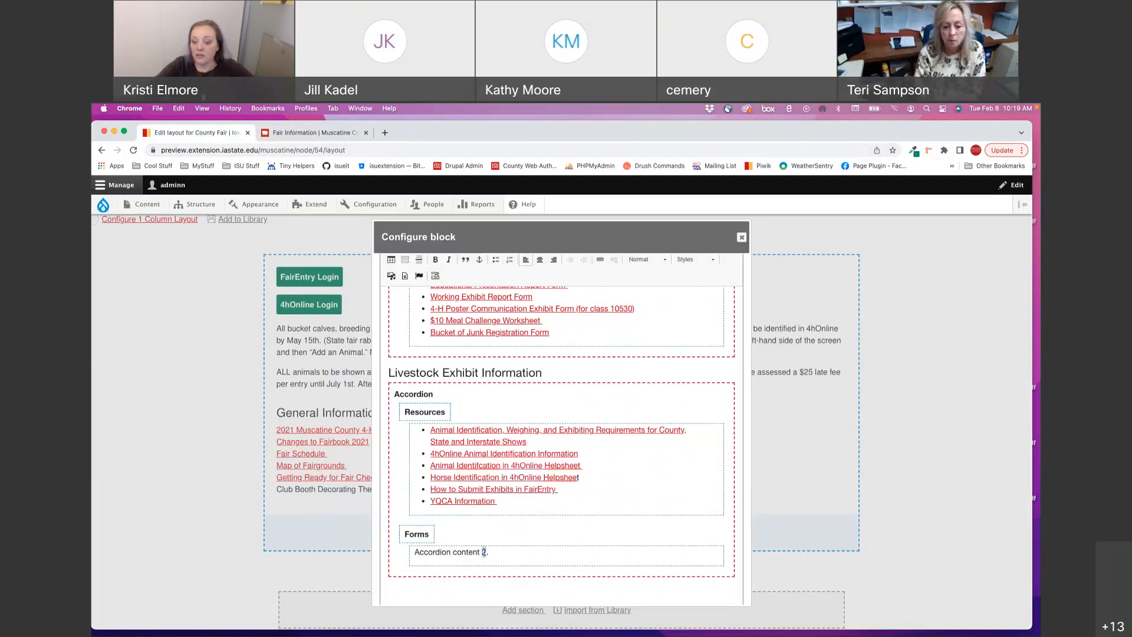
triple_click(487, 554)
key(super+v)
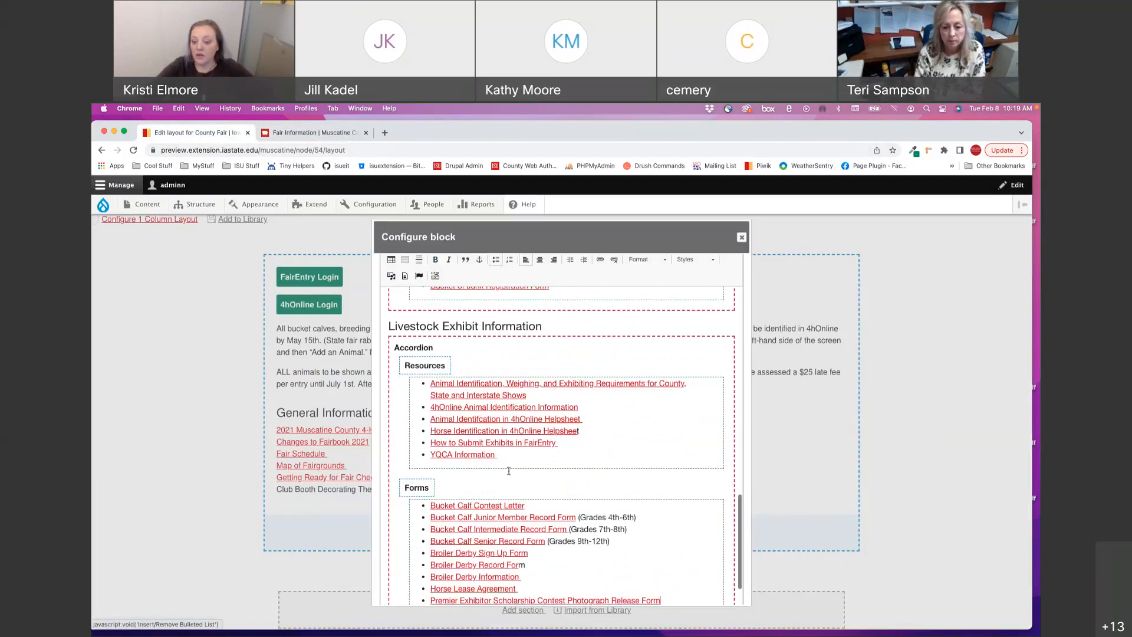
- Update the Fair Information block and save the County Fair page layout
scroll(513, 486, down, 2)
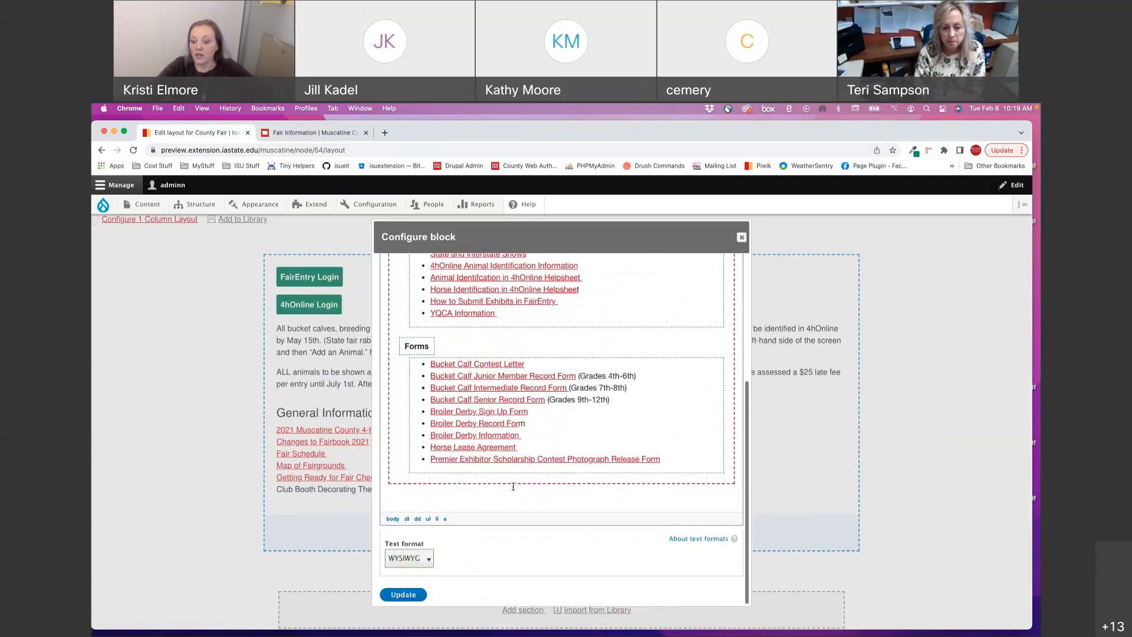
click(403, 595)
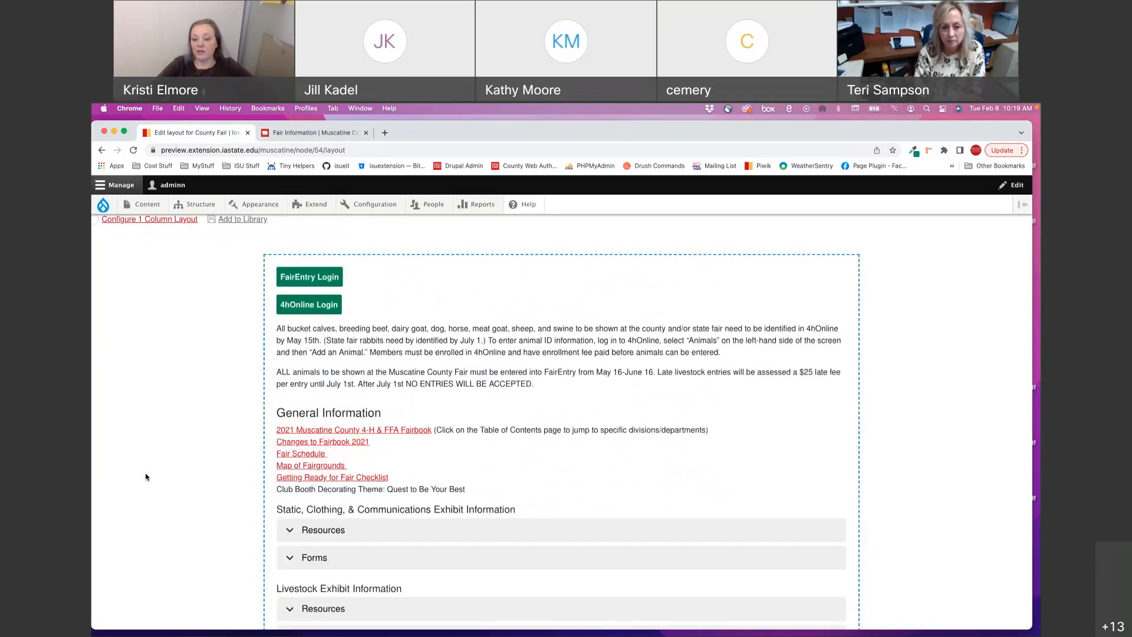
scroll(227, 475, up, 5)
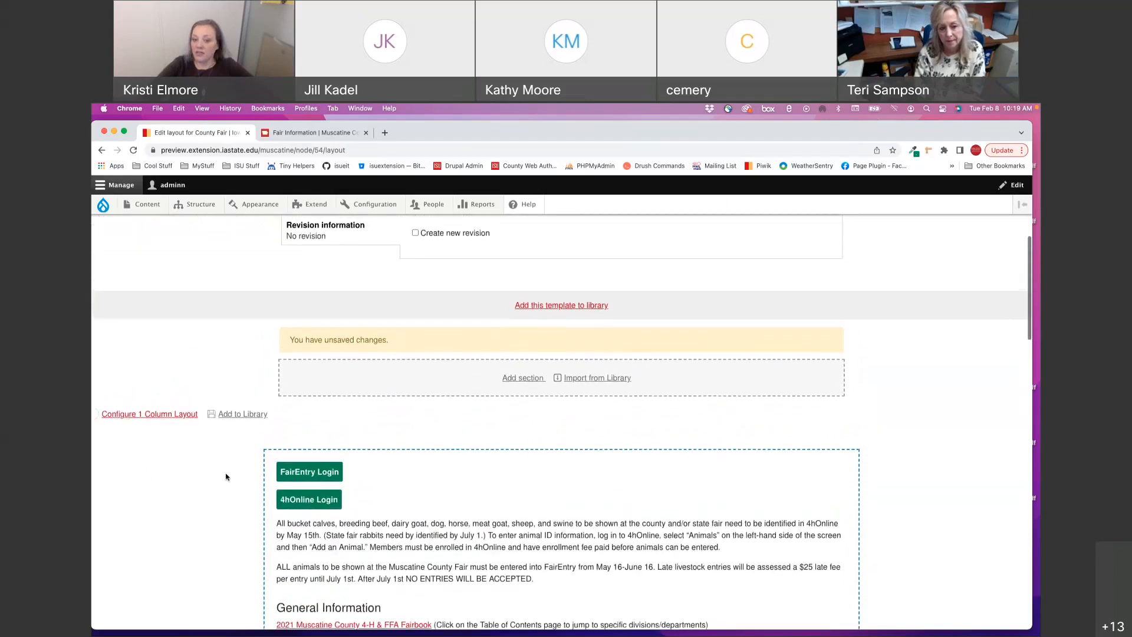
click(306, 286)
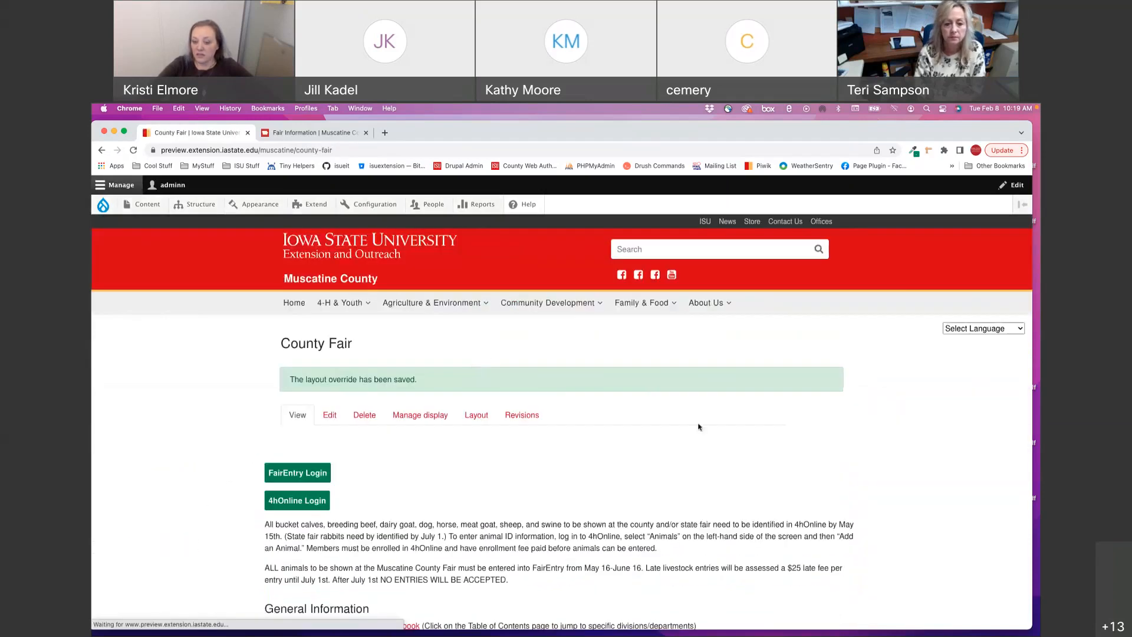
- Check the Resources and Forms accordions under Static, Clothing, & Communications on the saved County Fair page by expanding and collapsing each
scroll(760, 489, down, 2)
scroll(759, 489, down, 4)
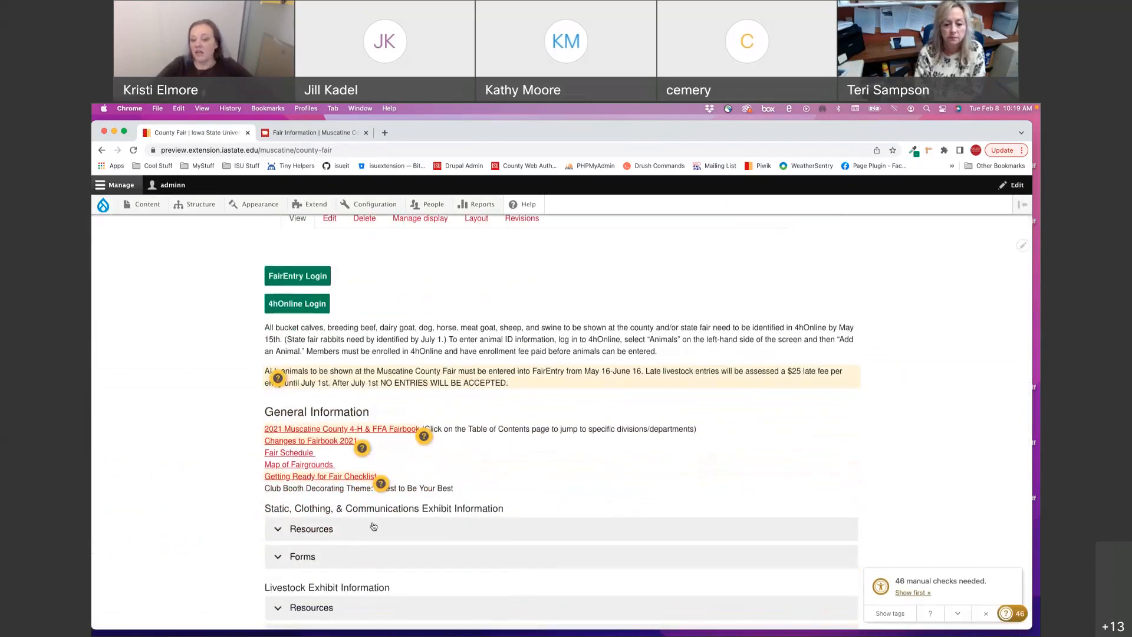
scroll(374, 526, down, 2)
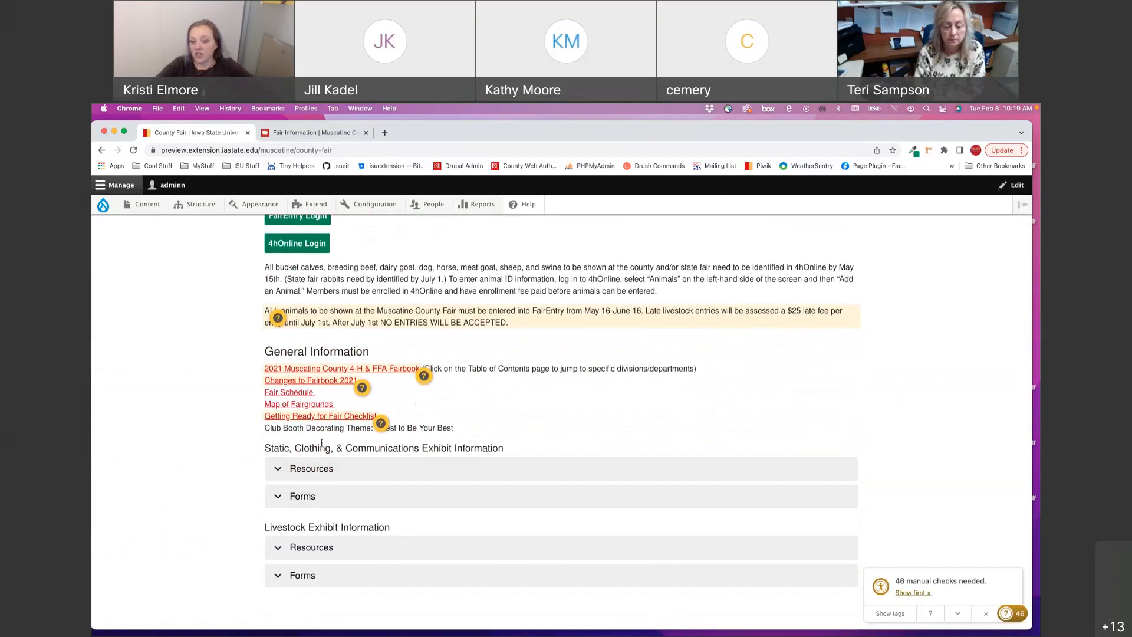
triple_click(321, 445)
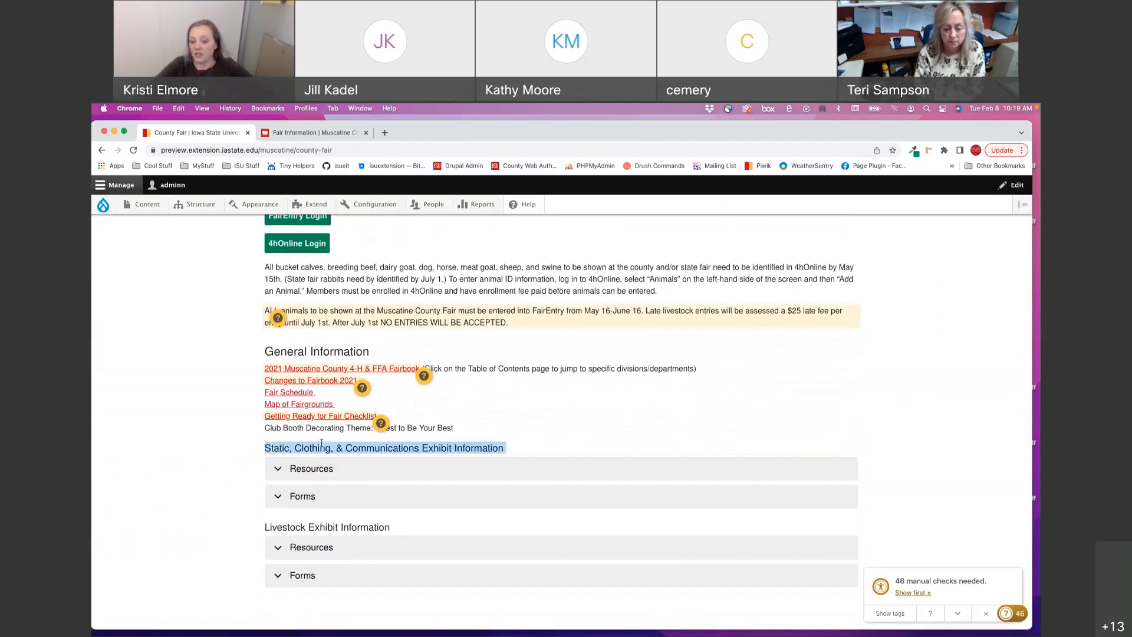
click(305, 468)
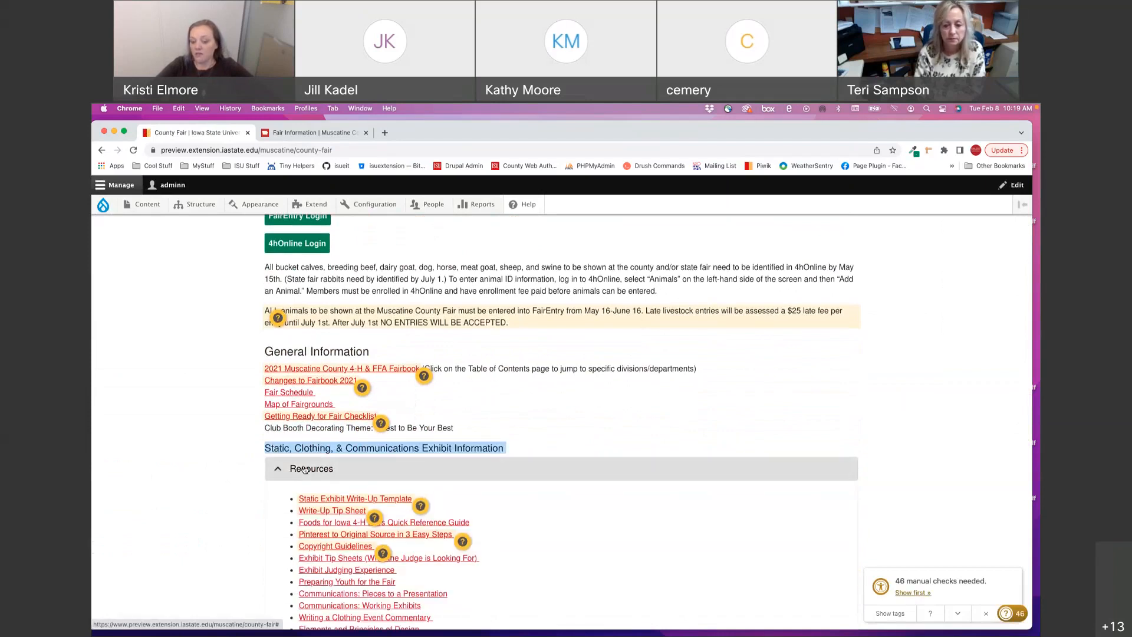
click(305, 468)
click(303, 496)
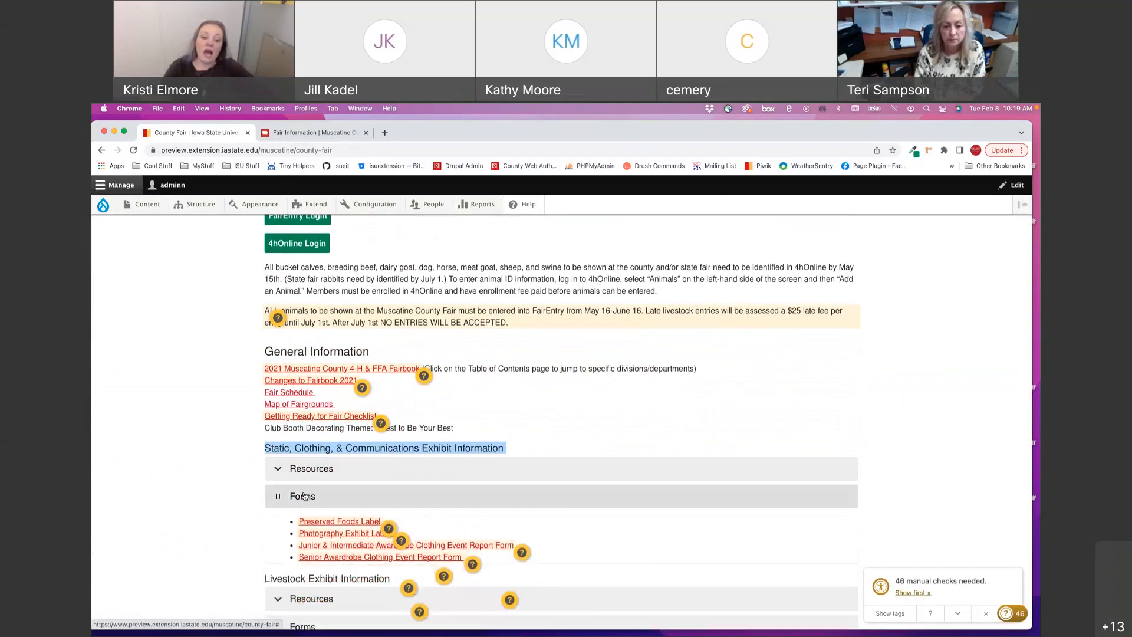
click(303, 495)
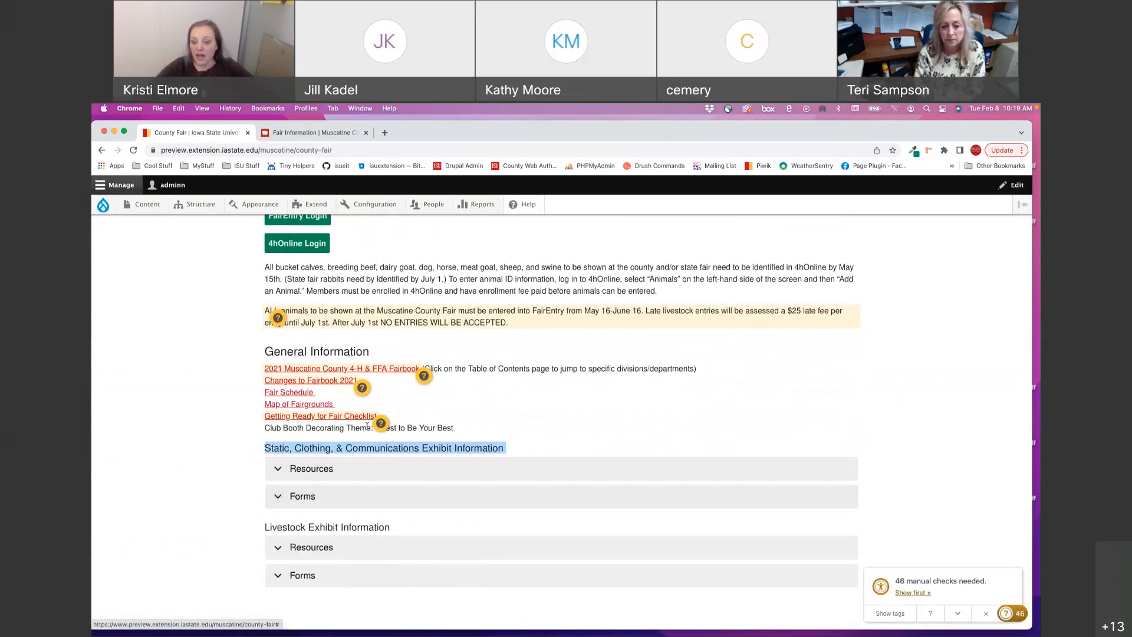
triple_click(364, 448)
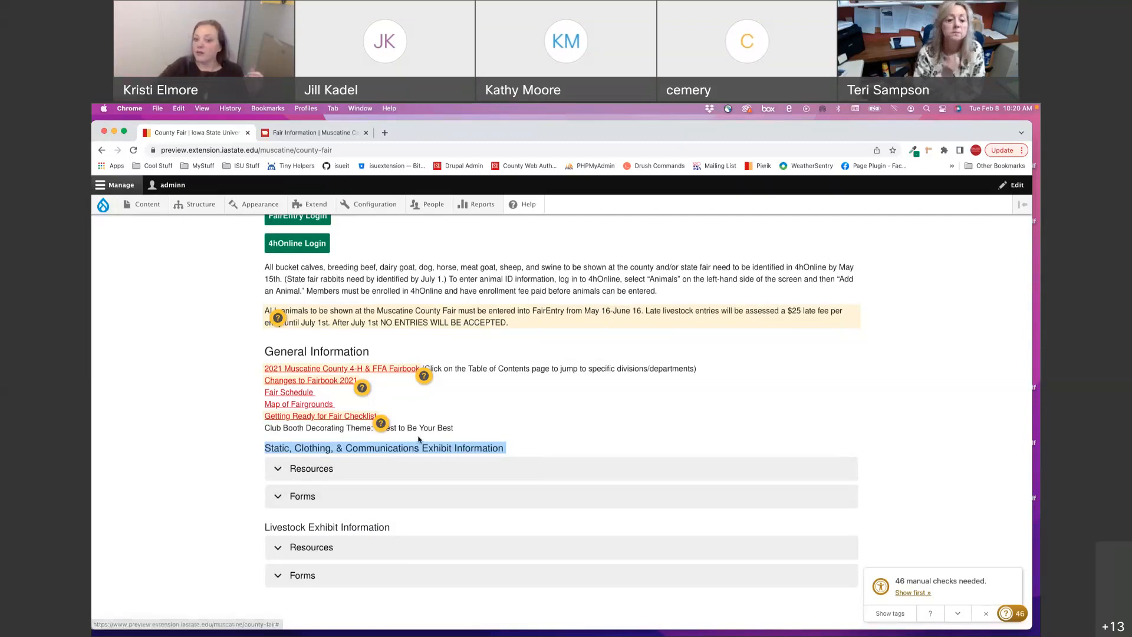
scroll(419, 439, up, 5)
scroll(418, 439, down, 2)
scroll(418, 440, up, 2)
scroll(419, 439, down, 1)
scroll(419, 440, up, 2)
scroll(419, 439, down, 1)
scroll(418, 439, up, 1)
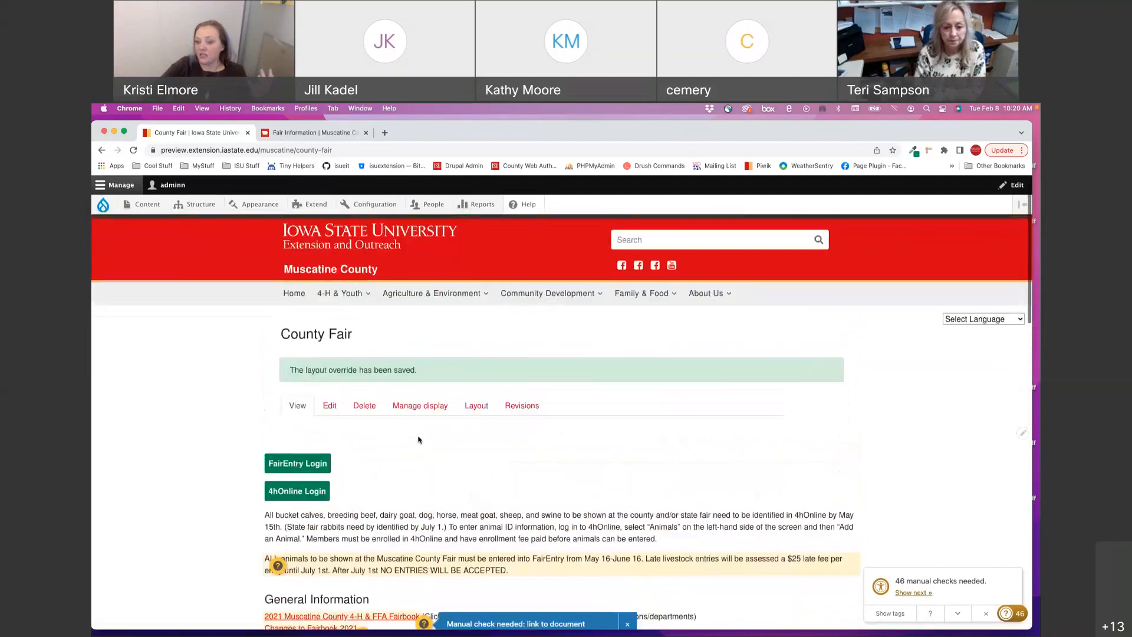
scroll(418, 439, down, 3)
scroll(221, 459, down, 1)
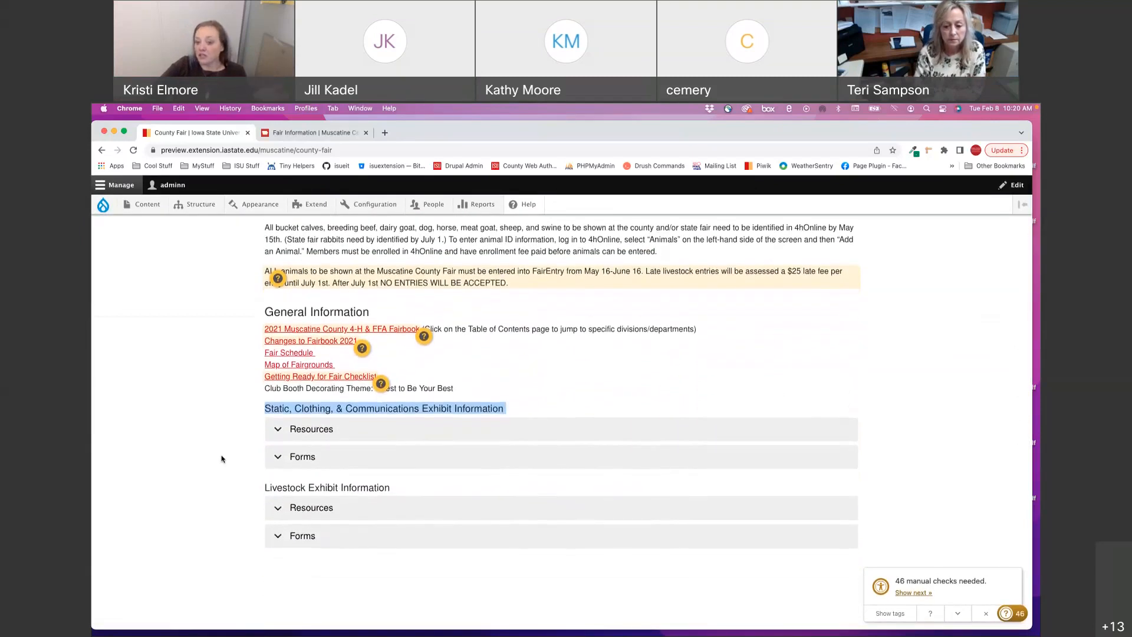
scroll(222, 458, down, 1)
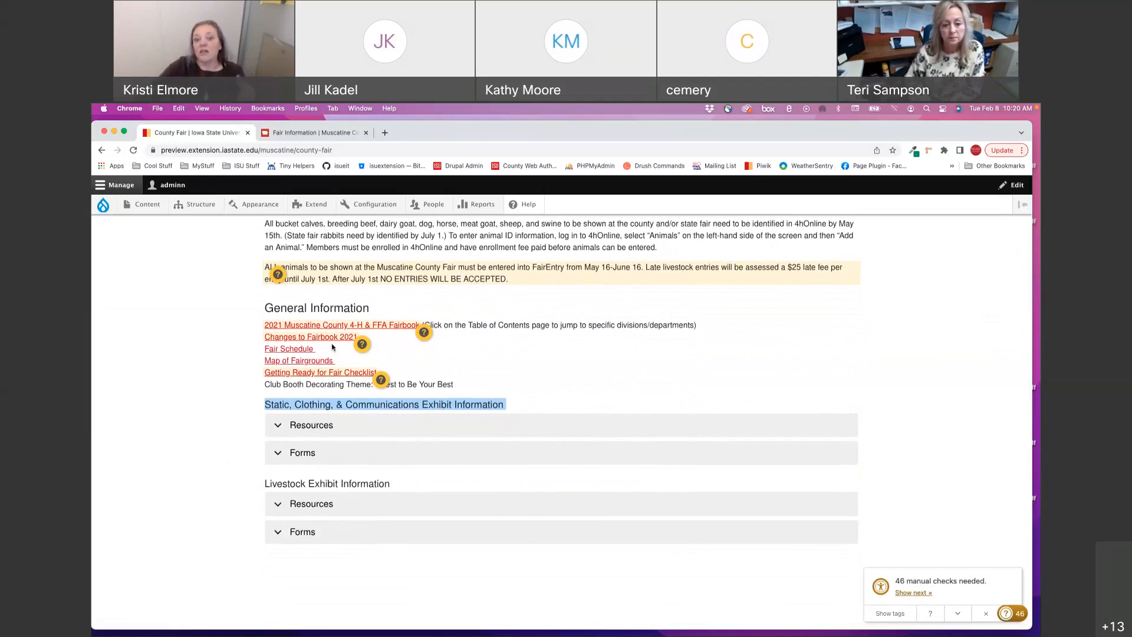
scroll(276, 372, up, 2)
scroll(277, 372, up, 5)
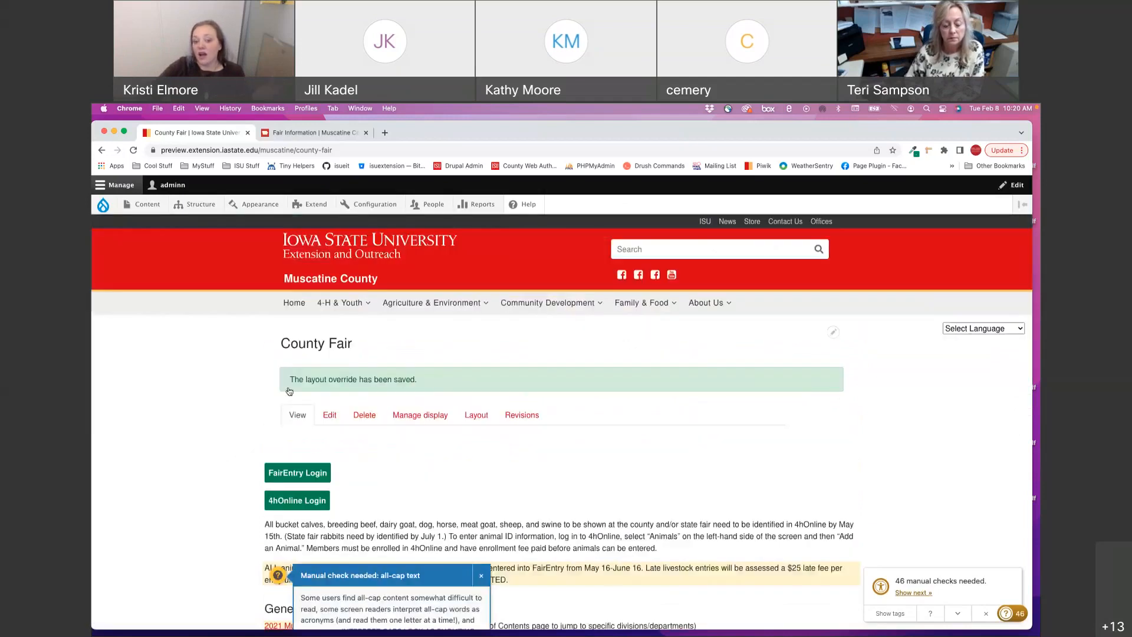
scroll(289, 392, down, 6)
scroll(283, 456, up, 5)
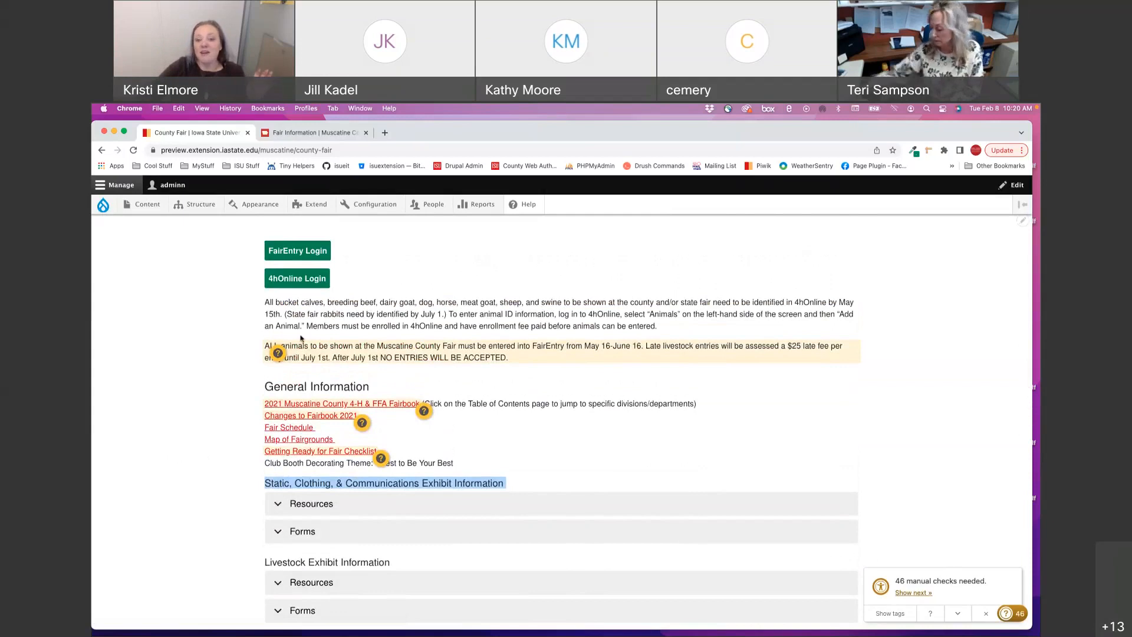
click(281, 356)
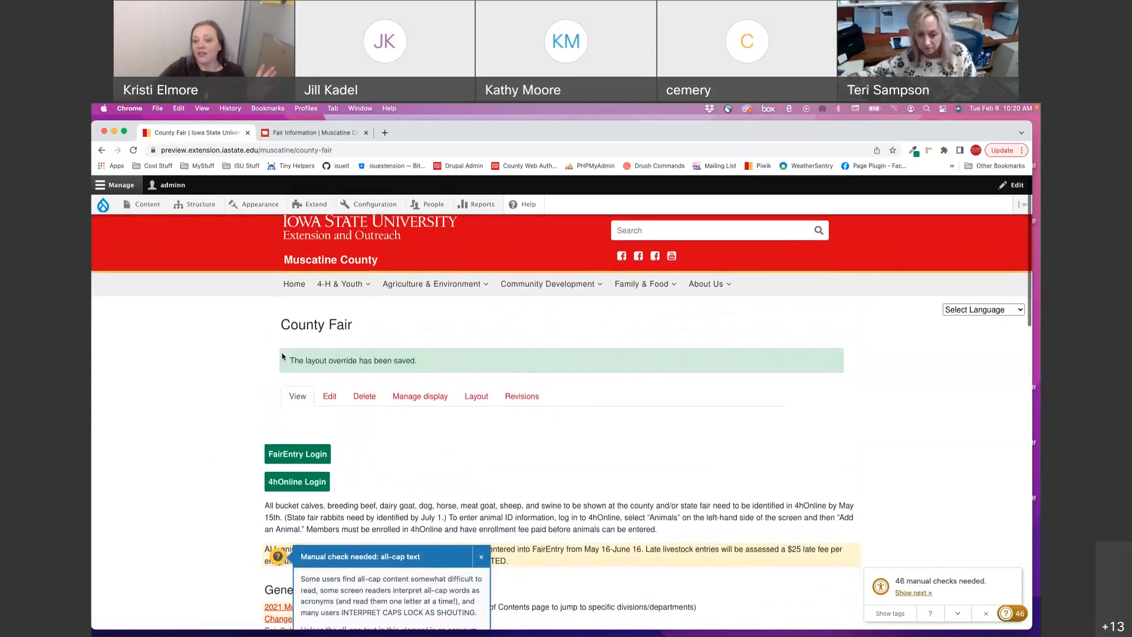
scroll(498, 538, down, 4)
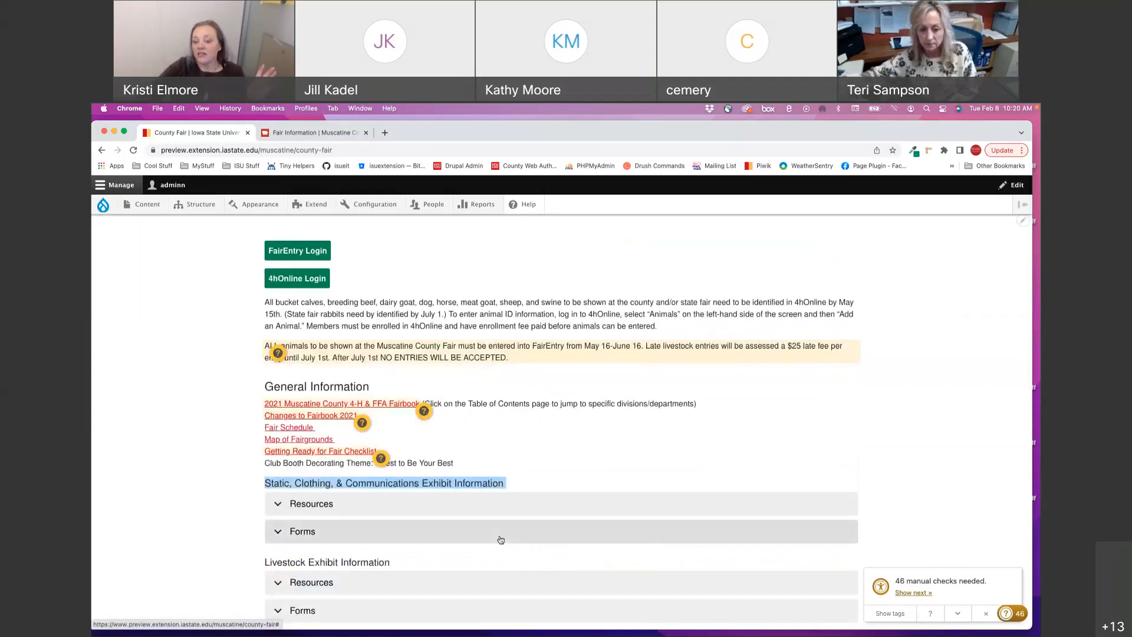
- Read the accessibility checker's manual-check tips for the linked 2021 Fairbook document and the all-cap text on the County Fair page
click(1005, 614)
click(1006, 614)
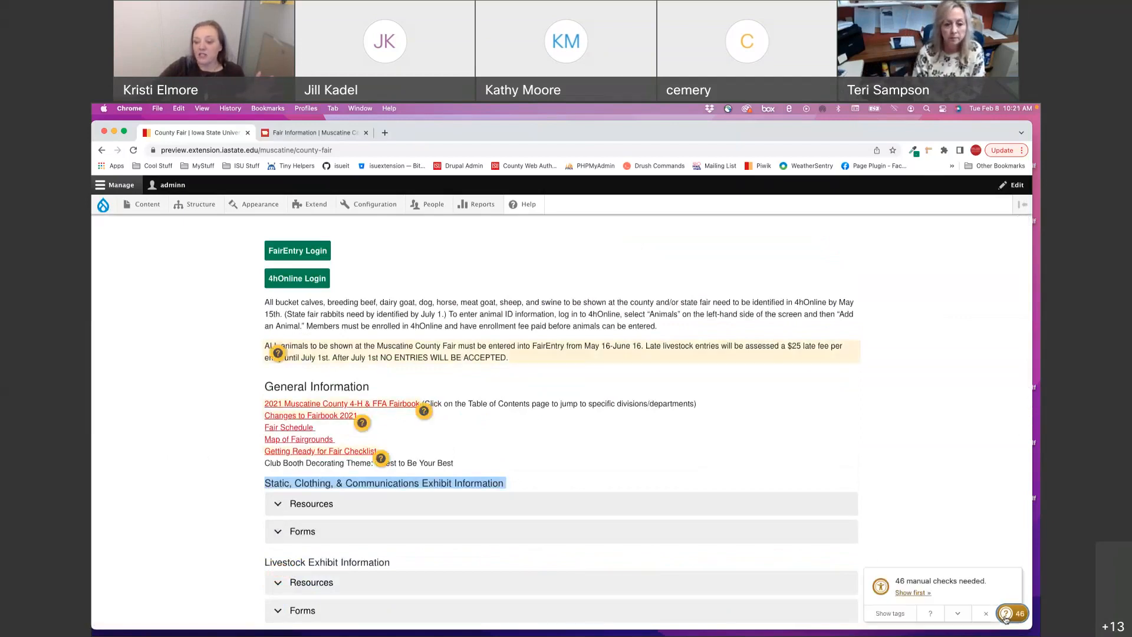
click(923, 593)
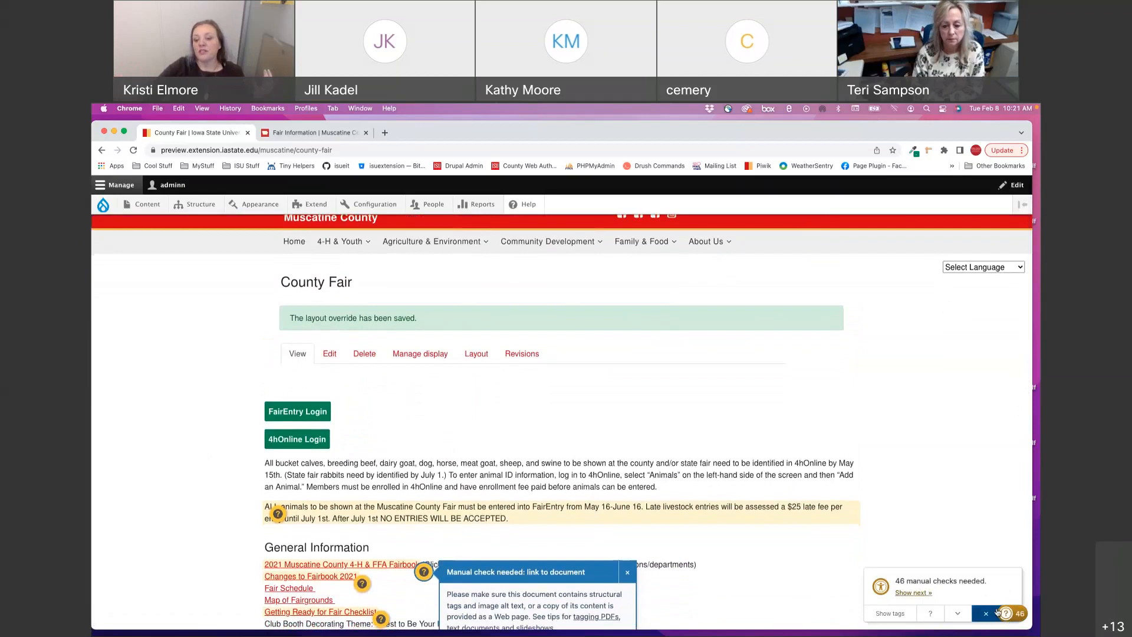
scroll(471, 561, down, 1)
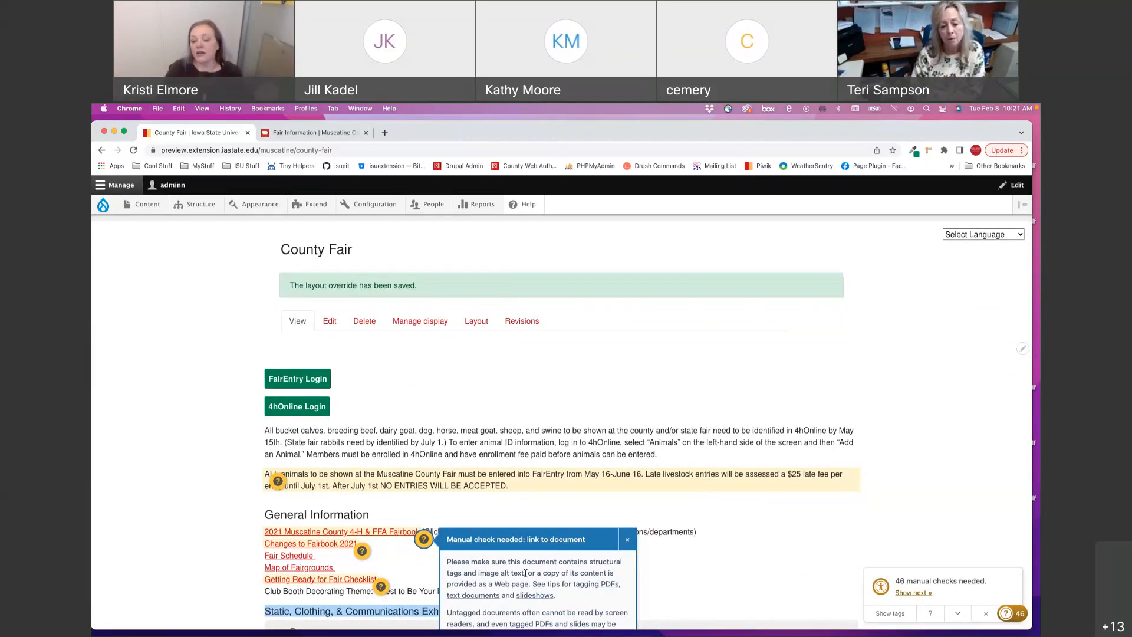
scroll(525, 575, down, 1)
scroll(526, 576, down, 1)
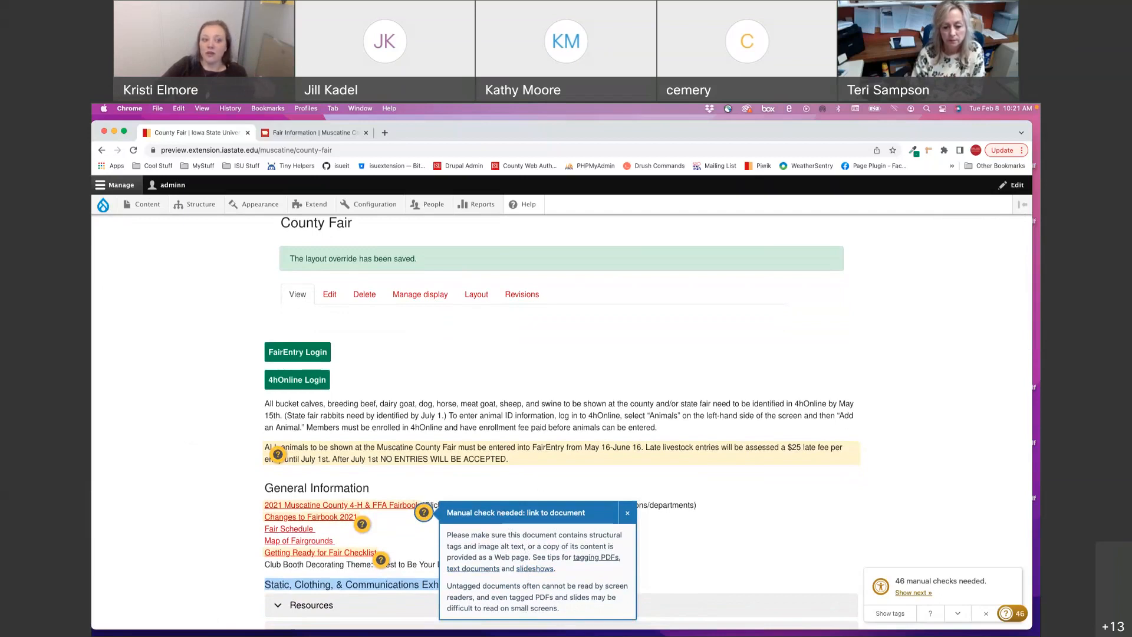
scroll(274, 407, down, 2)
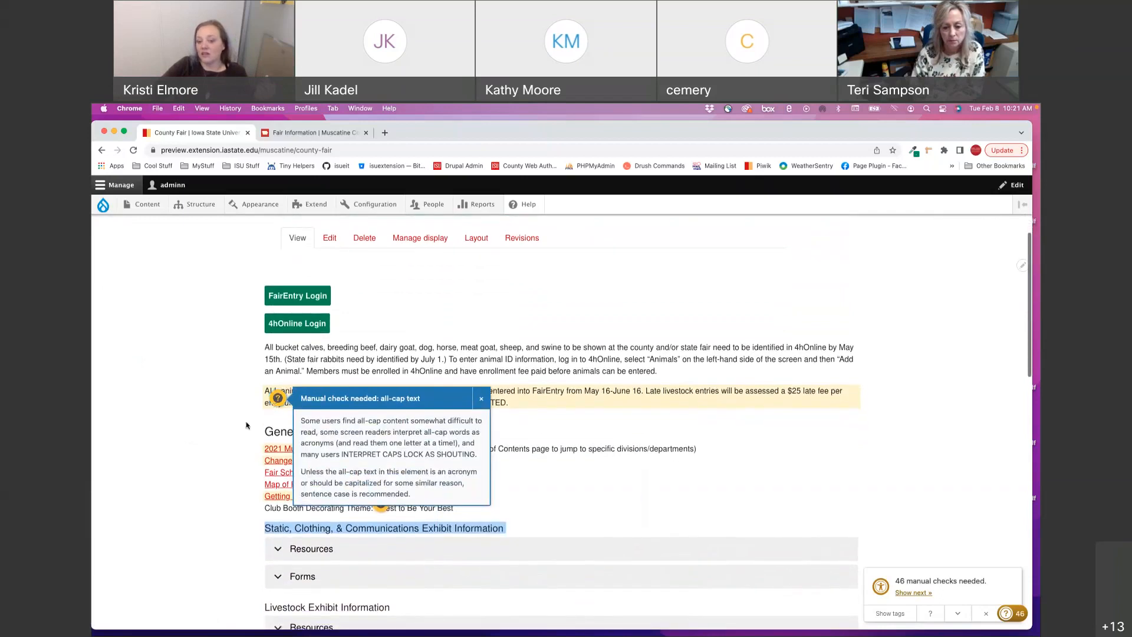
scroll(247, 425, down, 2)
- Toggle the accessibility checker's highlights off and on to compare the page views, leaving them hidden
click(1015, 615)
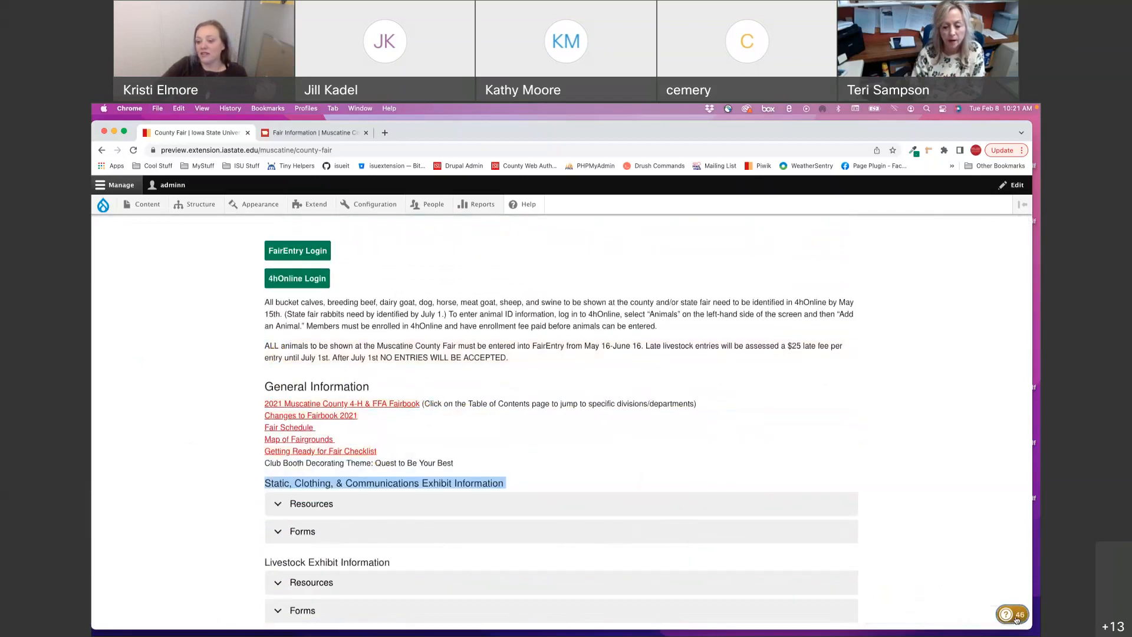
click(1016, 616)
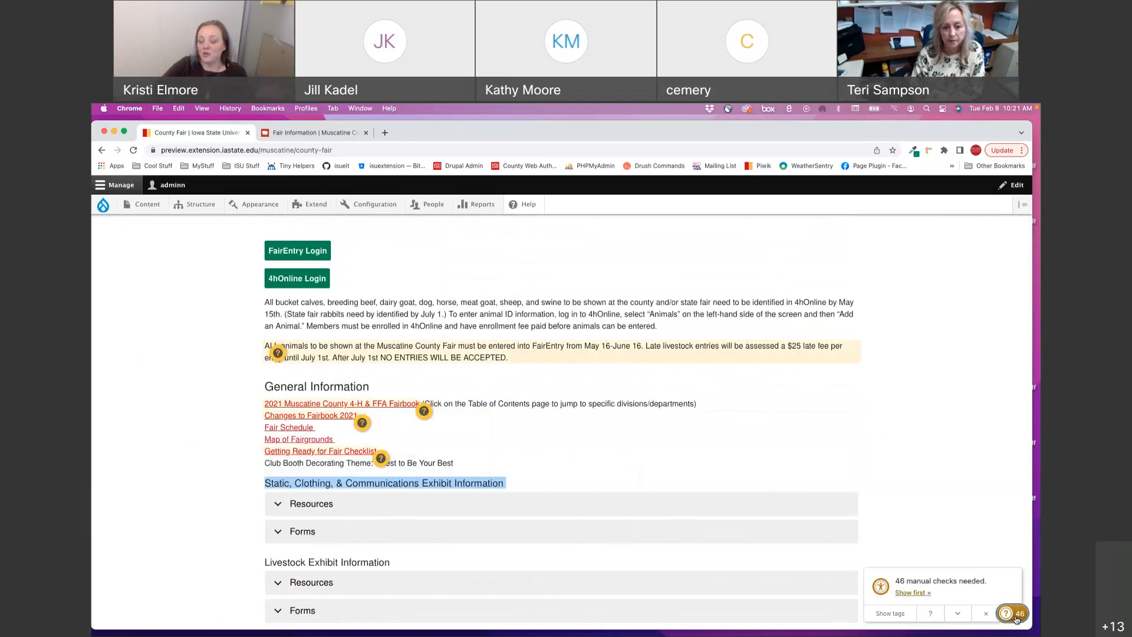
click(1016, 616)
click(1016, 617)
click(1016, 616)
click(1016, 616)
click(1016, 616)
- Remove the 3 Column Layout section with the duplicate static and livestock exhibit lists from the County Fair layout and save it
scroll(659, 503, down, 3)
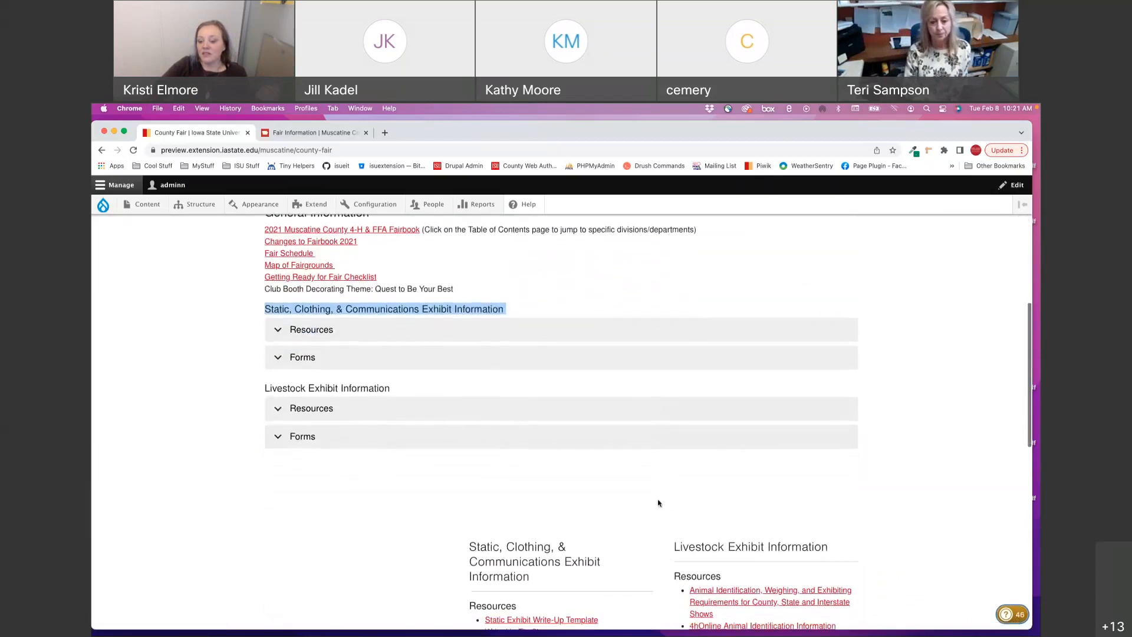
scroll(658, 502, up, 7)
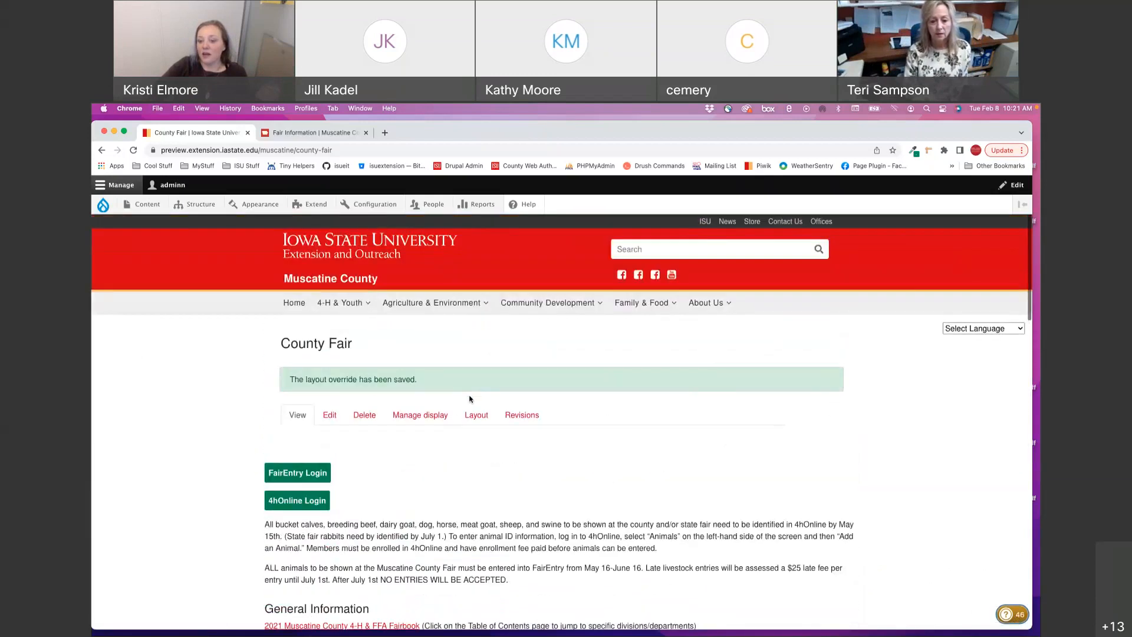
click(475, 414)
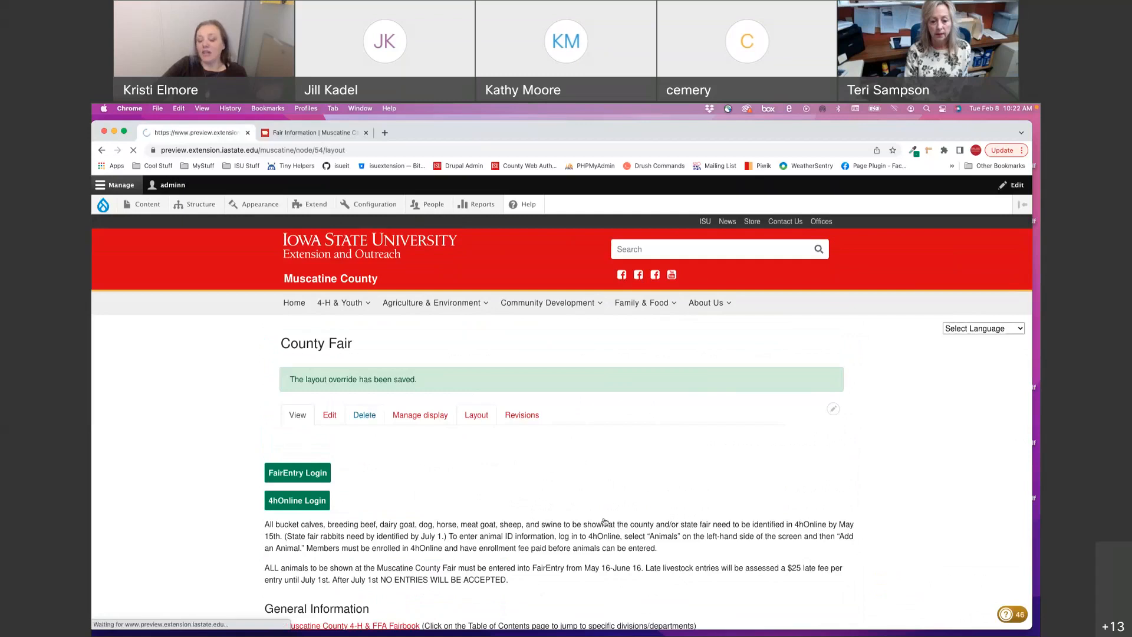
scroll(604, 519, down, 10)
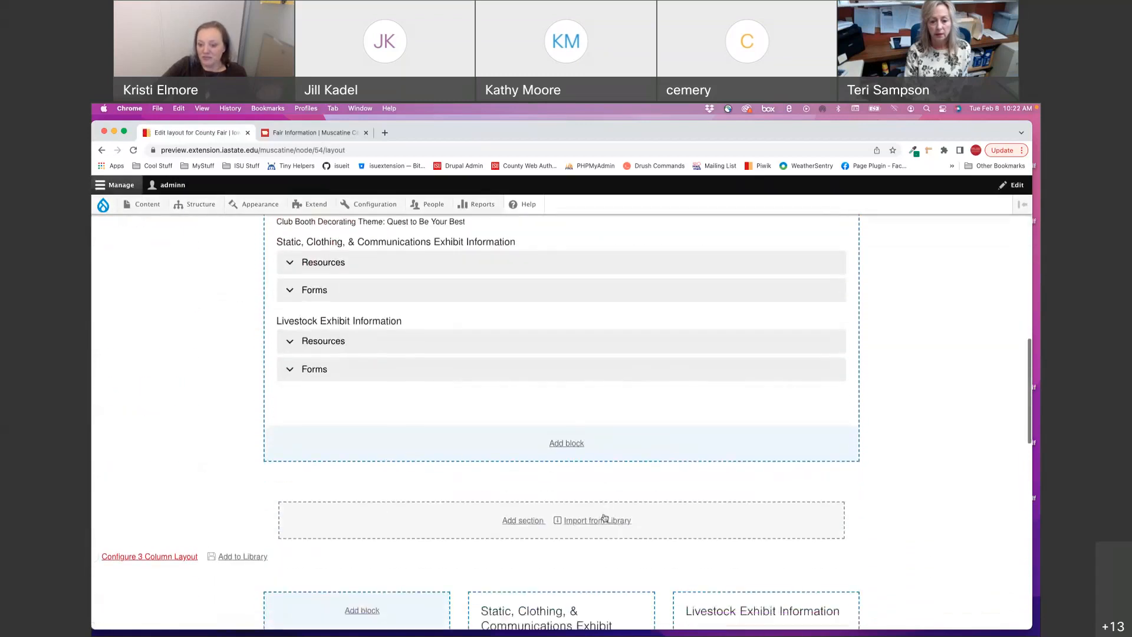
scroll(604, 519, down, 1)
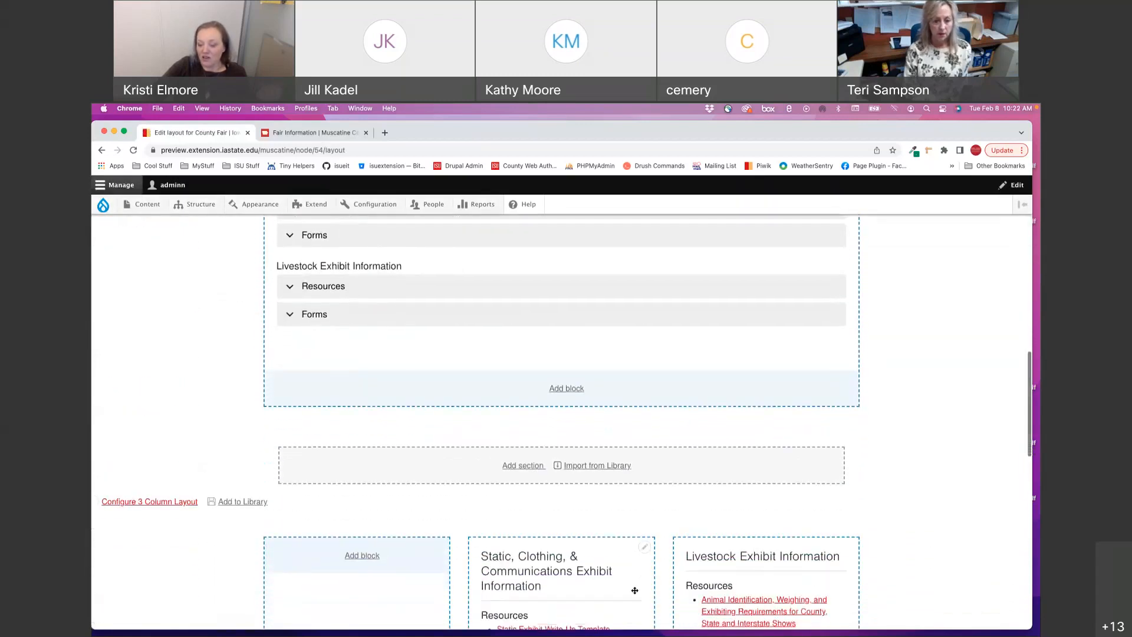
scroll(634, 590, down, 1)
click(96, 454)
click(956, 291)
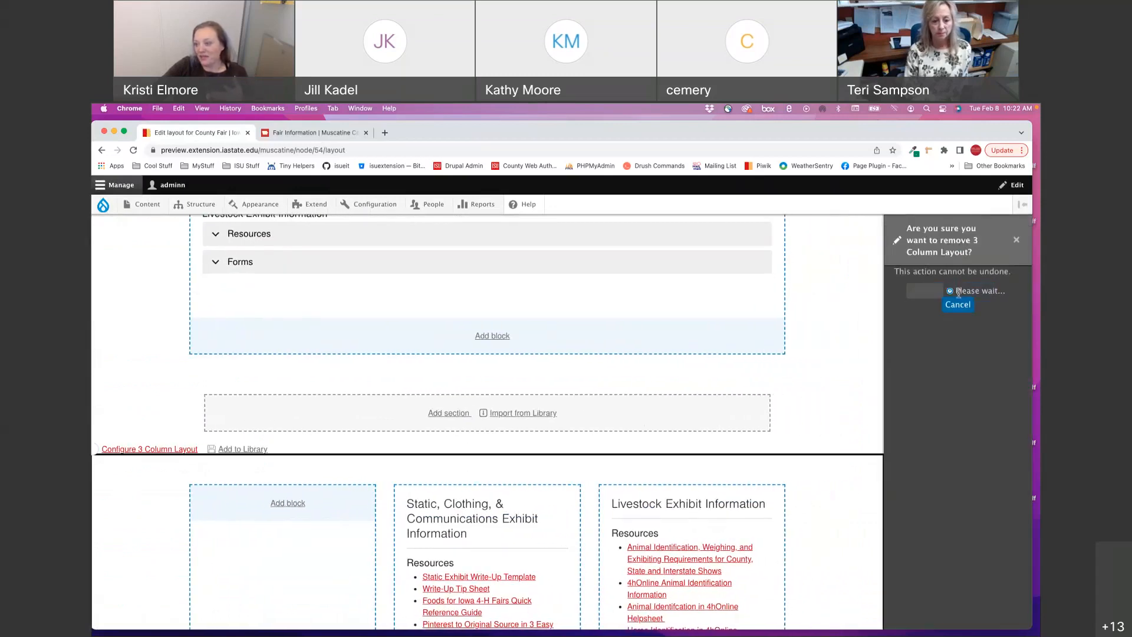
scroll(691, 366, up, 4)
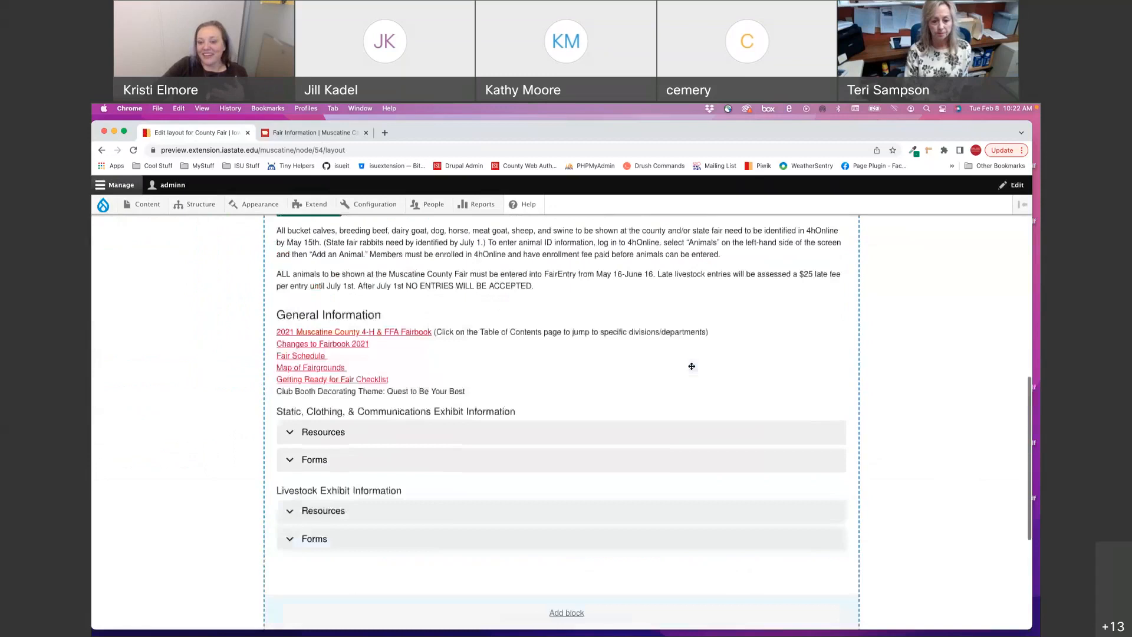
scroll(692, 366, up, 7)
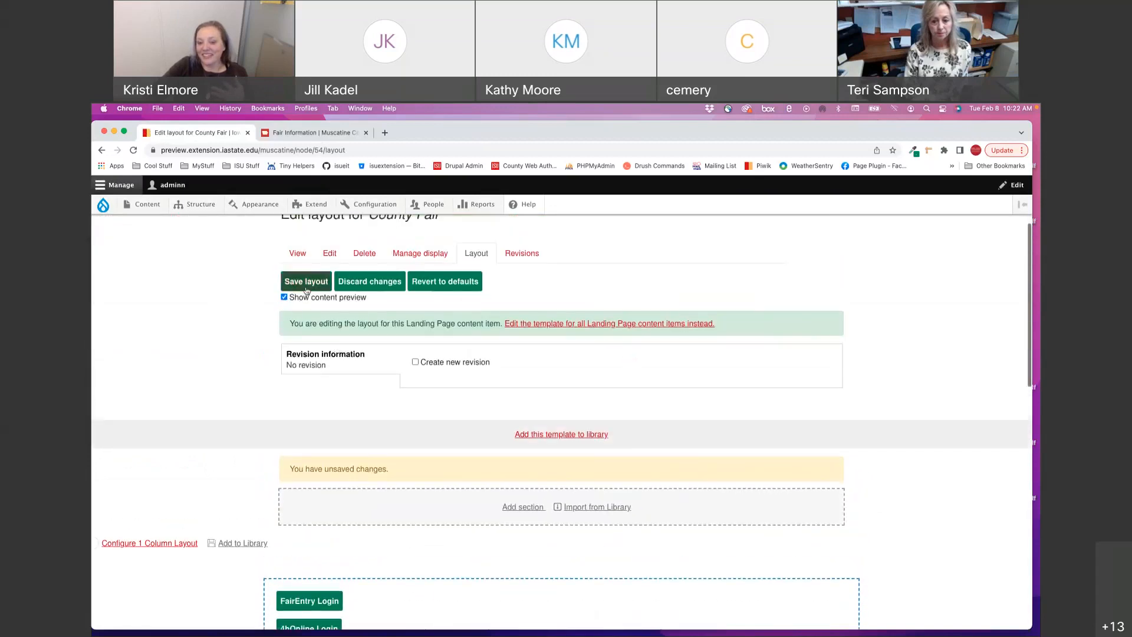
click(306, 288)
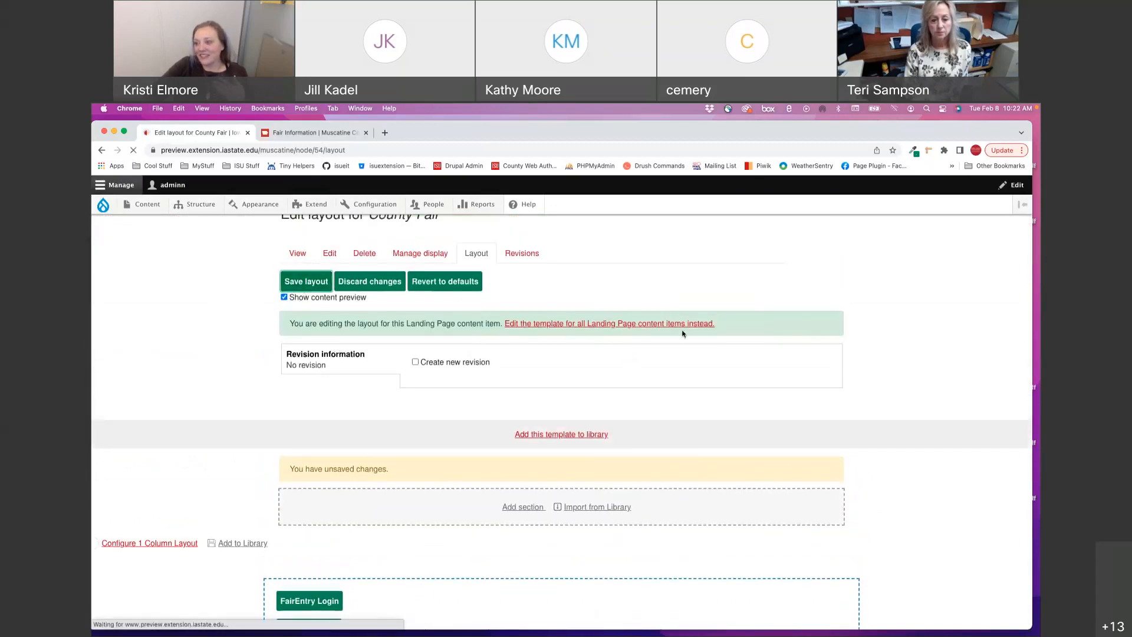
- Review the saved County Fair page from the login buttons through General Information to the static and livestock accordions
scroll(682, 333, down, 5)
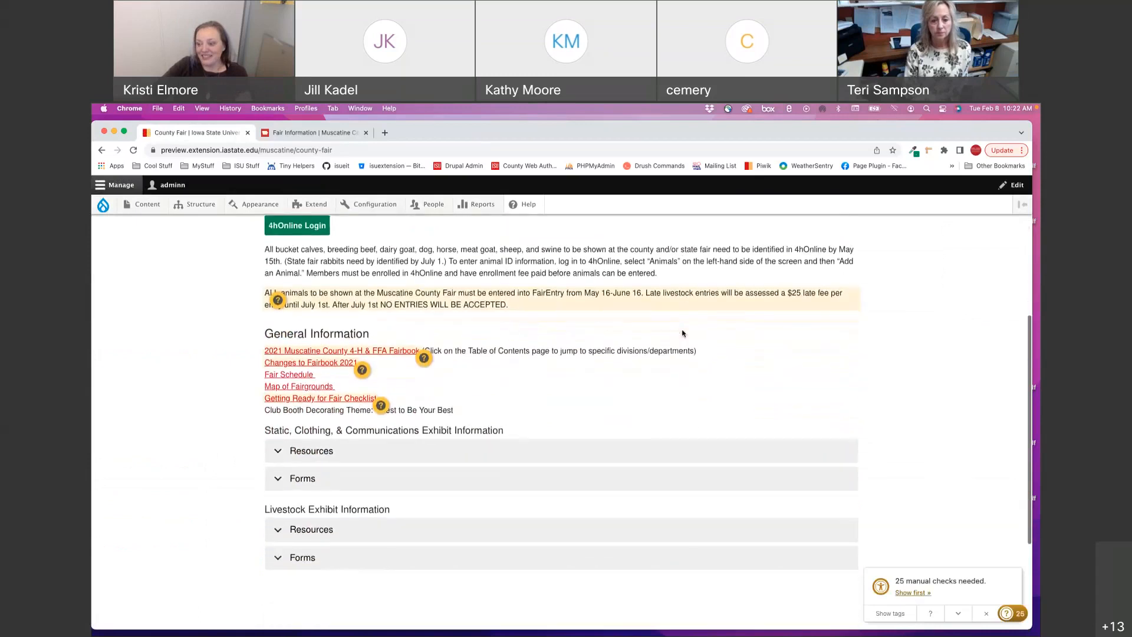
scroll(682, 333, down, 1)
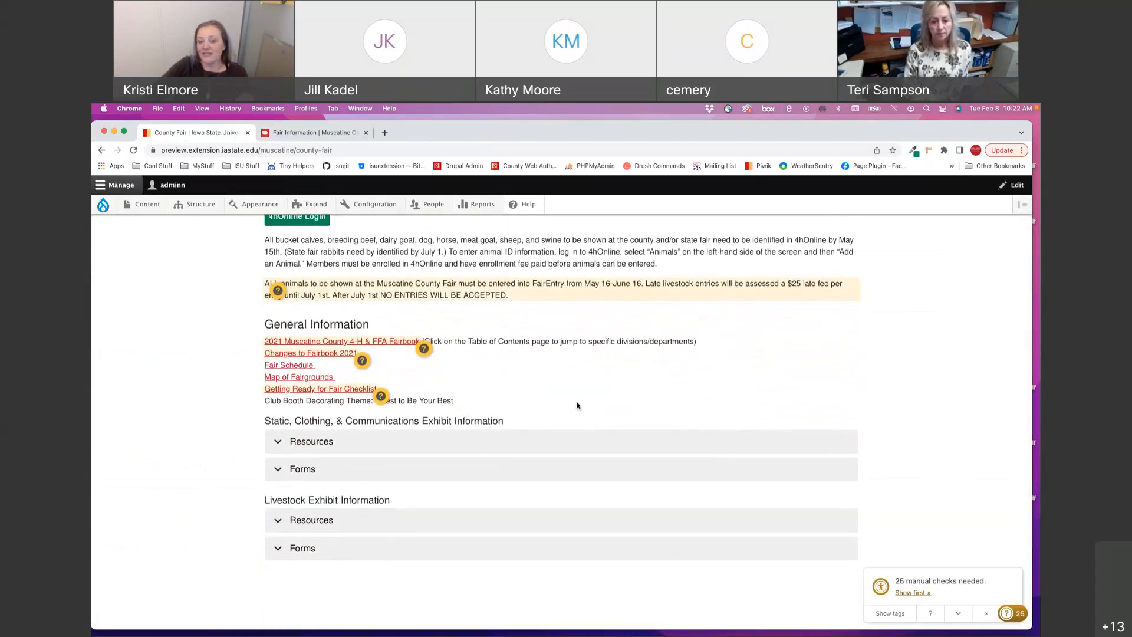
scroll(577, 405, up, 5)
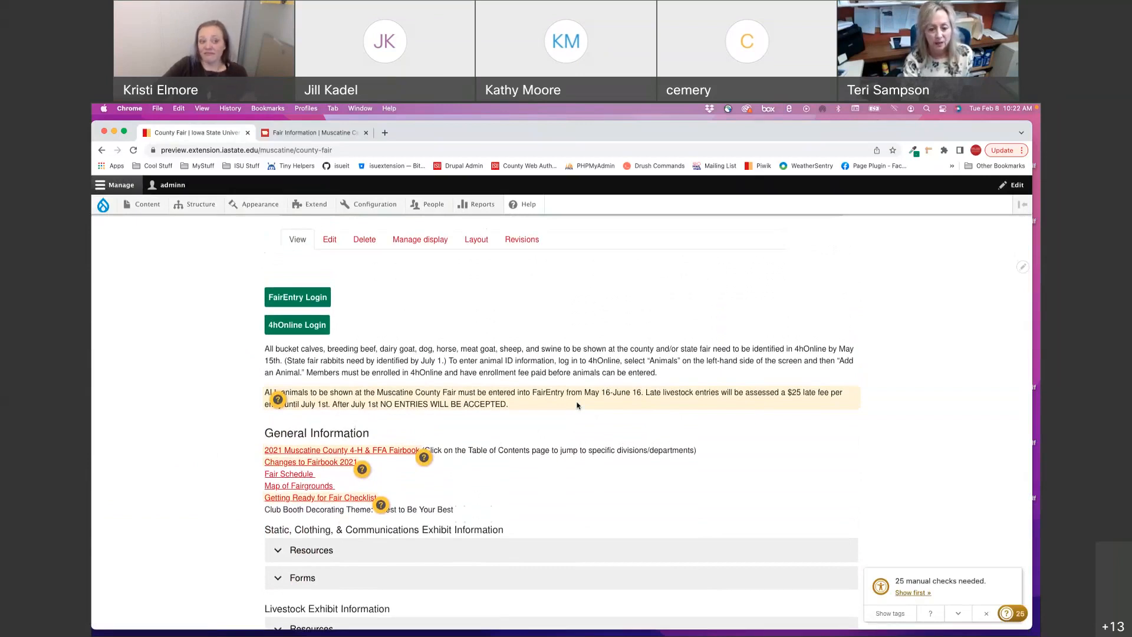
scroll(577, 405, down, 1)
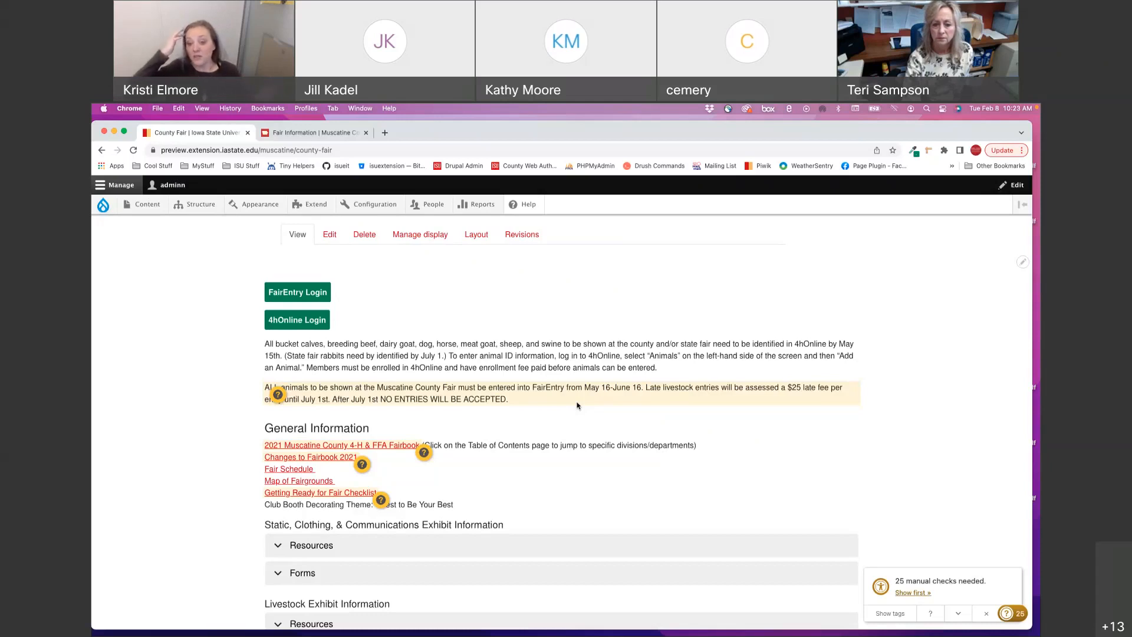
scroll(577, 405, down, 4)
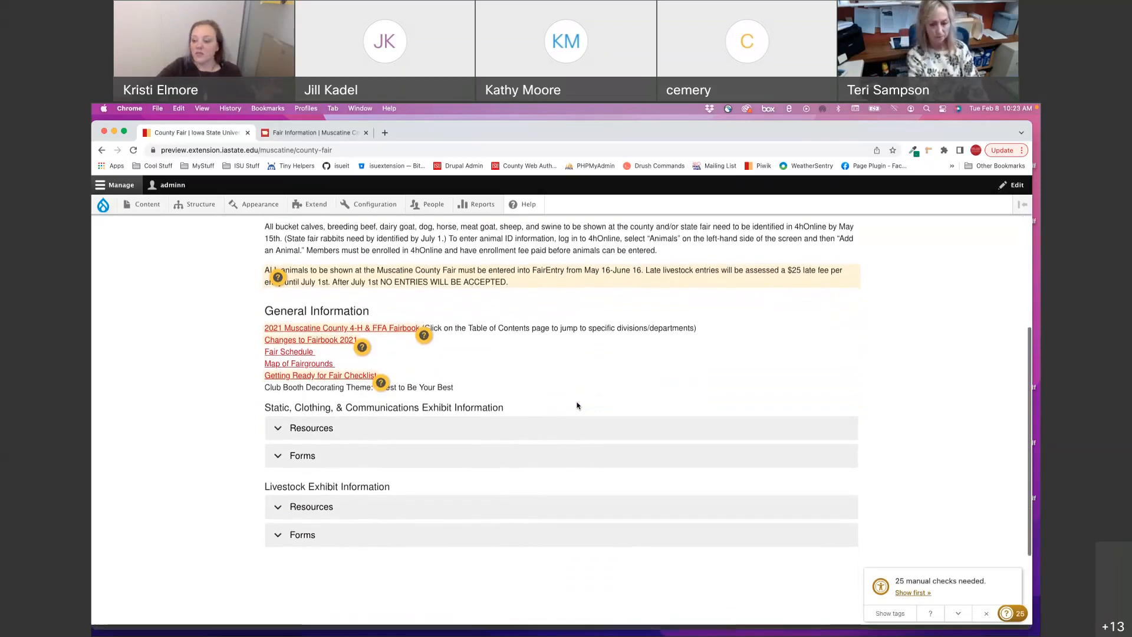
scroll(577, 405, down, 2)
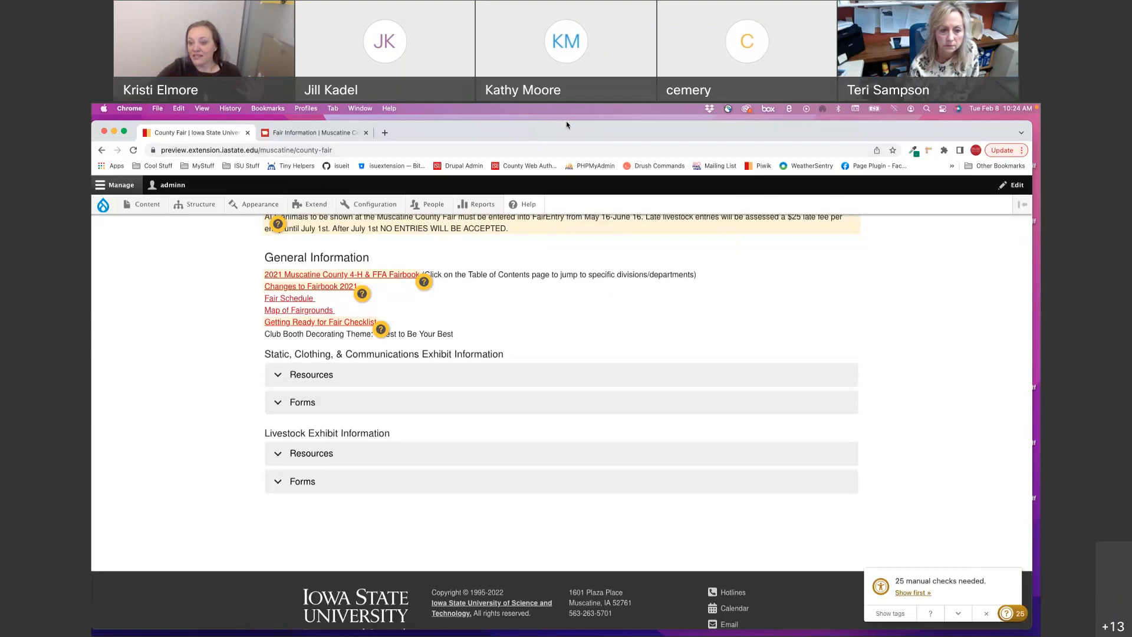
click(588, 221)
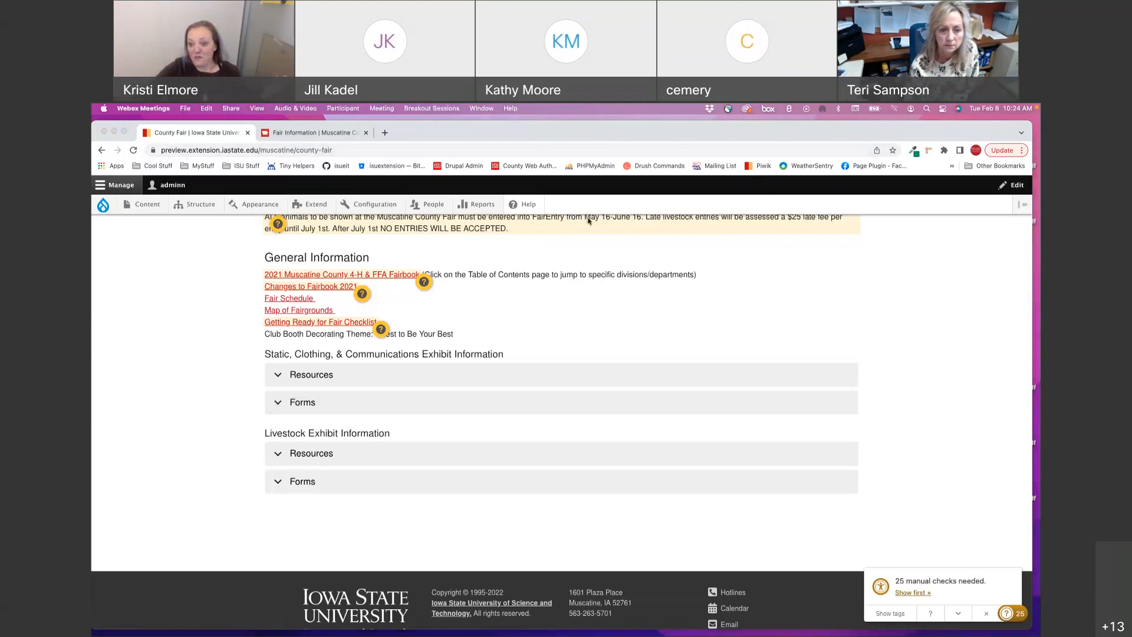